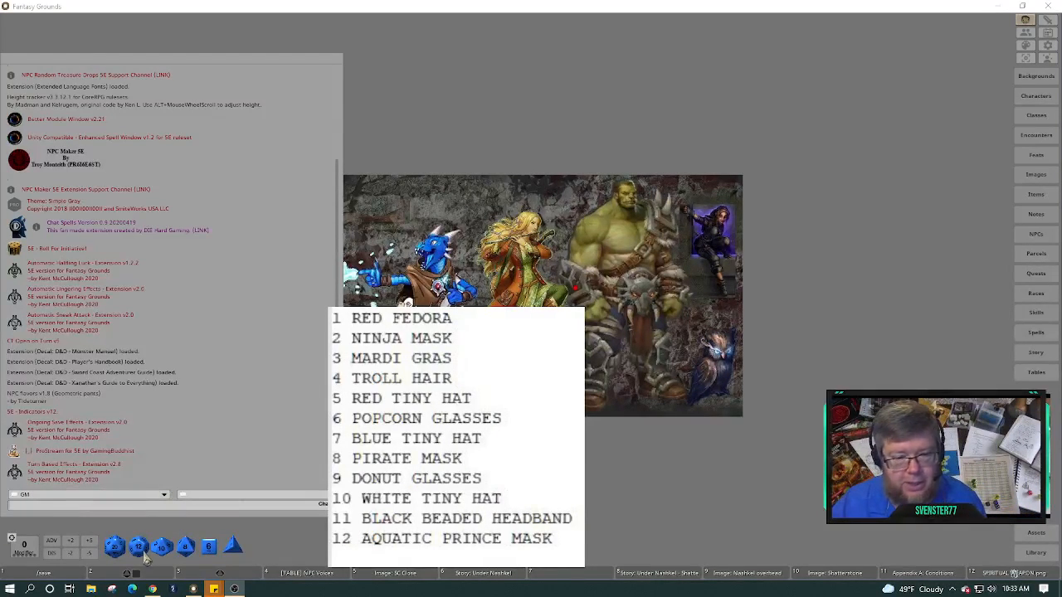
Roll a d12 into the chat.
{"action": "left_click_drag", "start_coordinate": [141, 552], "coordinate": [316, 471]}
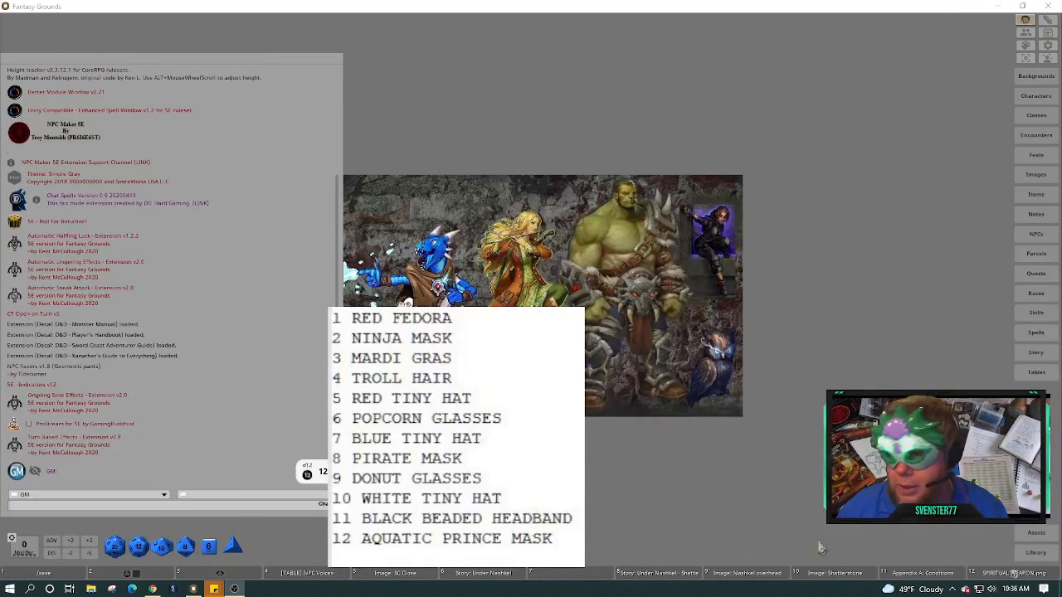
Open the Under Nashkel - Shatterstone story and the Shatterstone map image, and enlarge the map window.
{"action": "left_click", "coordinate": [670, 575]}
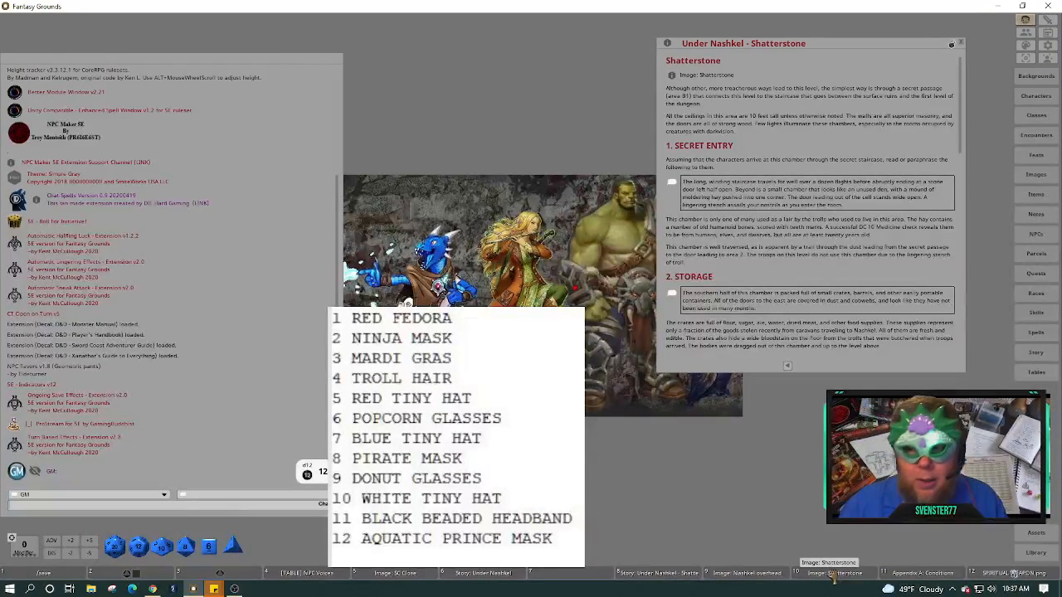
{"action": "left_click", "coordinate": [834, 578]}
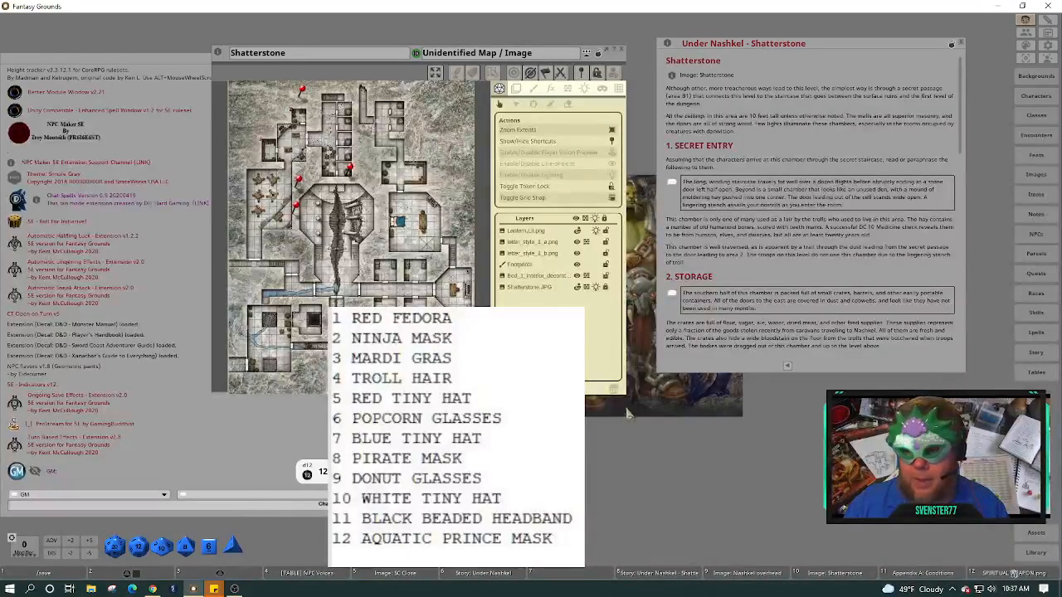
{"action": "left_click_drag", "start_coordinate": [628, 397], "coordinate": [826, 538]}
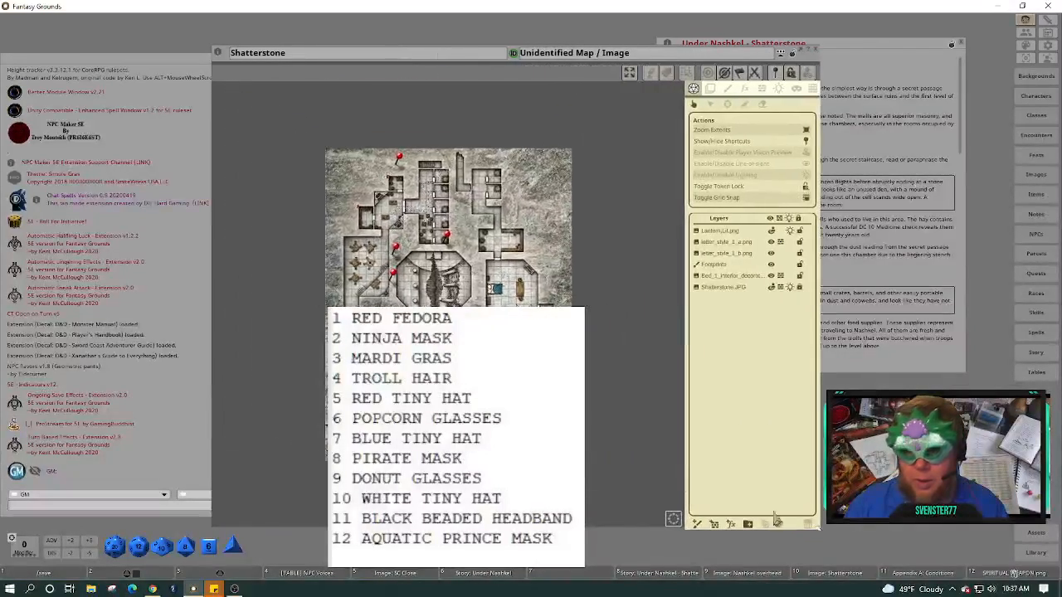
{"action": "scroll", "coordinate": [425, 158], "scroll_direction": "up", "scroll_amount": 3}
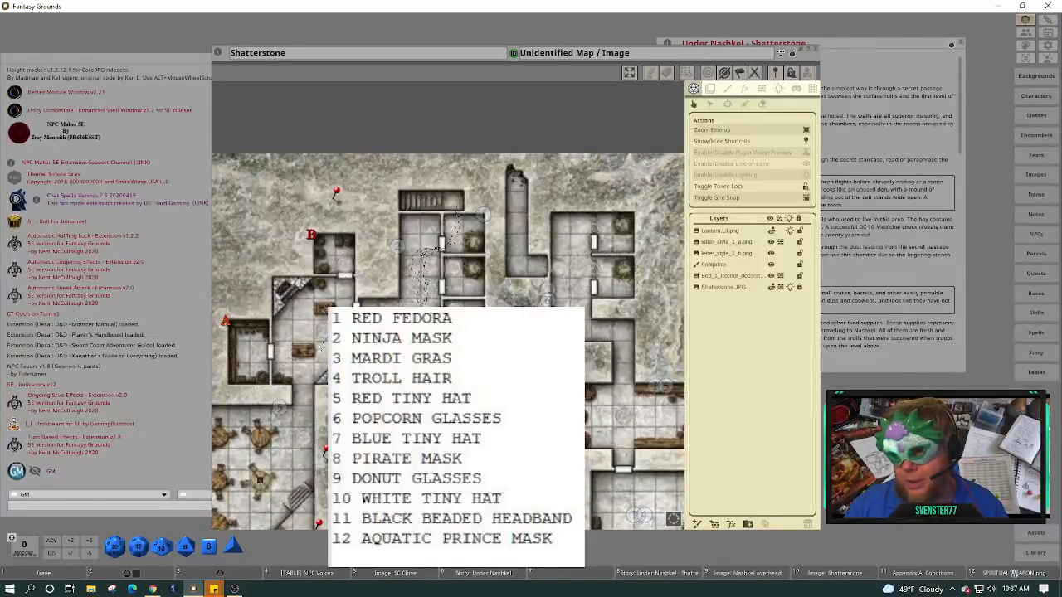
{"action": "left_click_drag", "start_coordinate": [514, 390], "coordinate": [611, 298]}
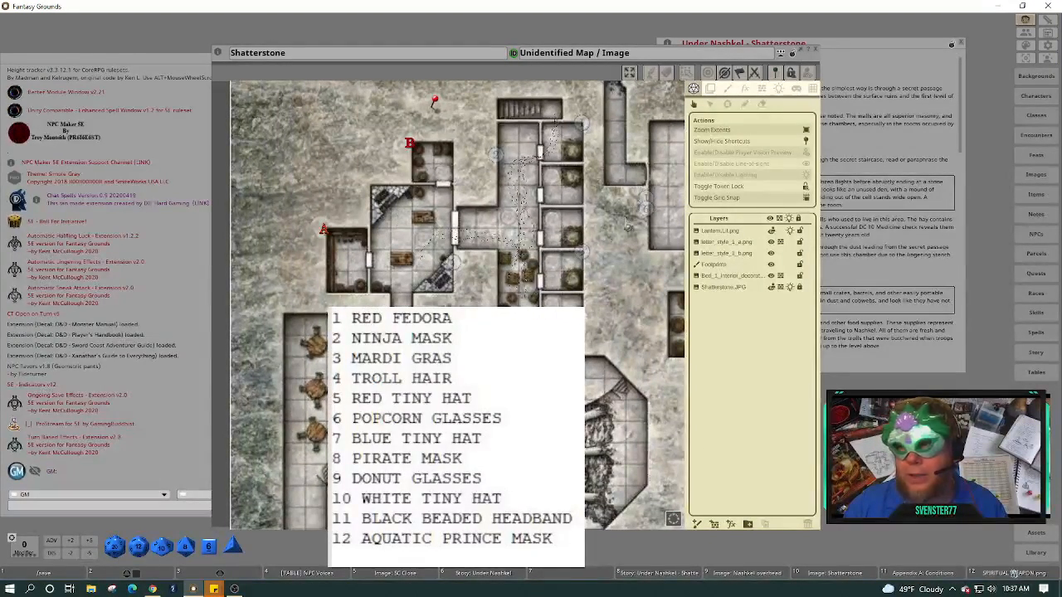
Enable line-of-sight on the Shatterstone map, and briefly switch player vision preview and lighting on and off.
{"action": "left_click", "coordinate": [806, 152]}
{"action": "left_click", "coordinate": [808, 165]}
{"action": "left_click", "coordinate": [807, 175]}
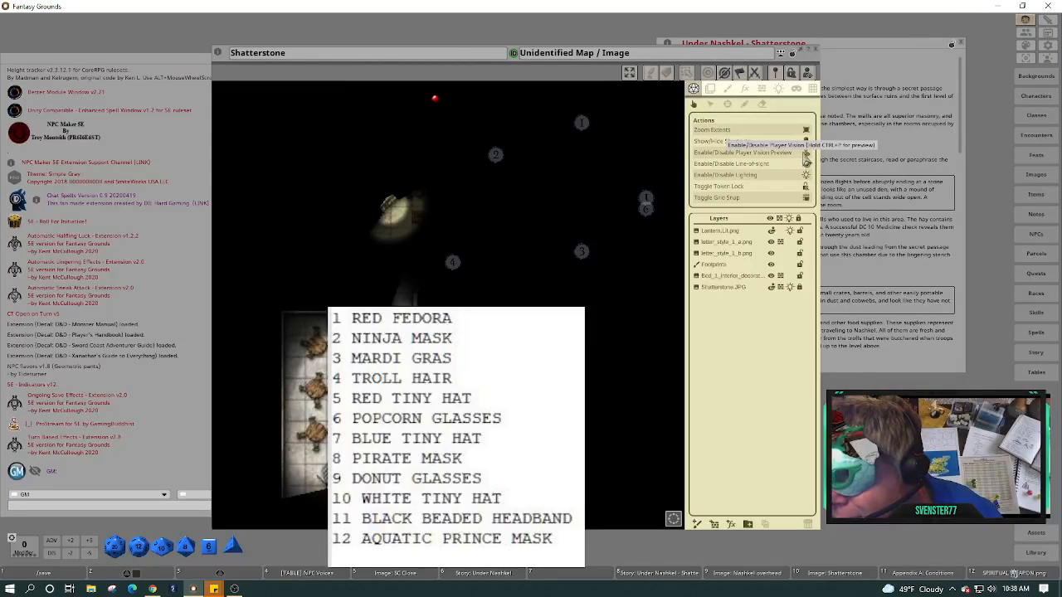
{"action": "left_click", "coordinate": [807, 159]}
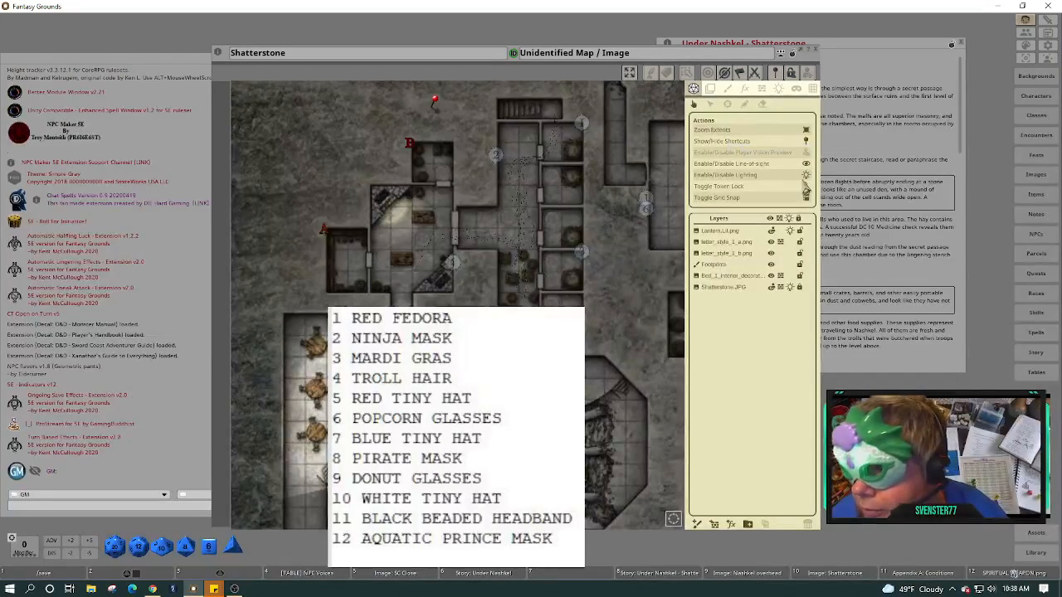
{"action": "left_click", "coordinate": [806, 175]}
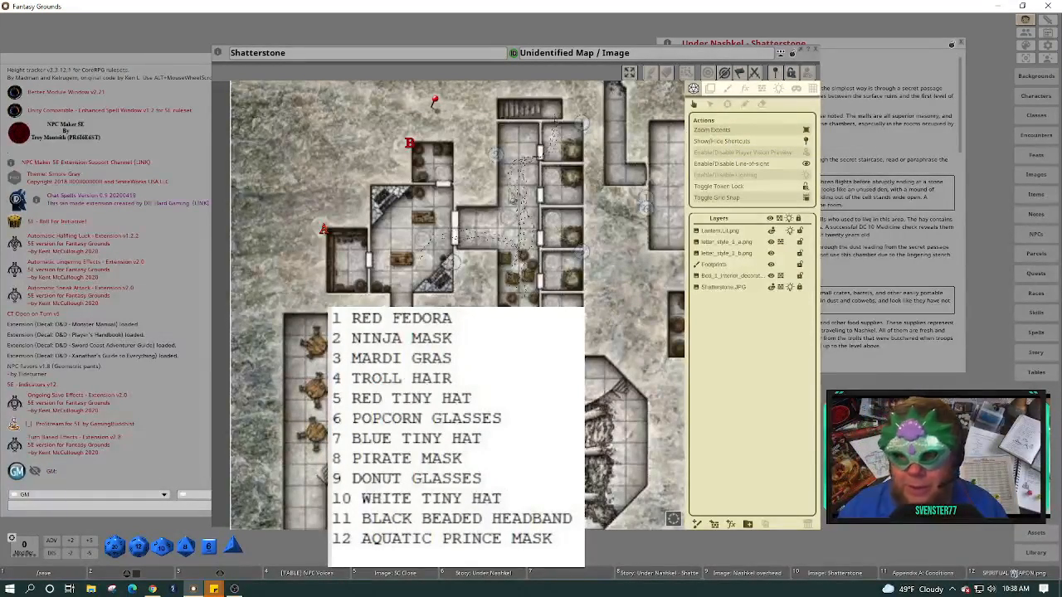
Examine the footprint trail near areas 1 to 4 and the southern rooms of the Shatterstone map.
{"action": "scroll", "coordinate": [516, 203], "scroll_direction": "up", "scroll_amount": 6}
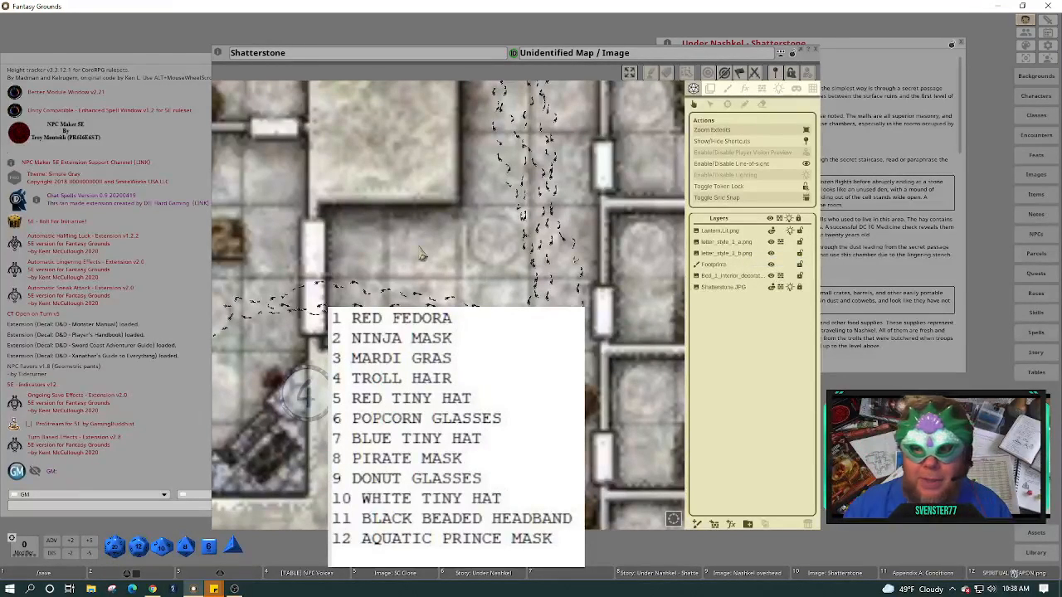
{"action": "scroll", "coordinate": [421, 255], "scroll_direction": "down", "scroll_amount": 3}
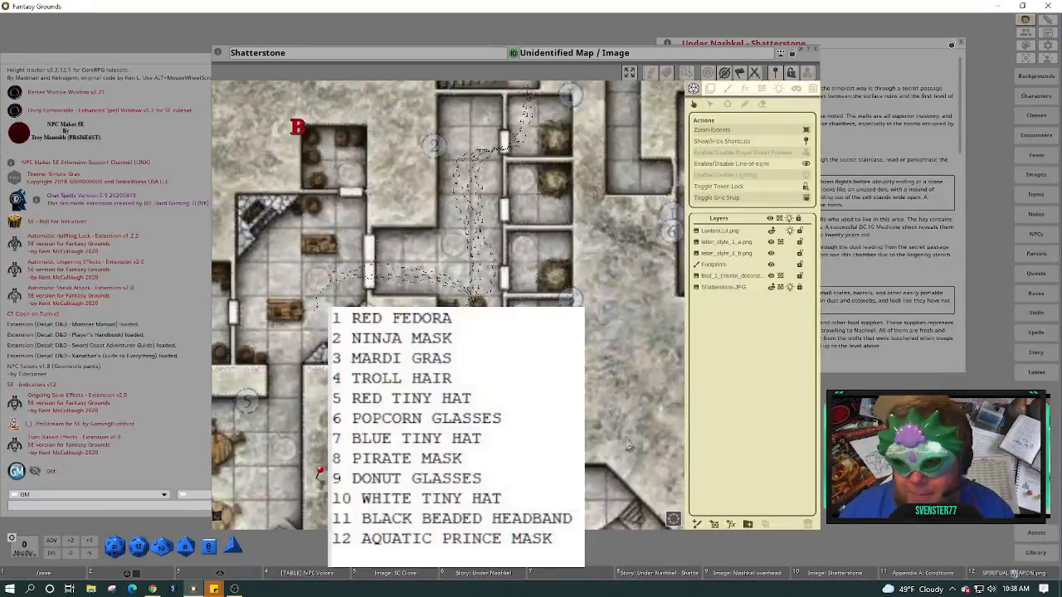
{"action": "left_click_drag", "start_coordinate": [676, 521], "coordinate": [701, 531]}
{"action": "scroll", "coordinate": [477, 357], "scroll_direction": "down", "scroll_amount": 1}
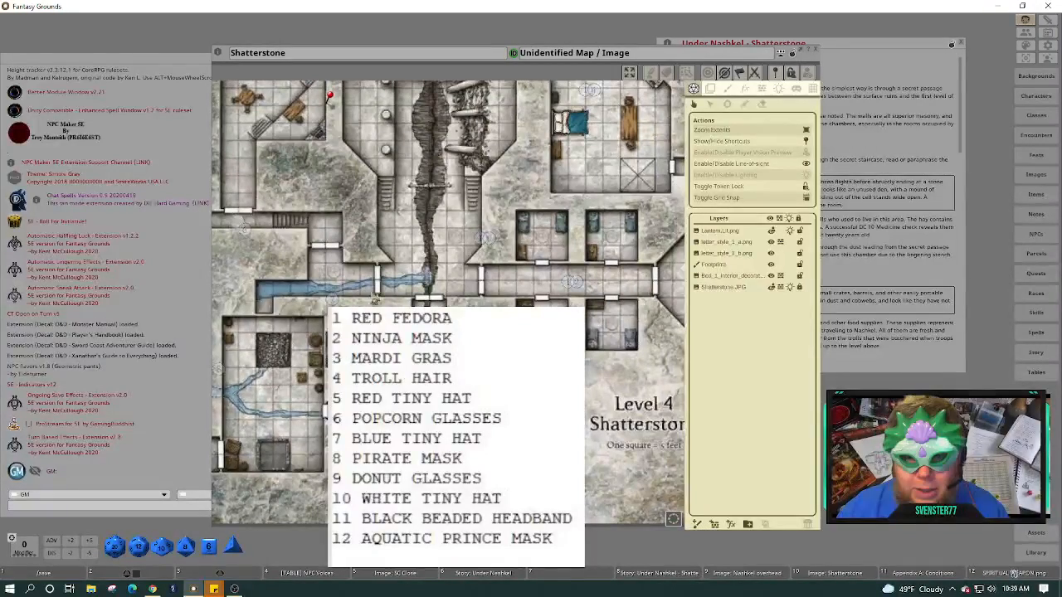
{"action": "left_click_drag", "start_coordinate": [360, 299], "coordinate": [414, 258]}
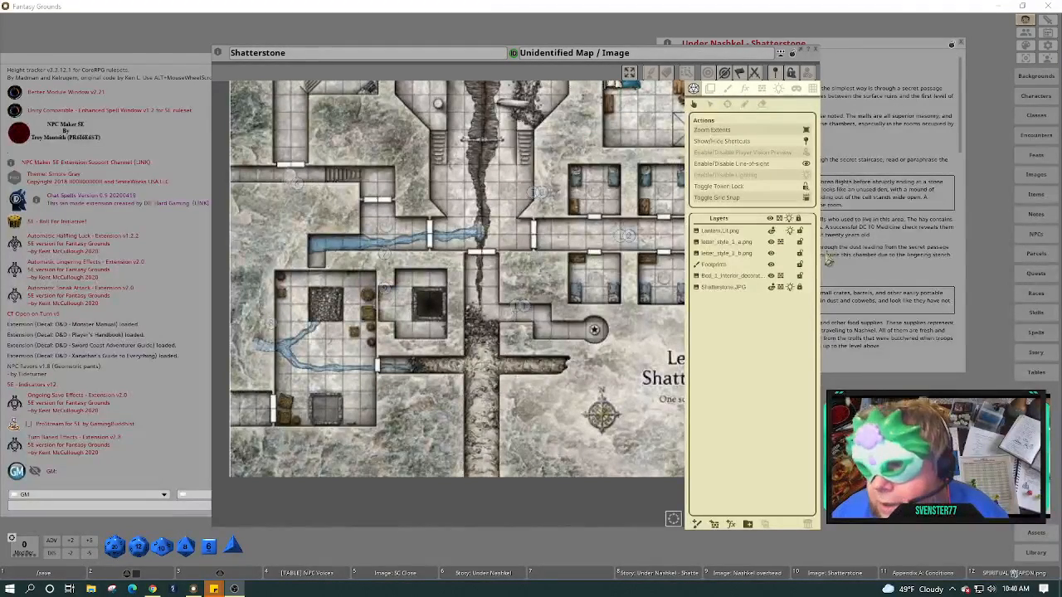
Bring the Under Nashkel - Shatterstone story window to the front and shift it further off the map.
{"action": "left_click", "coordinate": [873, 52]}
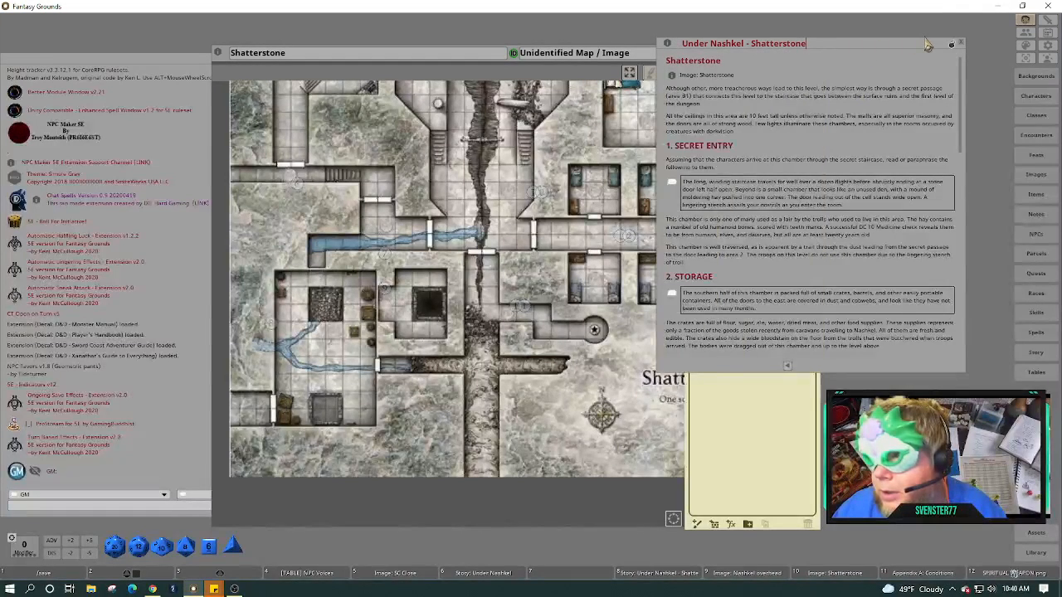
{"action": "left_click_drag", "start_coordinate": [848, 53], "coordinate": [887, 33]}
{"action": "scroll", "coordinate": [830, 184], "scroll_direction": "down", "scroll_amount": 1}
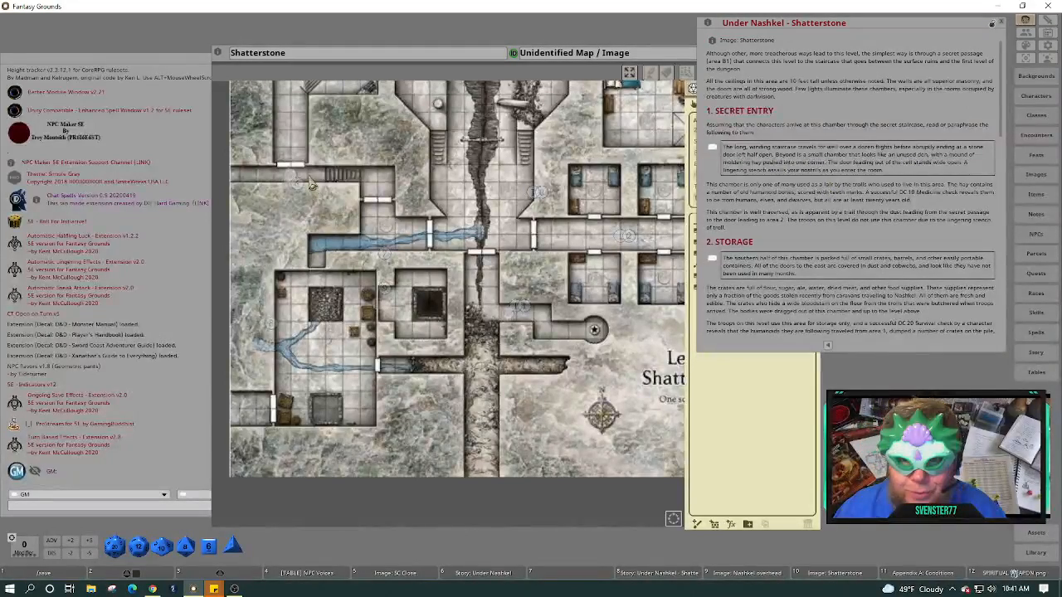
Select the number tokens 6, 7 and 9 on the map to check what each one can see.
{"action": "scroll", "coordinate": [315, 208], "scroll_direction": "up", "scroll_amount": 2}
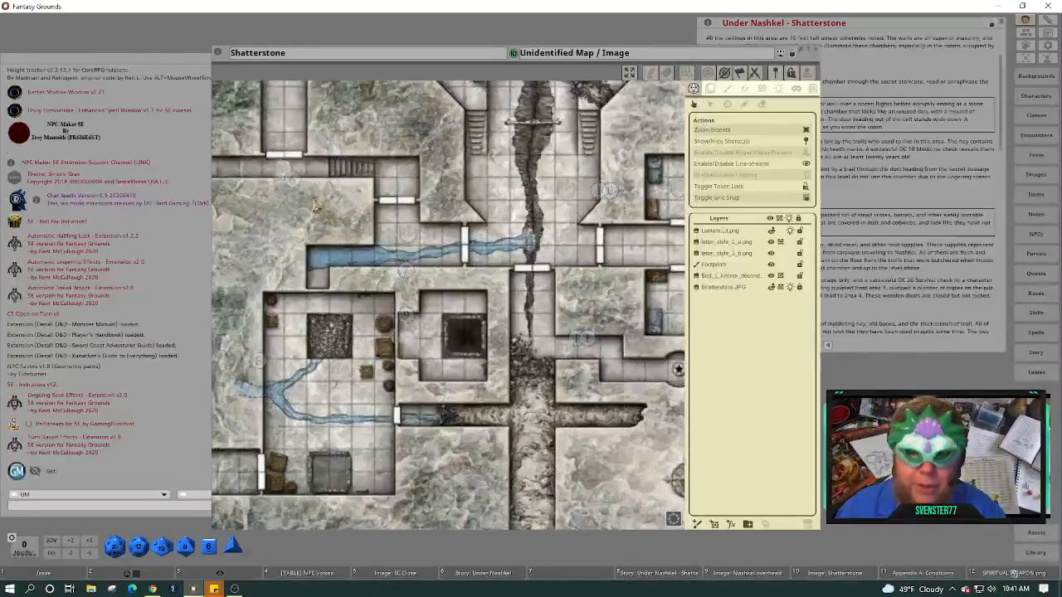
{"action": "scroll", "coordinate": [308, 213], "scroll_direction": "up", "scroll_amount": 2}
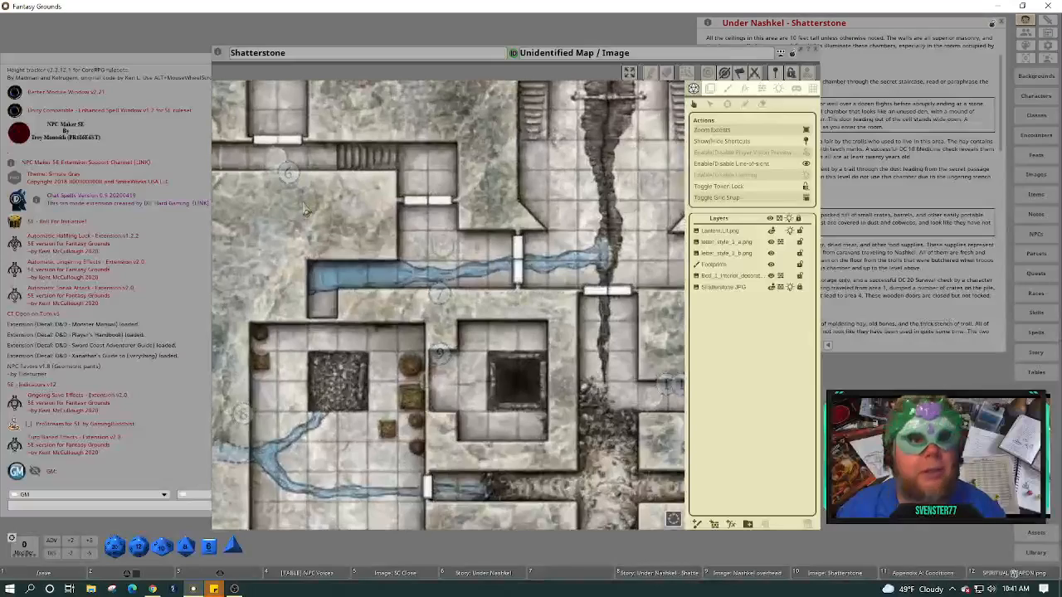
{"action": "scroll", "coordinate": [300, 205], "scroll_direction": "up", "scroll_amount": 2}
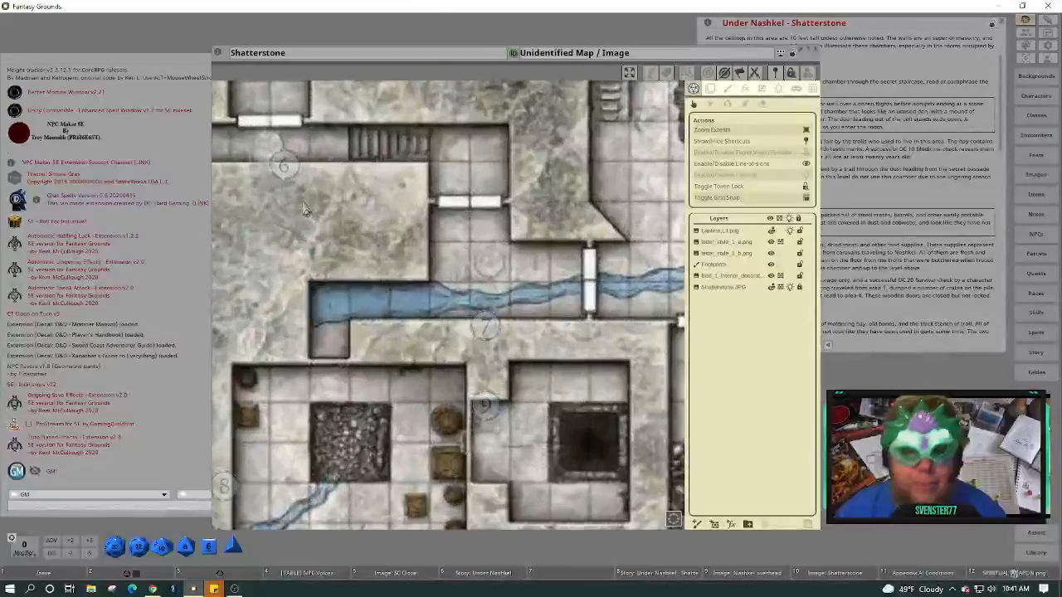
{"action": "left_click", "coordinate": [284, 166]}
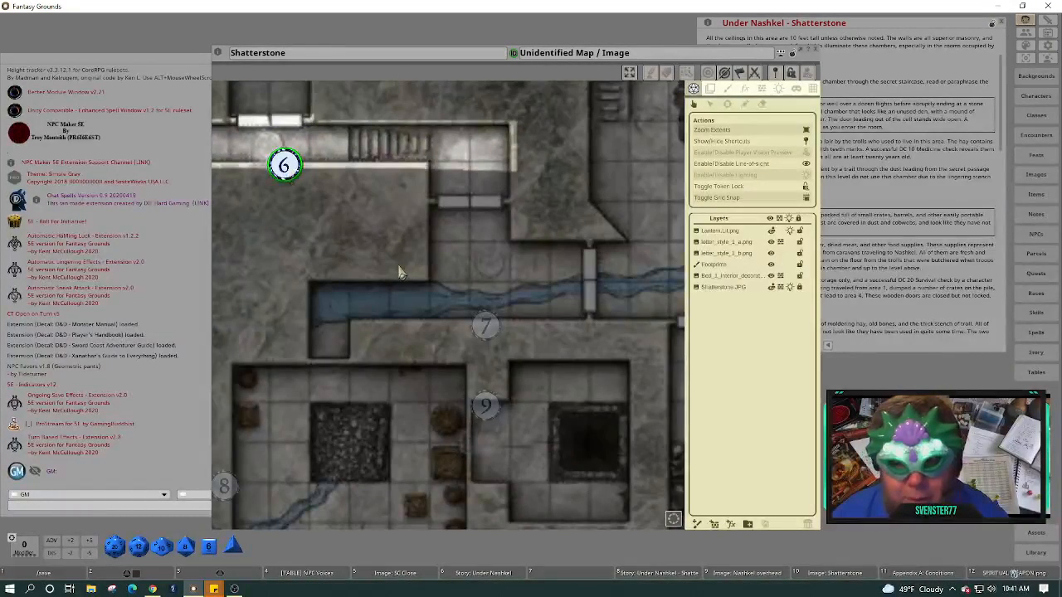
{"action": "left_click", "coordinate": [485, 327]}
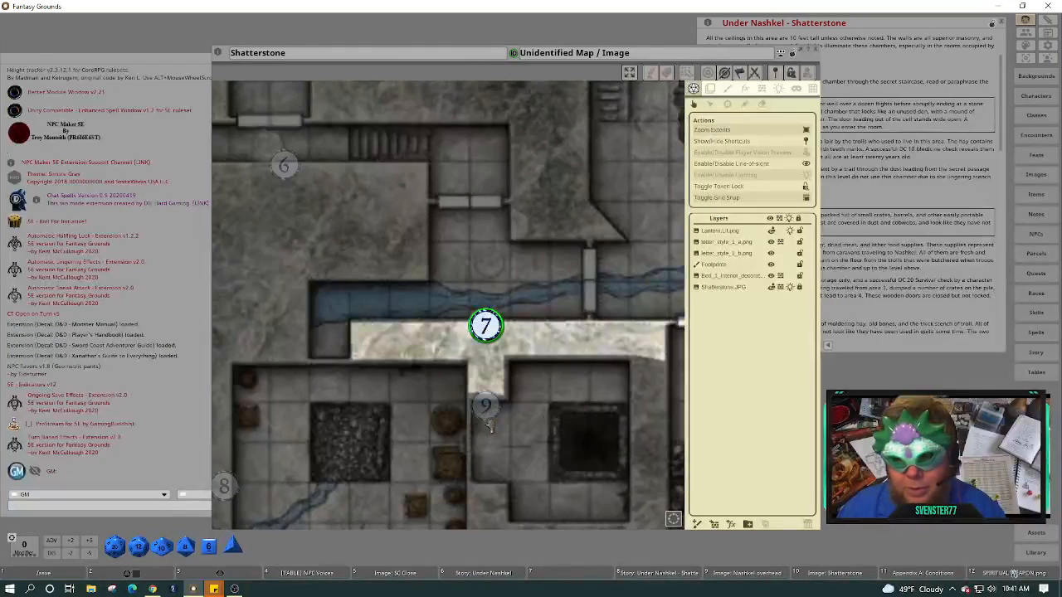
{"action": "left_click", "coordinate": [487, 410]}
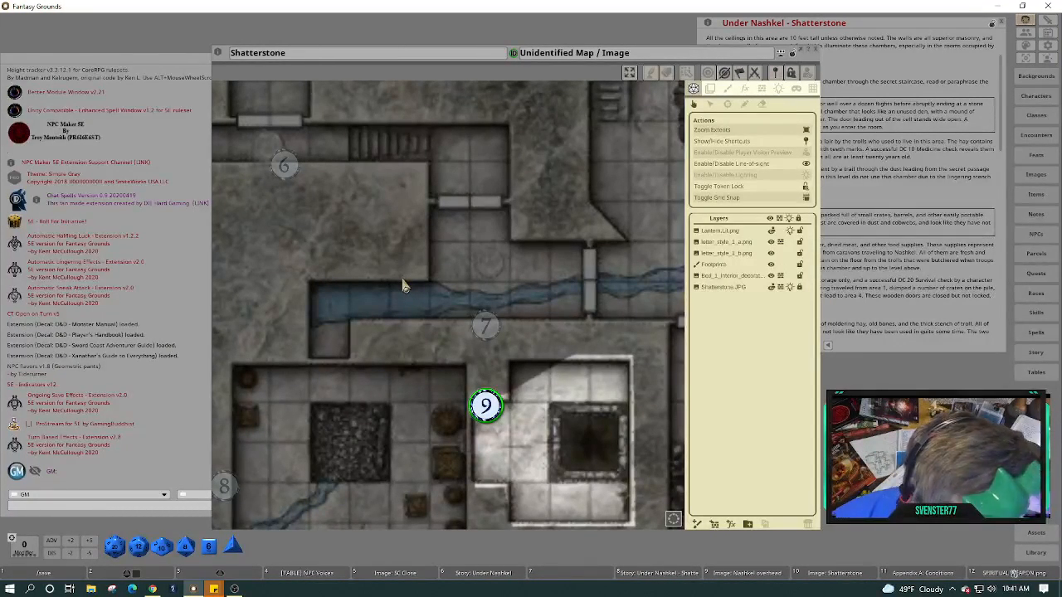
{"action": "left_click", "coordinate": [485, 326]}
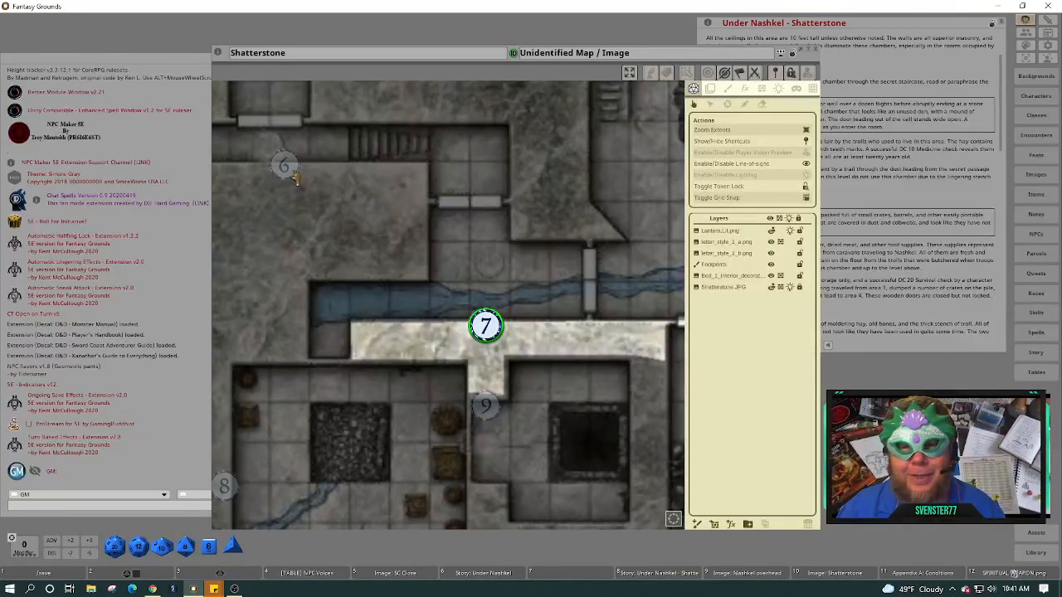
{"action": "left_click", "coordinate": [290, 171]}
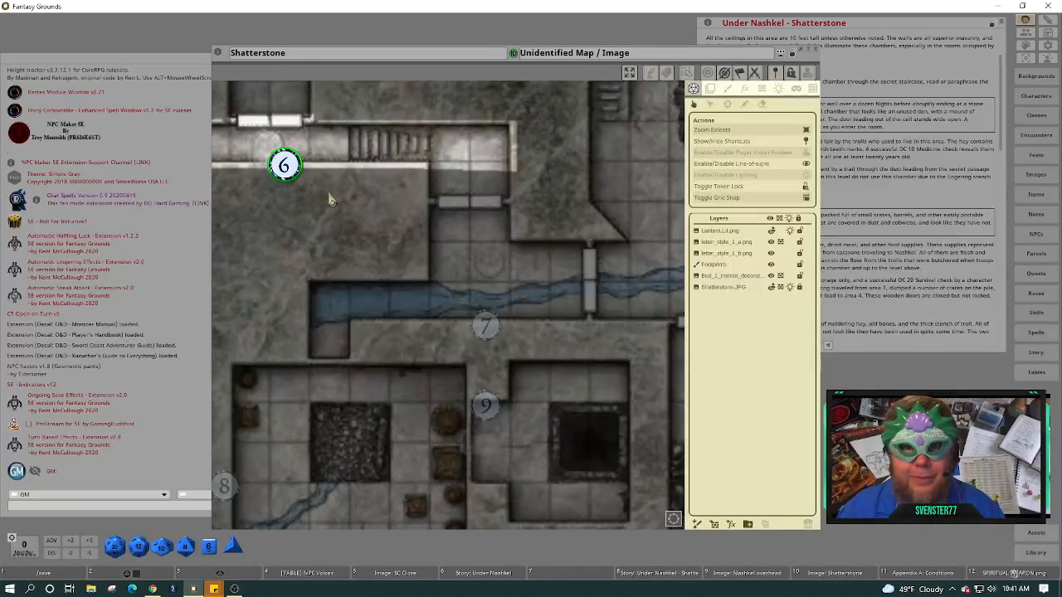
Open the token options for number token 6, try the visibility choice, and deselect the token.
{"action": "right_click", "coordinate": [288, 173]}
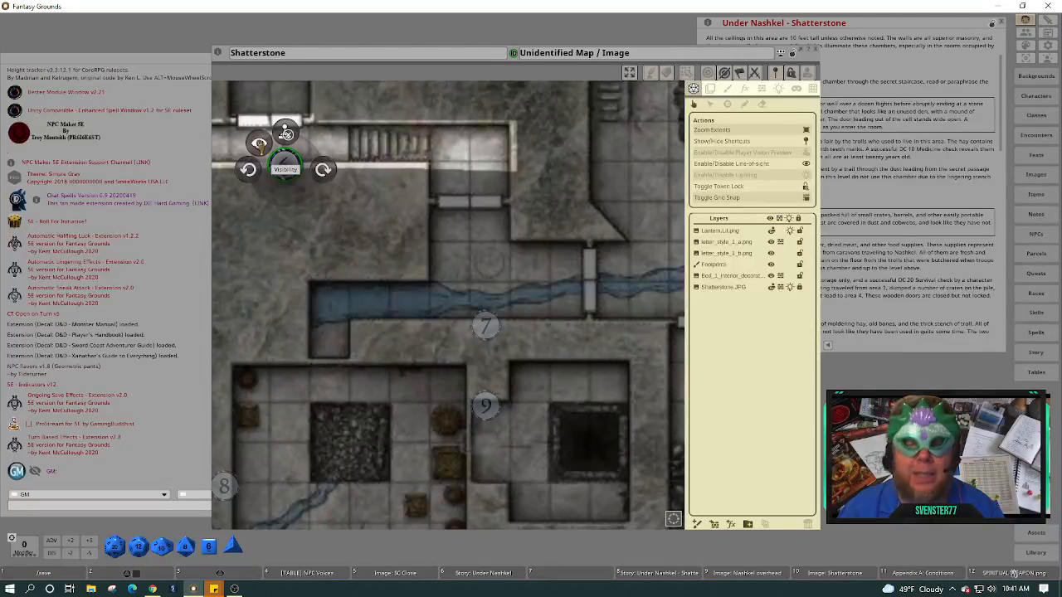
{"action": "left_click", "coordinate": [285, 132]}
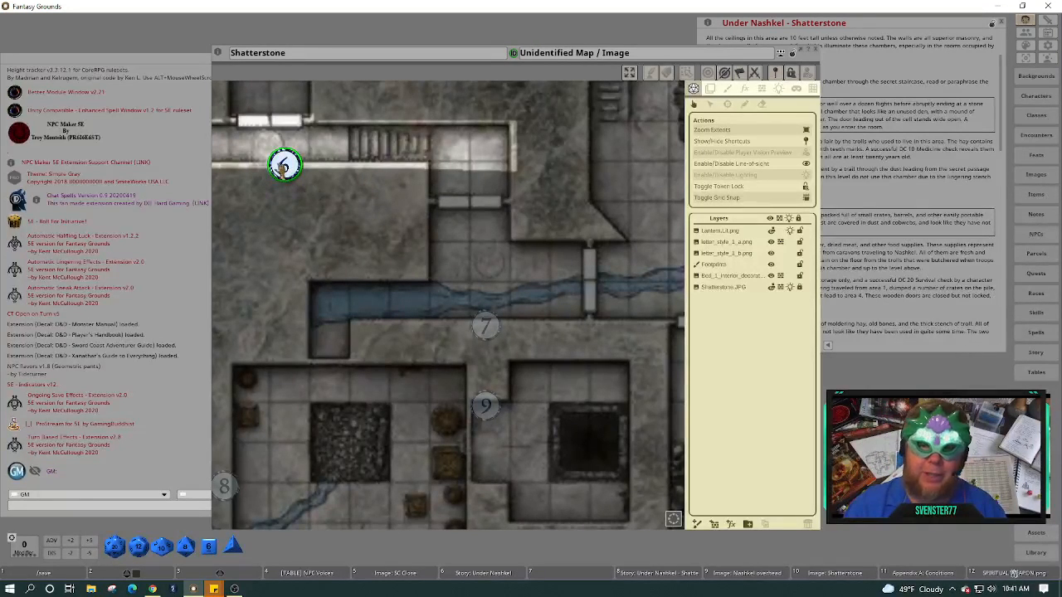
{"action": "left_click", "coordinate": [282, 169]}
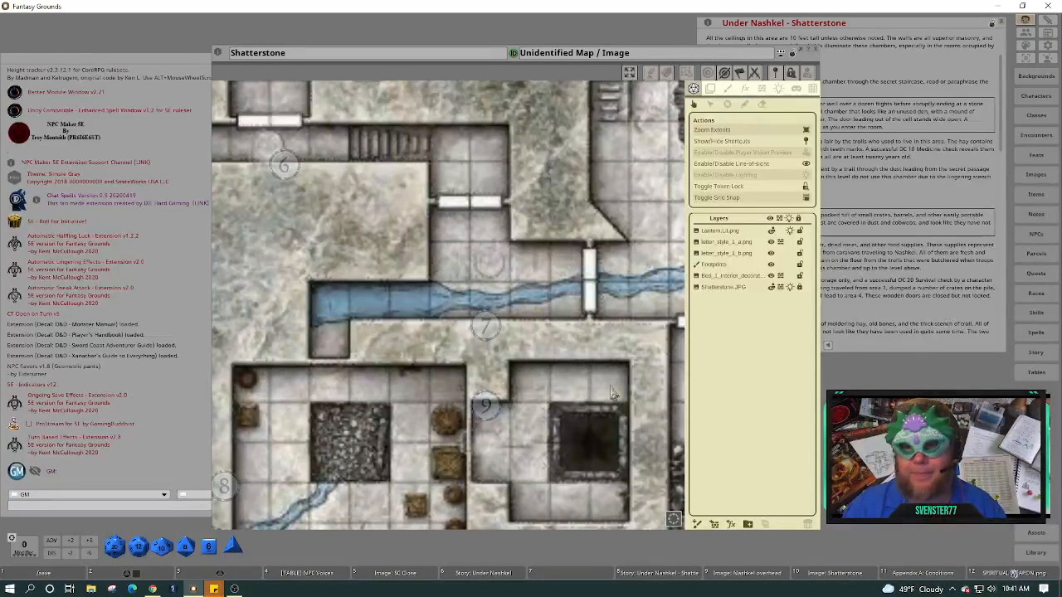
Read the Shatterstone story down to the 6. Hallway and B7. Damp Corridor entries.
{"action": "left_click", "coordinate": [892, 198]}
{"action": "scroll", "coordinate": [893, 197], "scroll_direction": "down", "scroll_amount": 3}
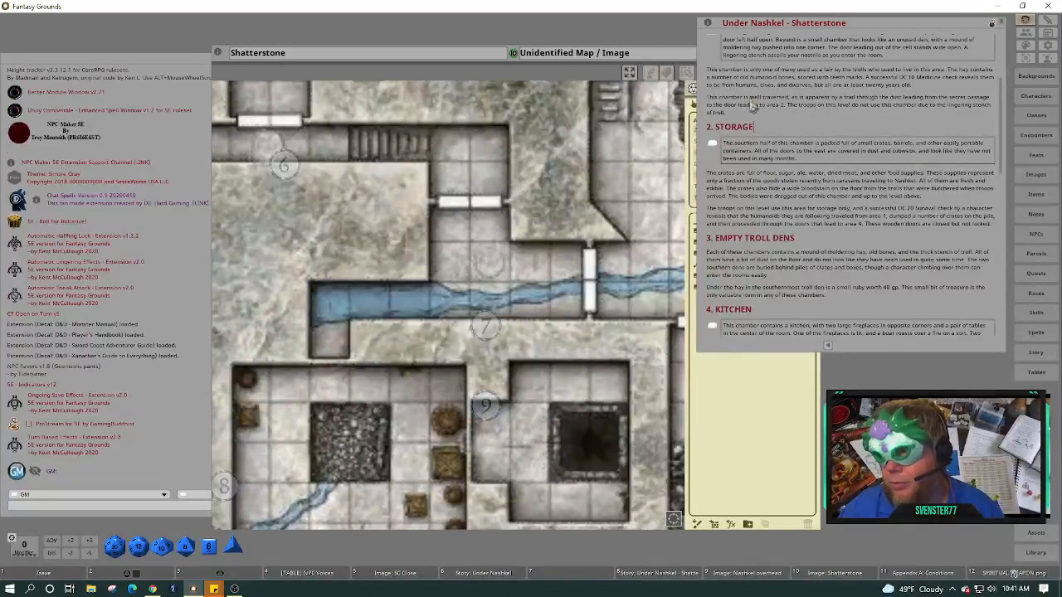
{"action": "scroll", "coordinate": [872, 165], "scroll_direction": "down", "scroll_amount": 10}
{"action": "scroll", "coordinate": [863, 210], "scroll_direction": "down", "scroll_amount": 6}
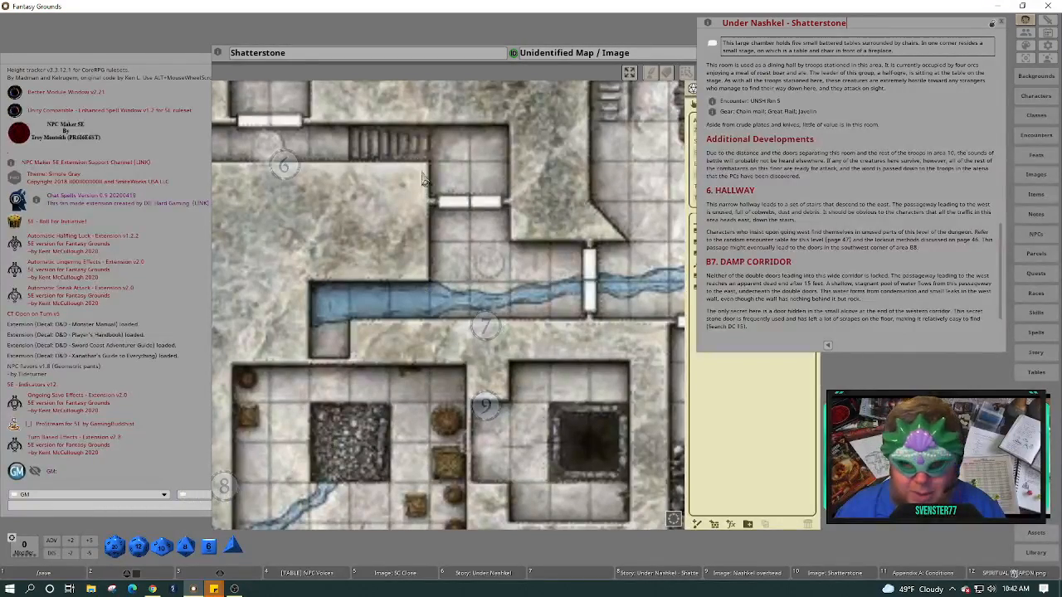
Move the Shatterstone map window clear of the chat and enter the command /scaleui 115 as a chat message.
{"action": "left_click", "coordinate": [405, 97]}
{"action": "left_click_drag", "start_coordinate": [427, 86], "coordinate": [577, 76]}
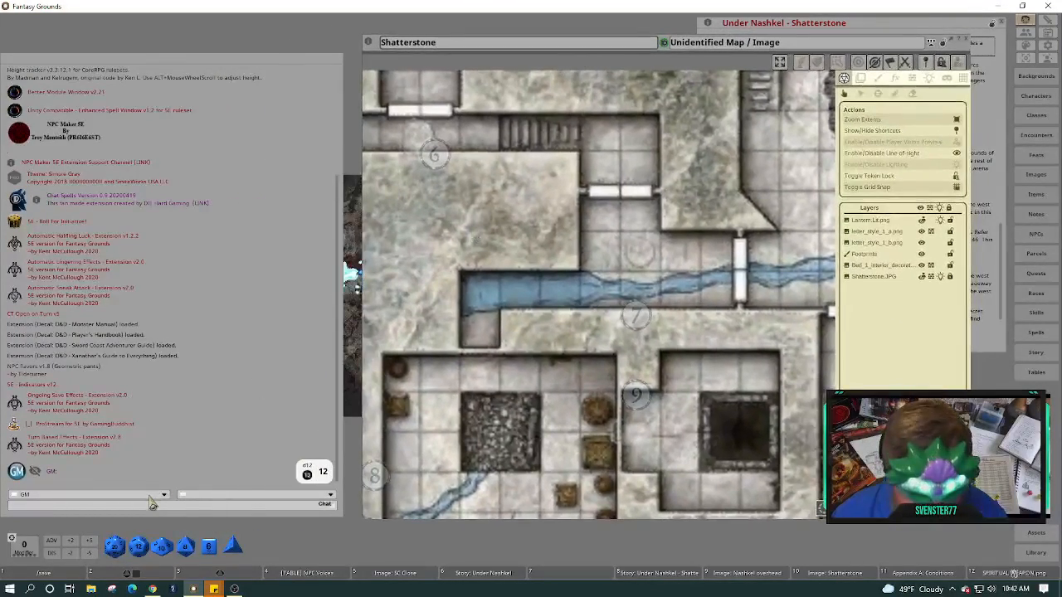
{"action": "left_click", "coordinate": [149, 505]}
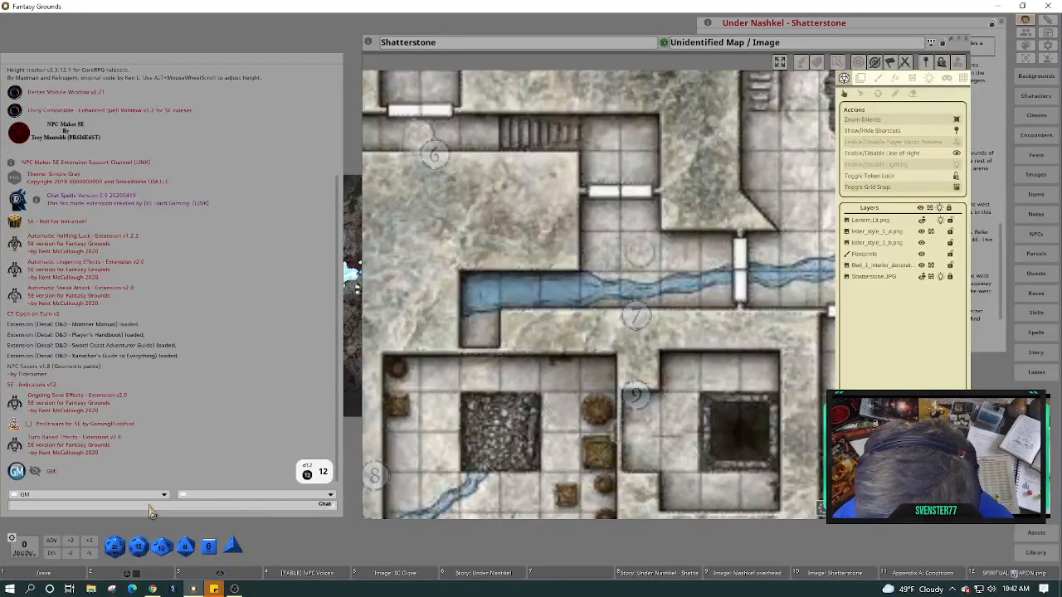
{"action": "type", "text": "/scaleui 115"}
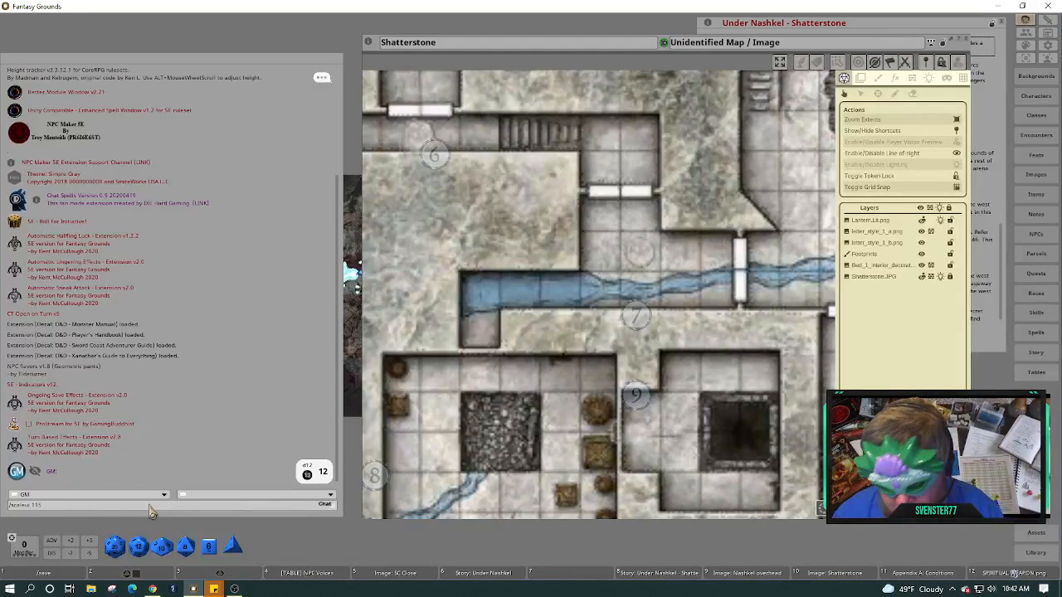
Unlock the chat window's position, shrink the window, and run the entered UI scale command.
{"action": "right_click", "coordinate": [260, 355]}
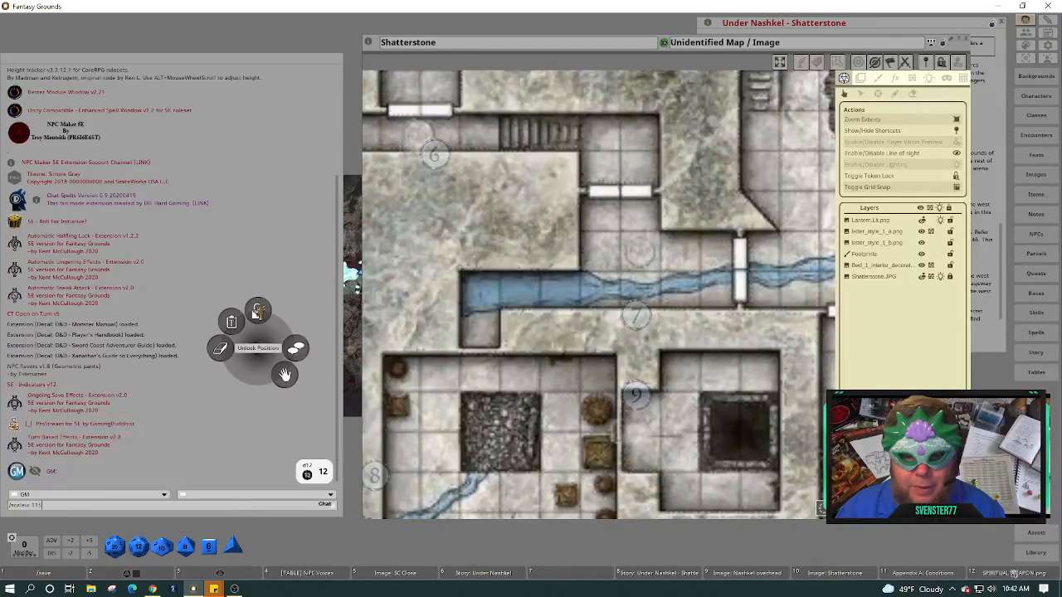
{"action": "left_click", "coordinate": [258, 312]}
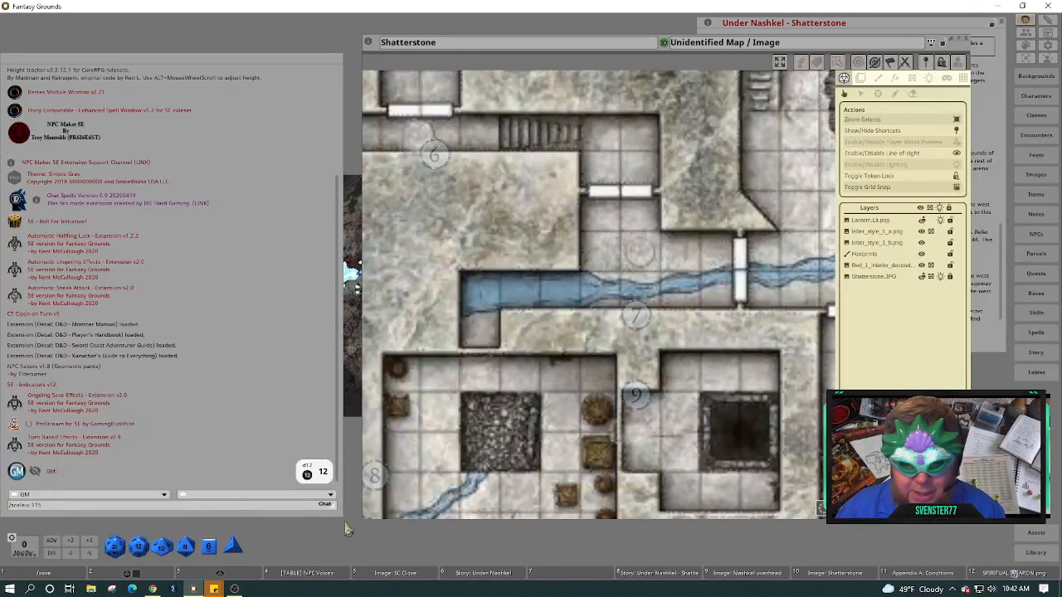
{"action": "left_click_drag", "start_coordinate": [347, 525], "coordinate": [234, 302]}
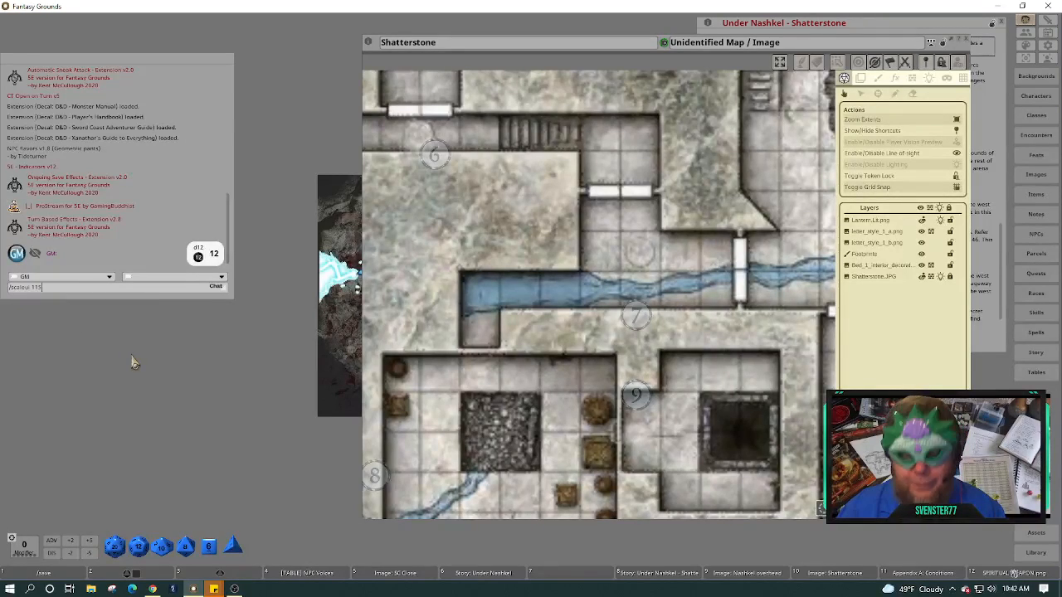
{"action": "key", "text": "Return"}
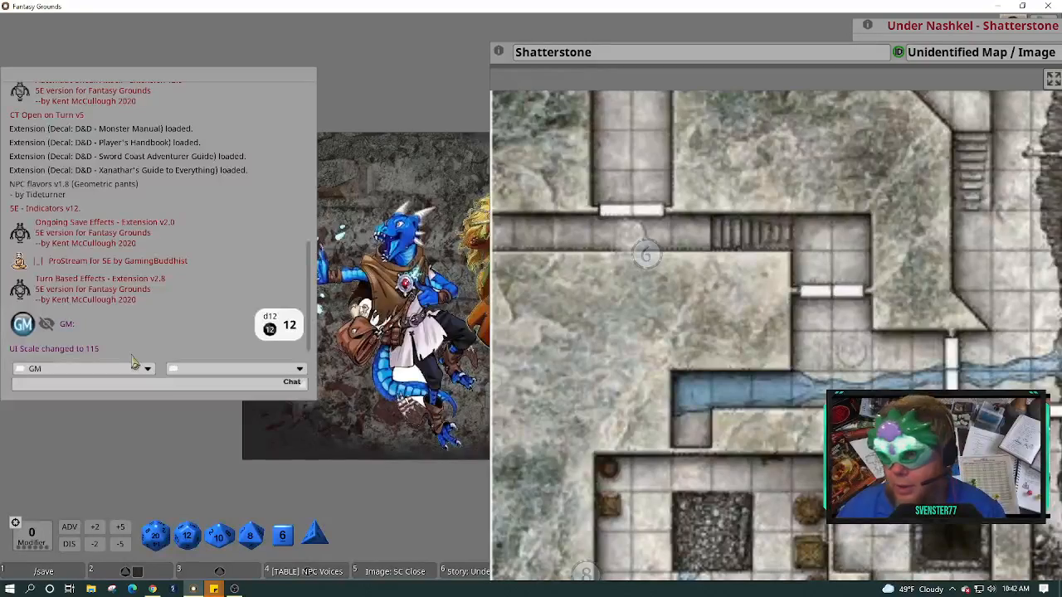
Lengthen the chat window and reposition the Shatterstone map and story windows so the map tools and story text are readable.
{"action": "mouse_move", "coordinate": [639, 50]}
{"action": "left_mouse_down"}
{"action": "mouse_move", "coordinate": [467, 105]}
{"action": "mouse_move", "coordinate": [586, 56]}
{"action": "mouse_move", "coordinate": [623, 58]}
{"action": "left_mouse_up"}
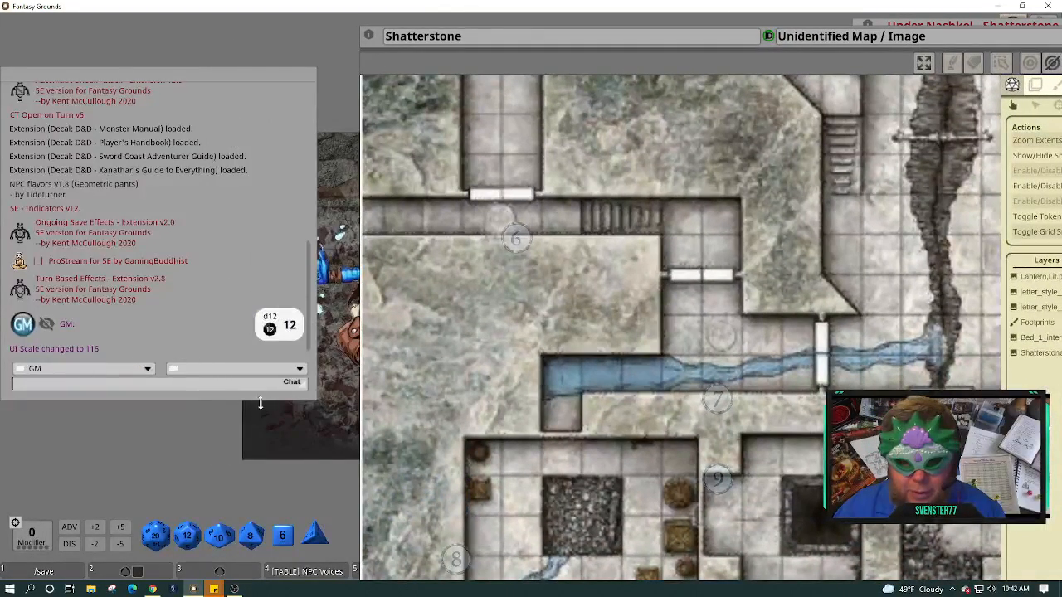
{"action": "left_click_drag", "start_coordinate": [260, 403], "coordinate": [259, 490]}
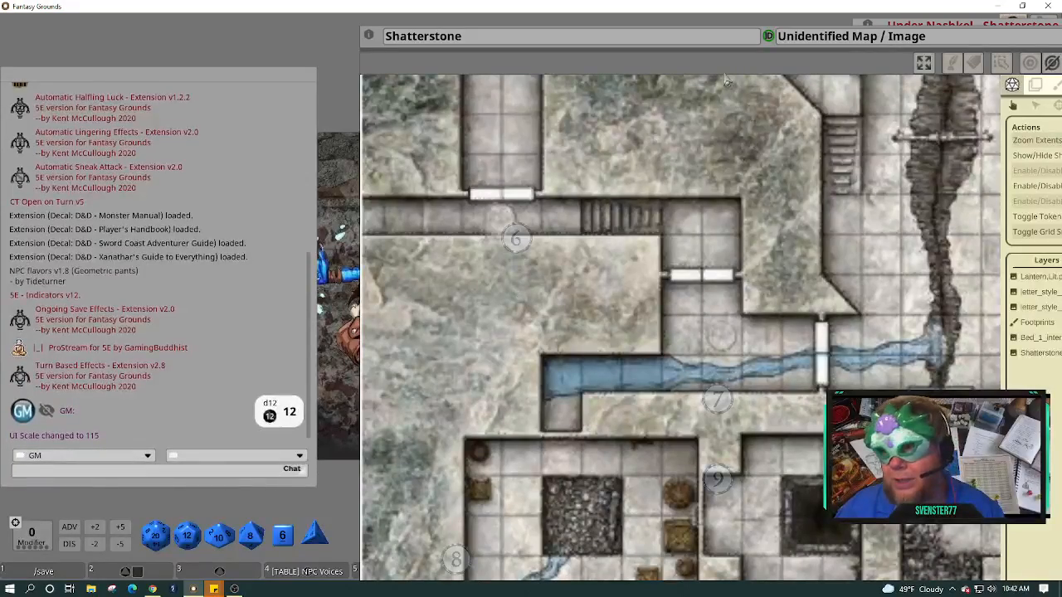
{"action": "left_click_drag", "start_coordinate": [727, 62], "coordinate": [394, 63]}
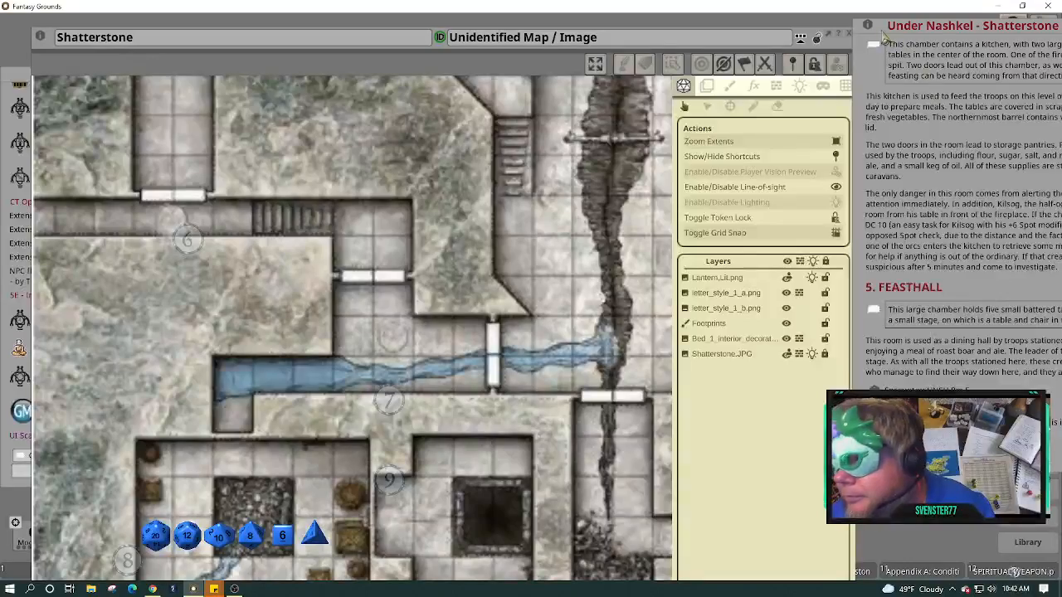
{"action": "left_click_drag", "start_coordinate": [862, 28], "coordinate": [585, 27]}
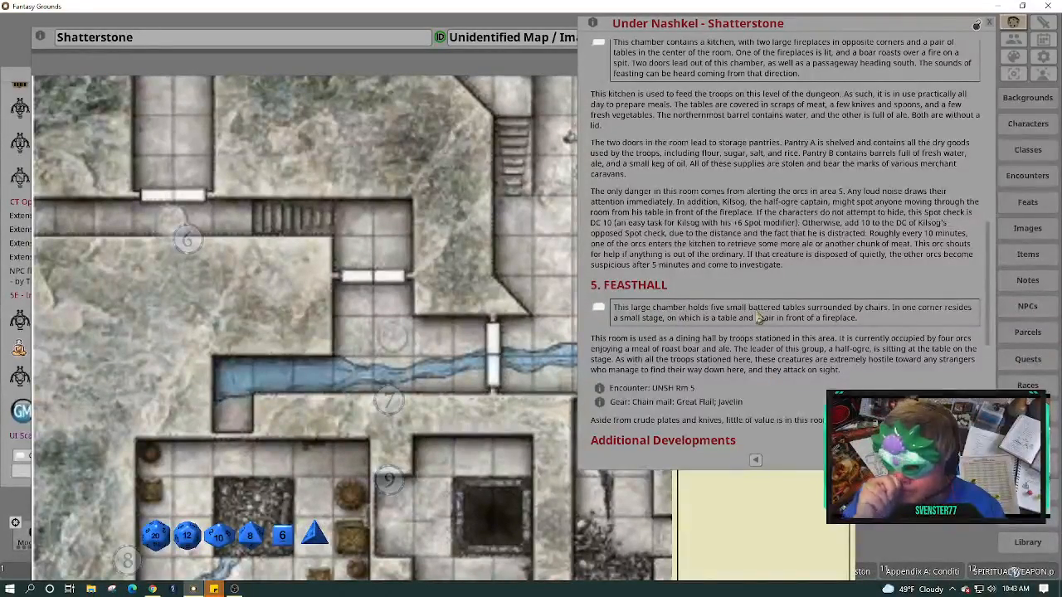
Read the story's 6. Hallway and B7. Damp Corridor entries and examine the map's line-of-sight walls around those areas.
{"action": "scroll", "coordinate": [757, 317], "scroll_direction": "down", "scroll_amount": 10}
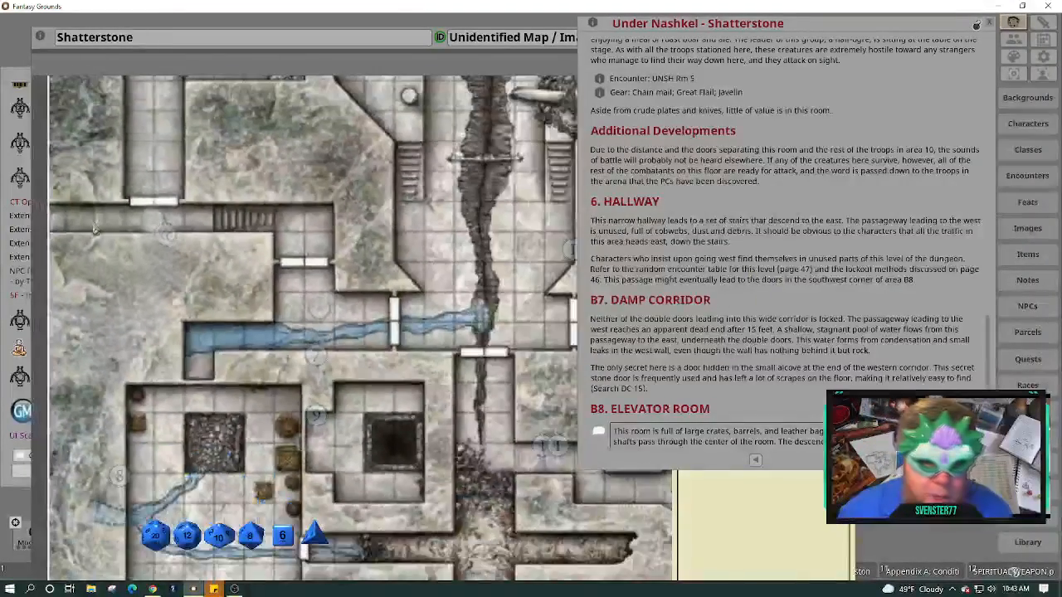
{"action": "scroll", "coordinate": [93, 229], "scroll_direction": "down", "scroll_amount": 1}
{"action": "left_click_drag", "start_coordinate": [85, 239], "coordinate": [67, 221]}
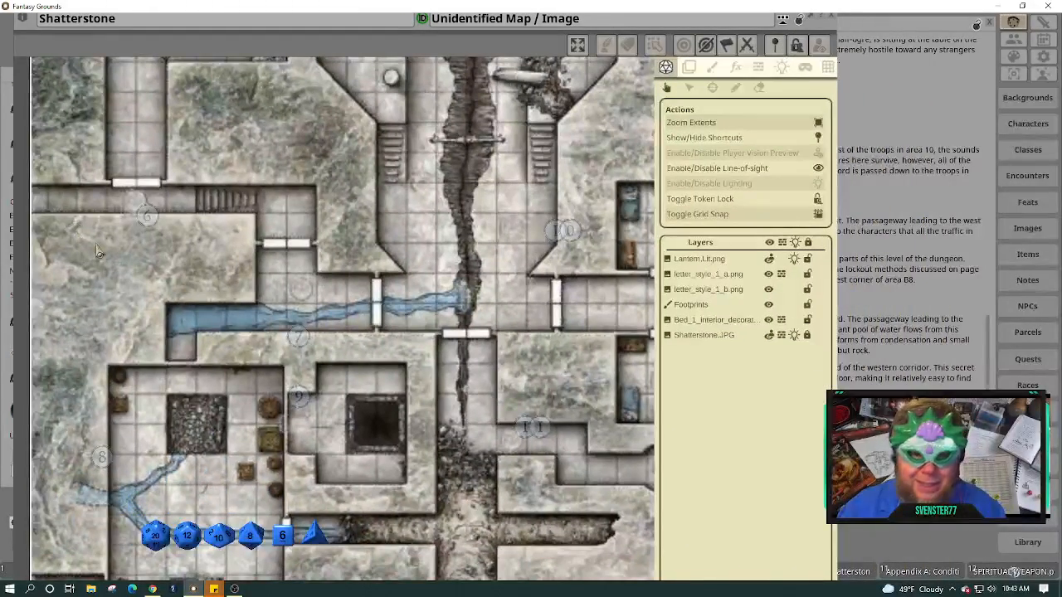
{"action": "left_click", "coordinate": [759, 70]}
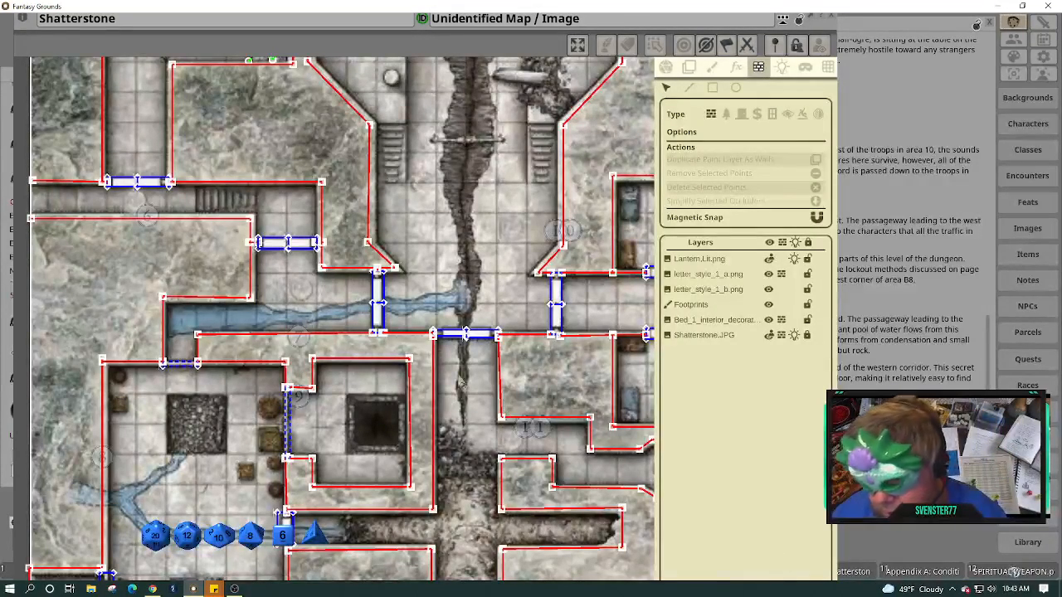
{"action": "left_click_drag", "start_coordinate": [320, 307], "coordinate": [481, 327]}
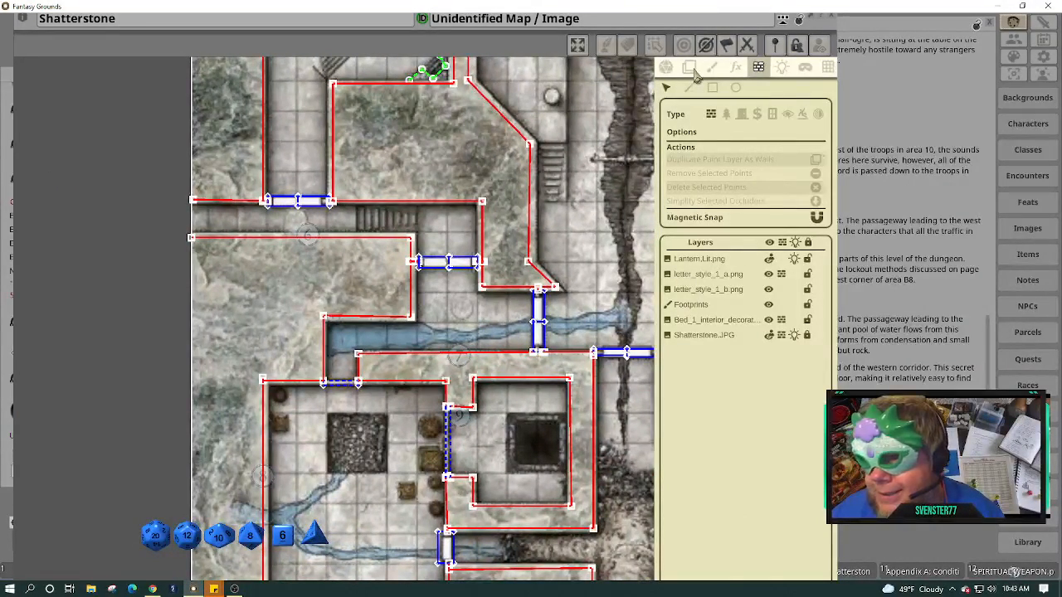
Switch the map to tile editing and narrow its window, keeping the west end of hallway 6 in view.
{"action": "left_click", "coordinate": [689, 68]}
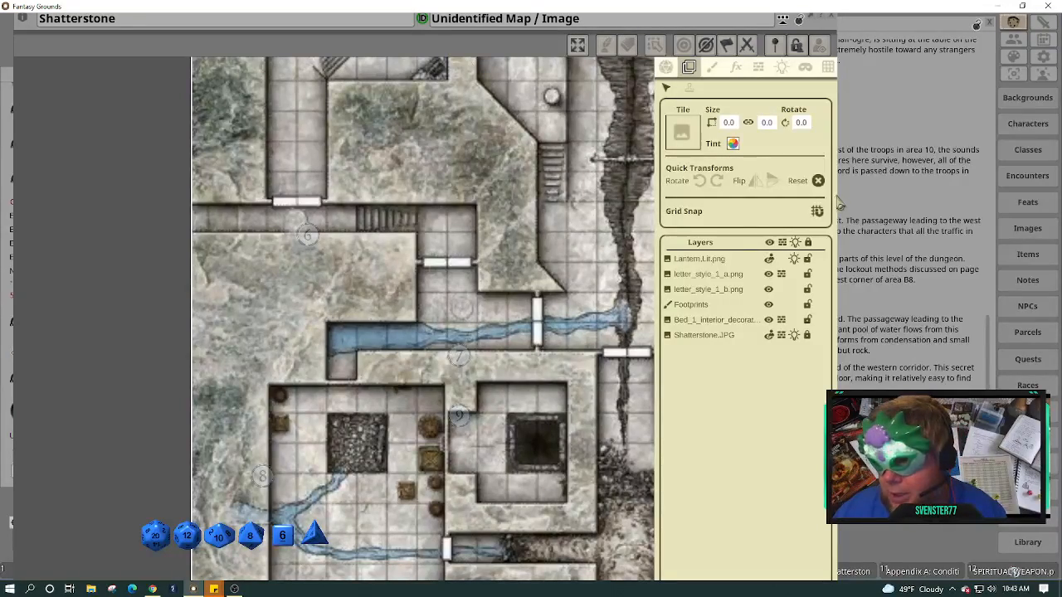
{"action": "left_click_drag", "start_coordinate": [839, 202], "coordinate": [621, 147]}
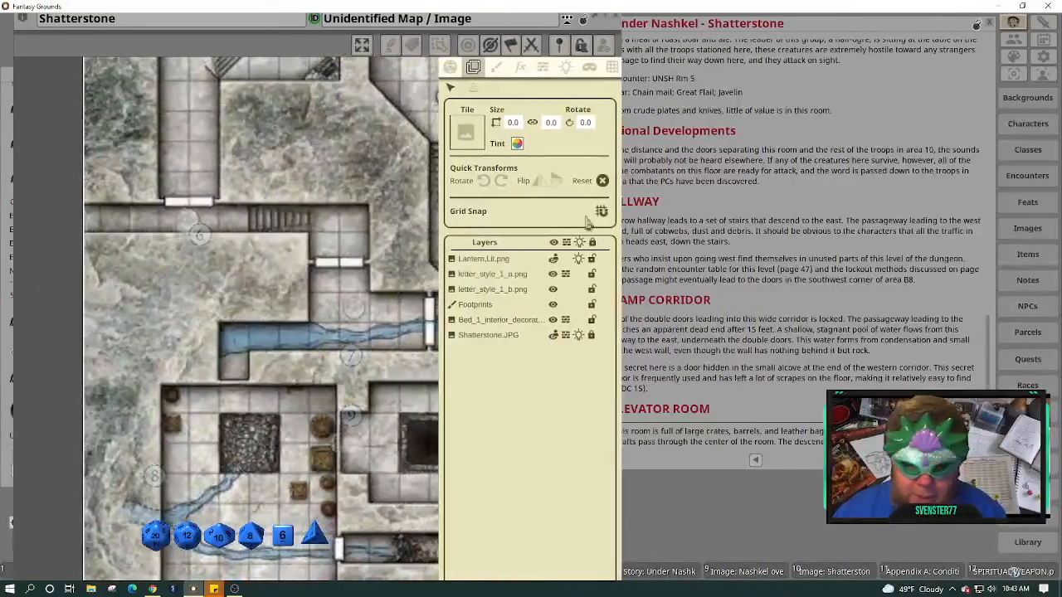
{"action": "left_click_drag", "start_coordinate": [186, 261], "coordinate": [247, 276]}
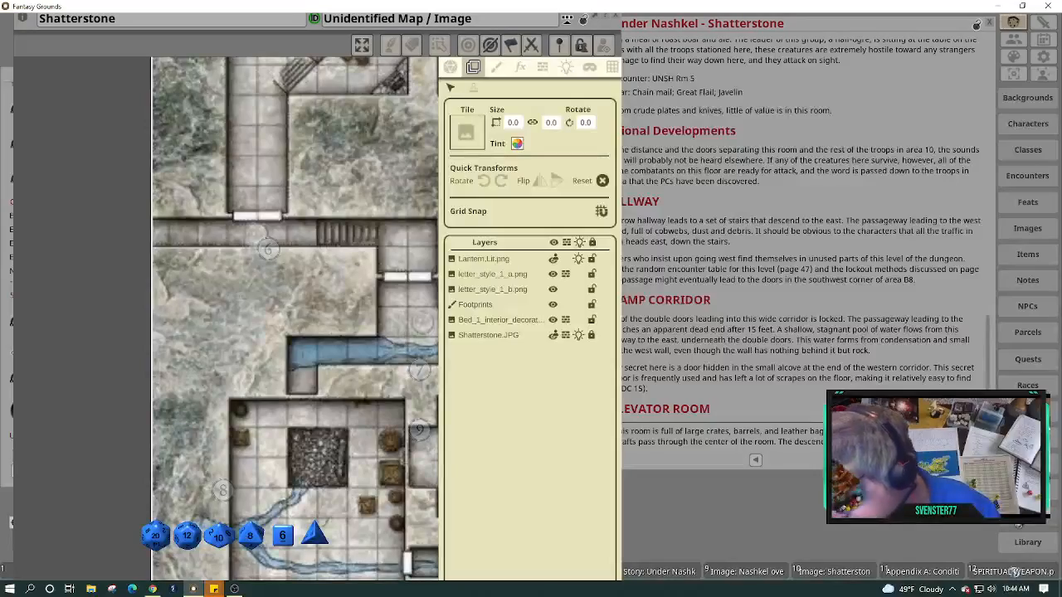
Open the asset browser, search it for debris and for rocks, and lengthen the Assets window.
{"action": "left_click", "coordinate": [1028, 542]}
{"action": "left_click_drag", "start_coordinate": [405, 200], "coordinate": [596, 50]}
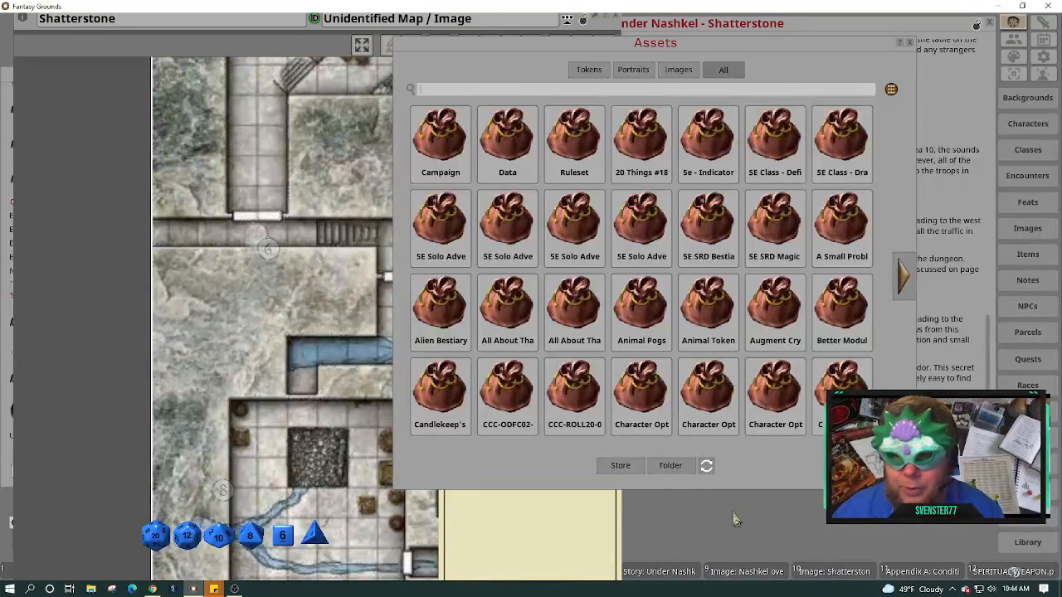
{"action": "type", "text": "deb"}
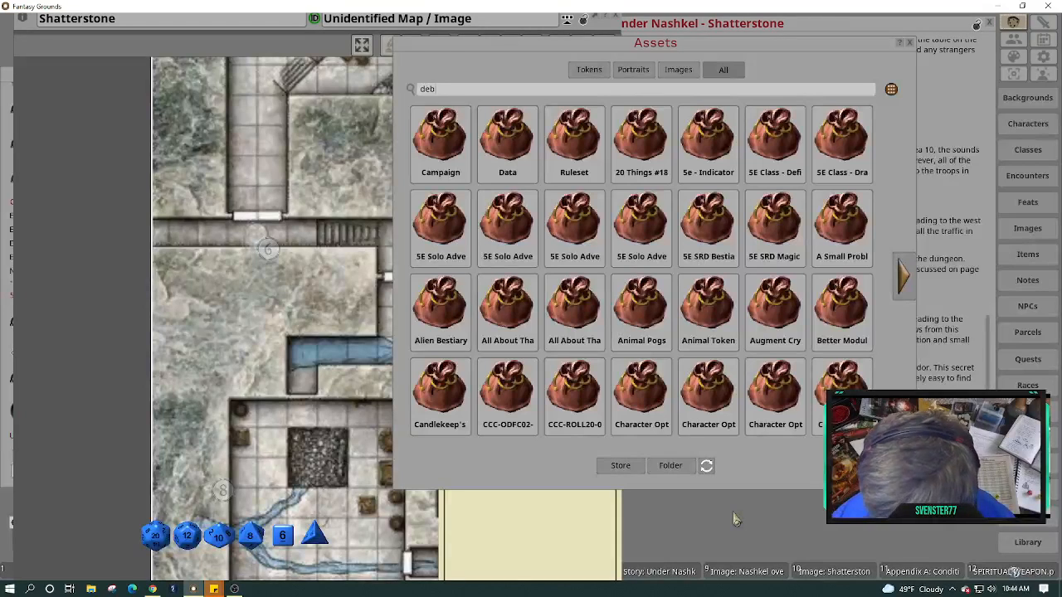
{"action": "type", "text": "ris"}
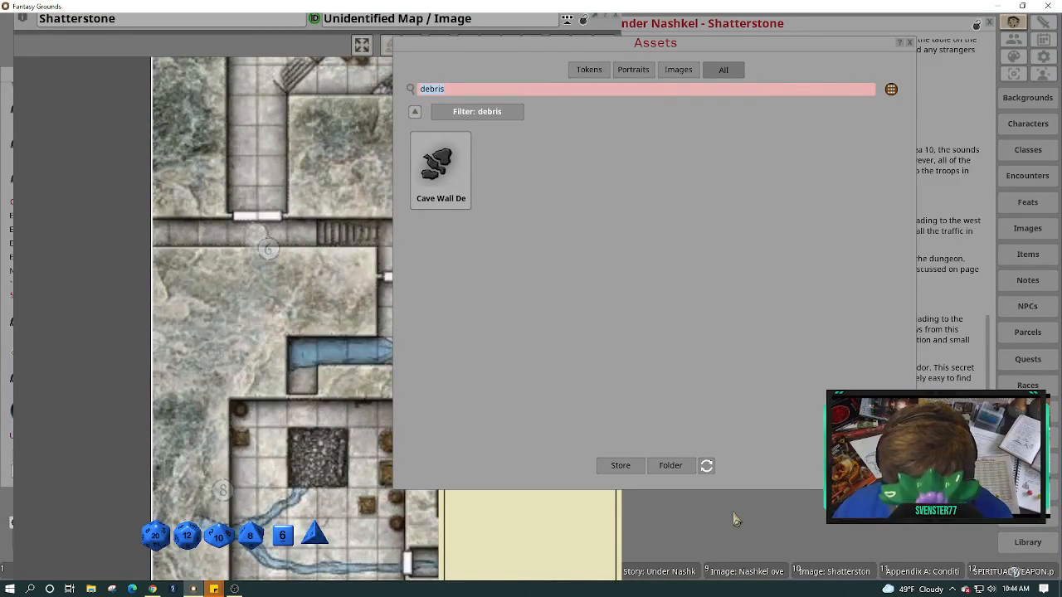
{"action": "type", "text": "rocks"}
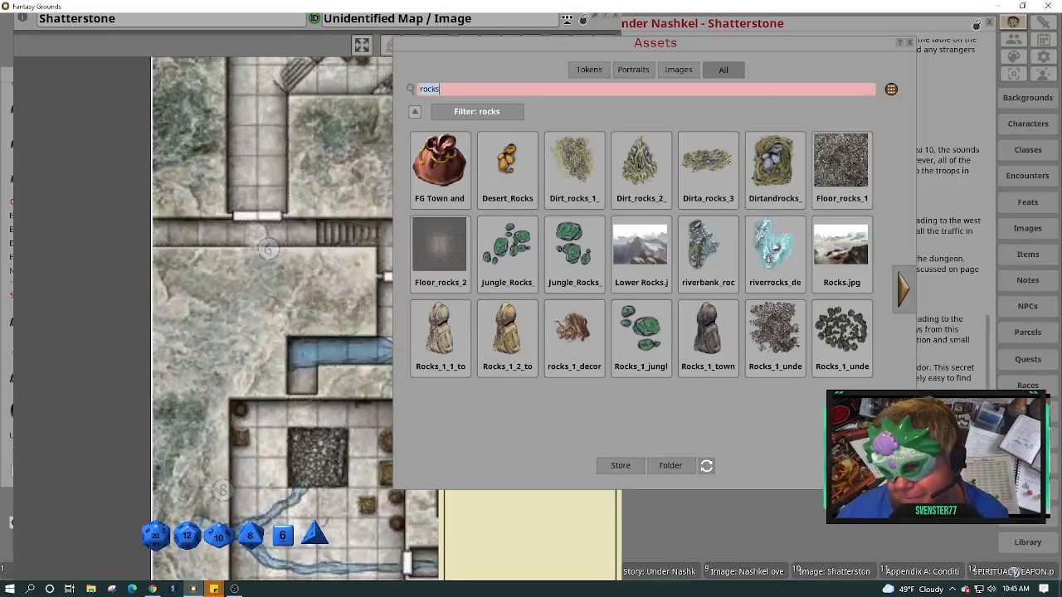
{"action": "left_click_drag", "start_coordinate": [848, 521], "coordinate": [846, 541]}
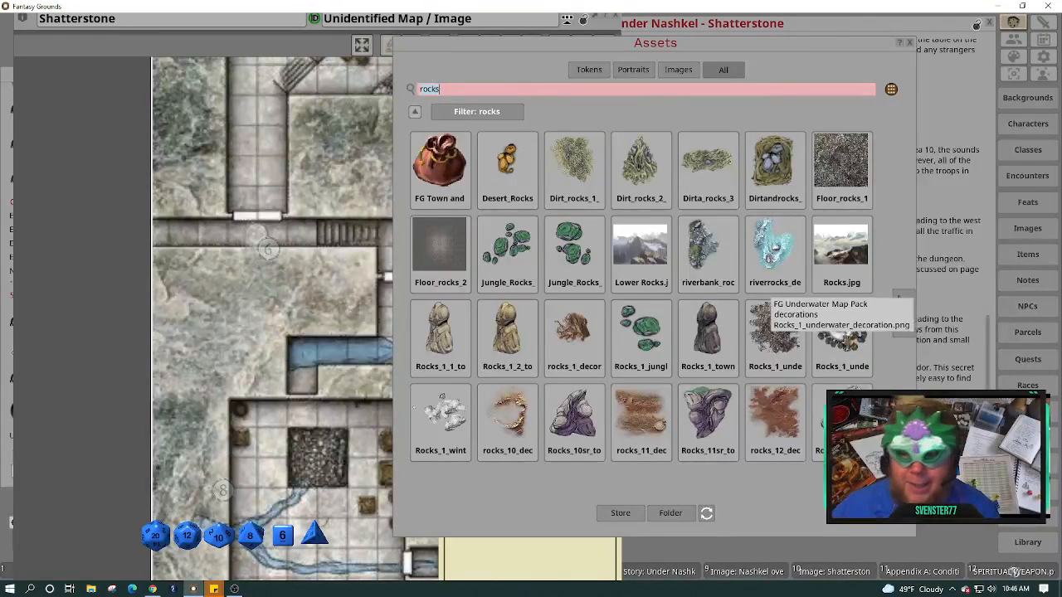
Place the Rocks_1 underwater decoration, Rocks_2 underground effect and Rocks_14 town tiles along the map's west edge near hallway 6.
{"action": "left_click_drag", "start_coordinate": [113, 228], "coordinate": [157, 236]}
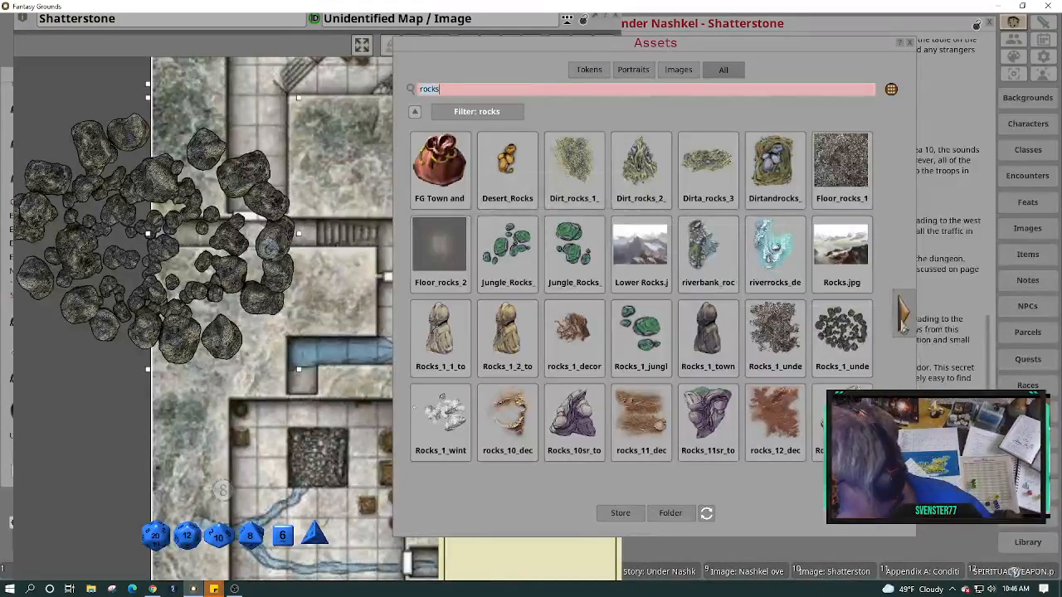
{"action": "left_click", "coordinate": [904, 323]}
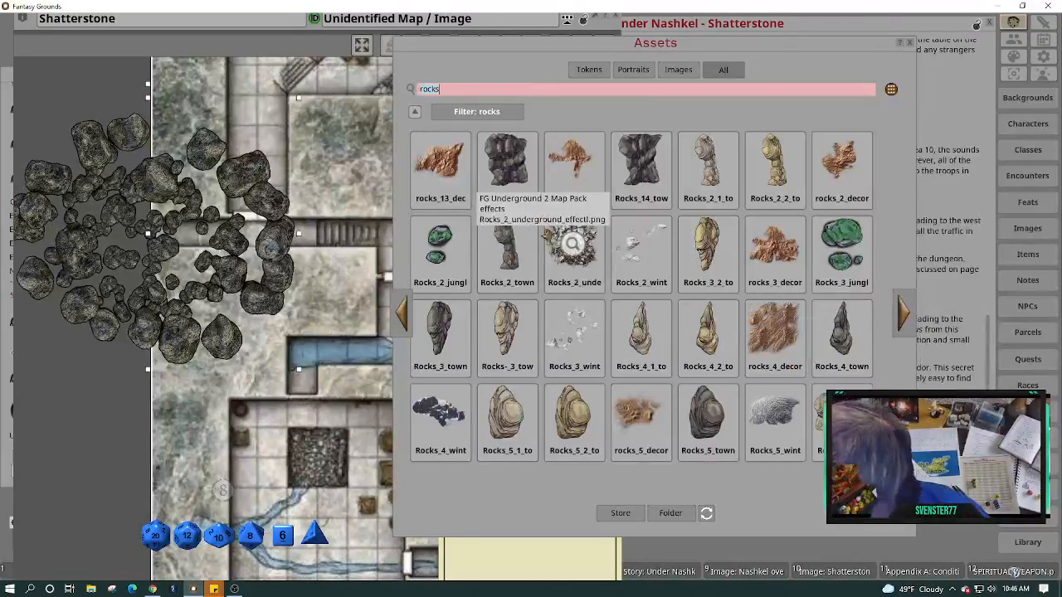
{"action": "left_click_drag", "start_coordinate": [573, 241], "coordinate": [135, 404]}
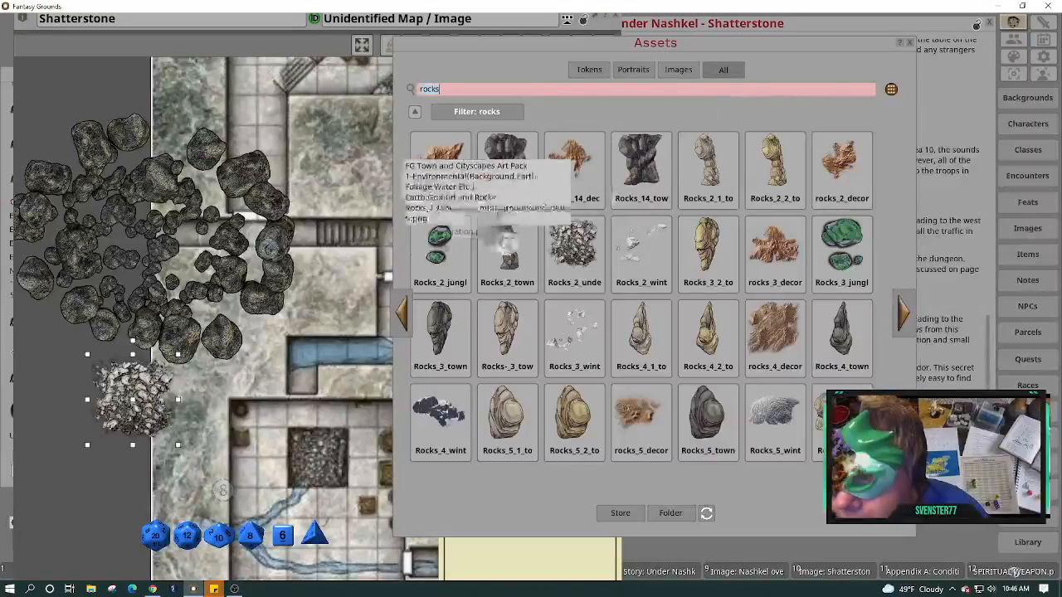
{"action": "left_click_drag", "start_coordinate": [121, 269], "coordinate": [109, 266]}
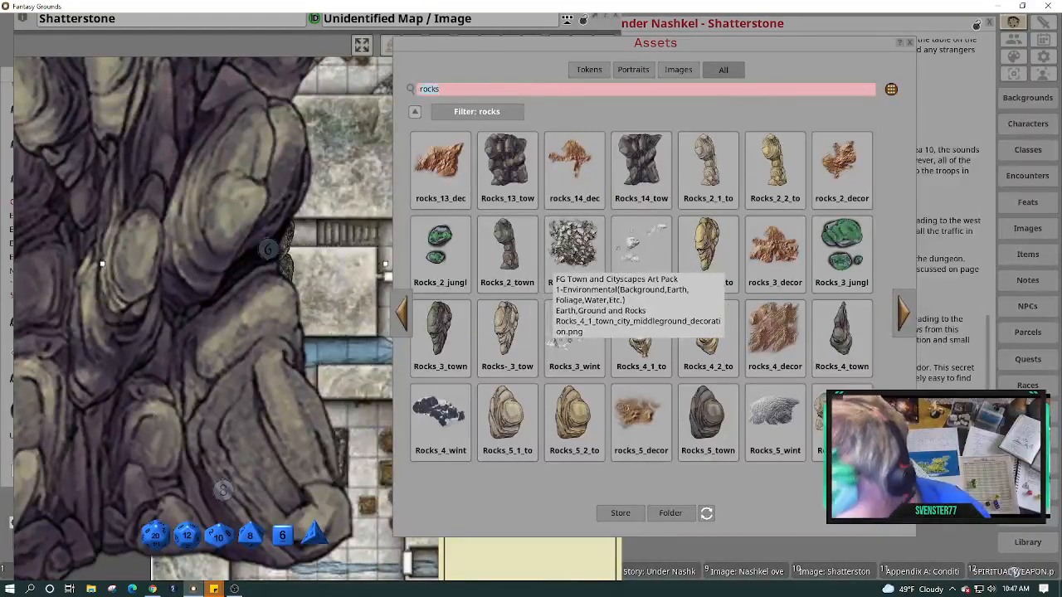
Set the Rocks_14 tile's width to 3, rotate it a quarter turn counter-clockwise, and shift it toward hallway 6's west end.
{"action": "left_click", "coordinate": [359, 75]}
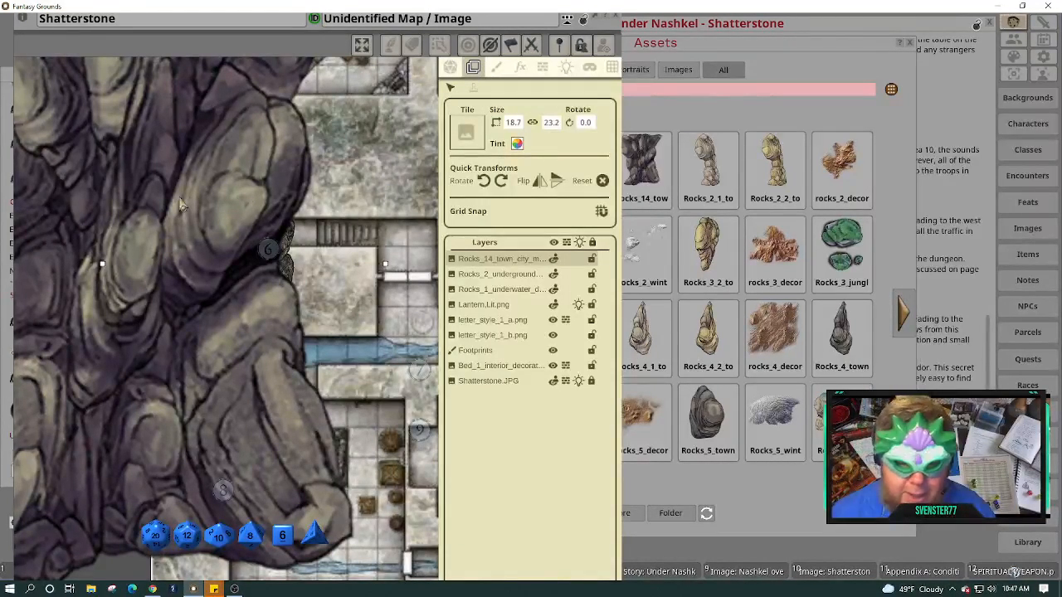
{"action": "left_click", "coordinate": [514, 122]}
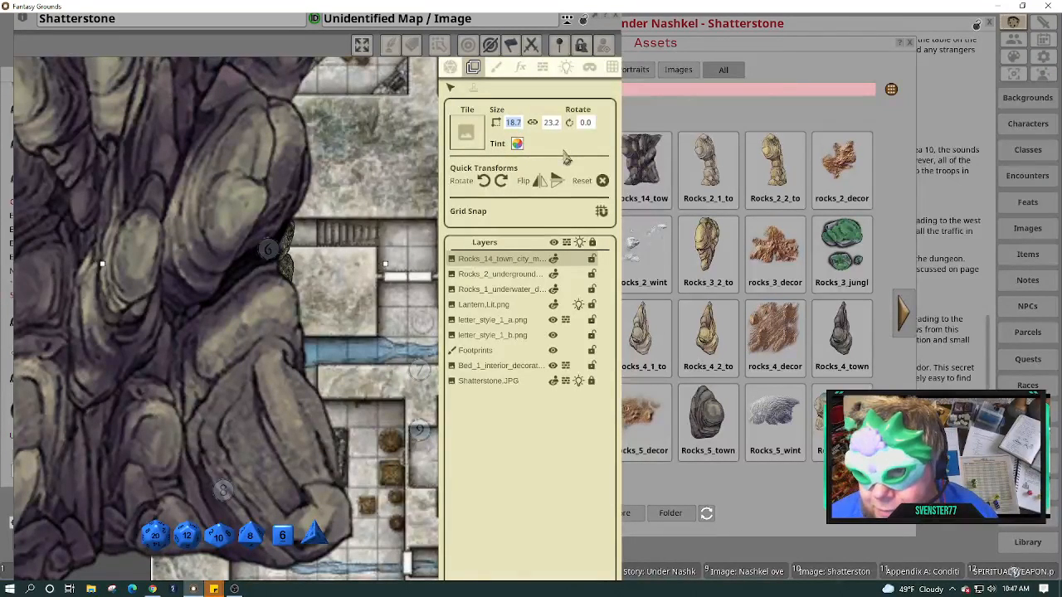
{"action": "type", "text": "3"}
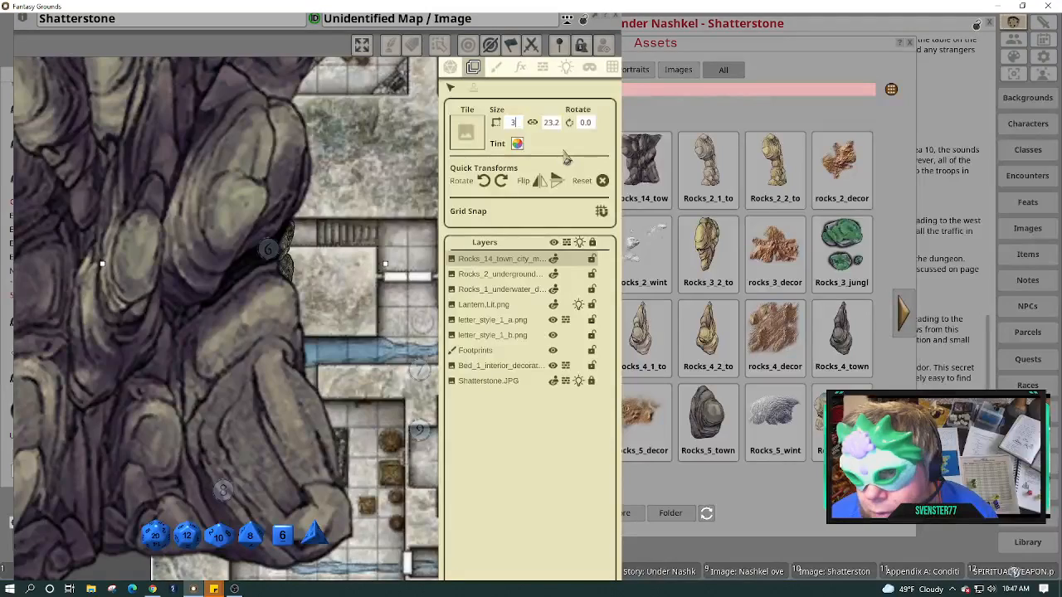
{"action": "key", "text": "Return"}
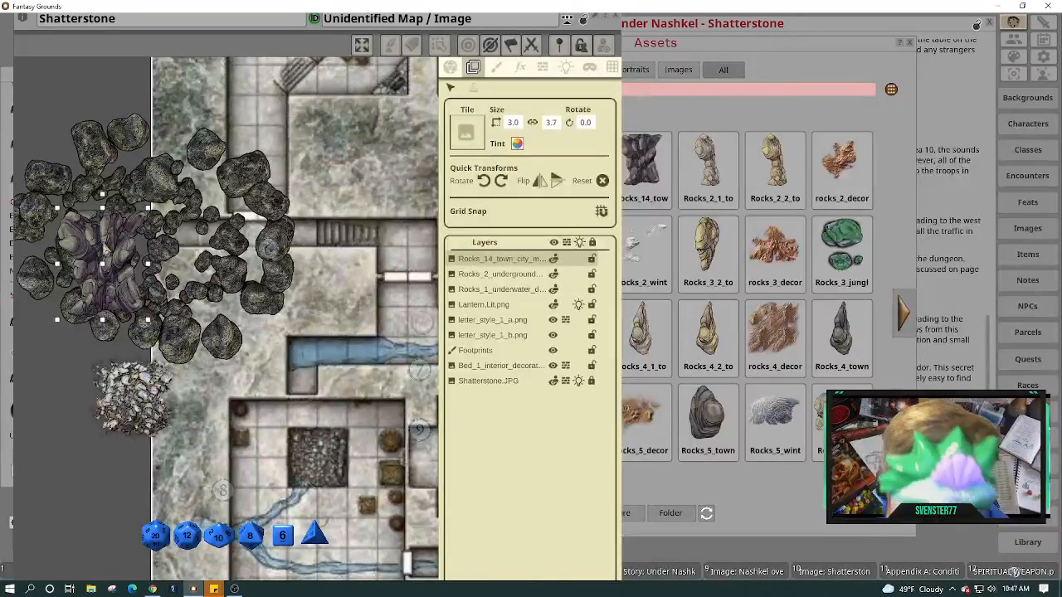
{"action": "left_click", "coordinate": [484, 181]}
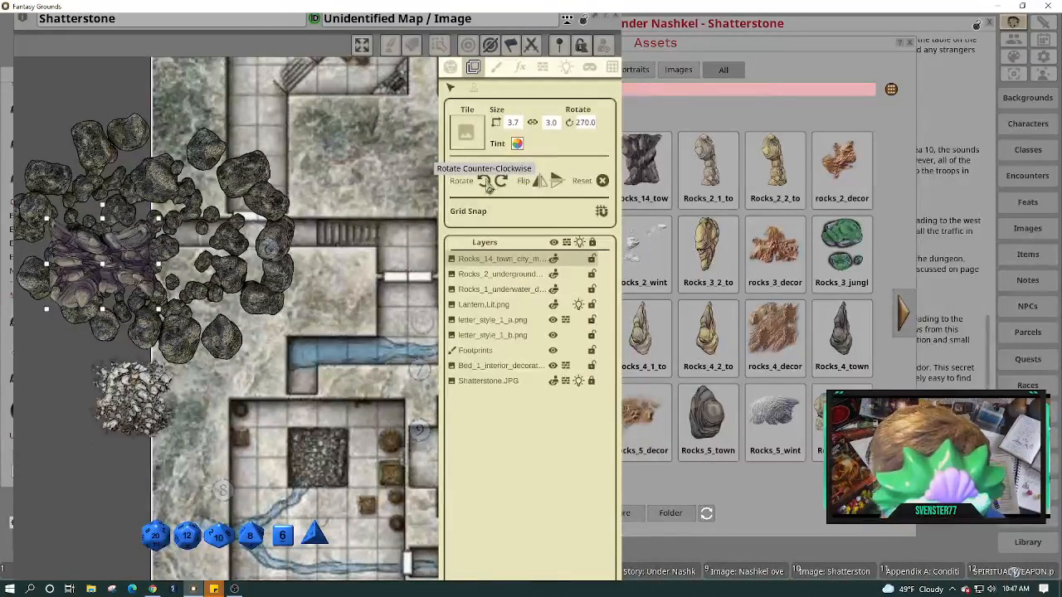
{"action": "left_click_drag", "start_coordinate": [83, 257], "coordinate": [98, 232]}
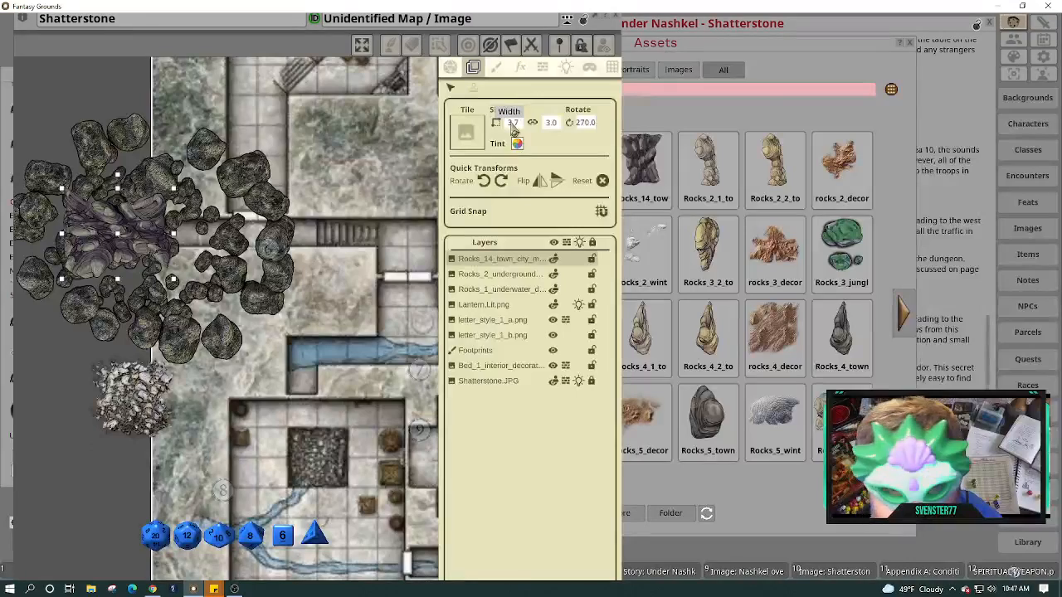
Set the Rocks_14 tile's height to 1.5 with proportions linked and nudge it east toward the hallway's west opening.
{"action": "left_click", "coordinate": [513, 123]}
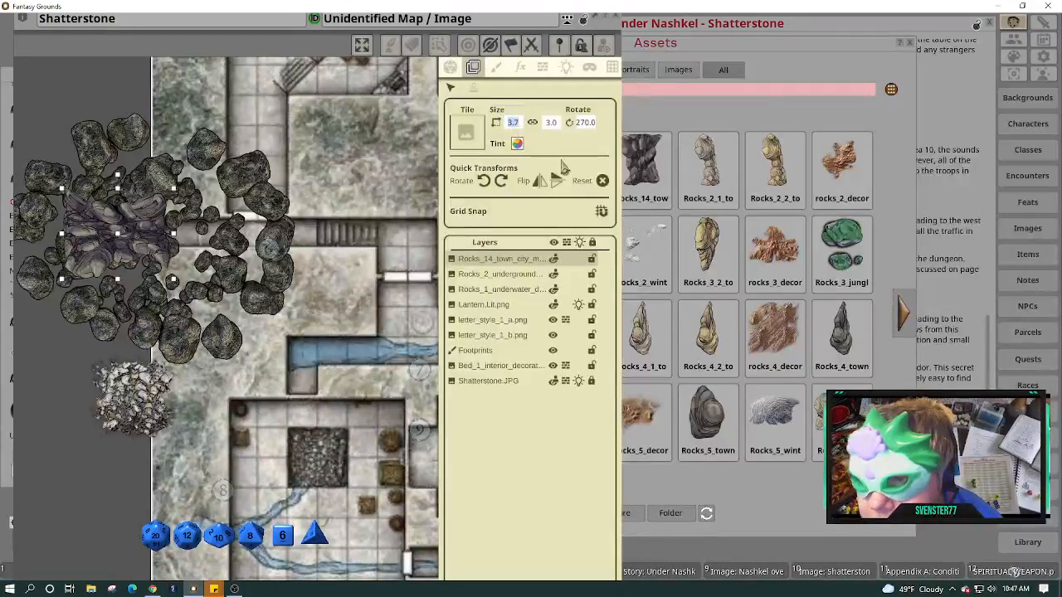
{"action": "left_click", "coordinate": [551, 123]}
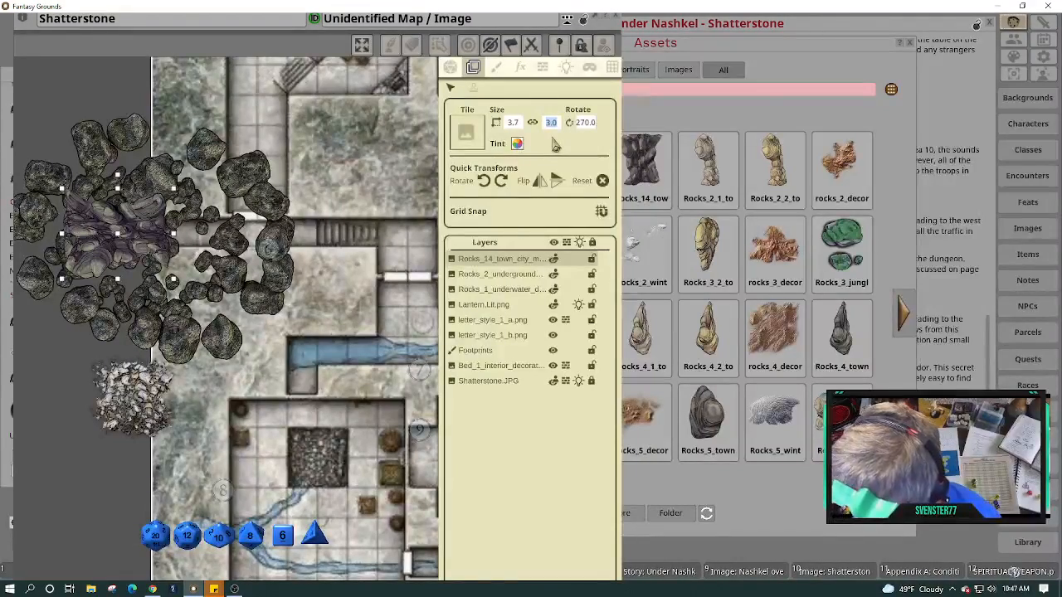
{"action": "type", "text": "1.5"}
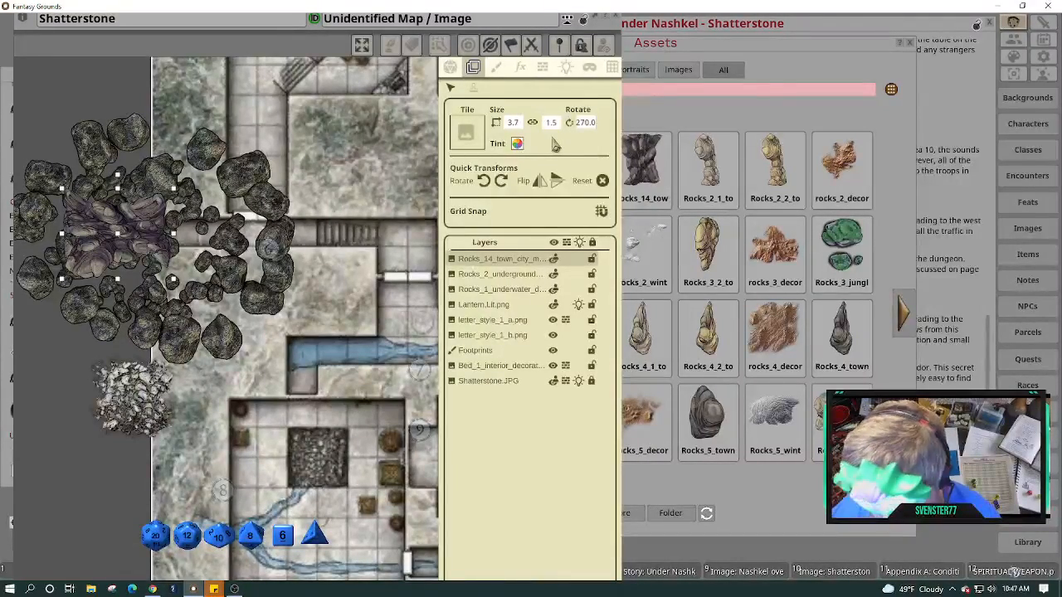
{"action": "key", "text": "Return"}
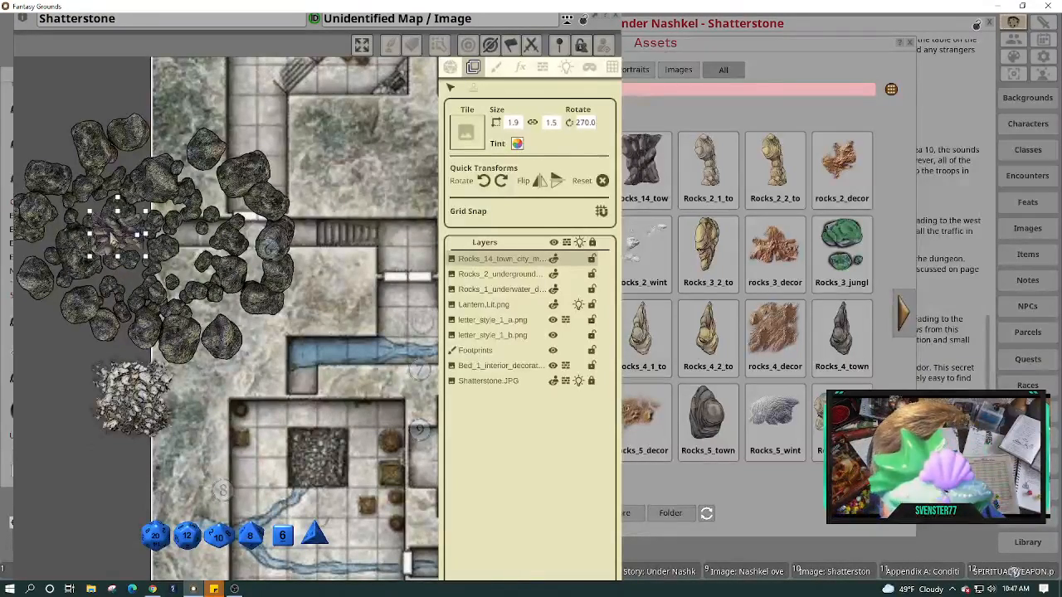
{"action": "mouse_move", "coordinate": [116, 236]}
{"action": "left_mouse_down"}
{"action": "mouse_move", "coordinate": [149, 237]}
{"action": "mouse_move", "coordinate": [106, 239]}
{"action": "mouse_move", "coordinate": [121, 239]}
{"action": "left_mouse_up"}
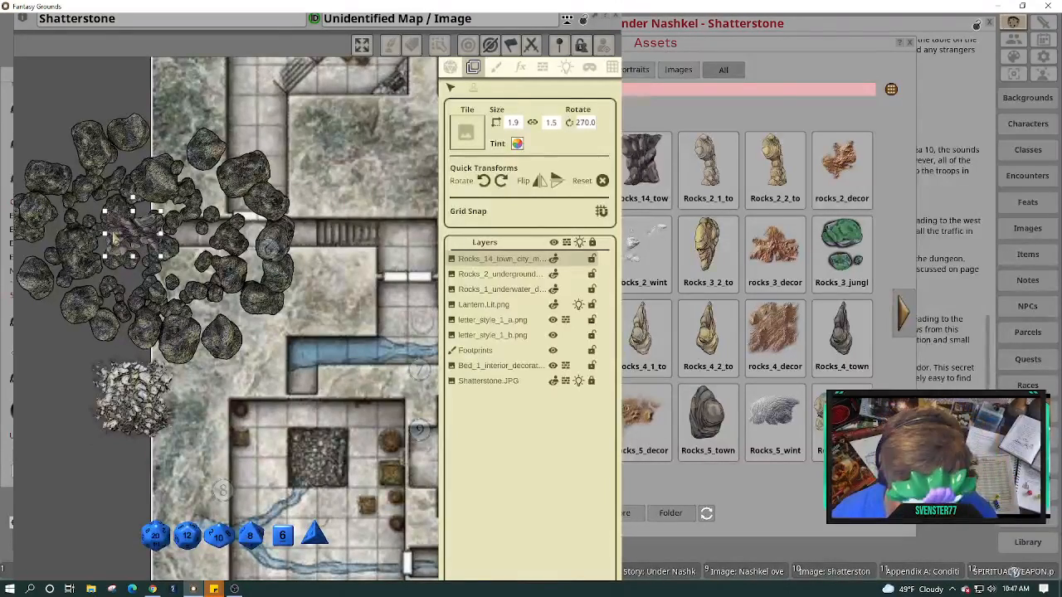
{"action": "mouse_move", "coordinate": [114, 239]}
{"action": "left_mouse_down"}
{"action": "mouse_move", "coordinate": [103, 238]}
{"action": "mouse_move", "coordinate": [119, 239]}
{"action": "left_mouse_up"}
Shrink the Rocks_1 underwater tile to about 3.1 by 2.0 and move it over the west end of hallway 6.
{"action": "left_click", "coordinate": [184, 275]}
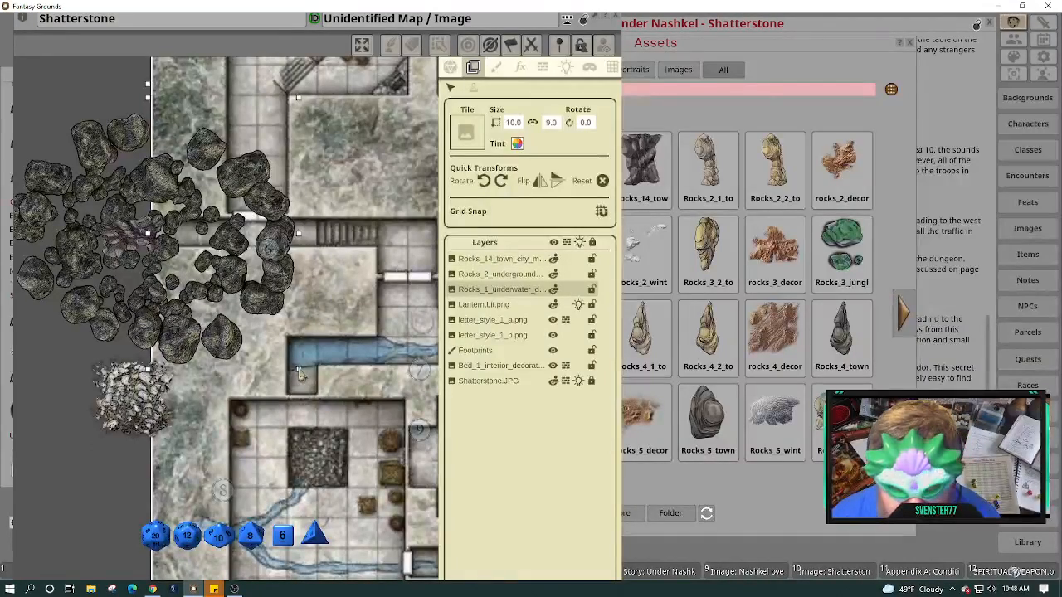
{"action": "left_click_drag", "start_coordinate": [298, 369], "coordinate": [199, 275]}
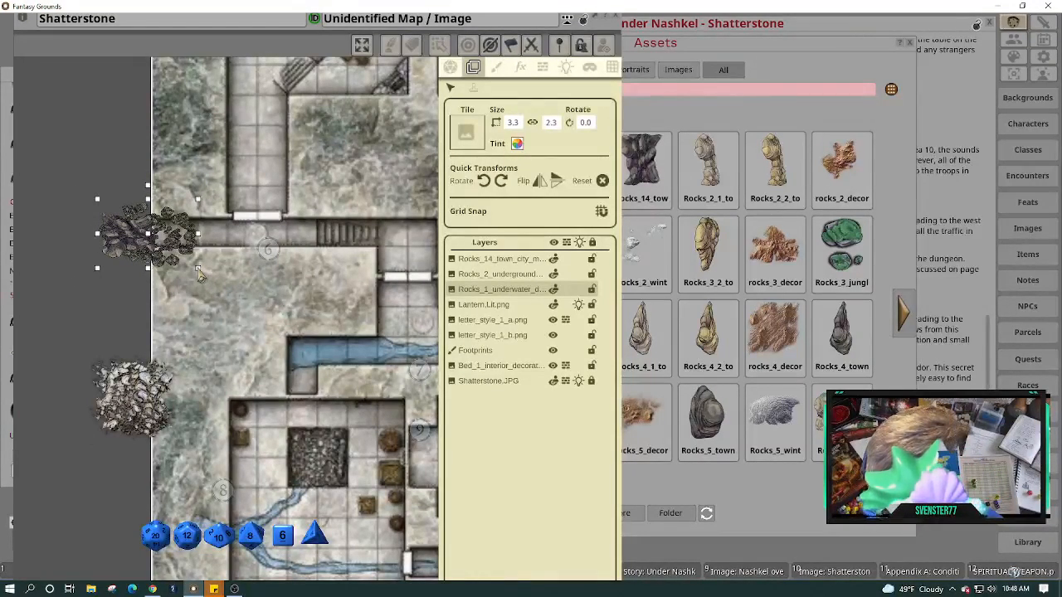
{"action": "left_click_drag", "start_coordinate": [199, 275], "coordinate": [197, 272]}
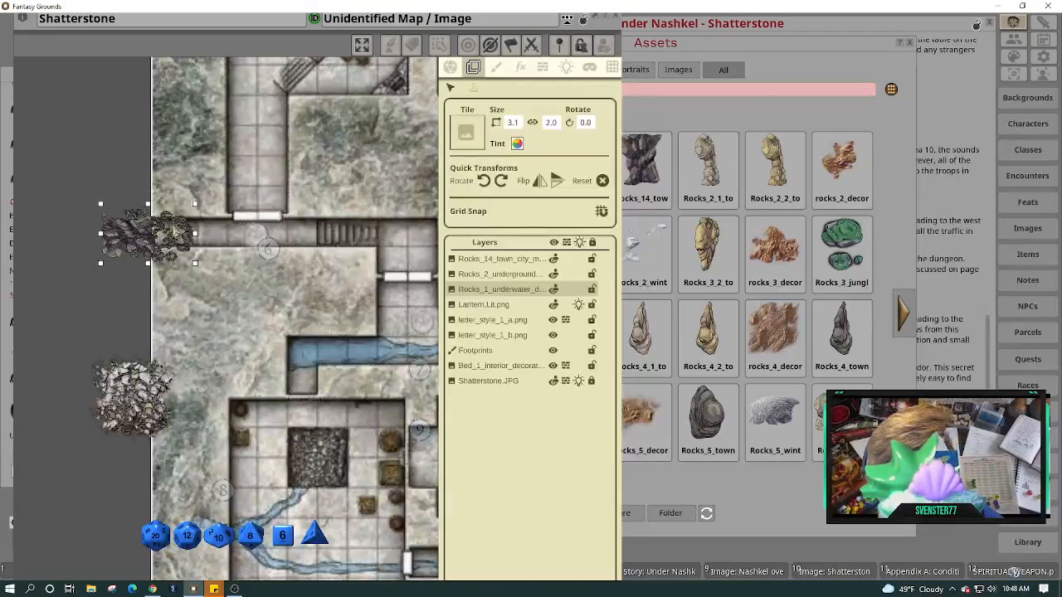
{"action": "left_click_drag", "start_coordinate": [155, 236], "coordinate": [172, 229]}
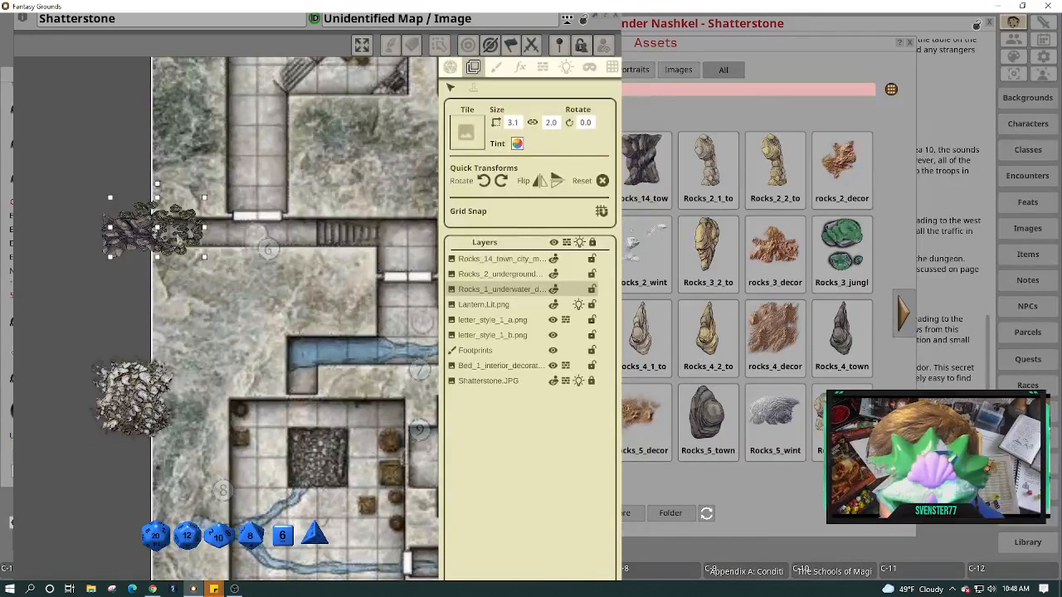
Nudge the Rocks_1 tile east, and stack the Rocks_2 underground tile over hallway 6's west end with its height reduced to about 2.4.
{"action": "mouse_move", "coordinate": [178, 243]}
{"action": "left_mouse_down"}
{"action": "mouse_move", "coordinate": [210, 244]}
{"action": "mouse_move", "coordinate": [179, 246]}
{"action": "left_mouse_up"}
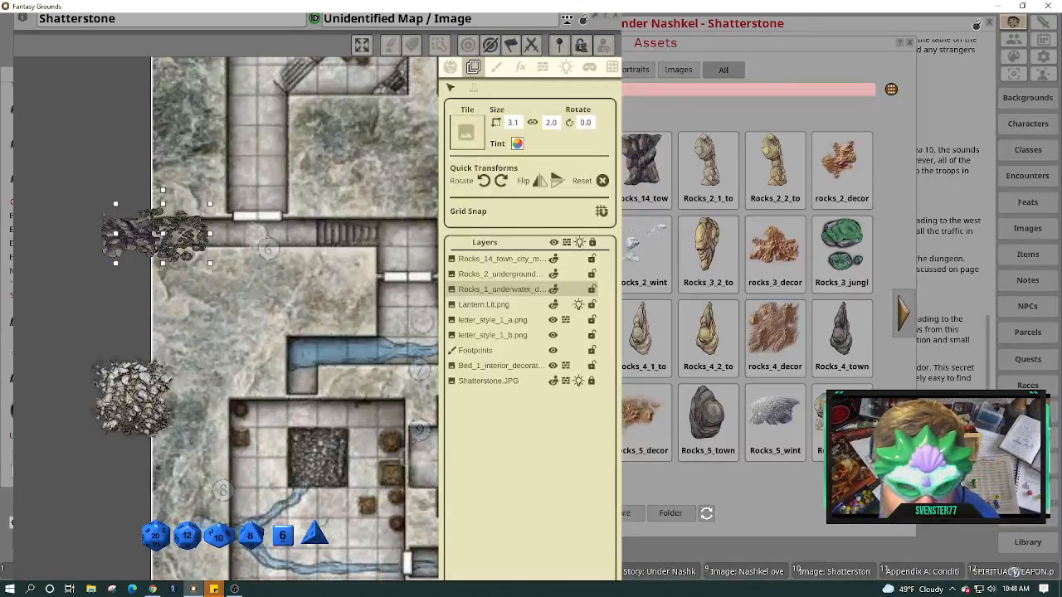
{"action": "left_click", "coordinate": [135, 398]}
{"action": "left_click_drag", "start_coordinate": [134, 398], "coordinate": [154, 235]}
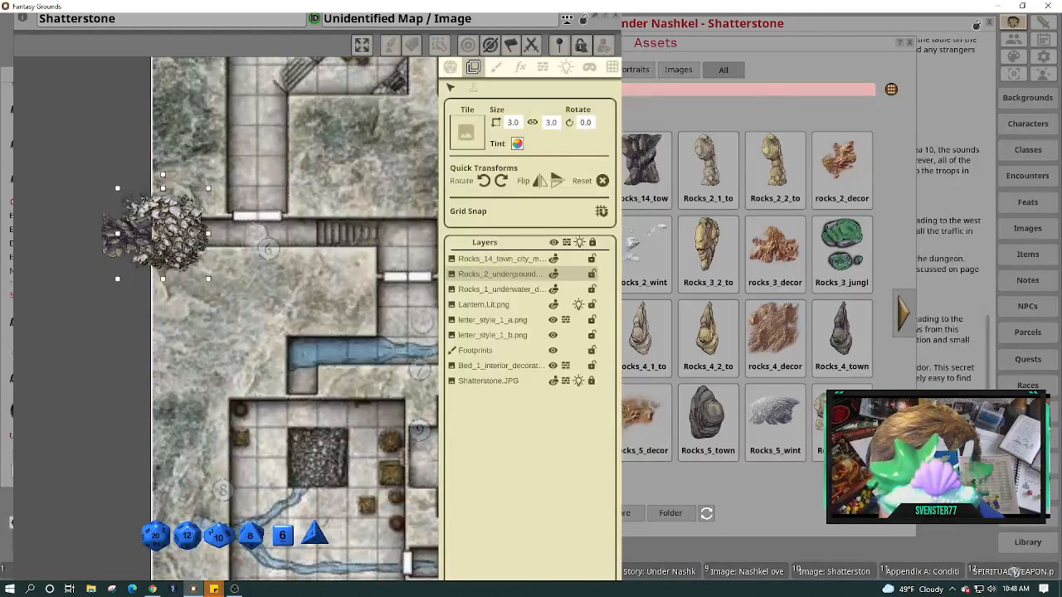
{"action": "left_click_drag", "start_coordinate": [154, 236], "coordinate": [157, 237]}
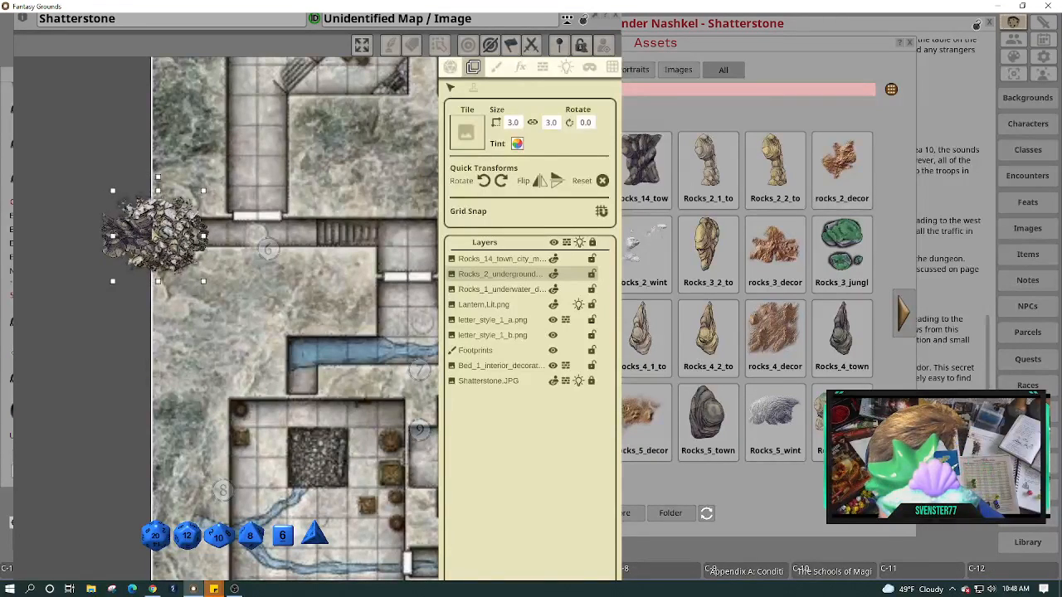
{"action": "left_click_drag", "start_coordinate": [157, 177], "coordinate": [160, 198]}
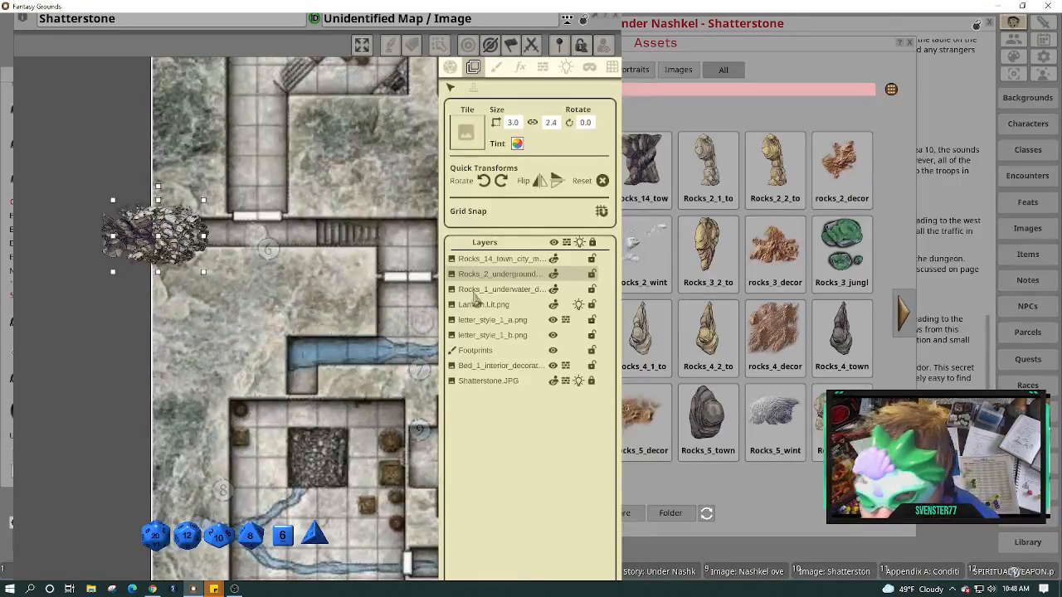
Reorder the rock layers with Rocks_1 underwater on top, Rocks_14 town beneath it and Rocks_2 underground lowest.
{"action": "left_click_drag", "start_coordinate": [486, 275], "coordinate": [483, 295]}
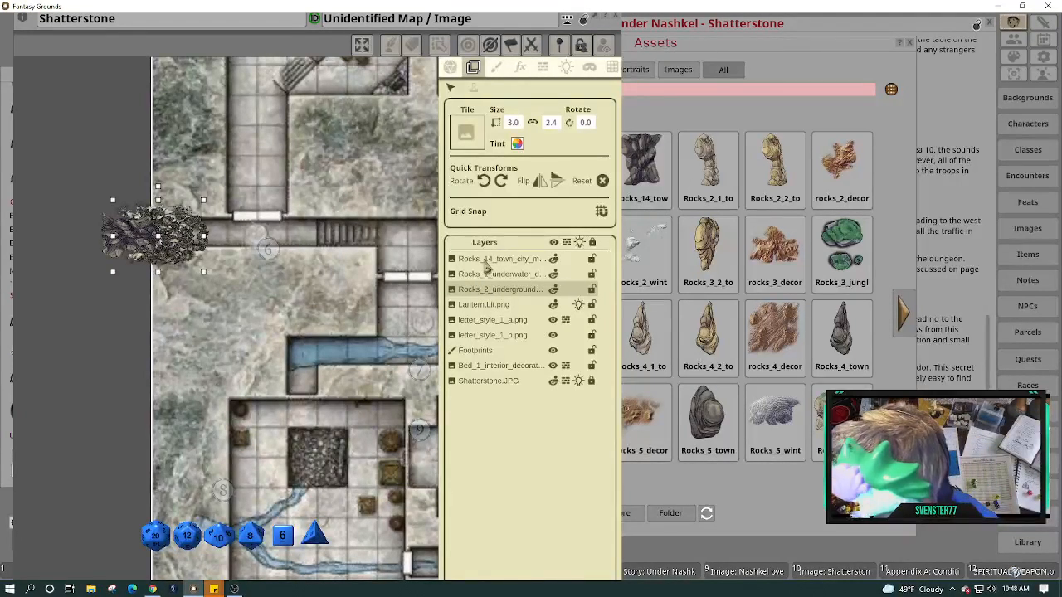
{"action": "left_click_drag", "start_coordinate": [486, 263], "coordinate": [488, 280]}
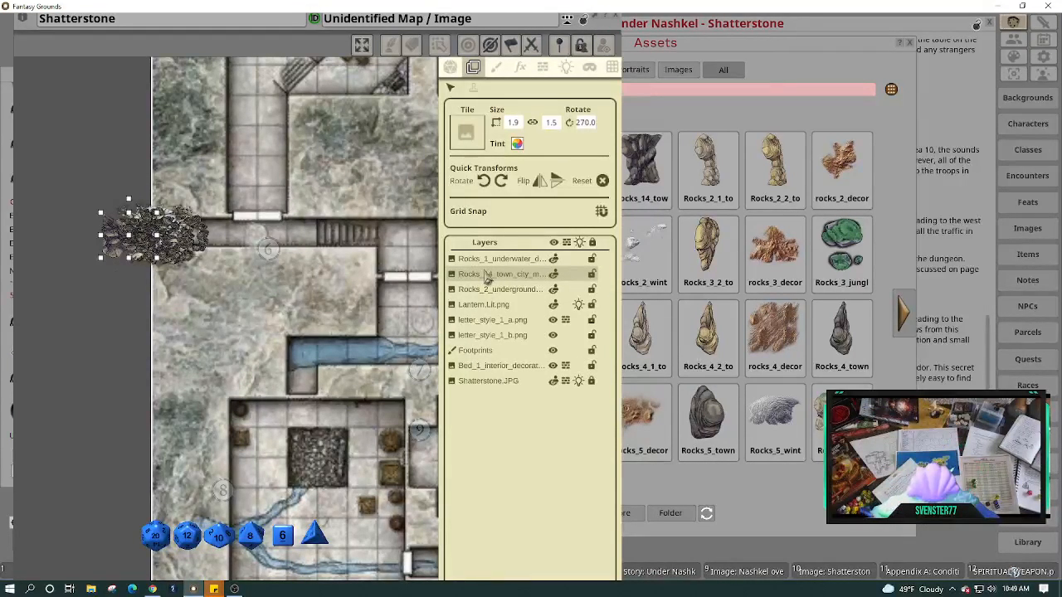
{"action": "scroll", "coordinate": [173, 236], "scroll_direction": "up", "scroll_amount": 4}
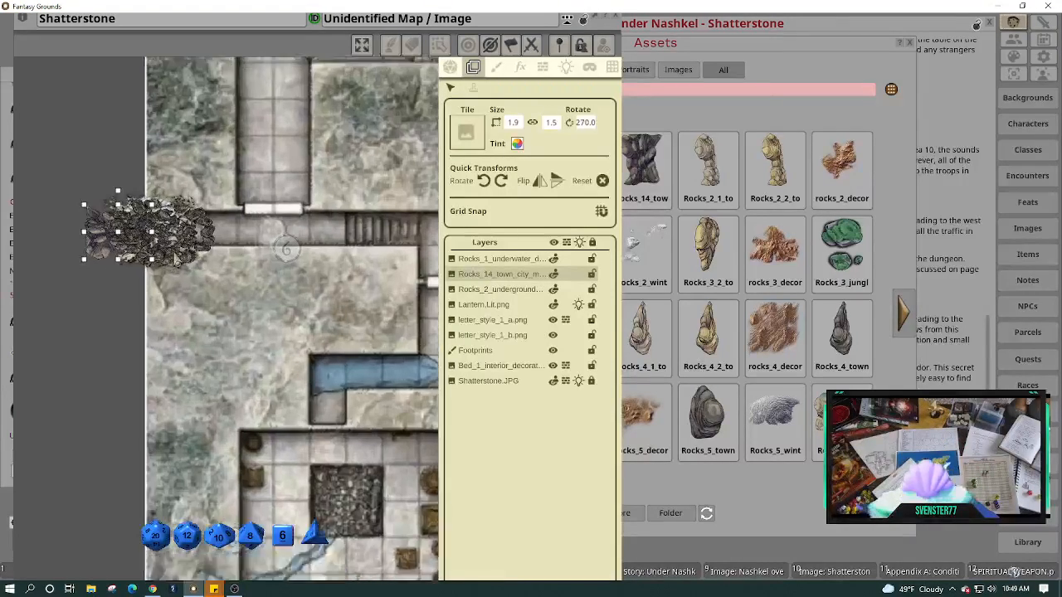
{"action": "scroll", "coordinate": [176, 230], "scroll_direction": "up", "scroll_amount": 2}
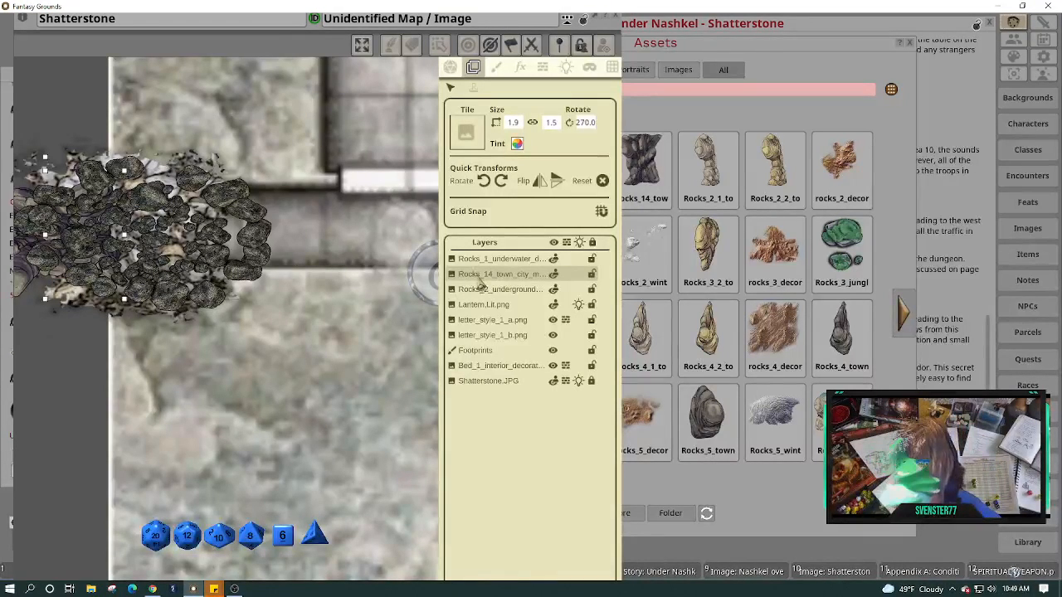
Try the Rocks_2 underground layer above Rocks_14 and Rocks_1, and restore the Rocks_1, Rocks_14, Rocks_2 order.
{"action": "left_click_drag", "start_coordinate": [480, 297], "coordinate": [482, 279]}
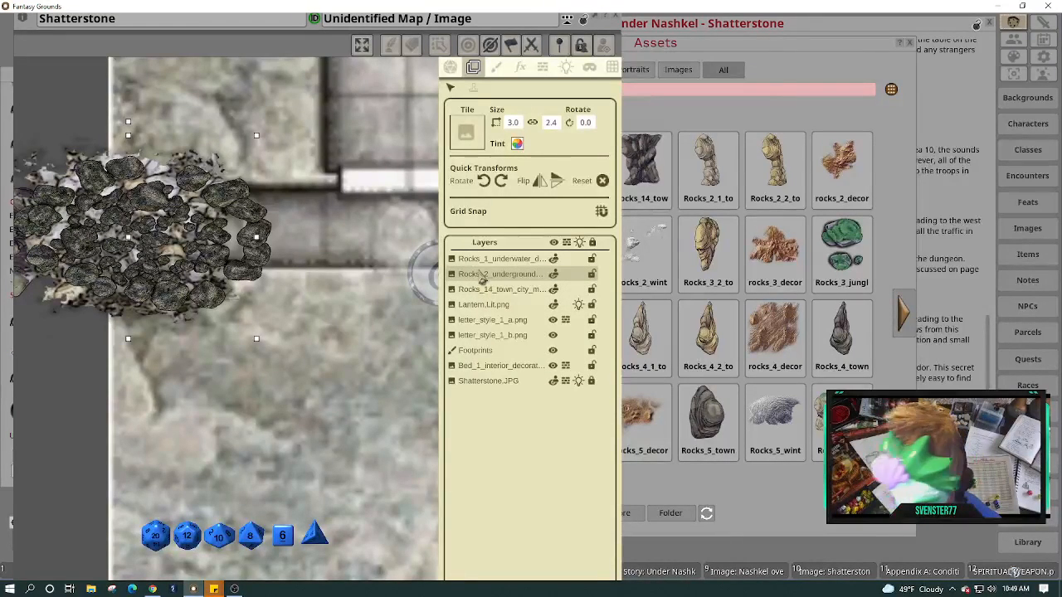
{"action": "mouse_move", "coordinate": [482, 279]}
{"action": "left_mouse_down"}
{"action": "mouse_move", "coordinate": [482, 289]}
{"action": "mouse_move", "coordinate": [474, 277]}
{"action": "left_mouse_up"}
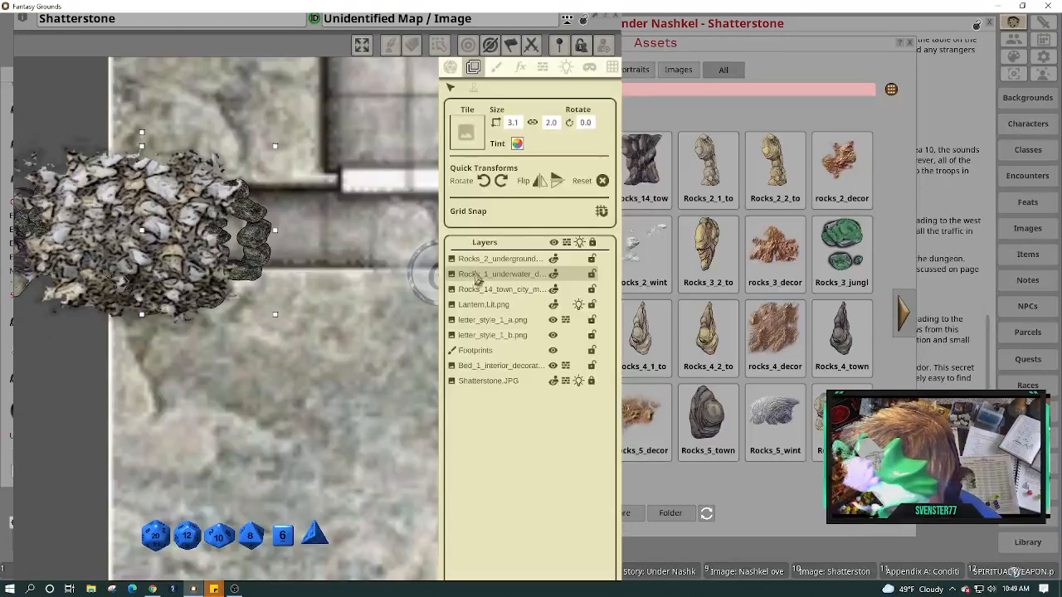
{"action": "left_click_drag", "start_coordinate": [477, 263], "coordinate": [477, 280]}
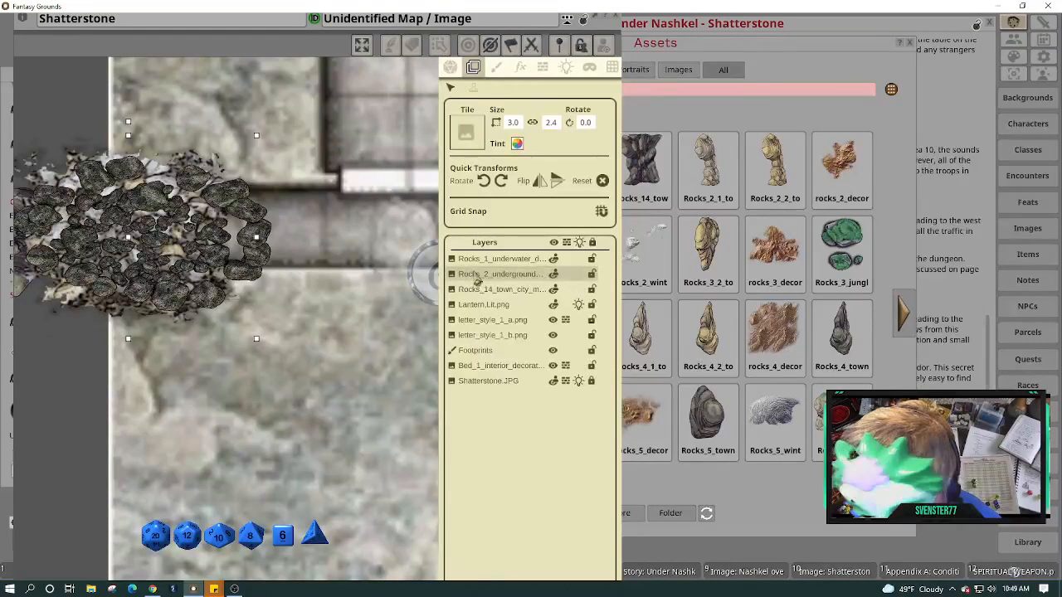
{"action": "scroll", "coordinate": [210, 336], "scroll_direction": "down", "scroll_amount": 2}
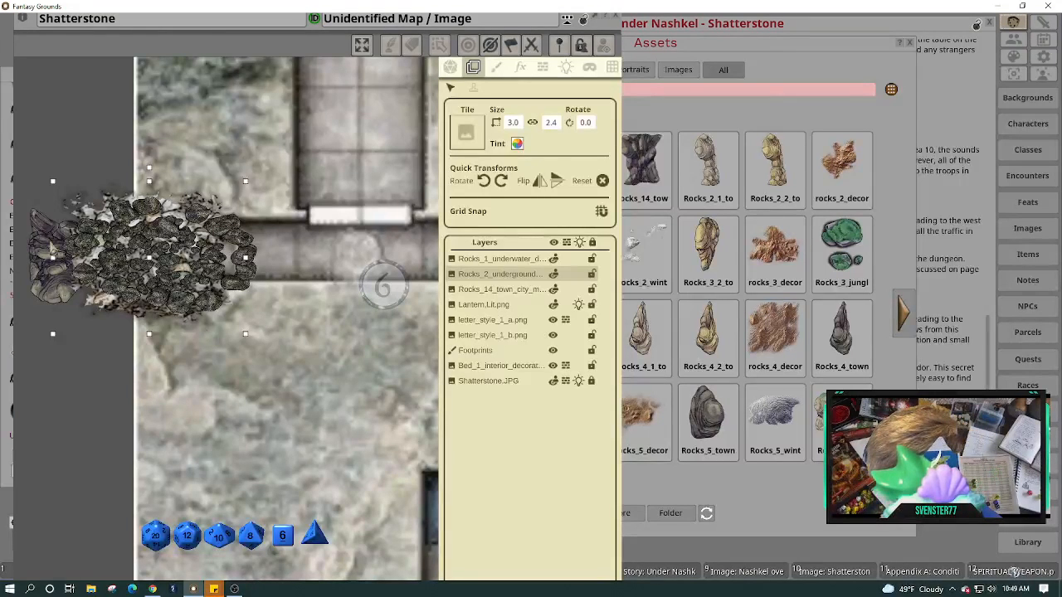
{"action": "left_click", "coordinate": [41, 244]}
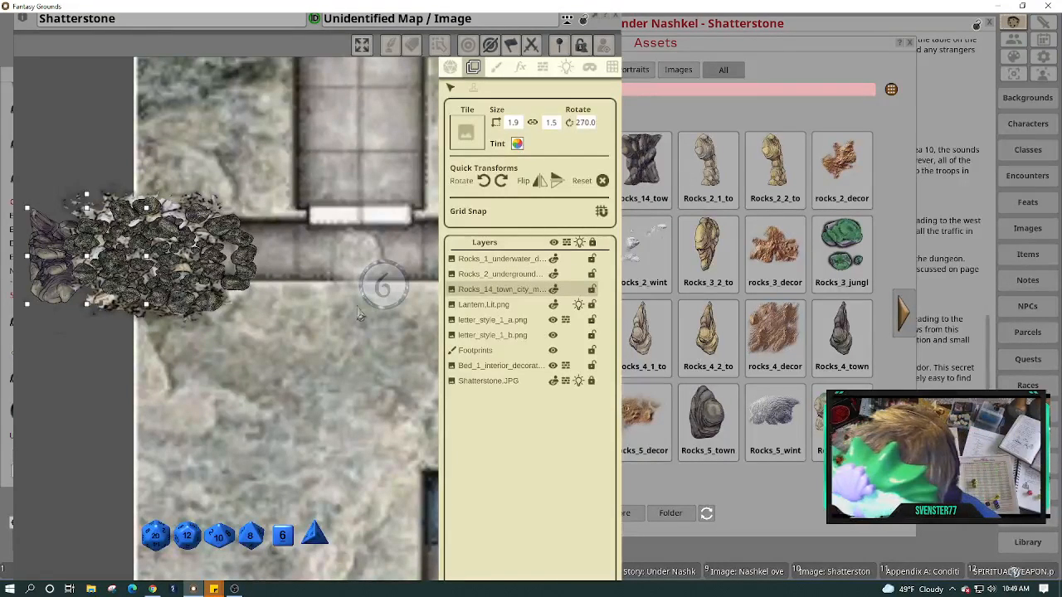
{"action": "left_click_drag", "start_coordinate": [488, 292], "coordinate": [487, 282]}
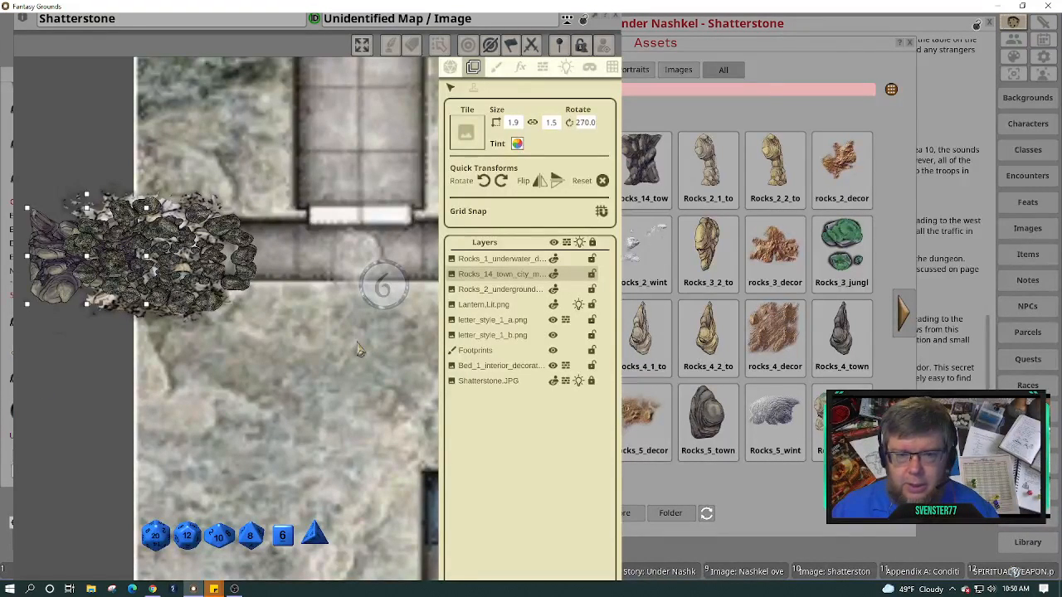
{"action": "scroll", "coordinate": [284, 282], "scroll_direction": "down", "scroll_amount": 5}
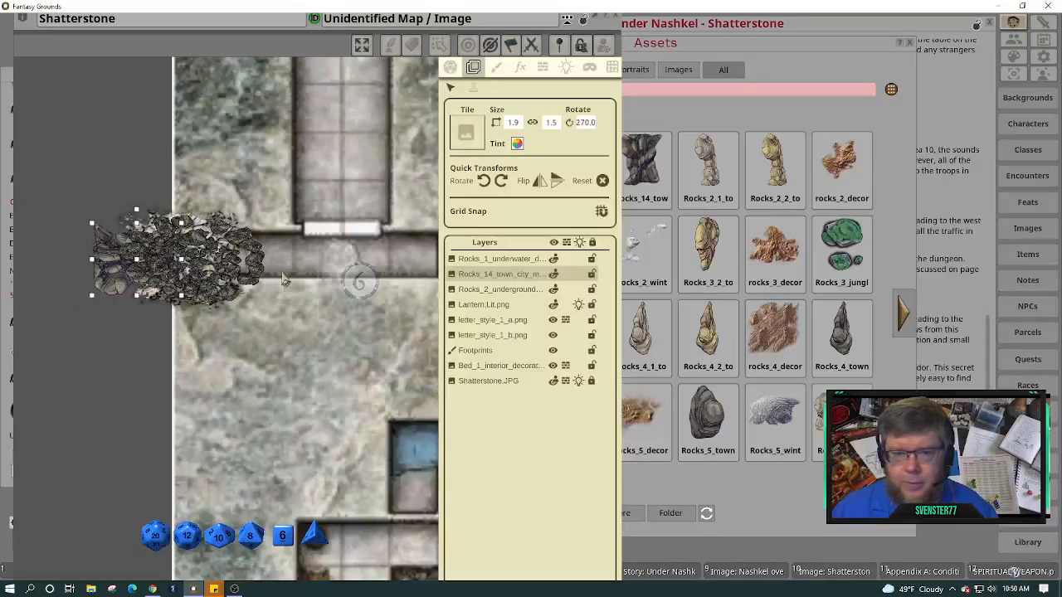
{"action": "scroll", "coordinate": [284, 284], "scroll_direction": "up", "scroll_amount": 5}
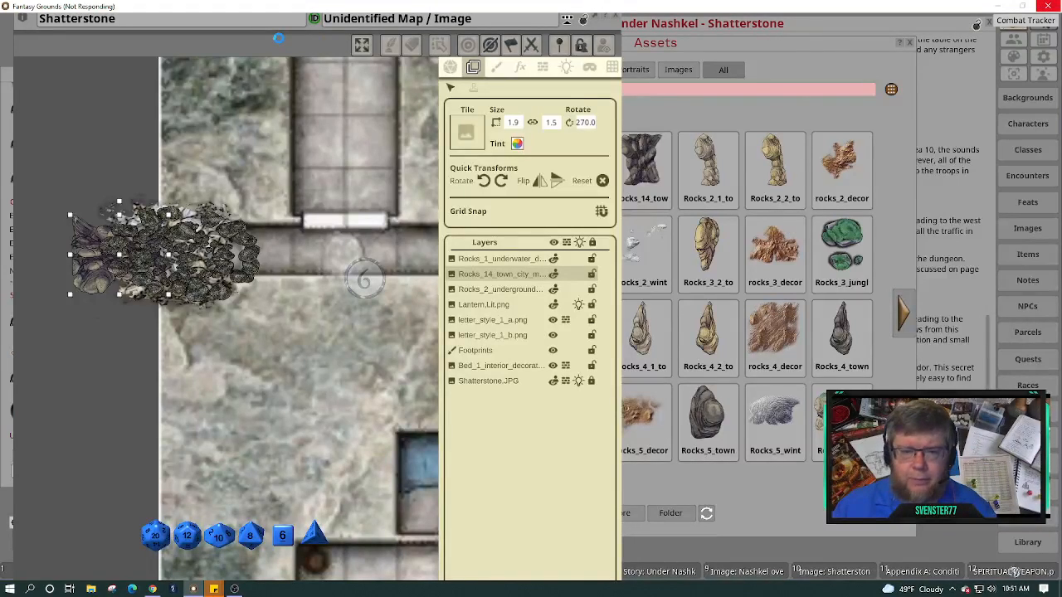
Move the map aside to reach the Combat Tracker and place the Stream Eyes token in hallway 6, east of the door.
{"action": "left_click_drag", "start_coordinate": [295, 40], "coordinate": [656, 37]}
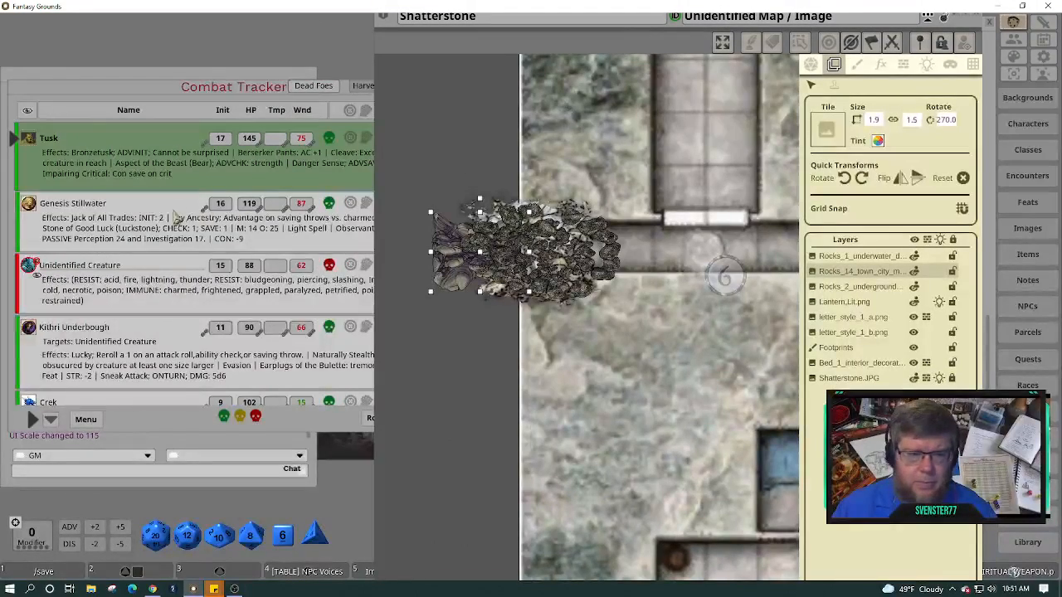
{"action": "scroll", "coordinate": [129, 217], "scroll_direction": "down", "scroll_amount": 5}
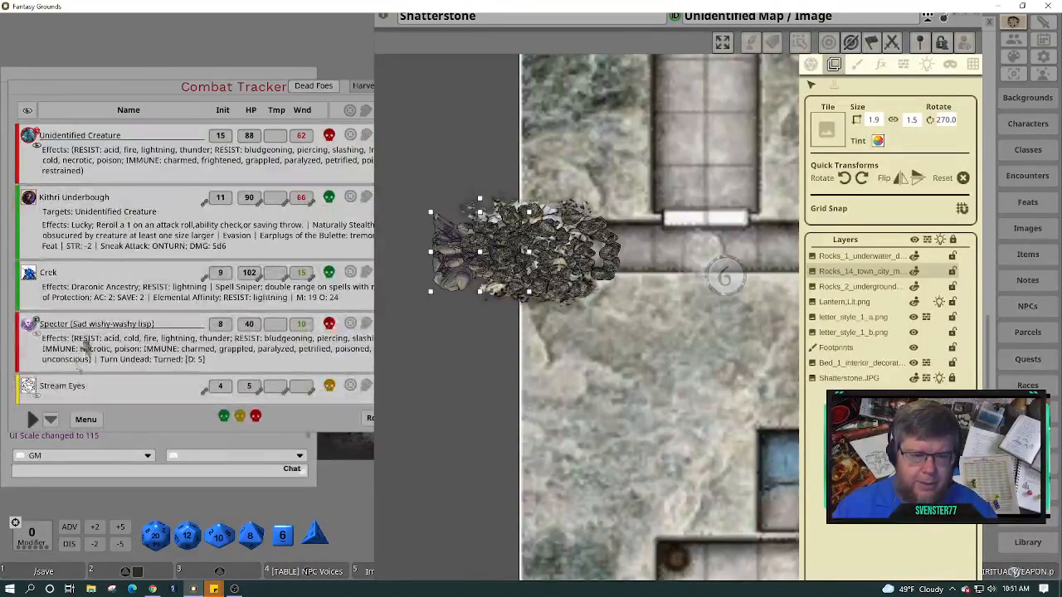
{"action": "left_click", "coordinate": [113, 375]}
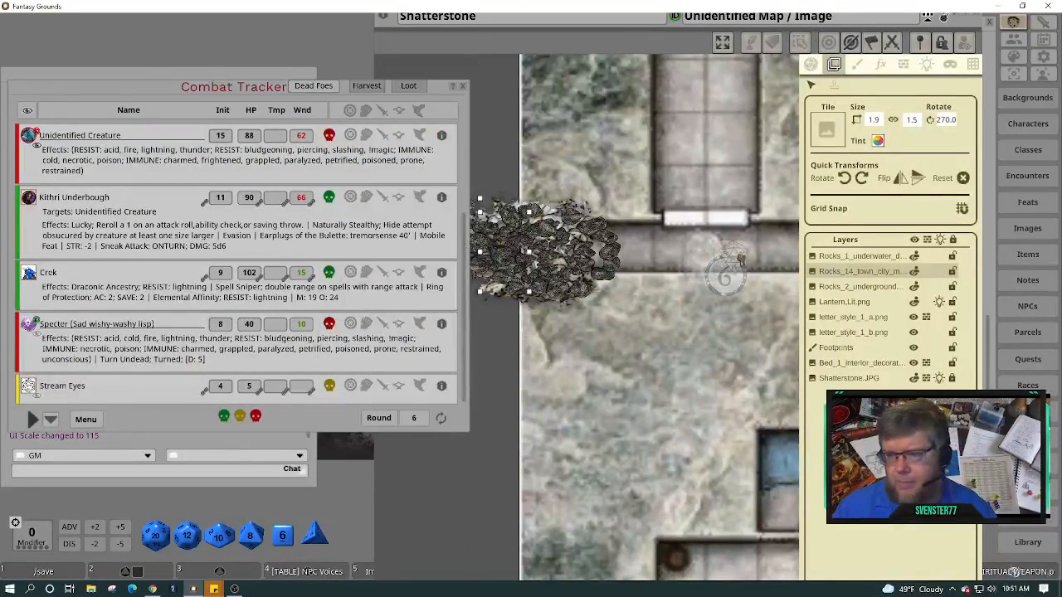
{"action": "left_click_drag", "start_coordinate": [741, 259], "coordinate": [775, 252]}
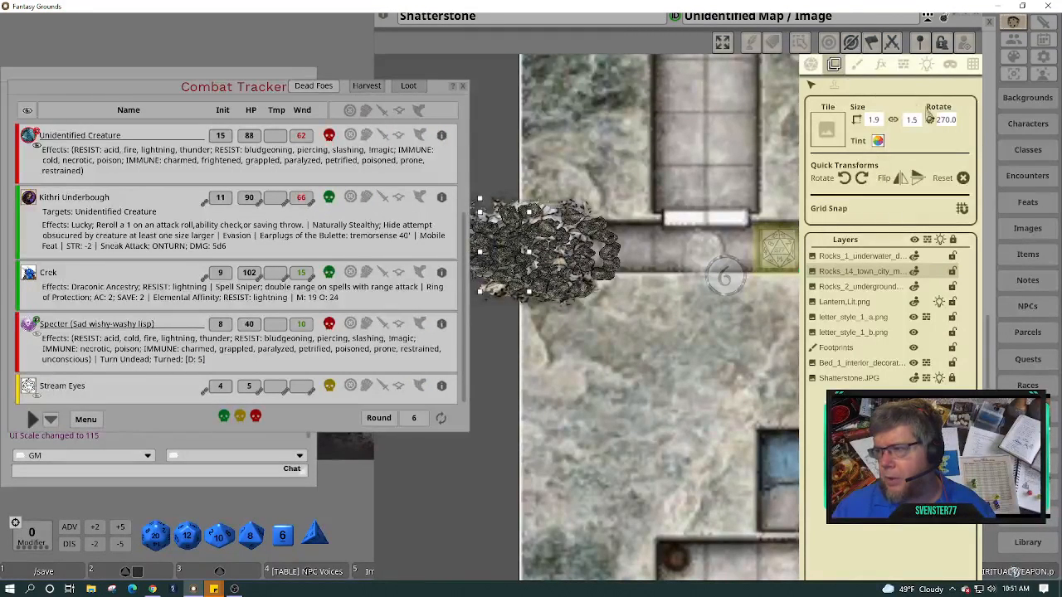
Toggle the map's lighting on and back off, and enable Player Vision Preview.
{"action": "left_click", "coordinate": [811, 64]}
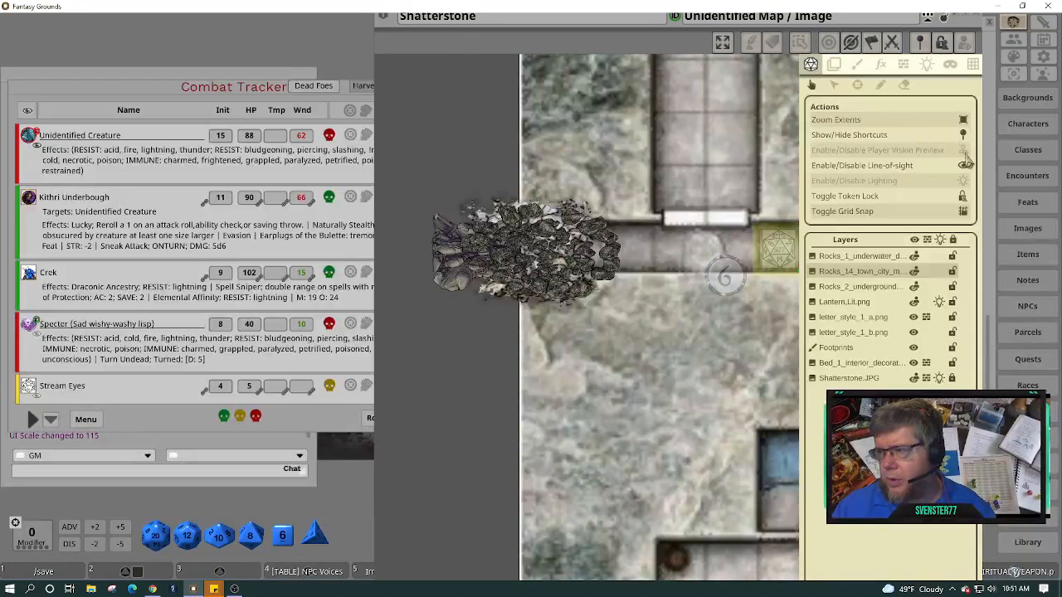
{"action": "left_click", "coordinate": [966, 166]}
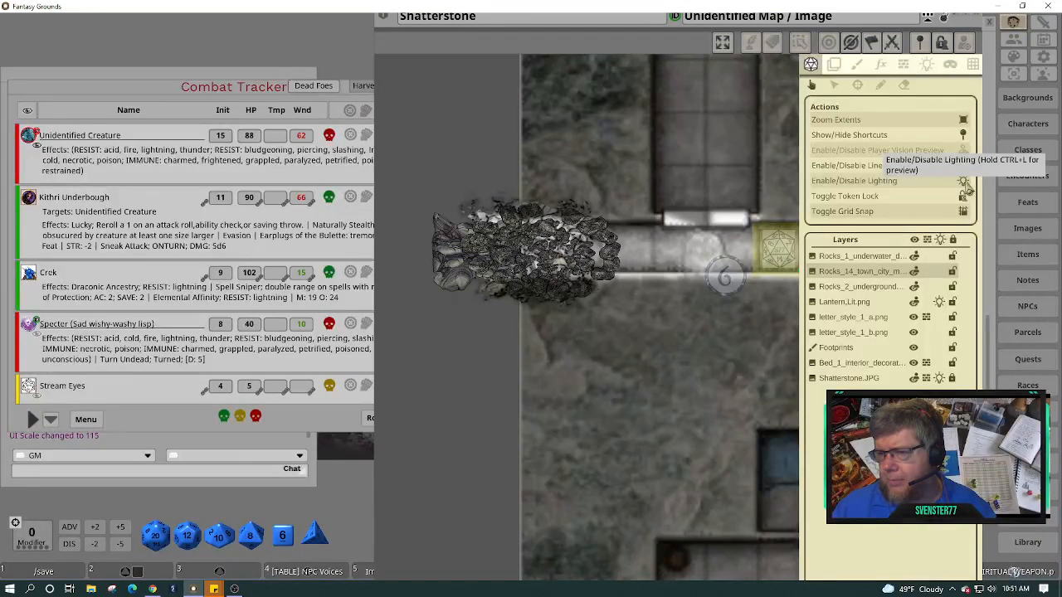
{"action": "left_click", "coordinate": [963, 181]}
{"action": "left_click", "coordinate": [963, 151]}
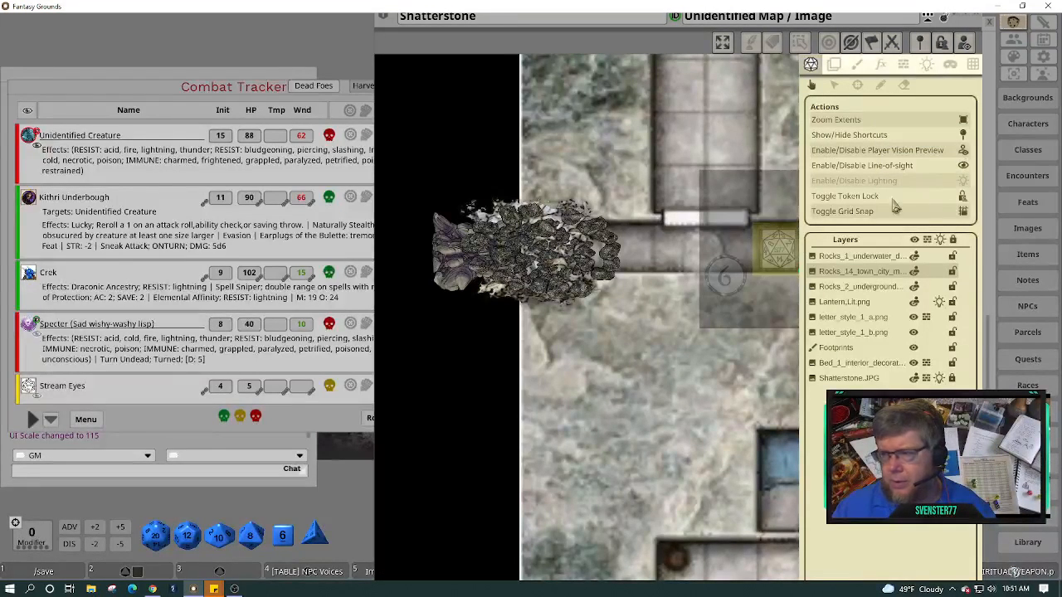
Compare the Stream Eyes token's view of the debris with the Rocks_2 underground layer hidden and shown.
{"action": "left_click", "coordinate": [778, 252]}
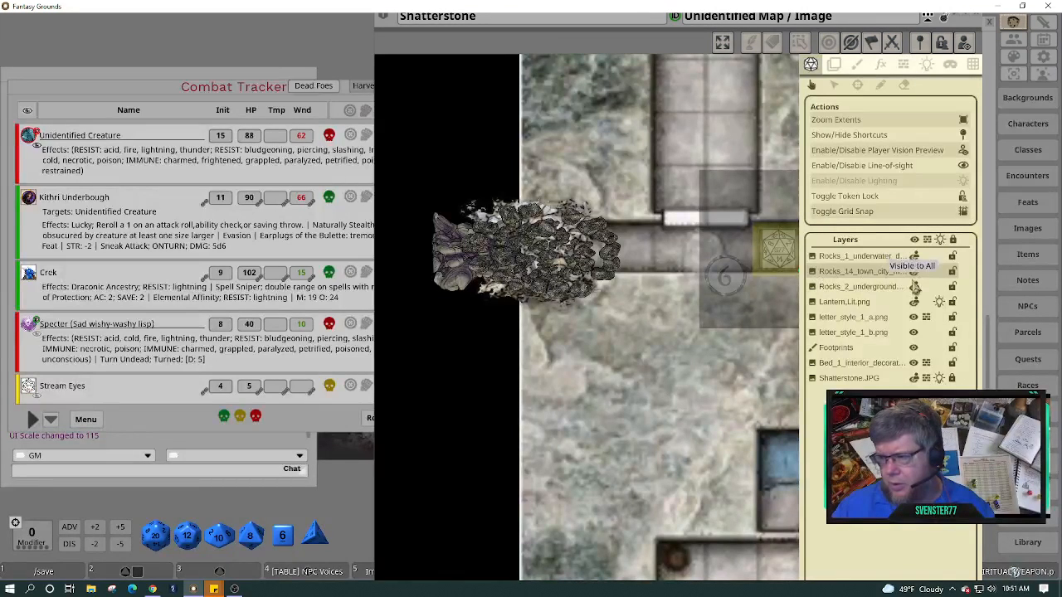
{"action": "left_click", "coordinate": [917, 288]}
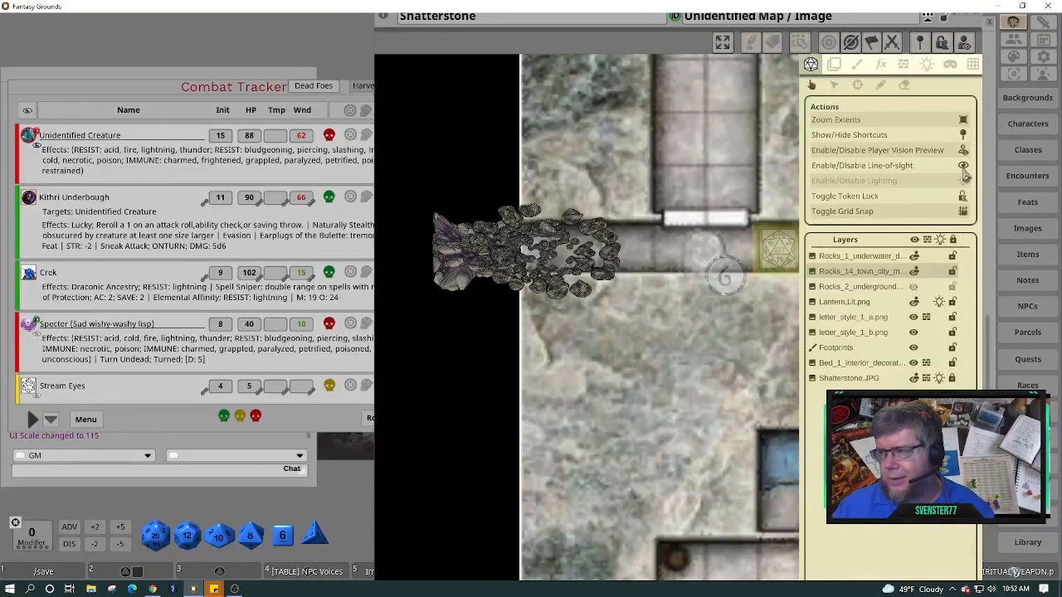
{"action": "left_click", "coordinate": [777, 252]}
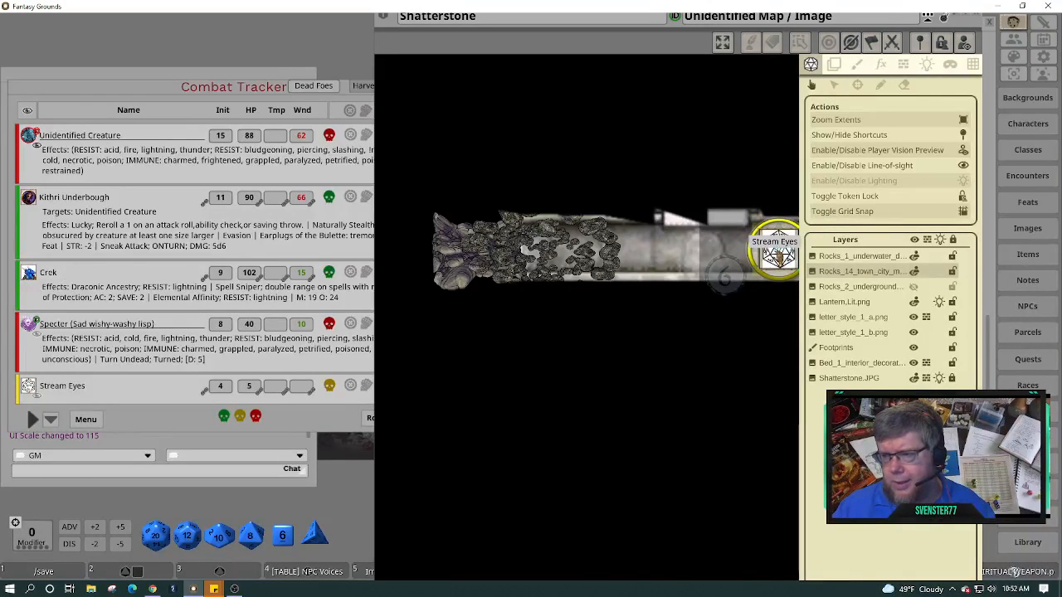
{"action": "left_click", "coordinate": [769, 335]}
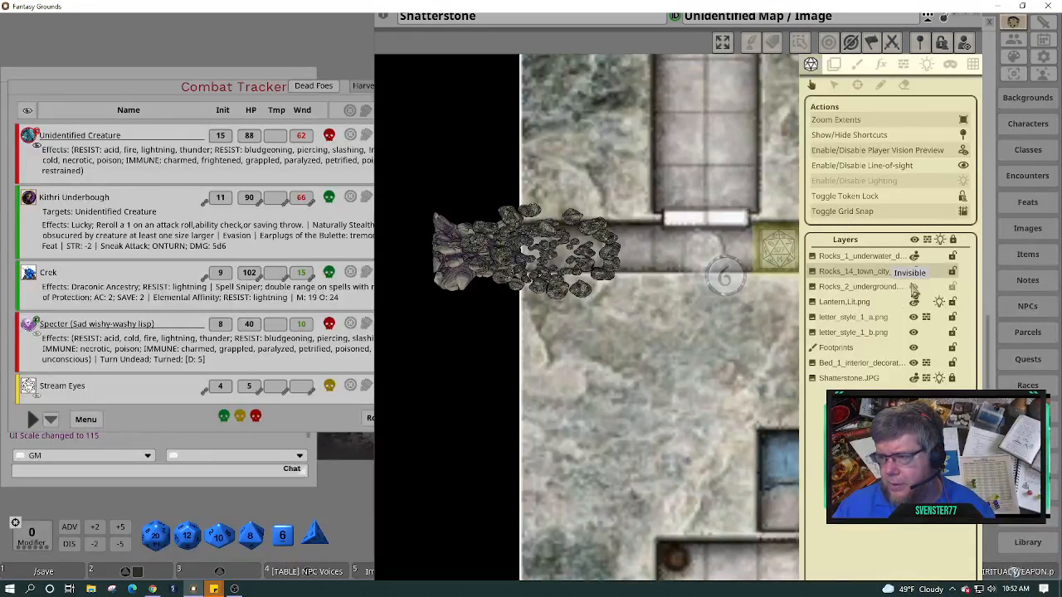
{"action": "left_click", "coordinate": [914, 287]}
{"action": "left_click", "coordinate": [913, 287]}
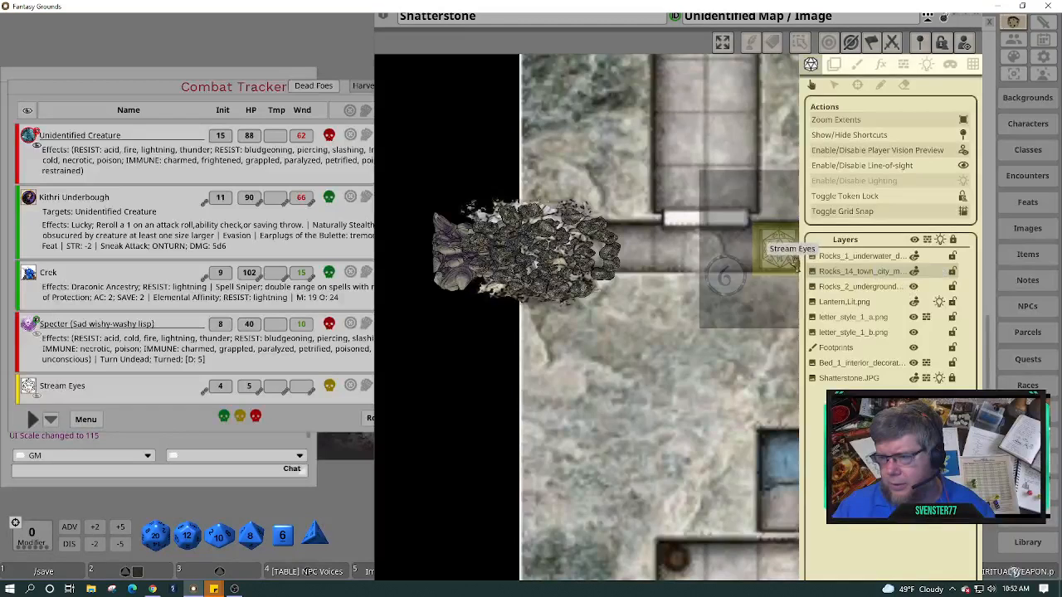
{"action": "left_click", "coordinate": [778, 248]}
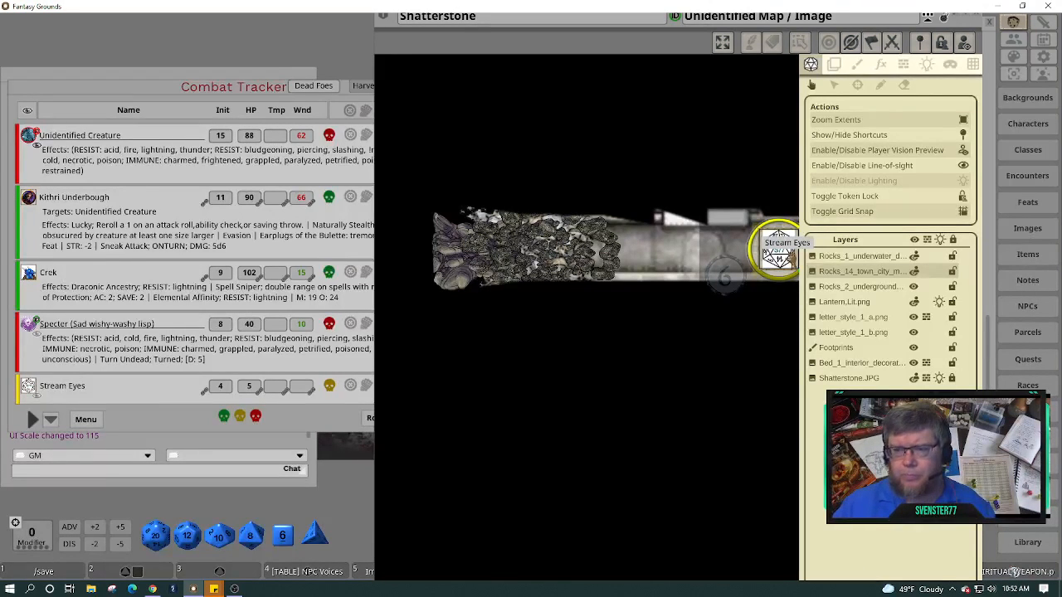
{"action": "left_click", "coordinate": [728, 336]}
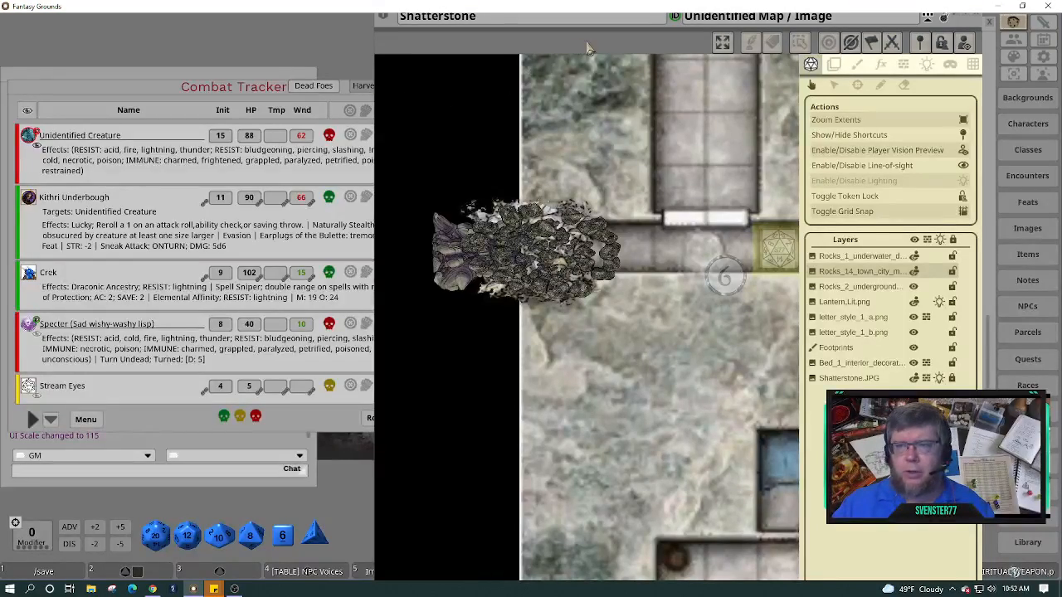
Move the map back, search the assets for "web", and shift the Assets window clear of the map's layer list.
{"action": "left_click_drag", "start_coordinate": [589, 41], "coordinate": [174, 45]}
{"action": "left_click", "coordinate": [688, 124]}
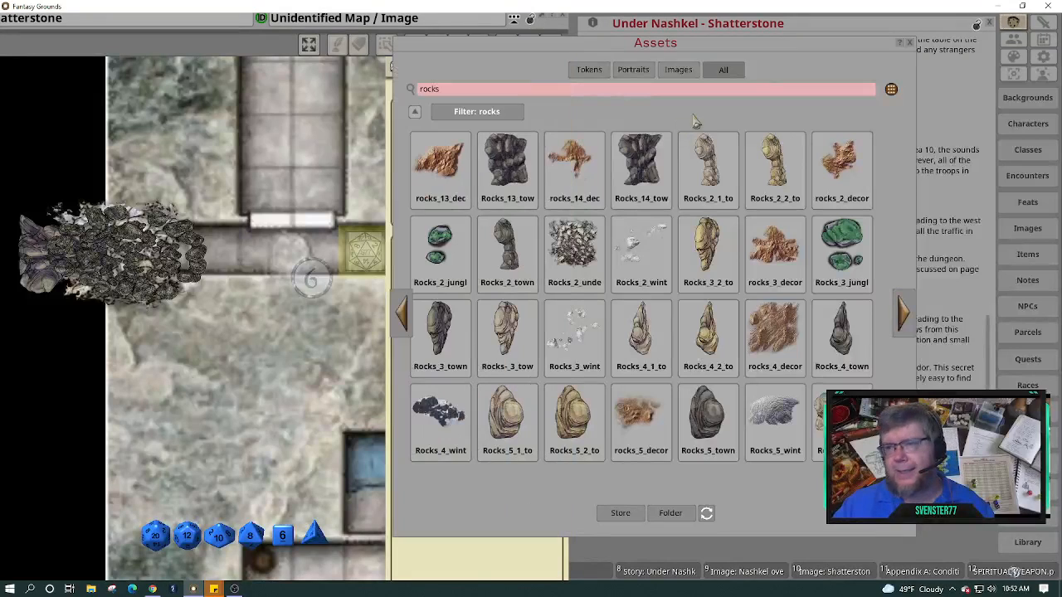
{"action": "left_click", "coordinate": [482, 90]}
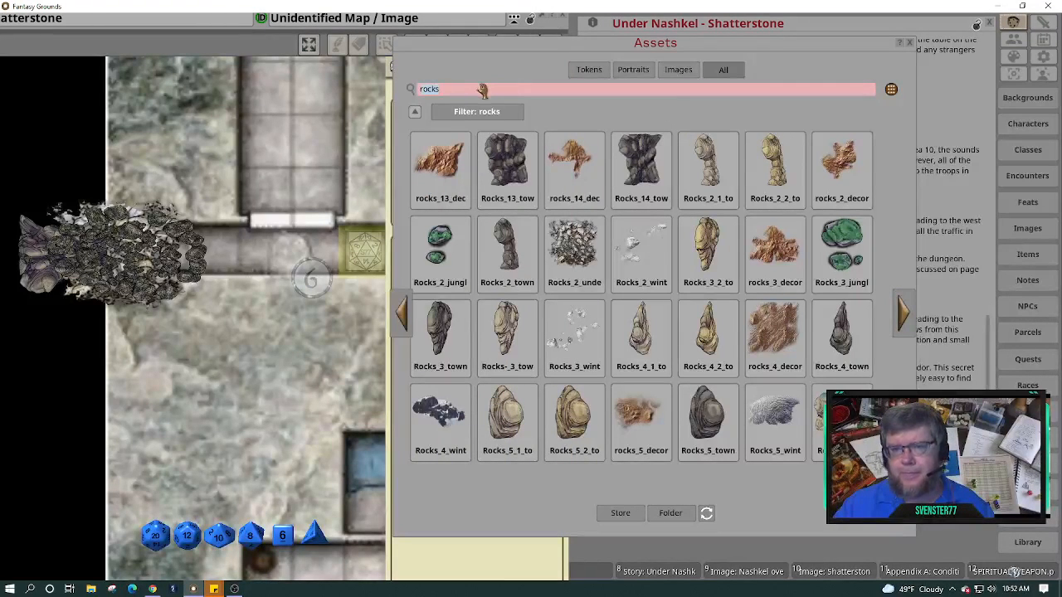
{"action": "type", "text": "webs"}
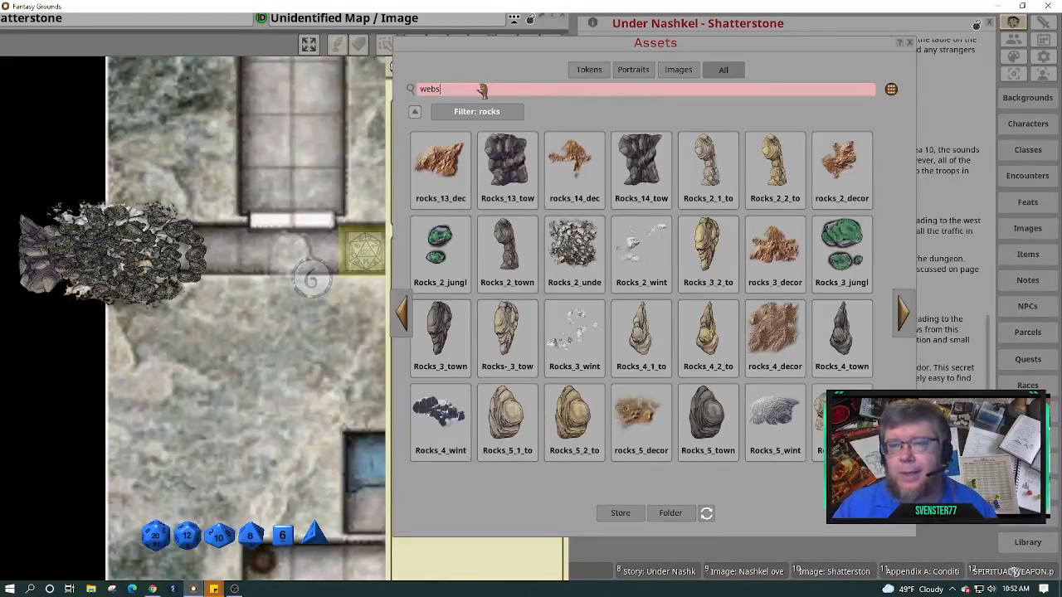
{"action": "key", "text": "BackSpace"}
{"action": "key", "text": "Return"}
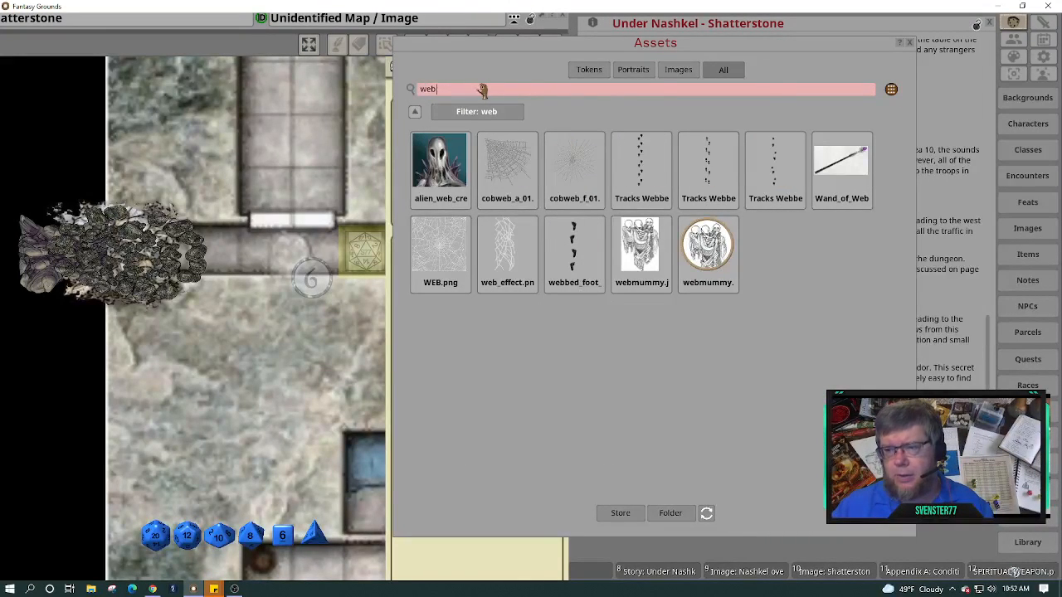
{"action": "left_click_drag", "start_coordinate": [513, 45], "coordinate": [635, 45]}
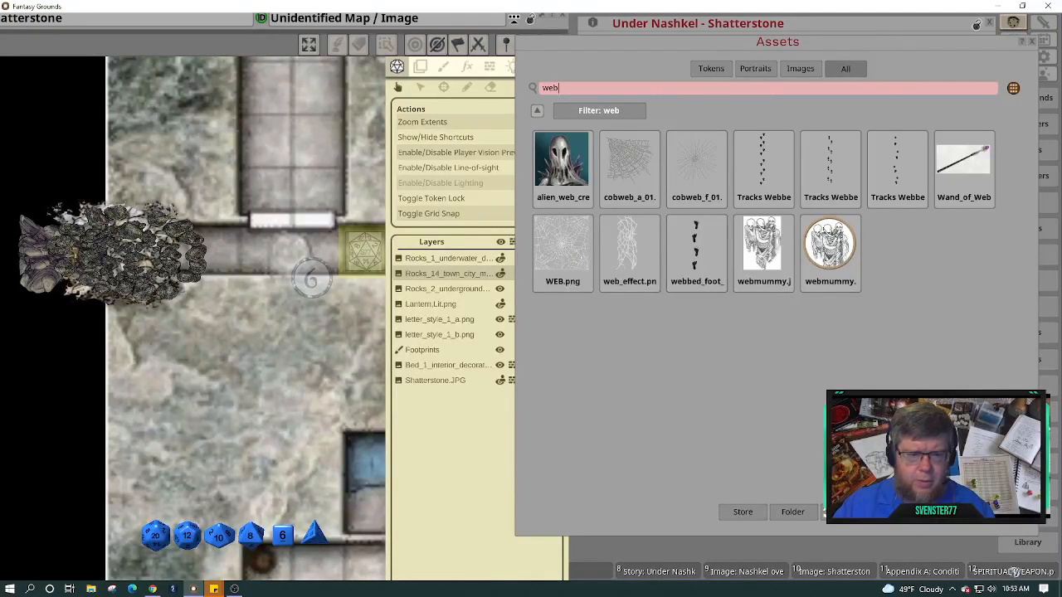
Place the web_effect.png asset over the rock debris in hallway 6 and set its width to 2.
{"action": "left_click_drag", "start_coordinate": [74, 253], "coordinate": [124, 278]}
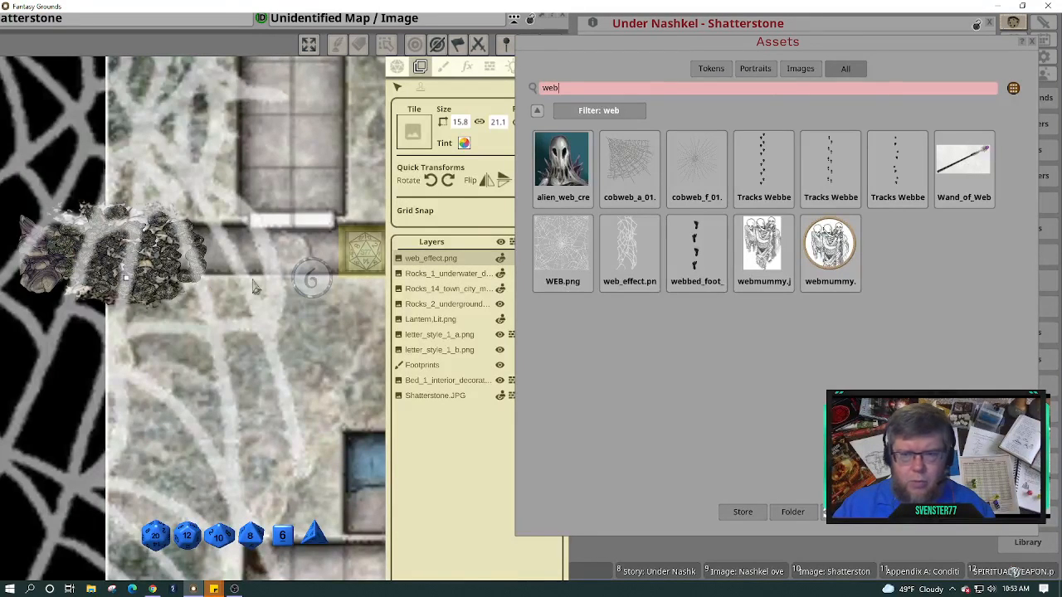
{"action": "left_click", "coordinate": [459, 122]}
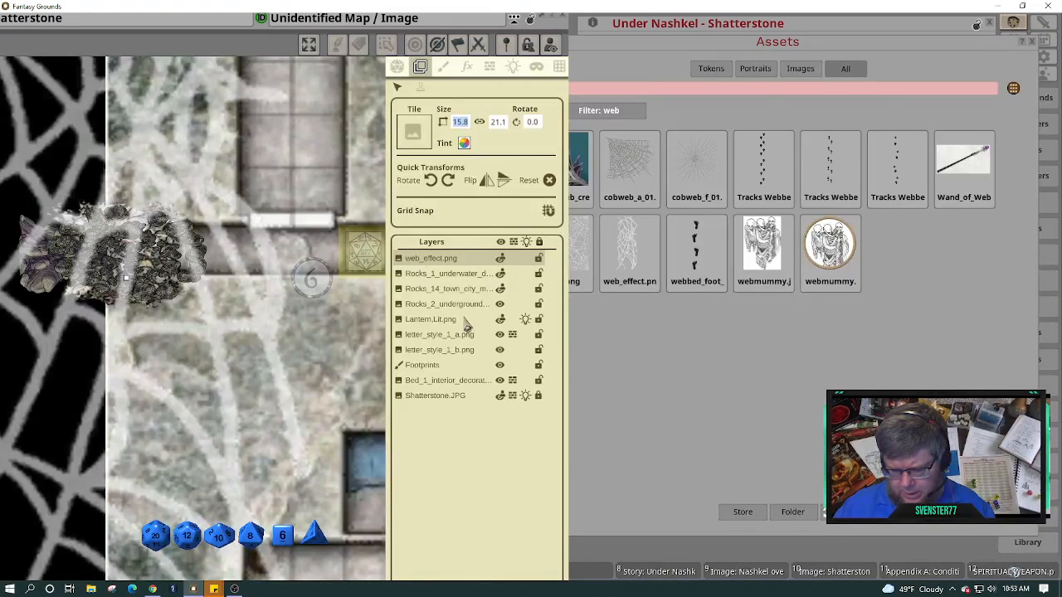
{"action": "type", "text": "2"}
{"action": "key", "text": "Return"}
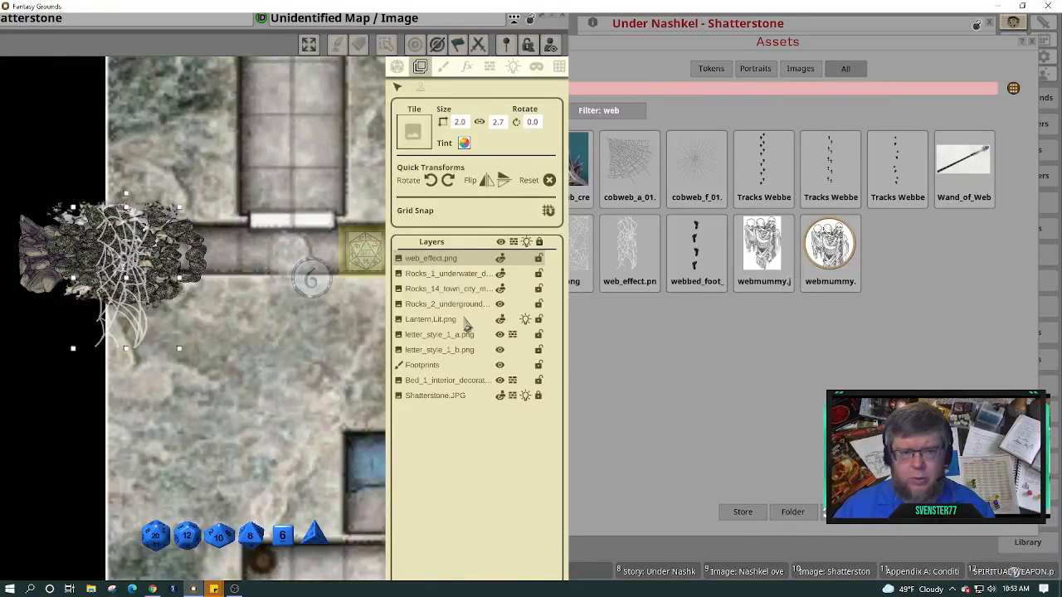
Rotate the web tile 90 degrees clockwise, set its height to 1, and position it over the debris's upper part.
{"action": "left_click", "coordinate": [448, 181]}
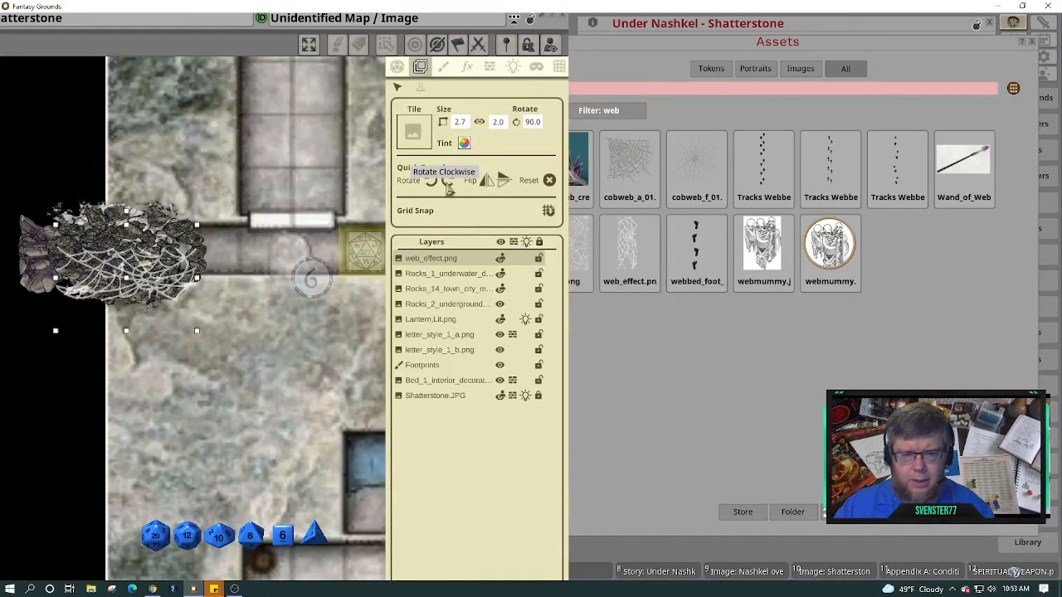
{"action": "left_click", "coordinate": [459, 122]}
{"action": "left_click", "coordinate": [503, 127]}
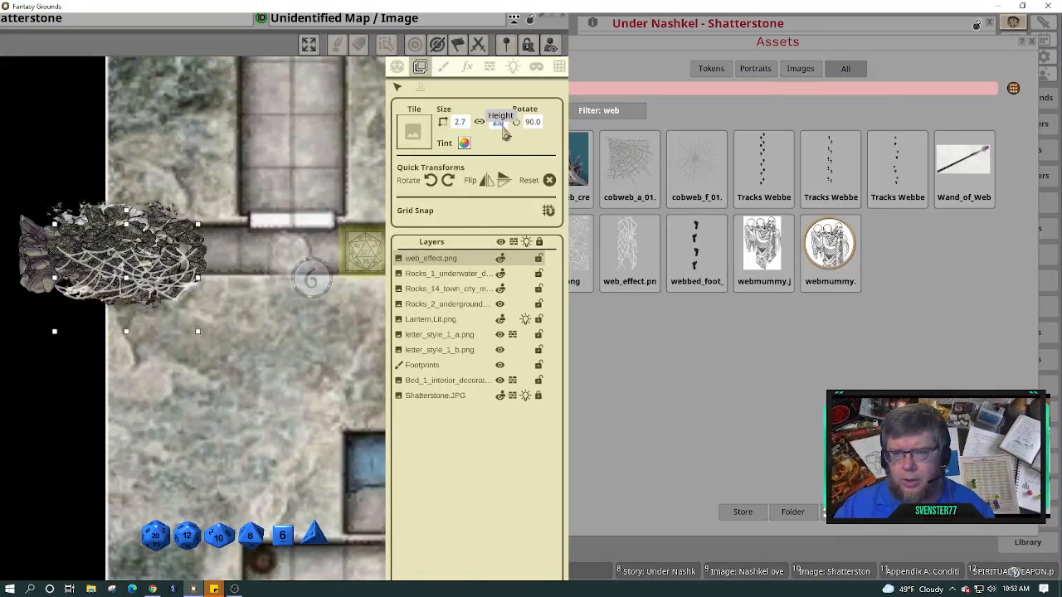
{"action": "type", "text": "1"}
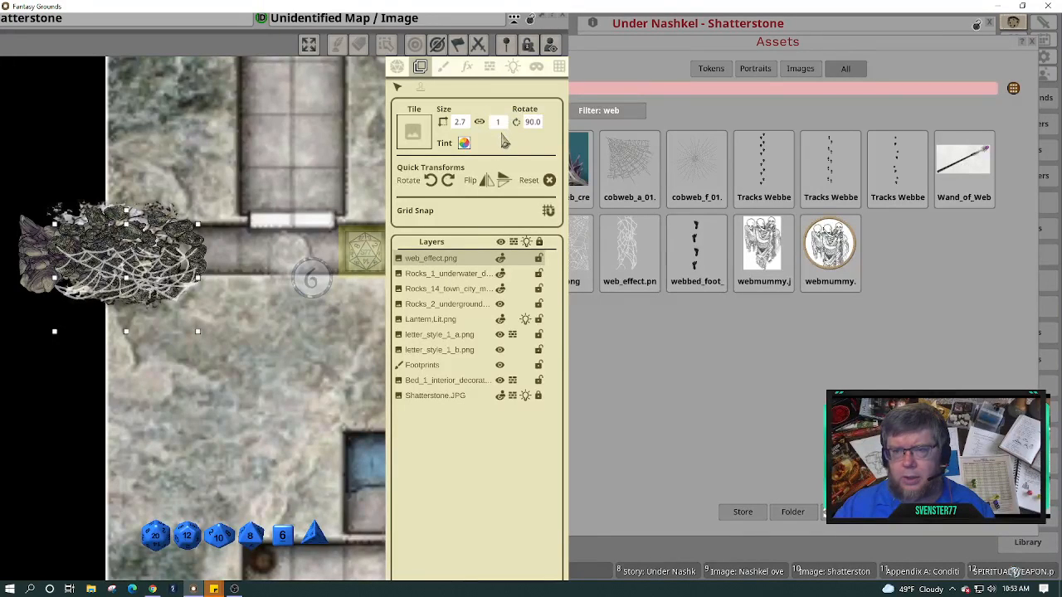
{"action": "key", "text": "Return"}
{"action": "left_click_drag", "start_coordinate": [125, 249], "coordinate": [153, 226]}
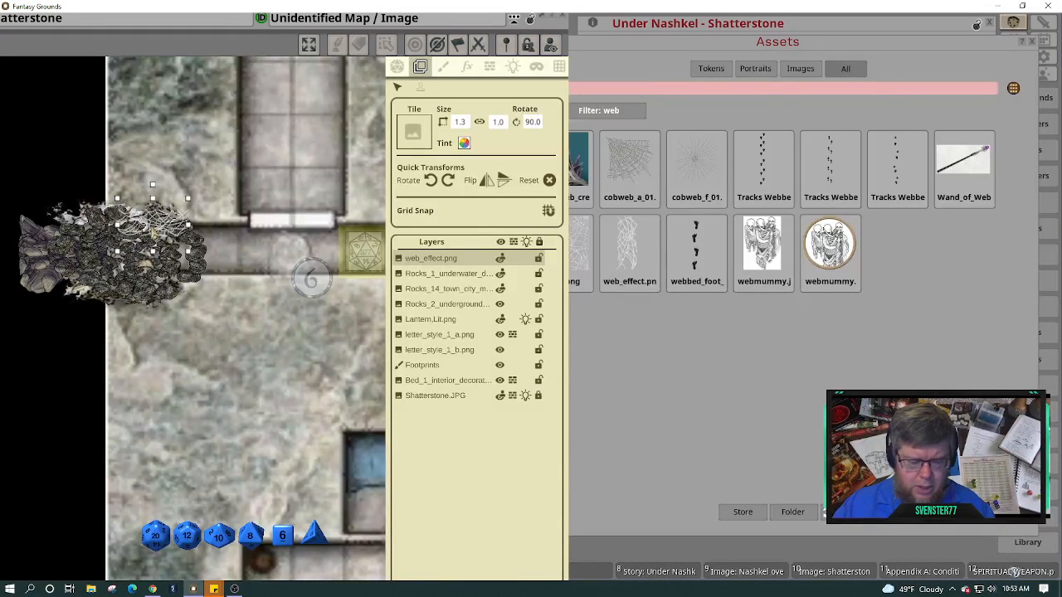
{"action": "left_click_drag", "start_coordinate": [162, 227], "coordinate": [136, 238]}
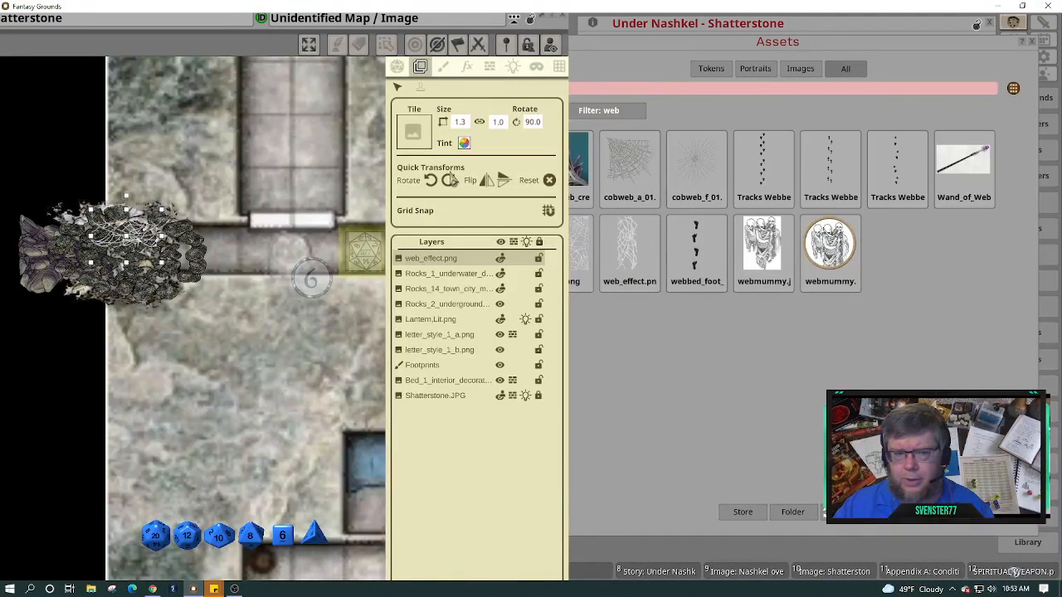
Try the web tile flipped vertically, flip it back, and deselect it.
{"action": "left_click", "coordinate": [504, 186]}
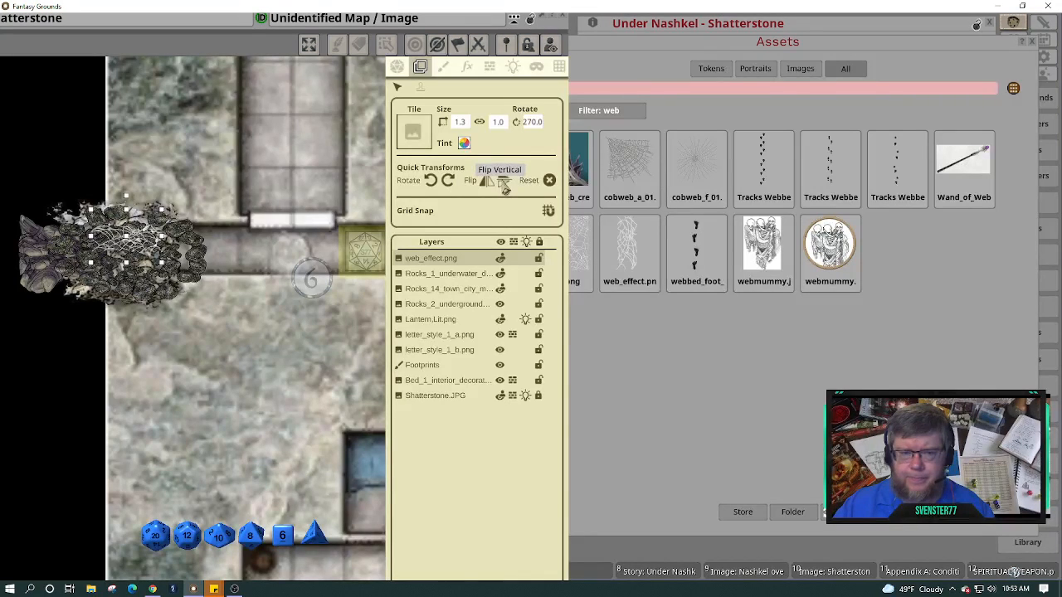
{"action": "left_click", "coordinate": [504, 186]}
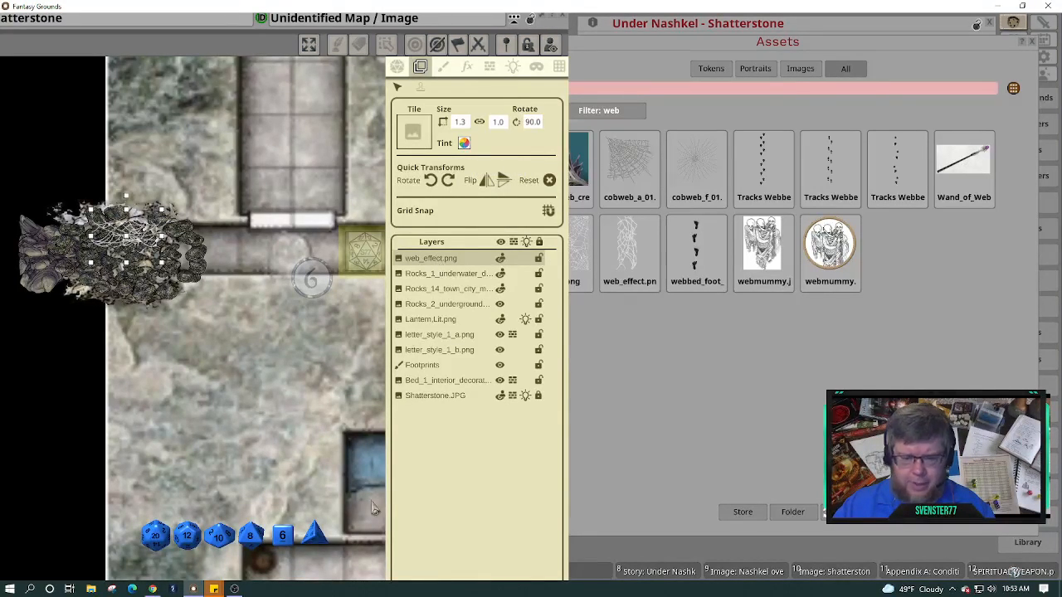
{"action": "key", "text": "ctrl"}
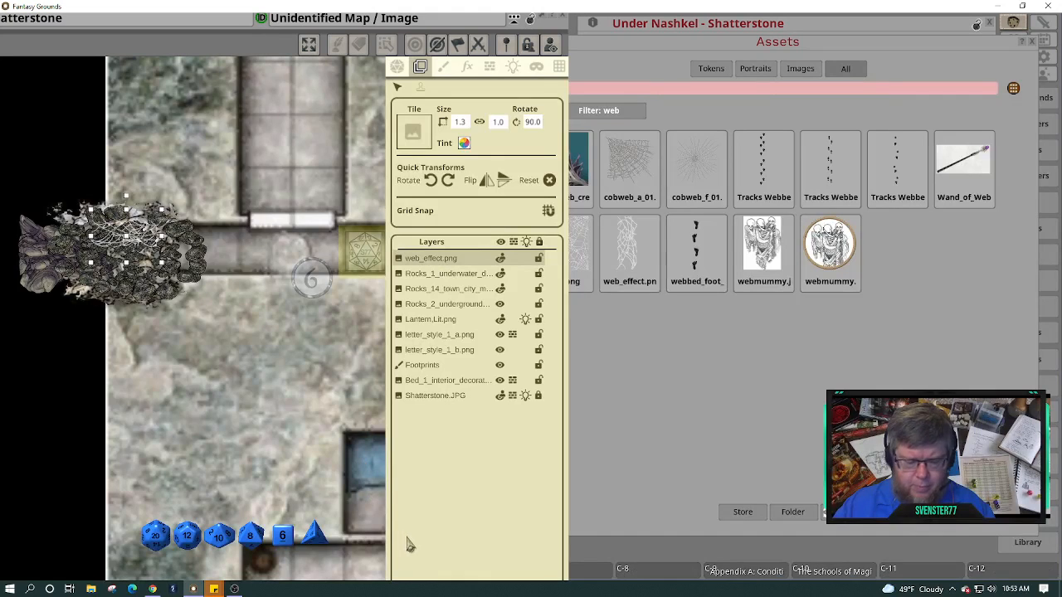
{"action": "left_click", "coordinate": [330, 471]}
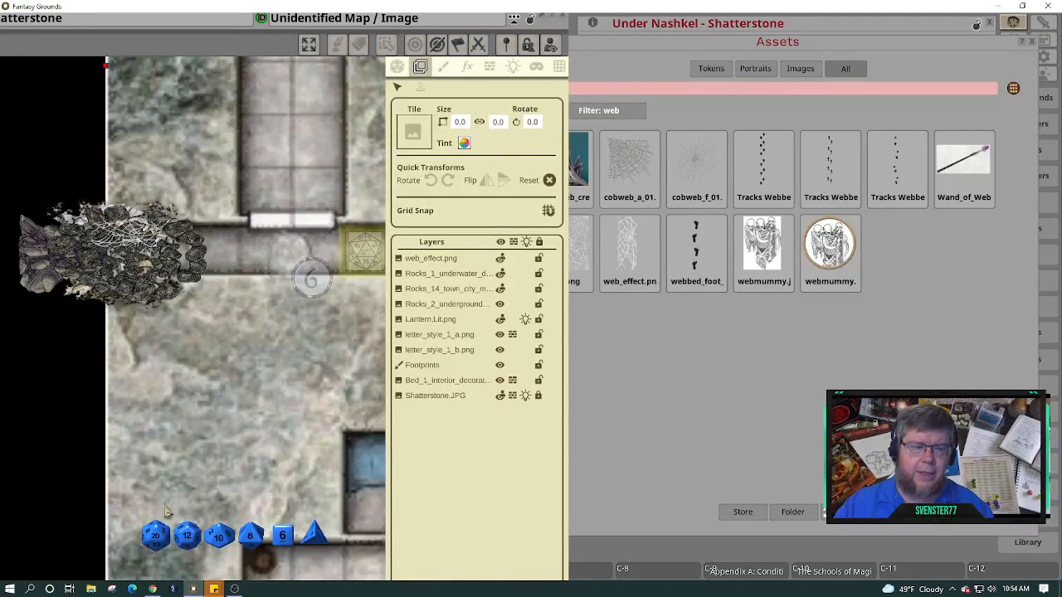
Move the map window until its layer controls are reachable and duplicate the web_effect.png layer.
{"action": "left_click_drag", "start_coordinate": [213, 47], "coordinate": [192, 37]}
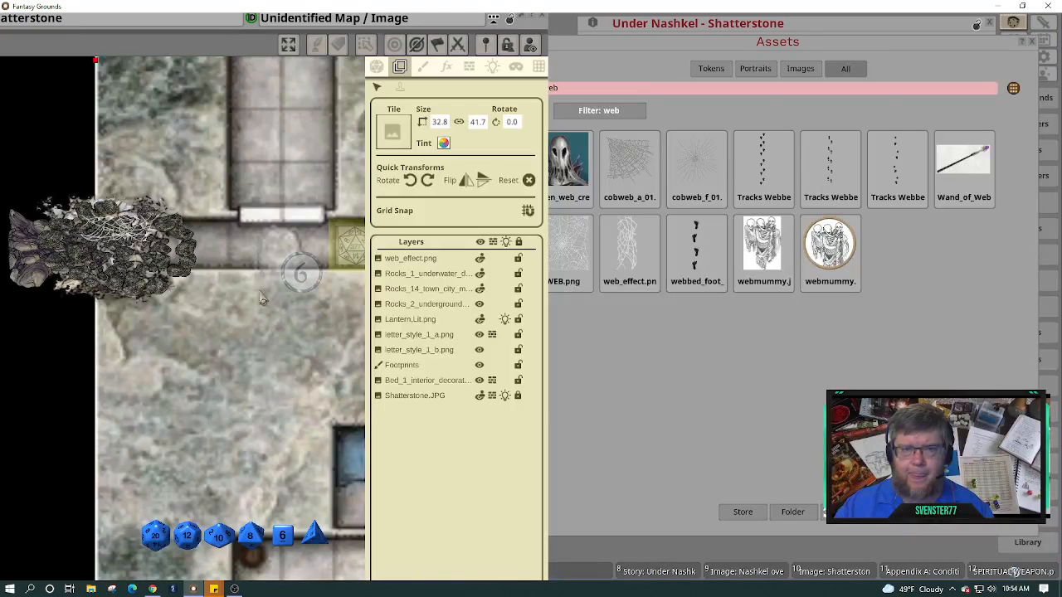
{"action": "left_click", "coordinate": [232, 309], "text": "ctrl"}
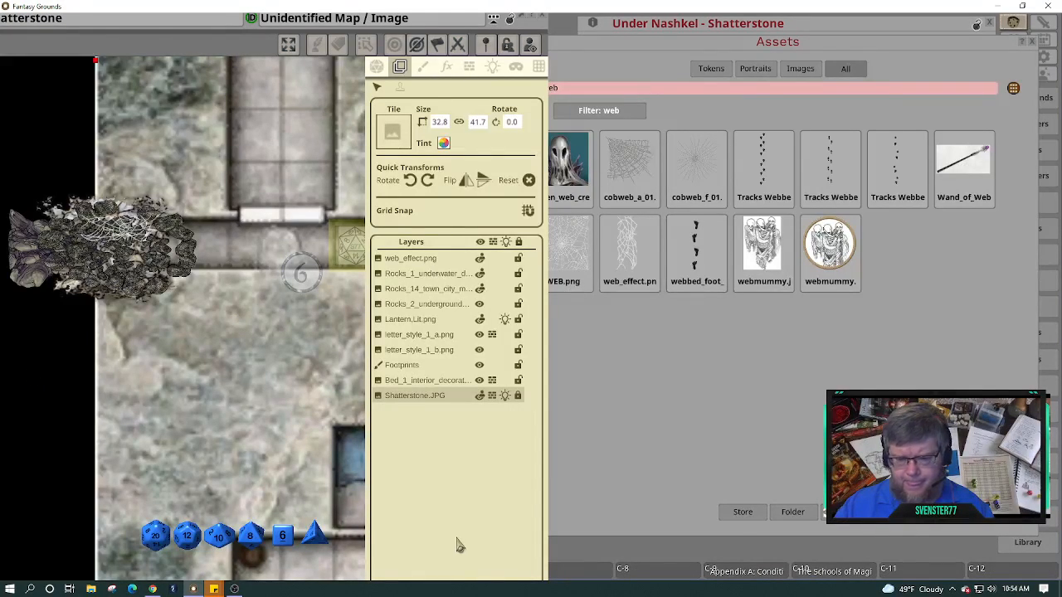
{"action": "left_click", "coordinate": [377, 66]}
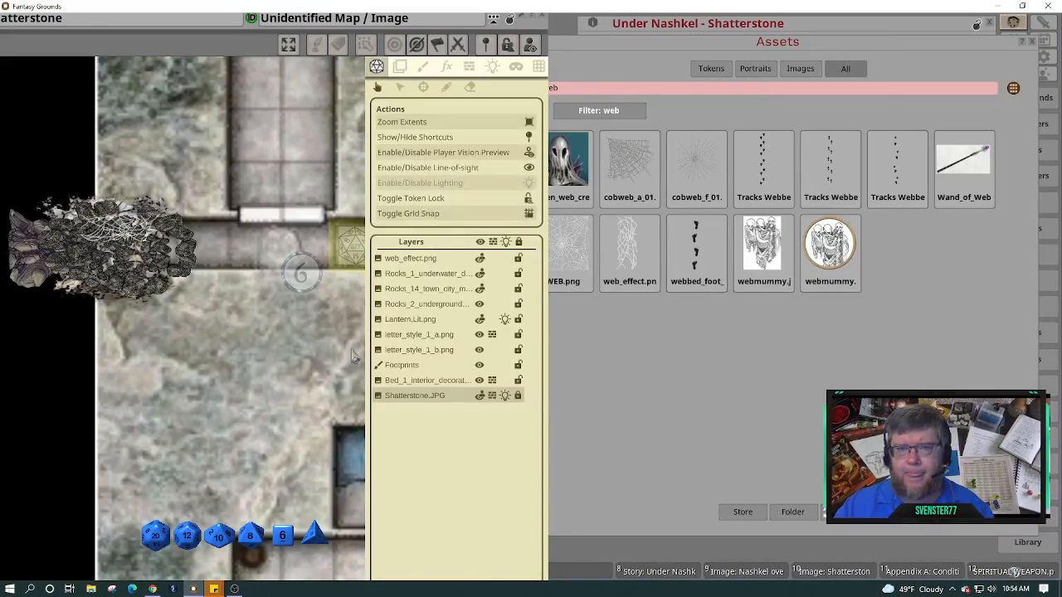
{"action": "left_click_drag", "start_coordinate": [353, 428], "coordinate": [377, 293]}
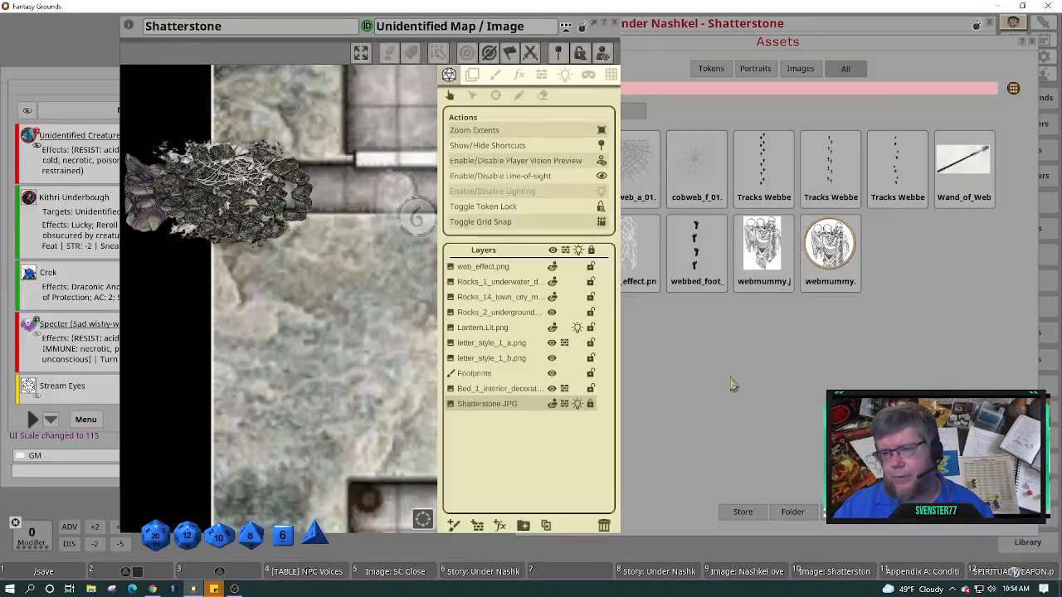
{"action": "left_click", "coordinate": [467, 270]}
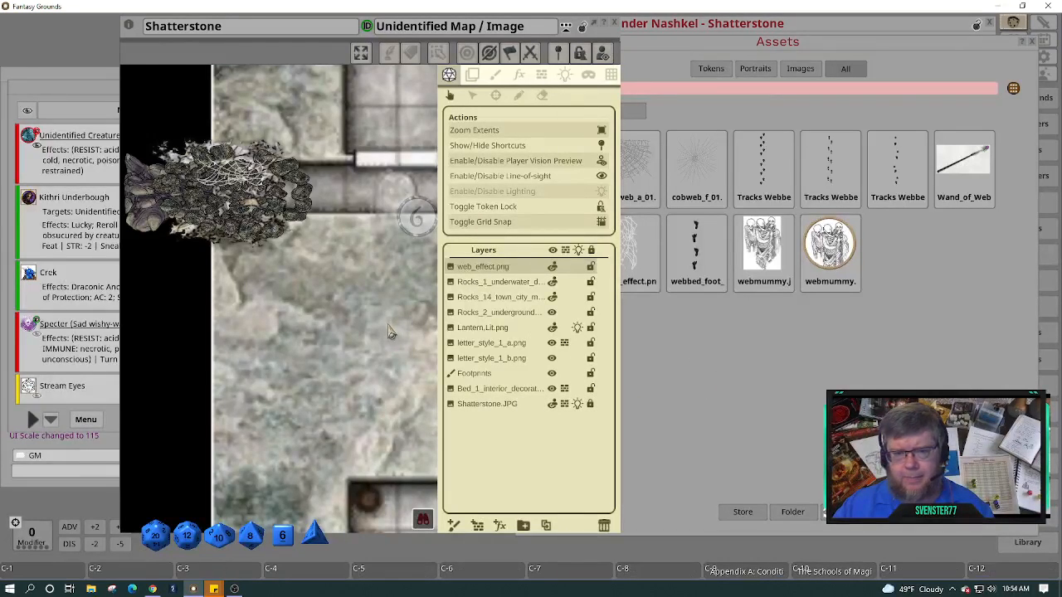
{"action": "left_click_drag", "start_coordinate": [387, 325], "coordinate": [536, 331]}
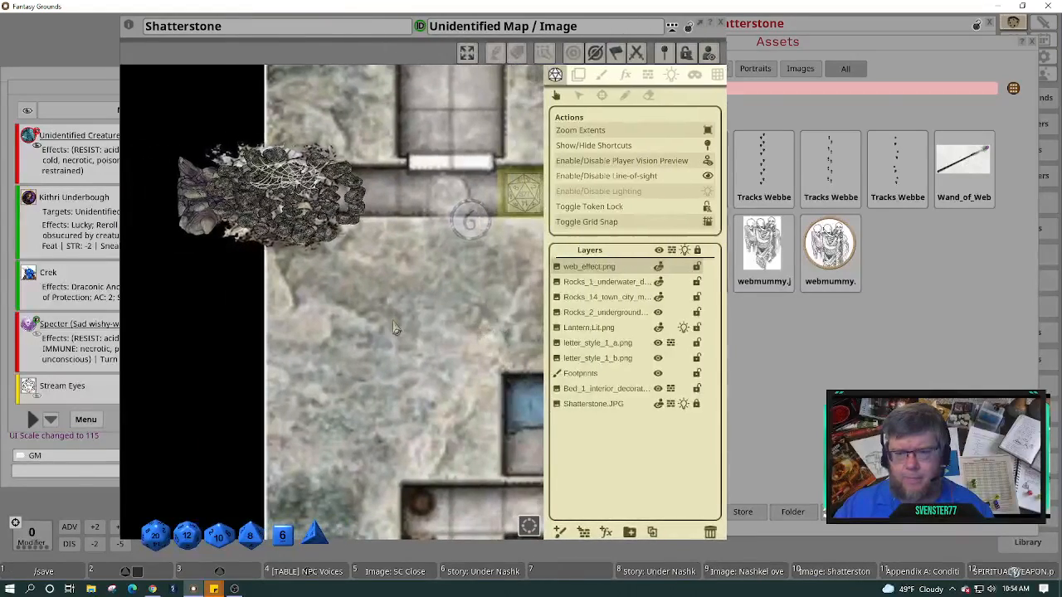
{"action": "left_click_drag", "start_coordinate": [394, 322], "coordinate": [309, 342]}
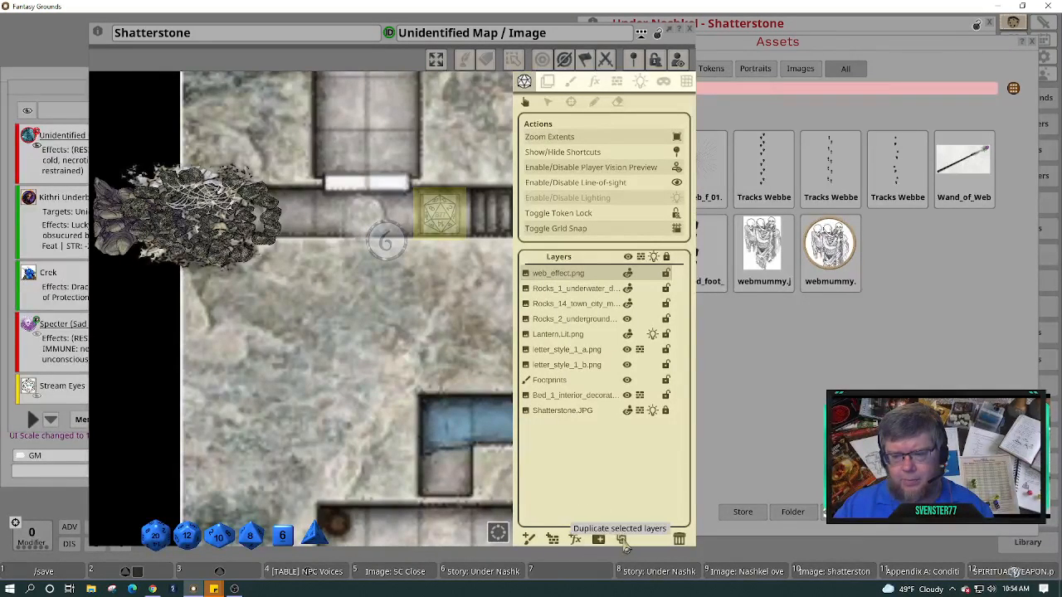
{"action": "left_click", "coordinate": [623, 540]}
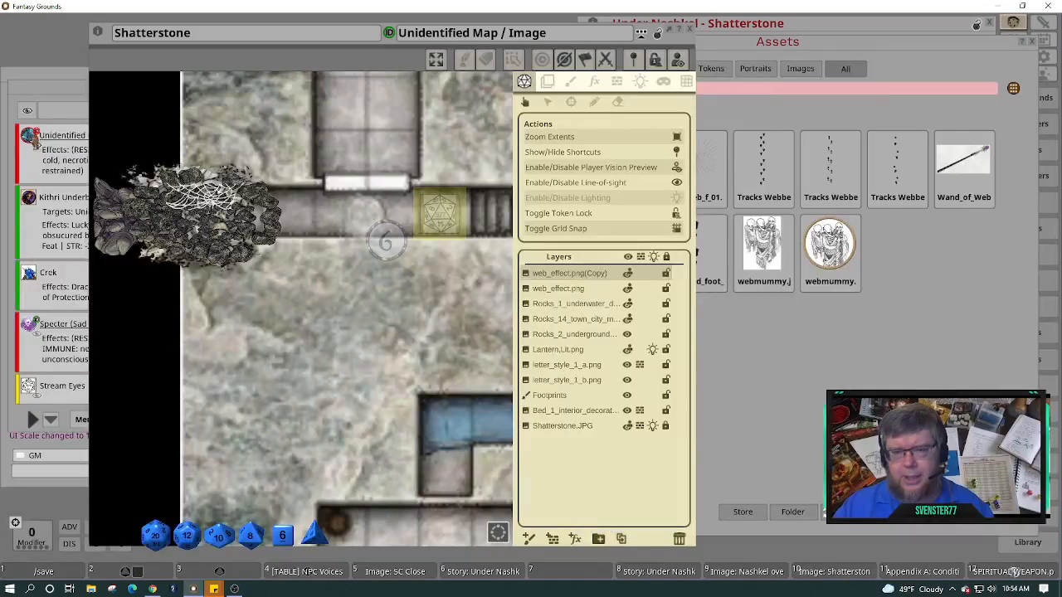
Flip the web copy vertically, move it to the debris's east edge, and enlarge it to about 1.6 by 1.4.
{"action": "mouse_move", "coordinate": [393, 261]}
{"action": "left_mouse_down"}
{"action": "mouse_move", "coordinate": [393, 270]}
{"action": "mouse_move", "coordinate": [390, 245]}
{"action": "left_mouse_up"}
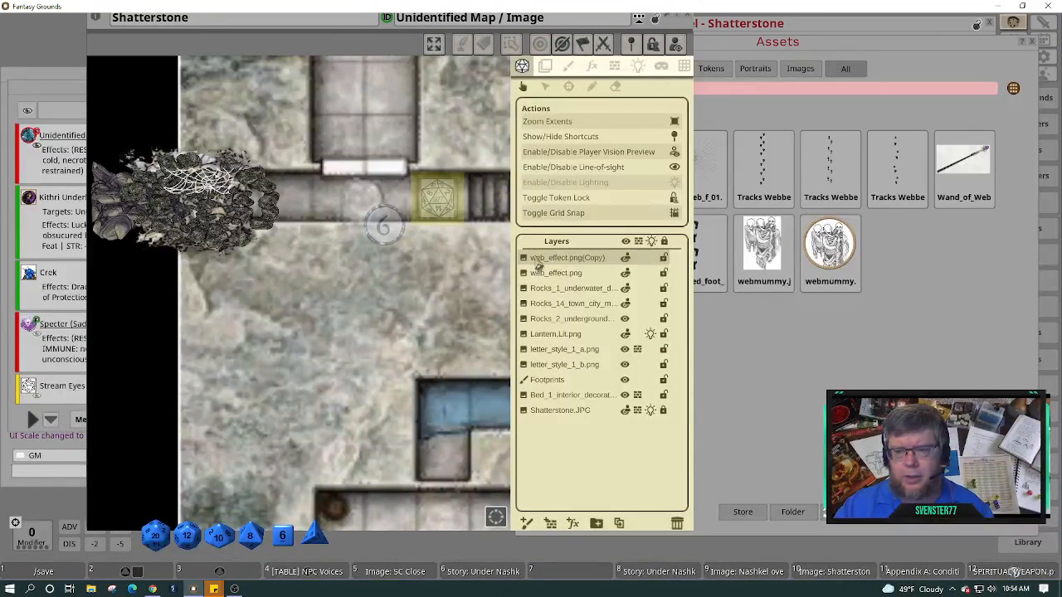
{"action": "mouse_move", "coordinate": [219, 188]}
{"action": "left_mouse_down"}
{"action": "mouse_move", "coordinate": [220, 201]}
{"action": "mouse_move", "coordinate": [220, 188]}
{"action": "left_mouse_up"}
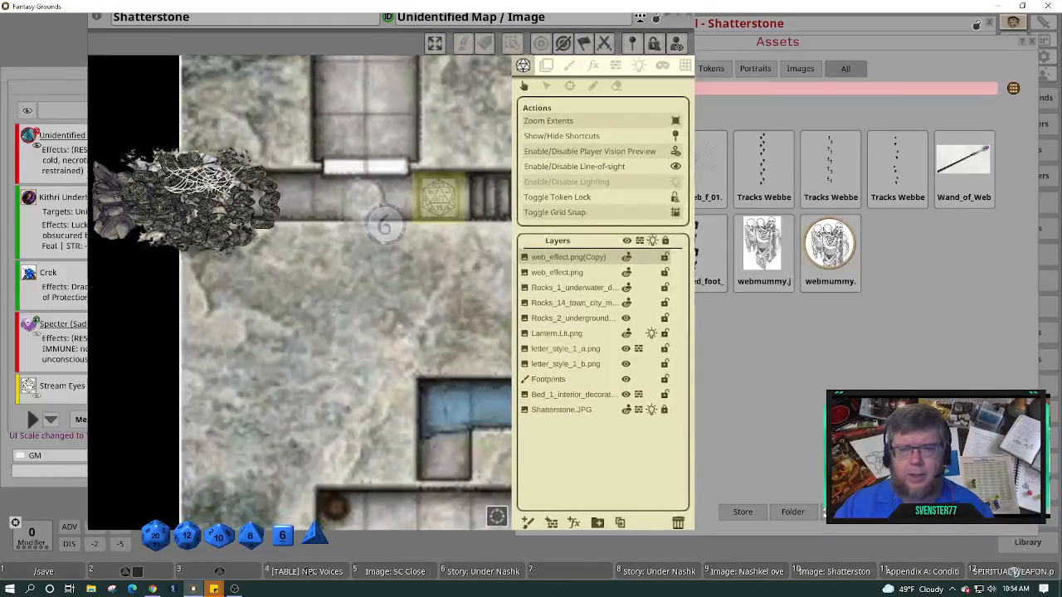
{"action": "left_click", "coordinate": [547, 66]}
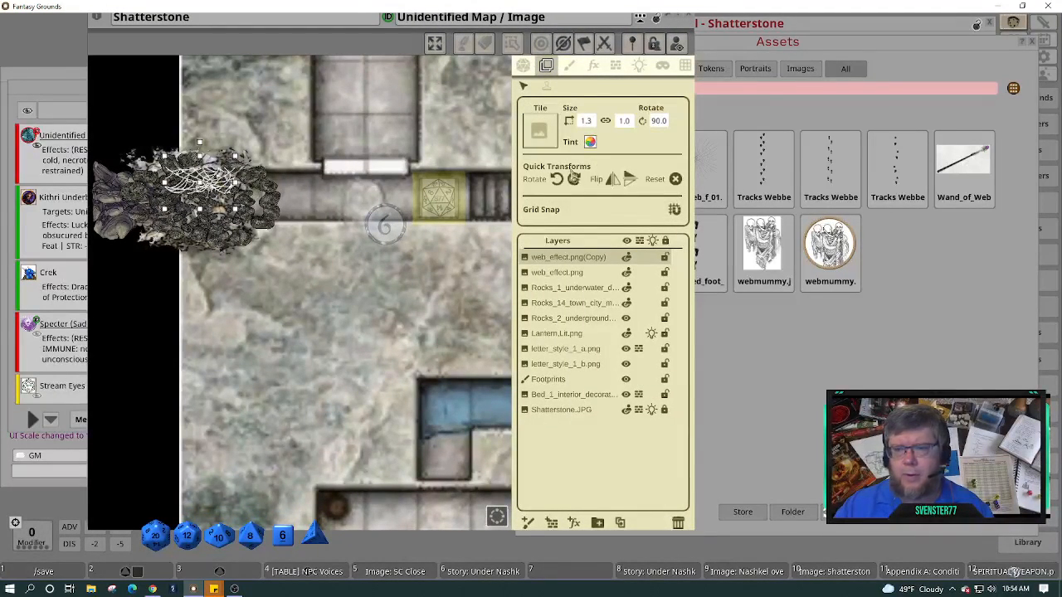
{"action": "left_click", "coordinate": [630, 181]}
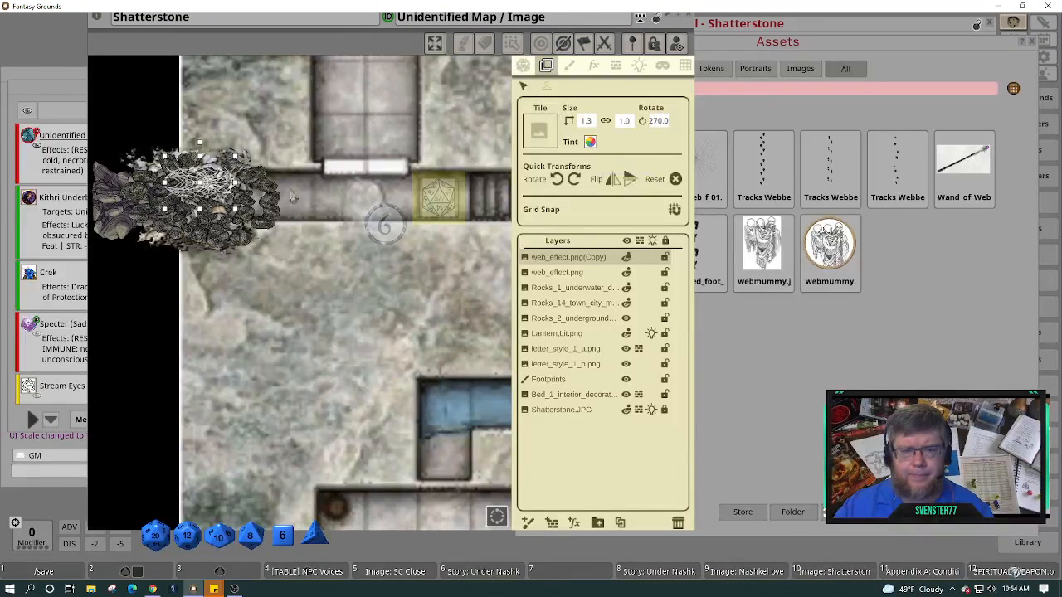
{"action": "left_click_drag", "start_coordinate": [209, 183], "coordinate": [263, 198]}
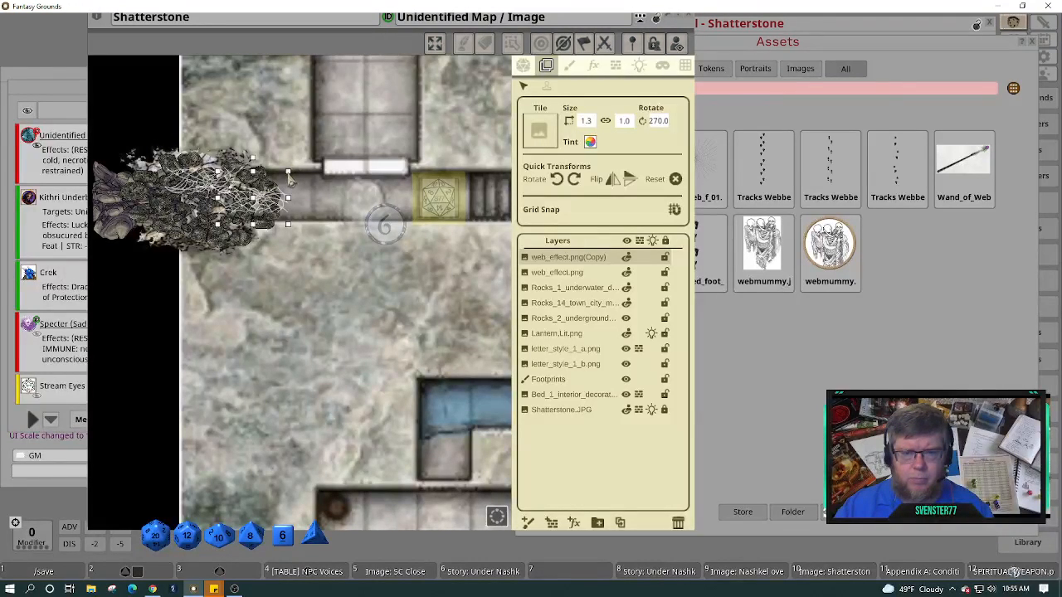
{"action": "left_click_drag", "start_coordinate": [290, 177], "coordinate": [295, 173]}
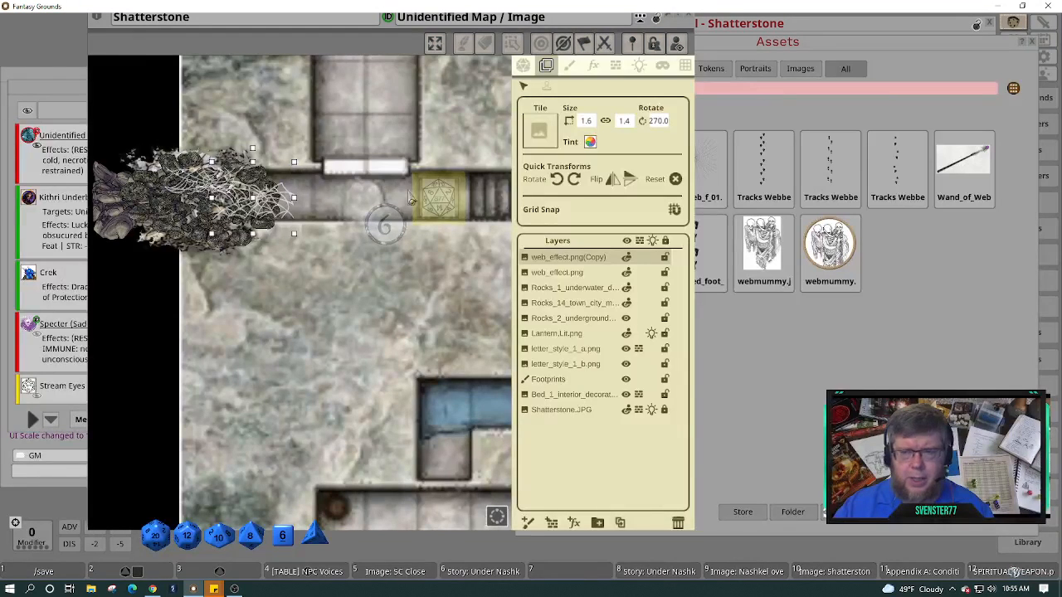
Rotate the web copy freely to about 293 degrees over the east end of the debris.
{"action": "key", "text": "shift"}
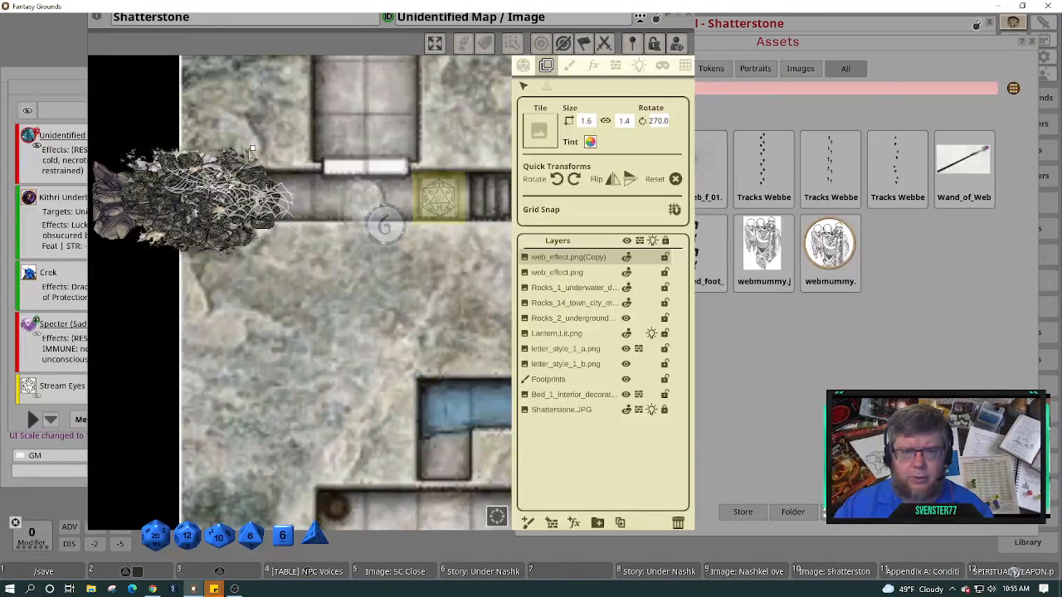
{"action": "left_click", "coordinate": [252, 149]}
{"action": "left_click", "coordinate": [252, 149]}
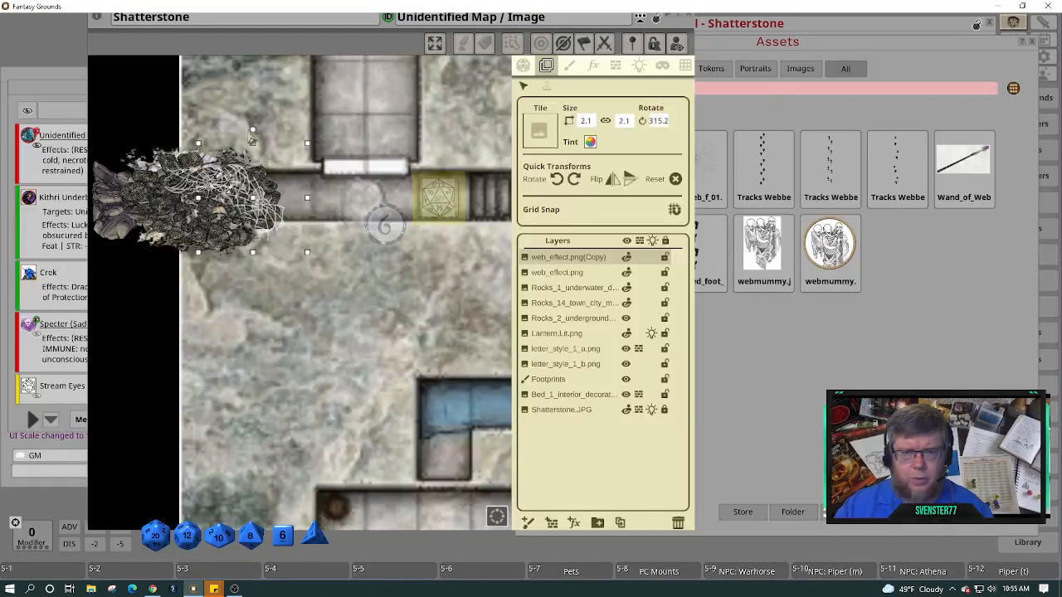
{"action": "left_click_drag", "start_coordinate": [254, 137], "coordinate": [229, 141]}
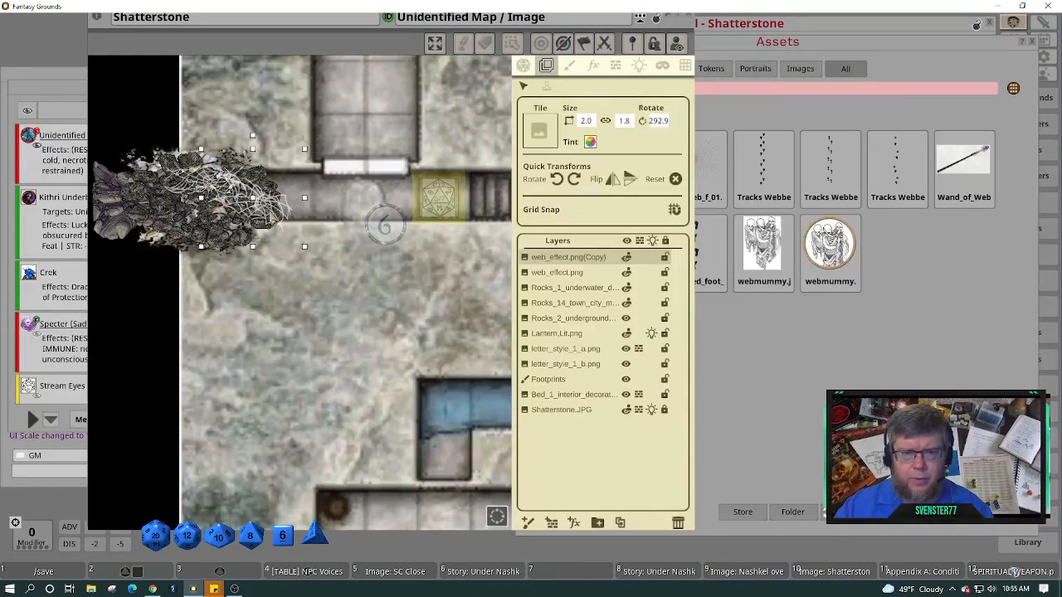
Rotate the original web tile to about 69 degrees and shift it slightly east to overlap the copy.
{"action": "left_click", "coordinate": [200, 183]}
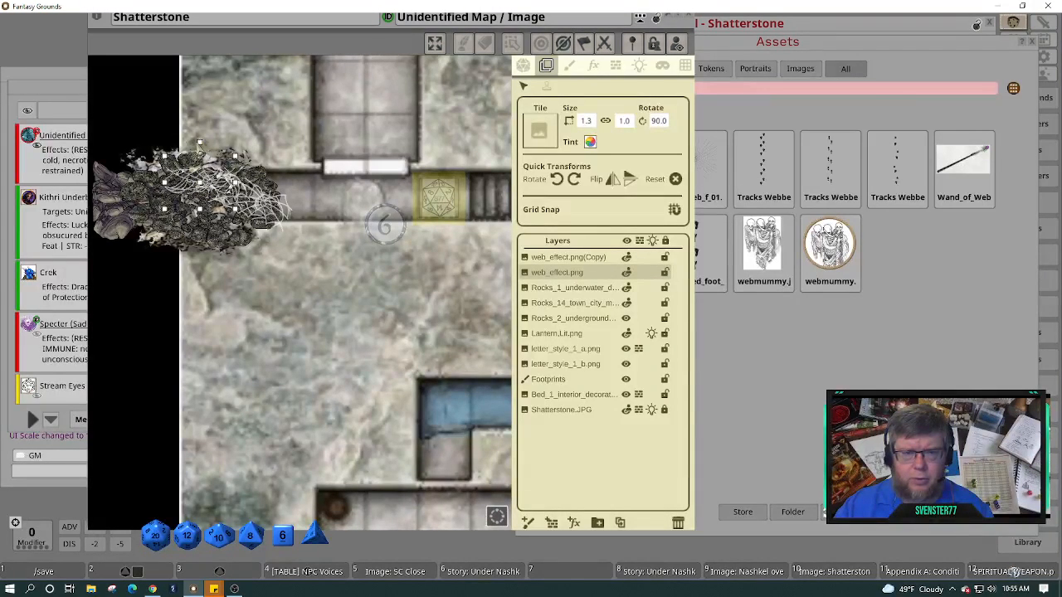
{"action": "key", "text": "ctrl"}
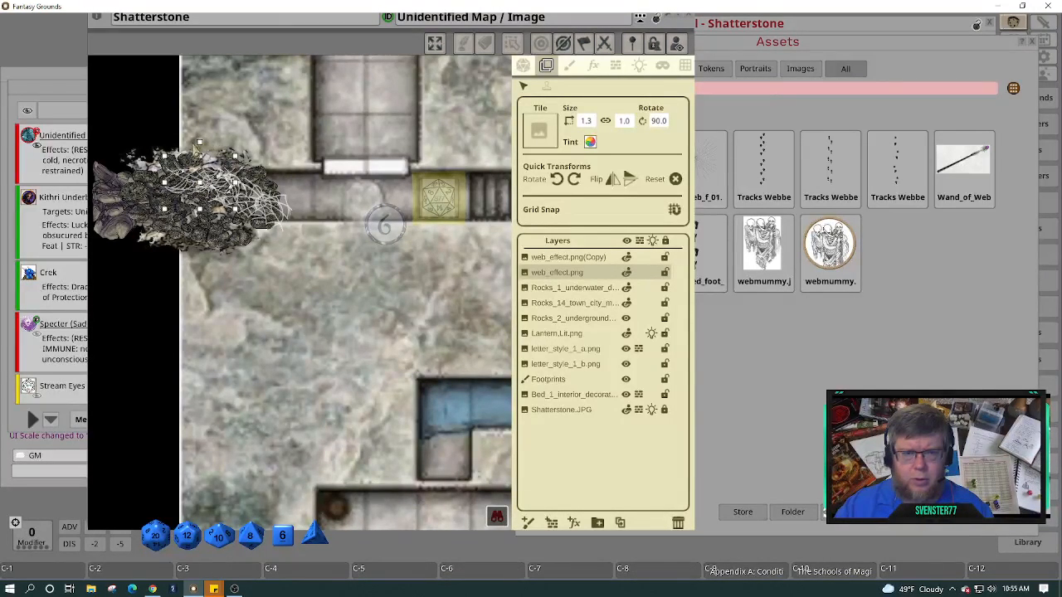
{"action": "left_click_drag", "start_coordinate": [200, 143], "coordinate": [184, 142]}
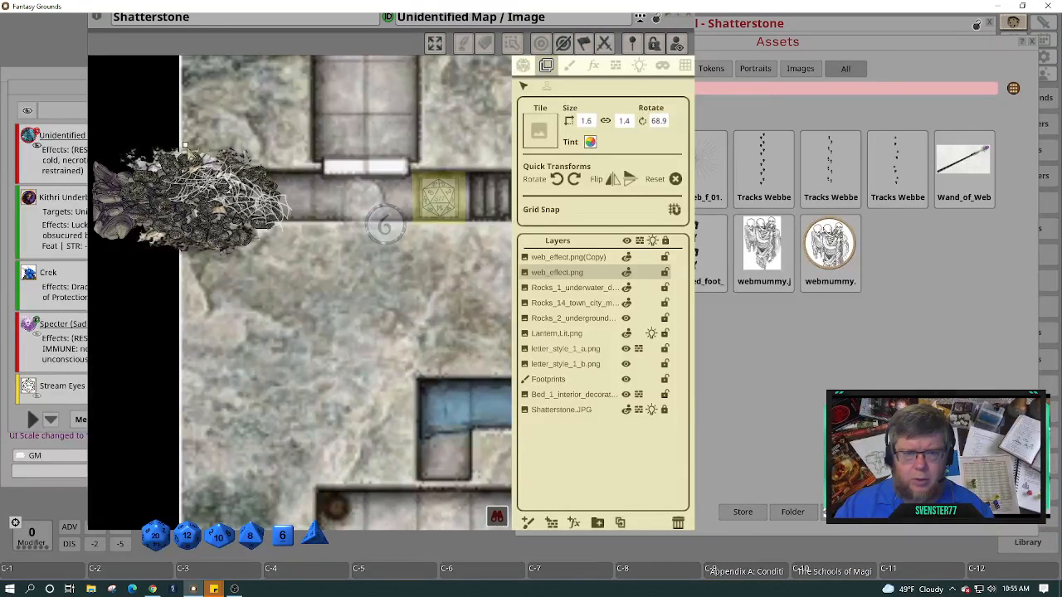
{"action": "left_click_drag", "start_coordinate": [203, 178], "coordinate": [217, 181]}
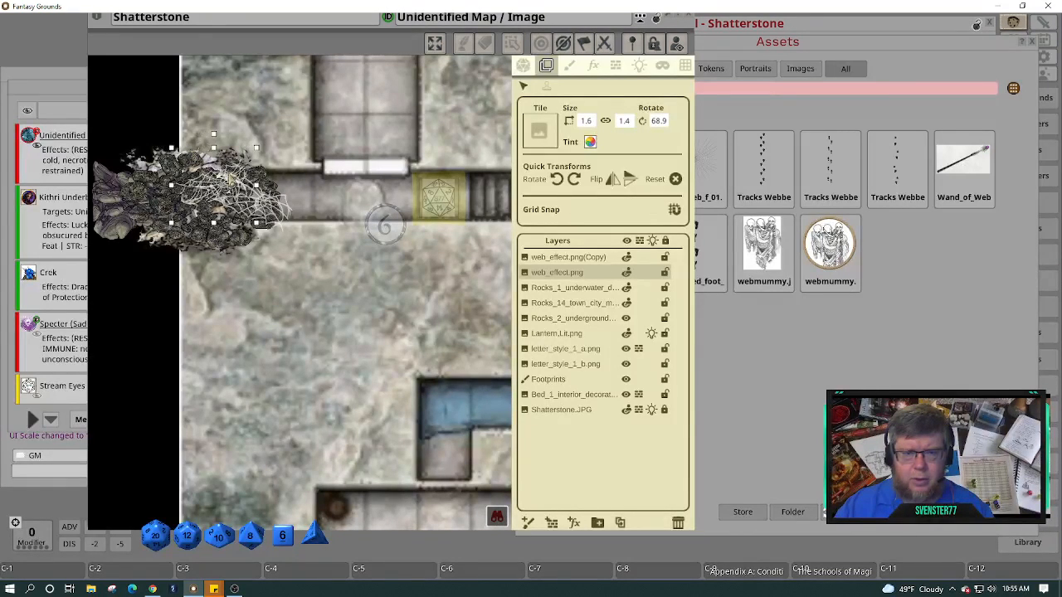
Select the Shatterstone.JPG base map and move its layer up to directly below web_effect.png(Copy).
{"action": "left_click", "coordinate": [314, 207]}
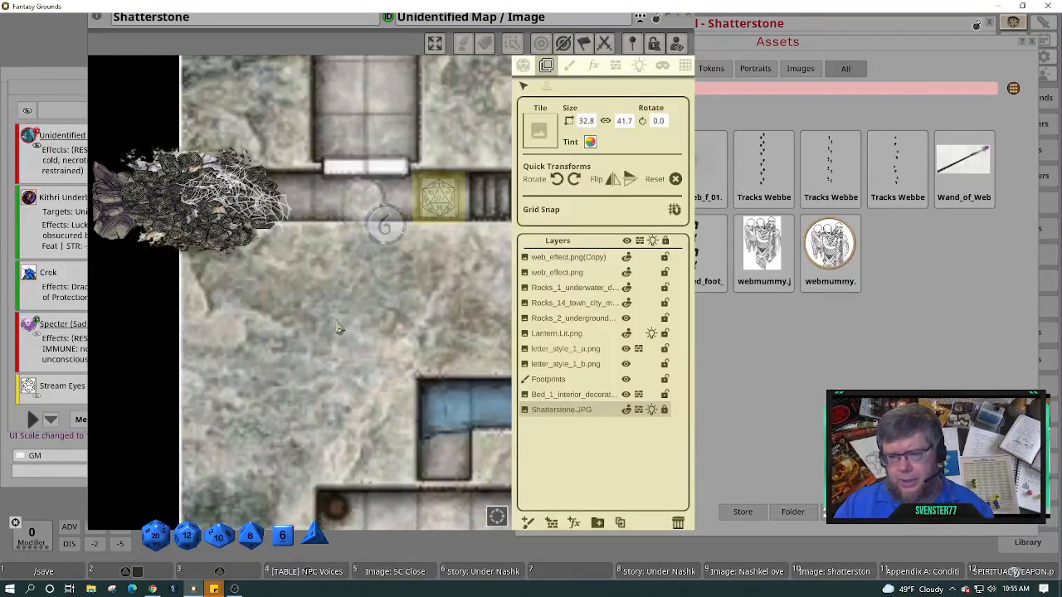
{"action": "left_click_drag", "start_coordinate": [558, 419], "coordinate": [557, 264]}
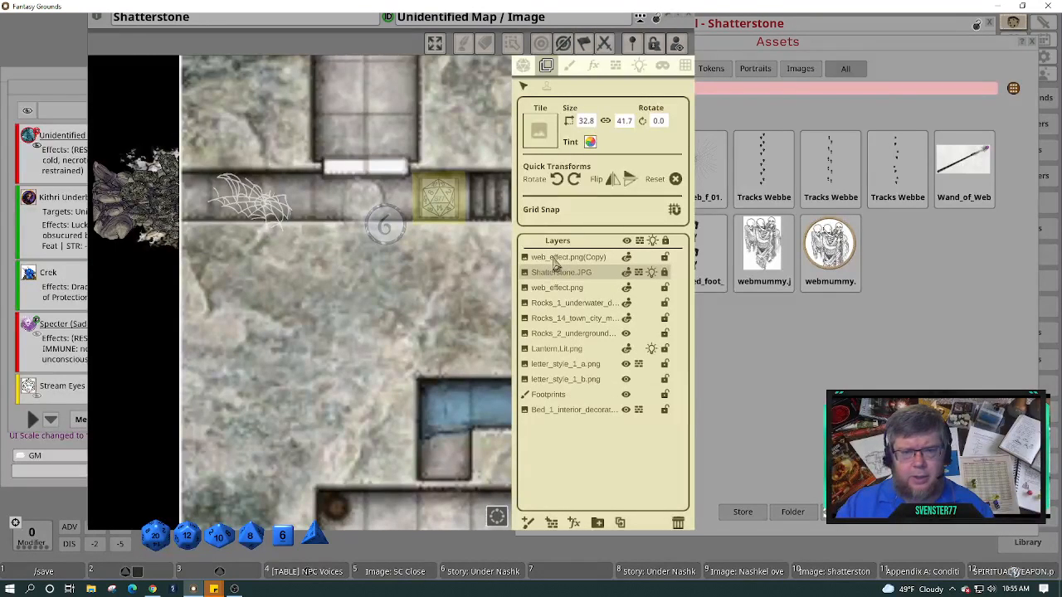
Move the Shatterstone.JPG base map layer to the bottom of the layer order, beneath the rock and web tiles.
{"action": "mouse_move", "coordinate": [552, 281]}
{"action": "left_mouse_down"}
{"action": "mouse_move", "coordinate": [551, 259]}
{"action": "mouse_move", "coordinate": [553, 410]}
{"action": "left_mouse_up"}
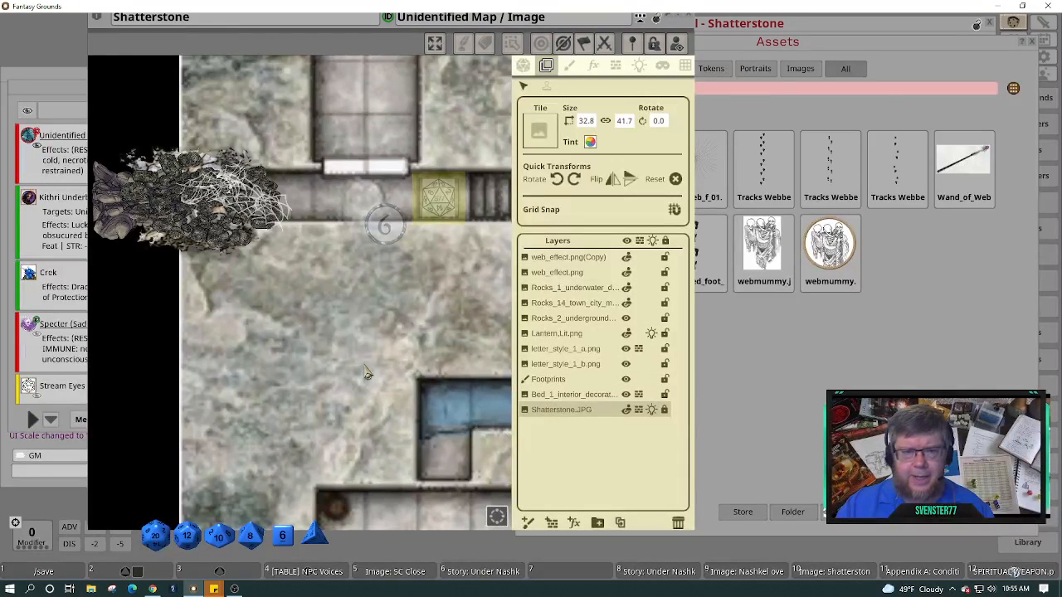
{"action": "scroll", "coordinate": [350, 337], "scroll_direction": "down", "scroll_amount": 6}
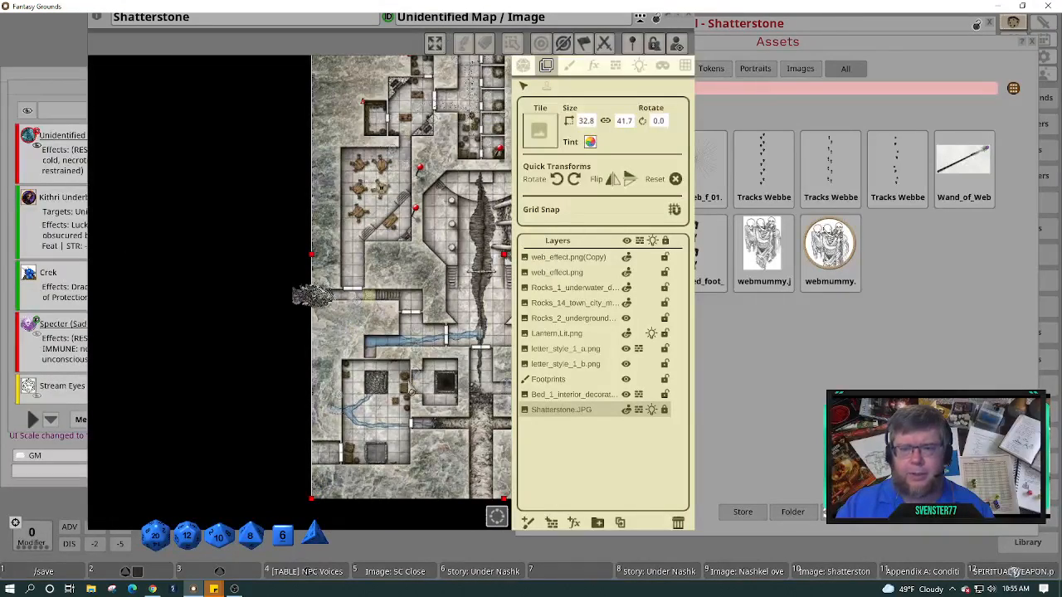
{"action": "scroll", "coordinate": [332, 304], "scroll_direction": "up", "scroll_amount": 8}
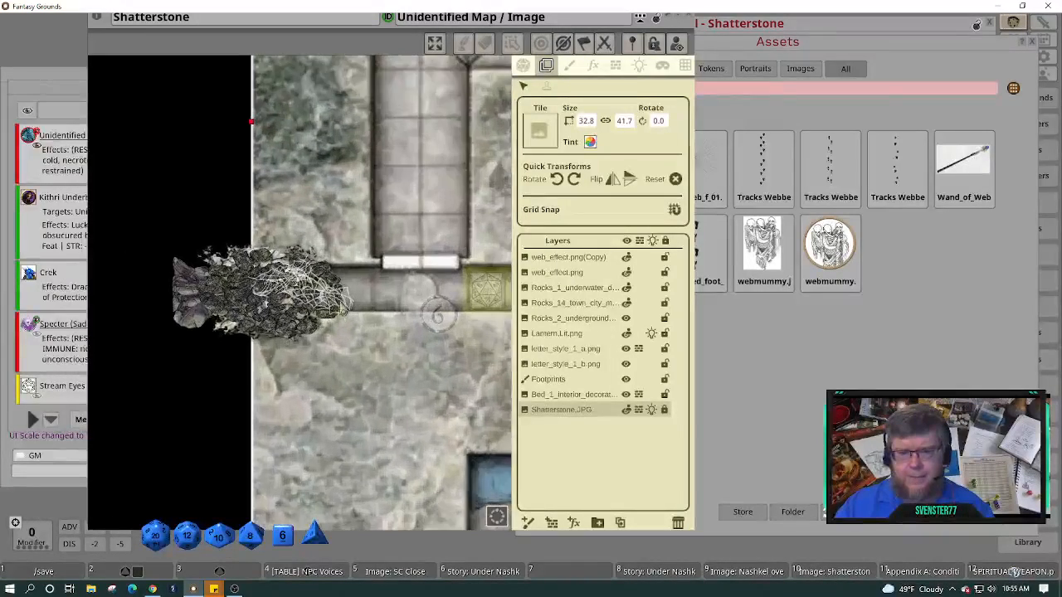
{"action": "scroll", "coordinate": [346, 309], "scroll_direction": "up", "scroll_amount": 2}
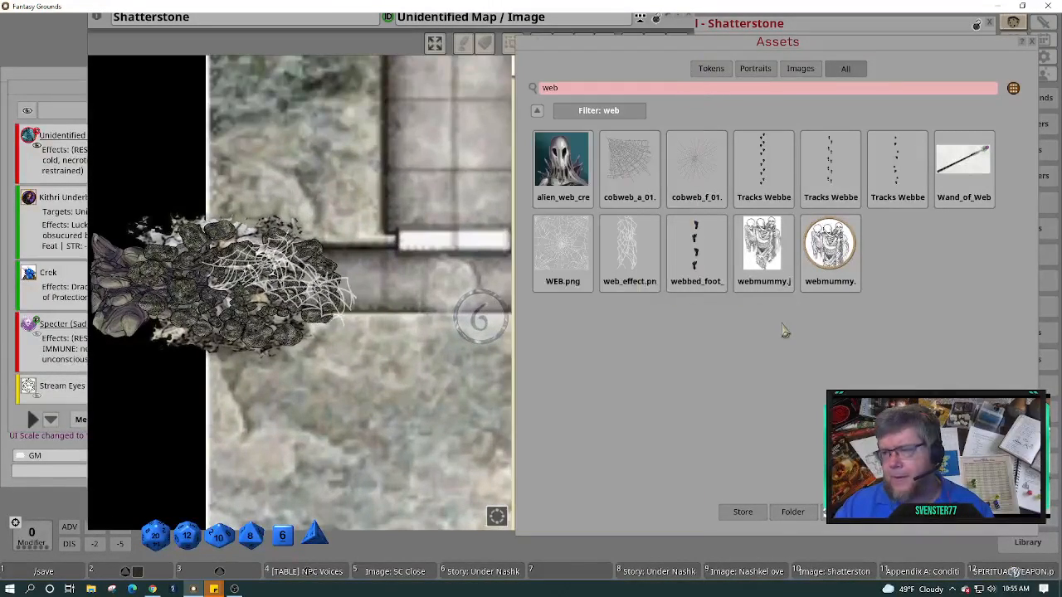
Load cobweb_f_01.png from the assets as the active tile, size it 1 by 1, and place it at the debris's east end.
{"action": "left_click", "coordinate": [782, 329]}
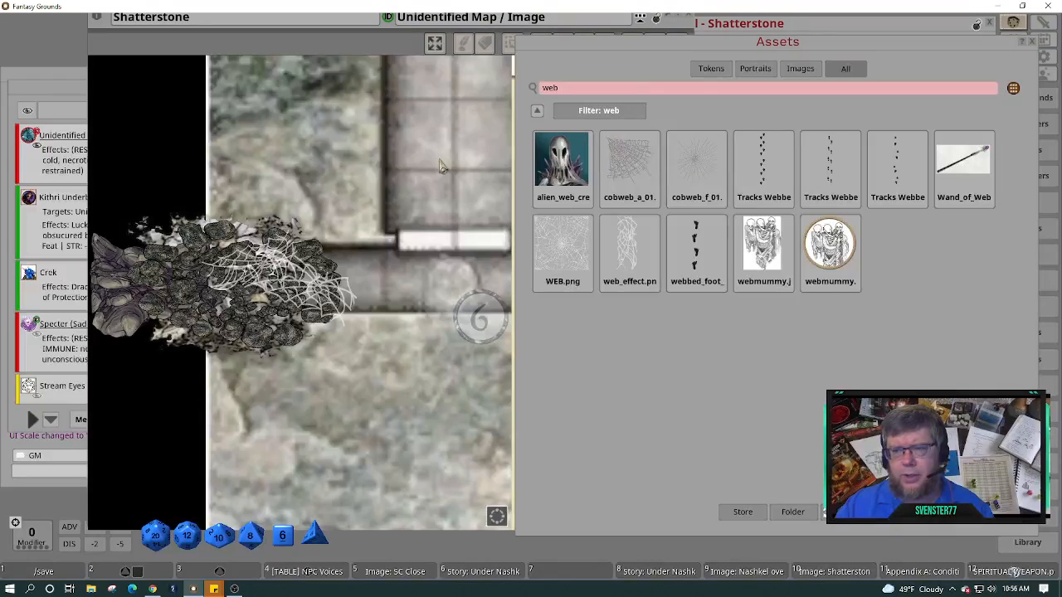
{"action": "scroll", "coordinate": [437, 160], "scroll_direction": "down", "scroll_amount": 3}
{"action": "scroll", "coordinate": [375, 117], "scroll_direction": "up", "scroll_amount": 3}
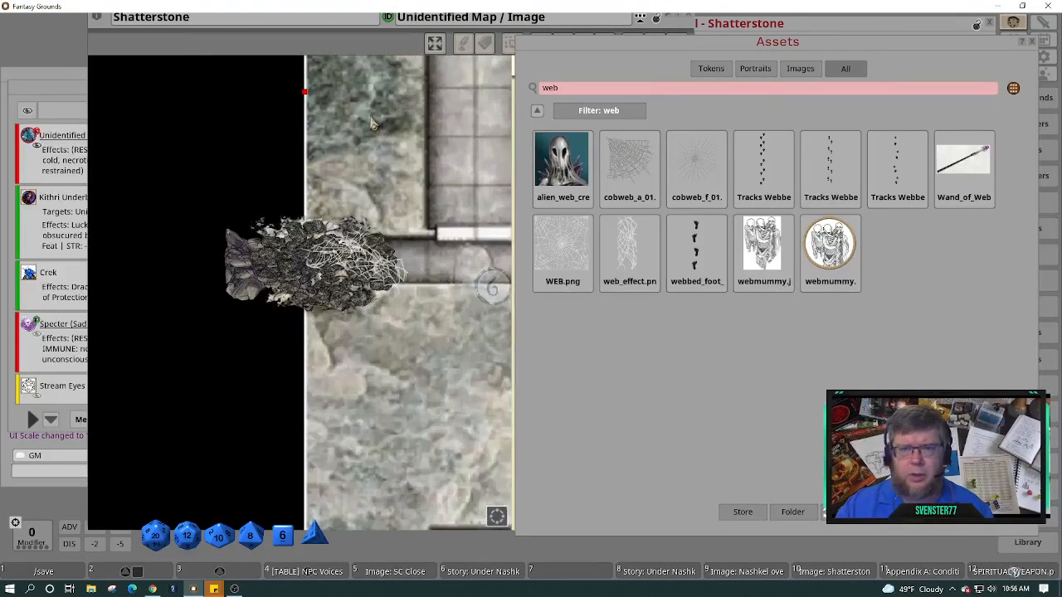
{"action": "left_click_drag", "start_coordinate": [391, 45], "coordinate": [304, 43]}
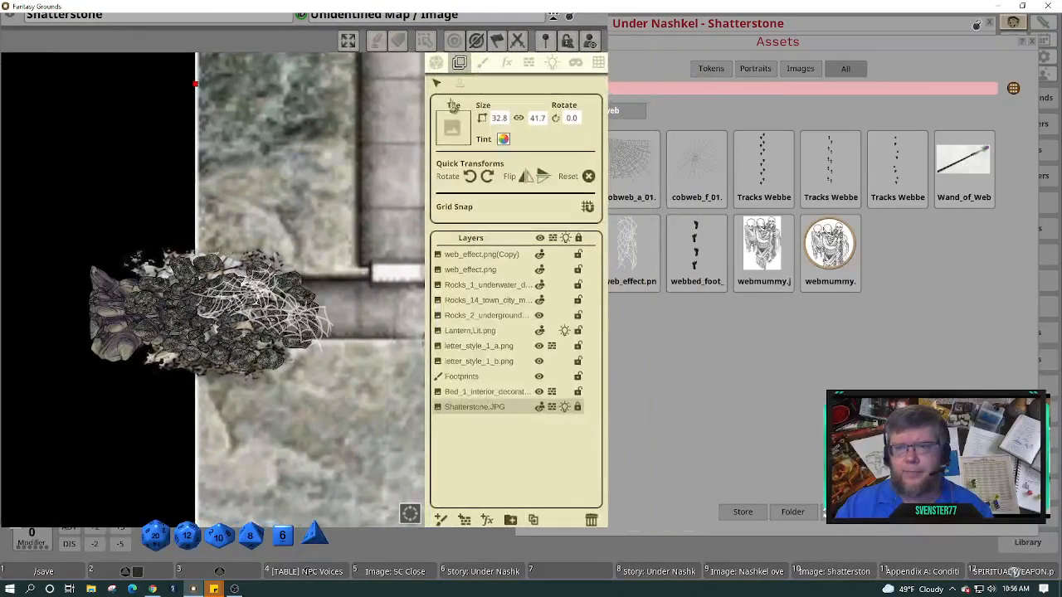
{"action": "left_click_drag", "start_coordinate": [697, 170], "coordinate": [452, 126]}
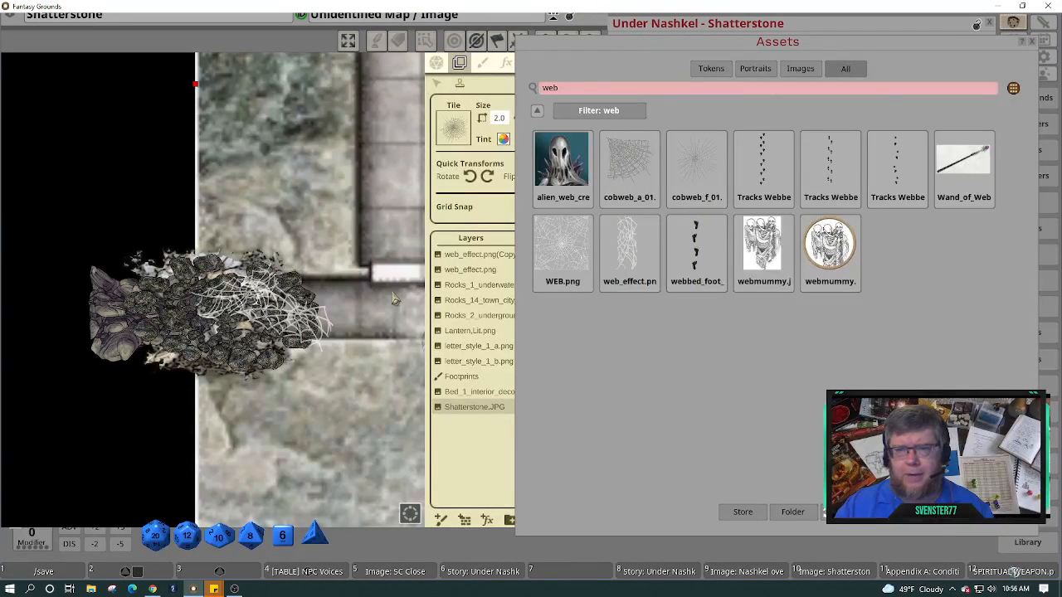
{"action": "left_click", "coordinate": [499, 117]}
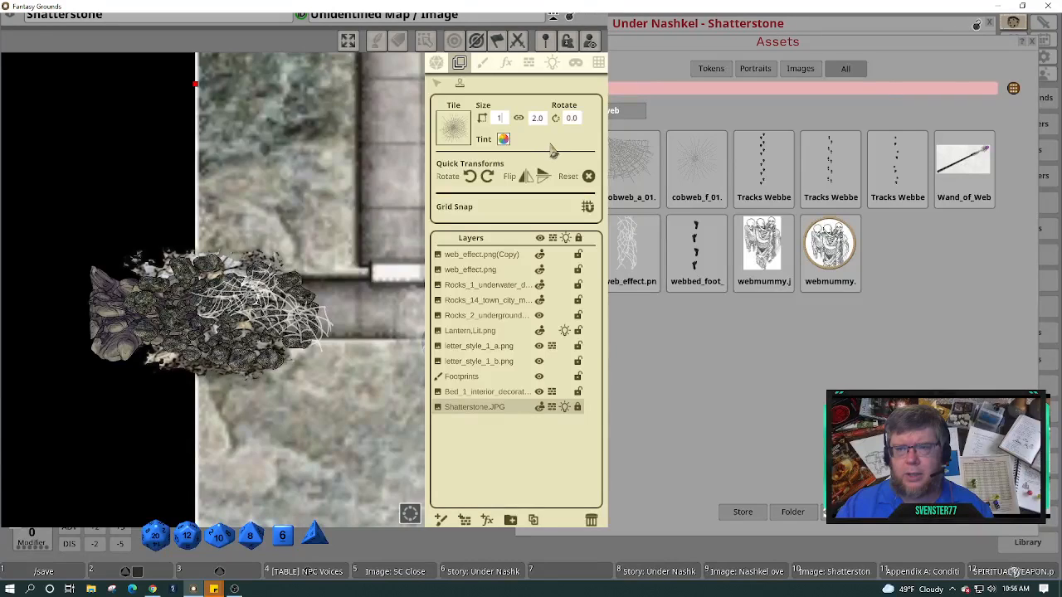
{"action": "key", "text": "Return"}
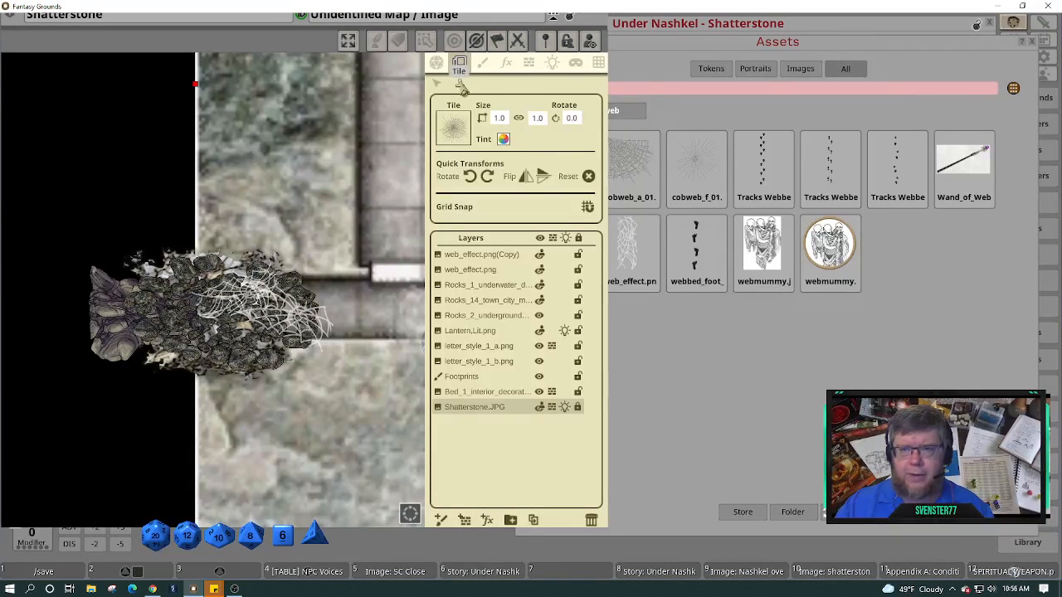
{"action": "left_click", "coordinate": [327, 305]}
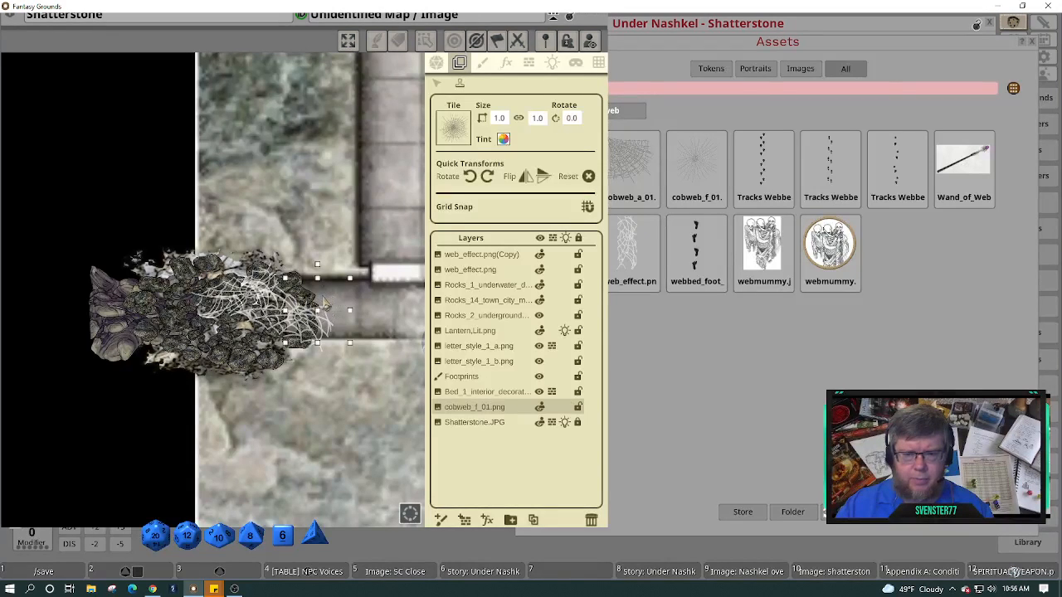
Shift the new cobweb tile slightly northwest over the debris edge and move its layer to the top of the layer order.
{"action": "scroll", "coordinate": [334, 325], "scroll_direction": "up", "scroll_amount": 5}
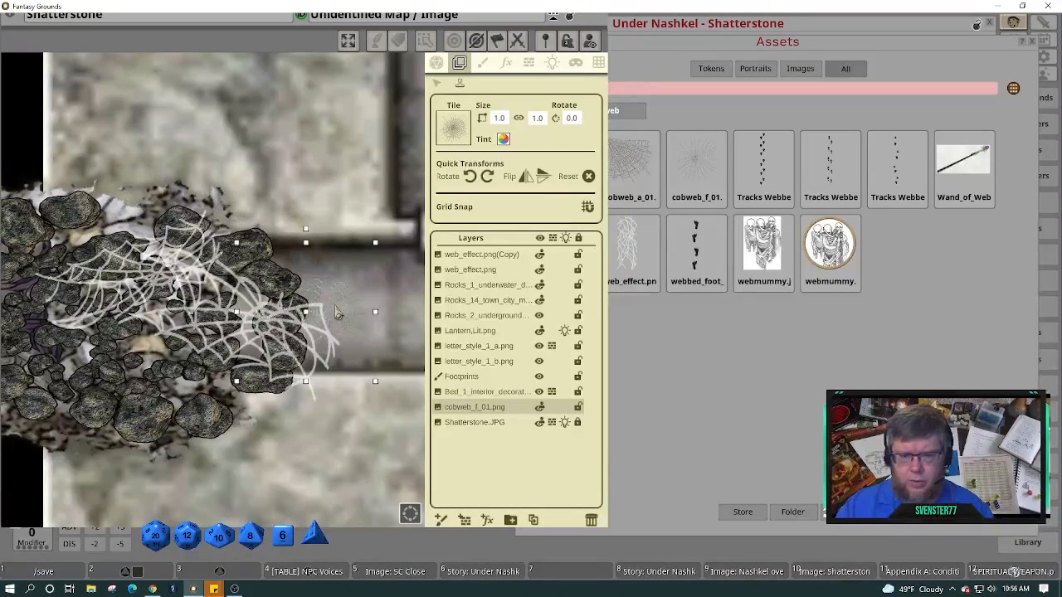
{"action": "scroll", "coordinate": [332, 307], "scroll_direction": "up", "scroll_amount": 2}
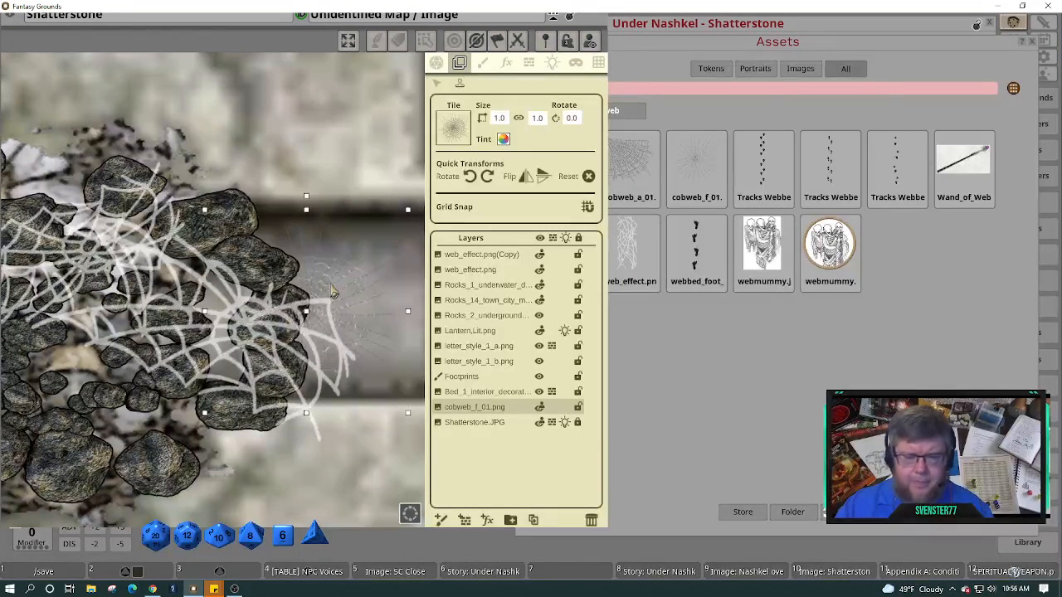
{"action": "left_click_drag", "start_coordinate": [332, 290], "coordinate": [312, 249]}
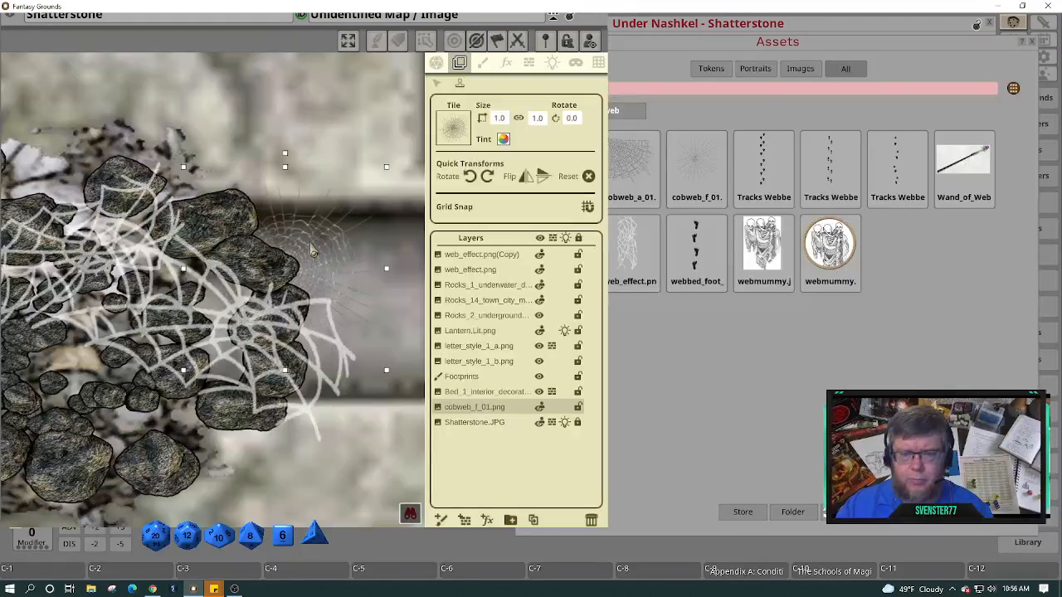
{"action": "left_click_drag", "start_coordinate": [470, 407], "coordinate": [463, 259]}
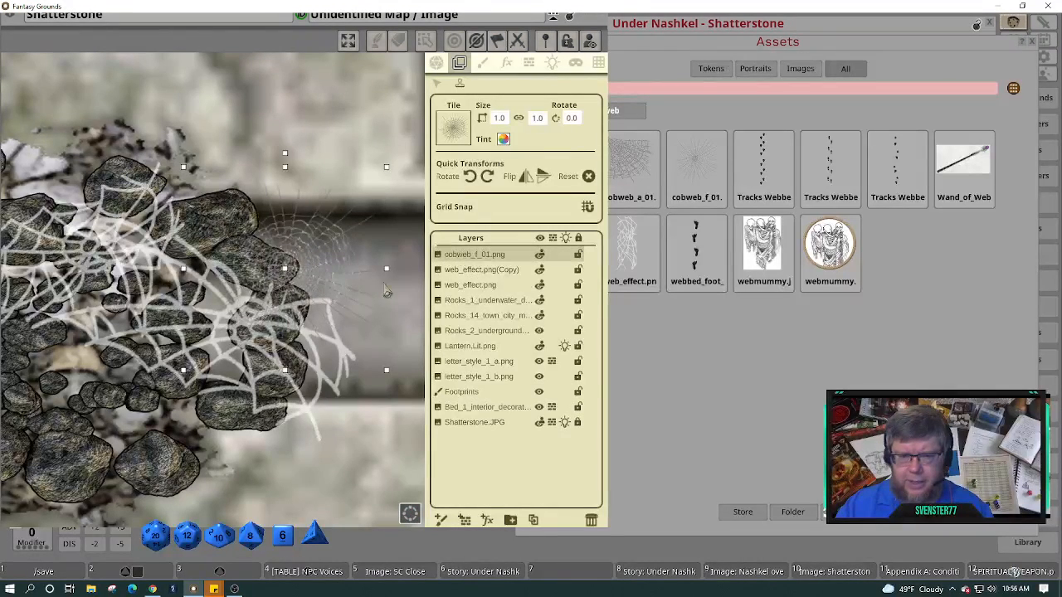
Paste four copies of the cobweb tile around the debris and move one lower cobweb layer to the top of the layer order.
{"action": "scroll", "coordinate": [358, 350], "scroll_direction": "down", "scroll_amount": 3}
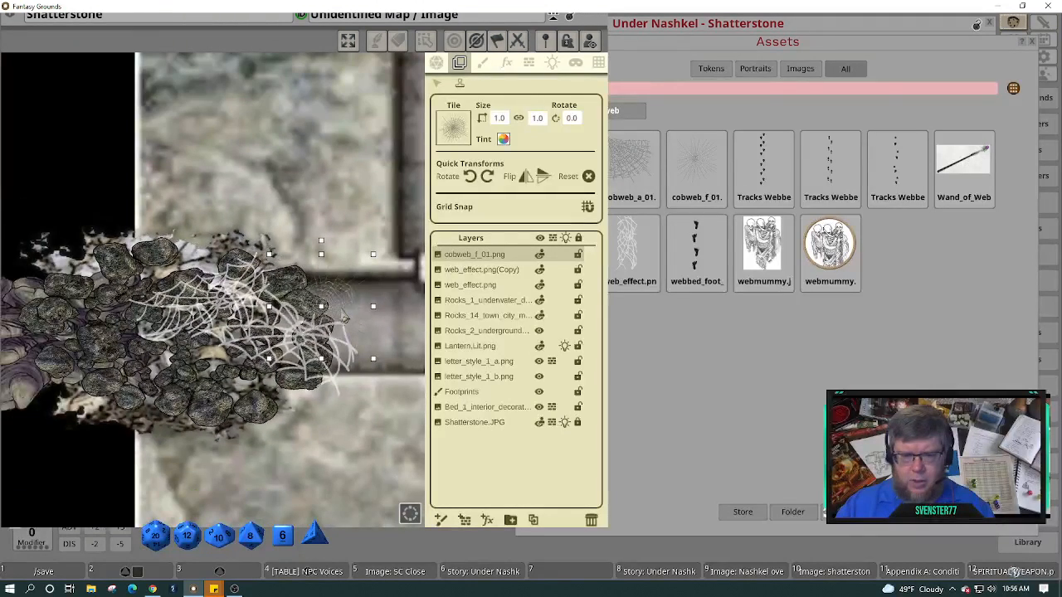
{"action": "key", "text": "ctrl+v"}
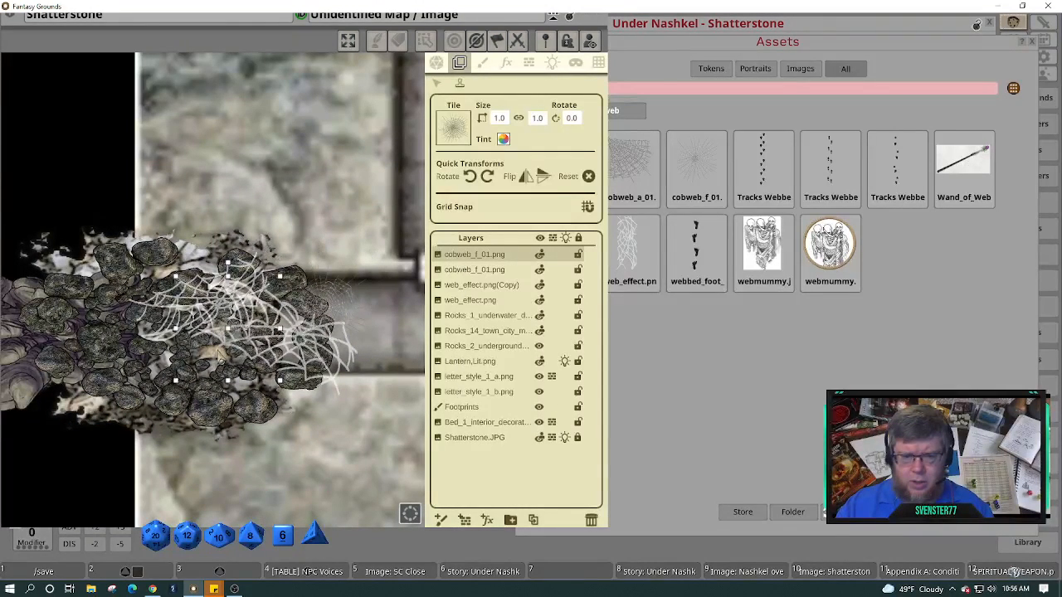
{"action": "key", "text": "ctrl+v"}
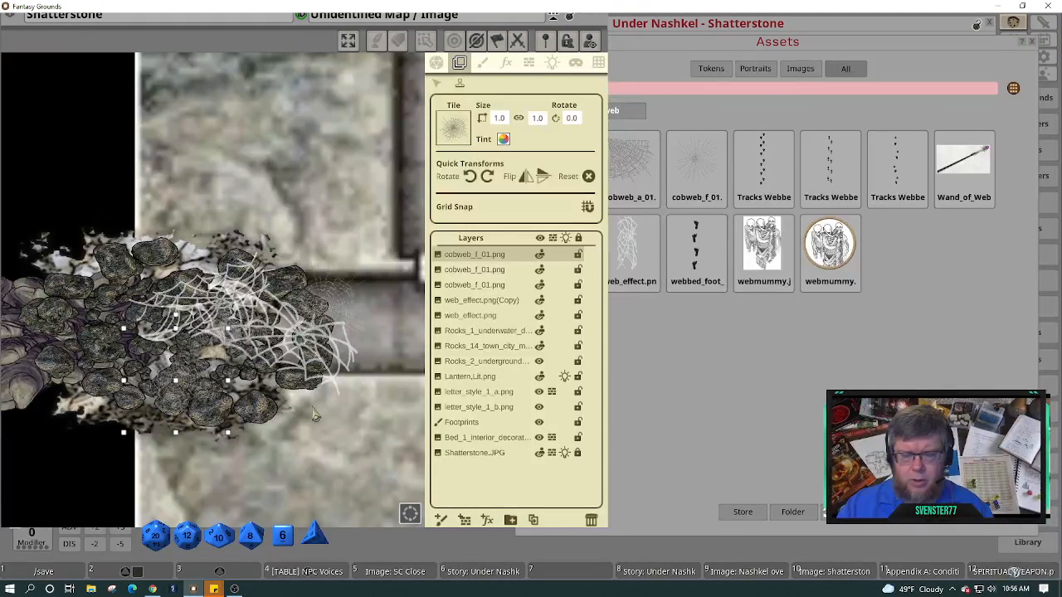
{"action": "key", "text": "ctrl+v"}
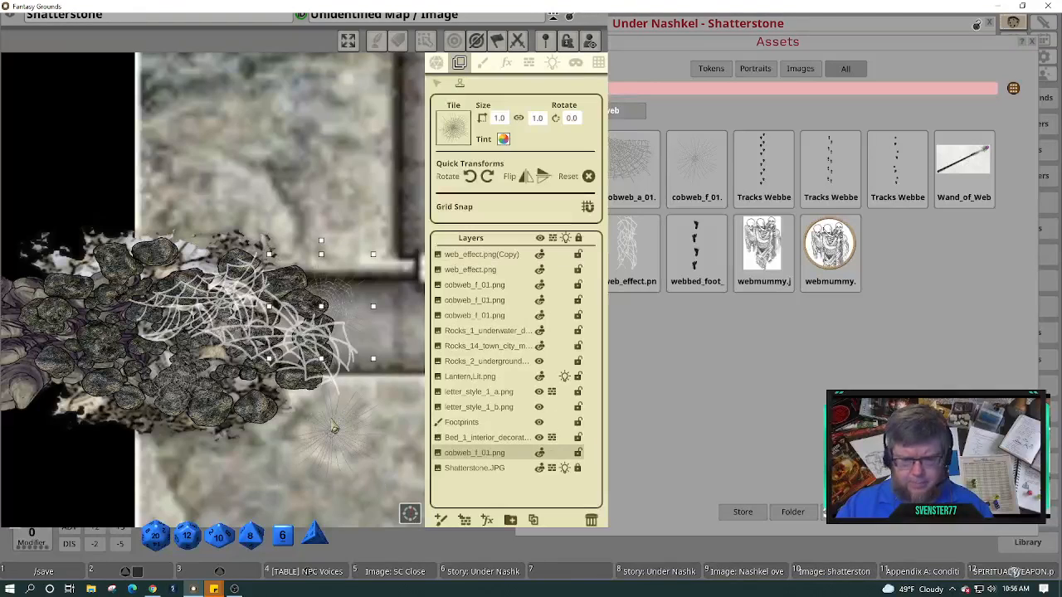
{"action": "key", "text": "ctrl+v"}
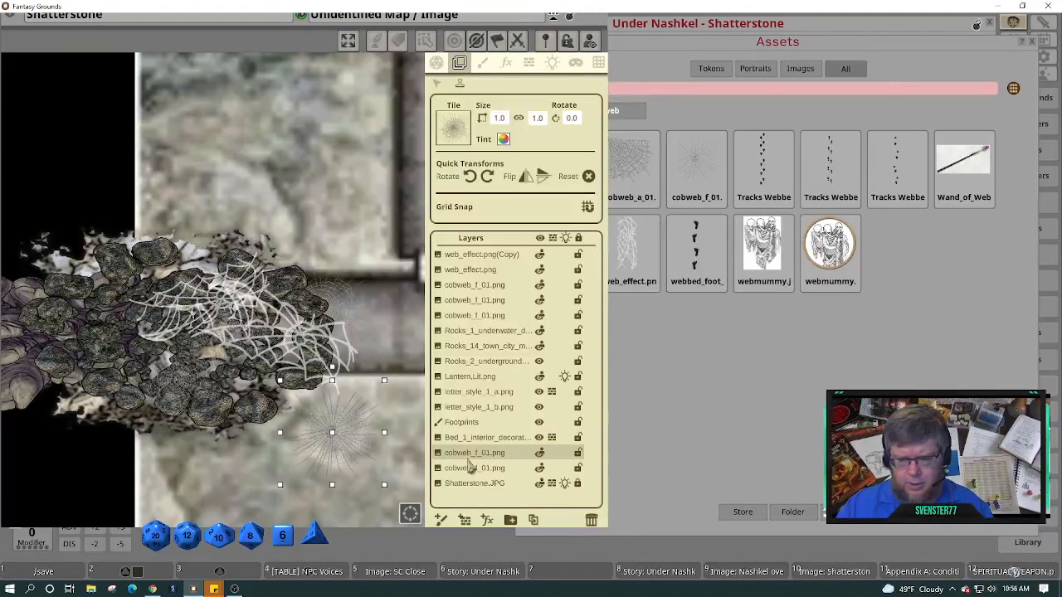
{"action": "left_click_drag", "start_coordinate": [479, 470], "coordinate": [480, 254]}
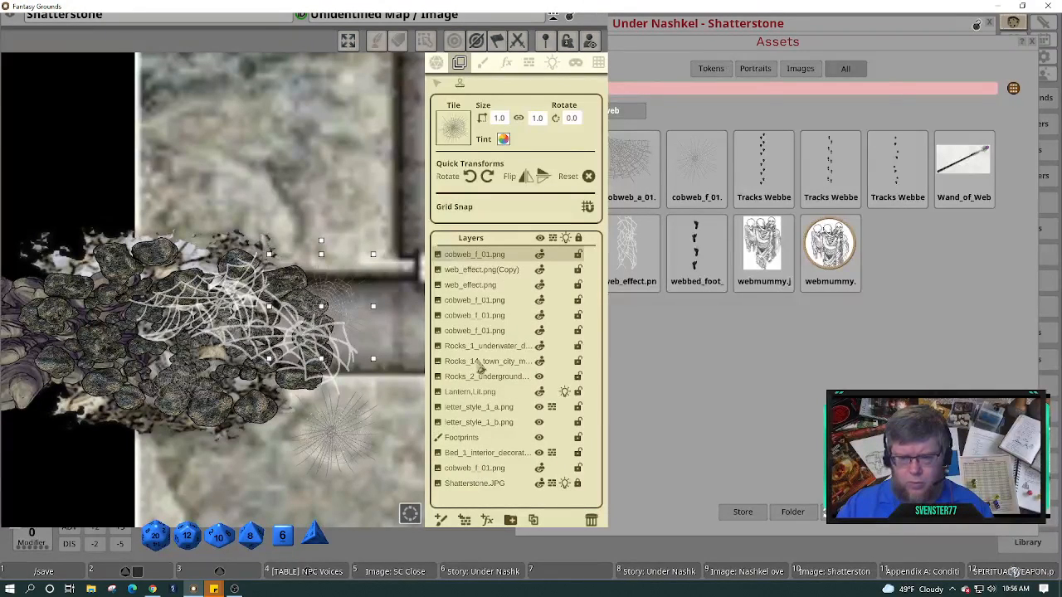
{"action": "left_click", "coordinate": [478, 453]}
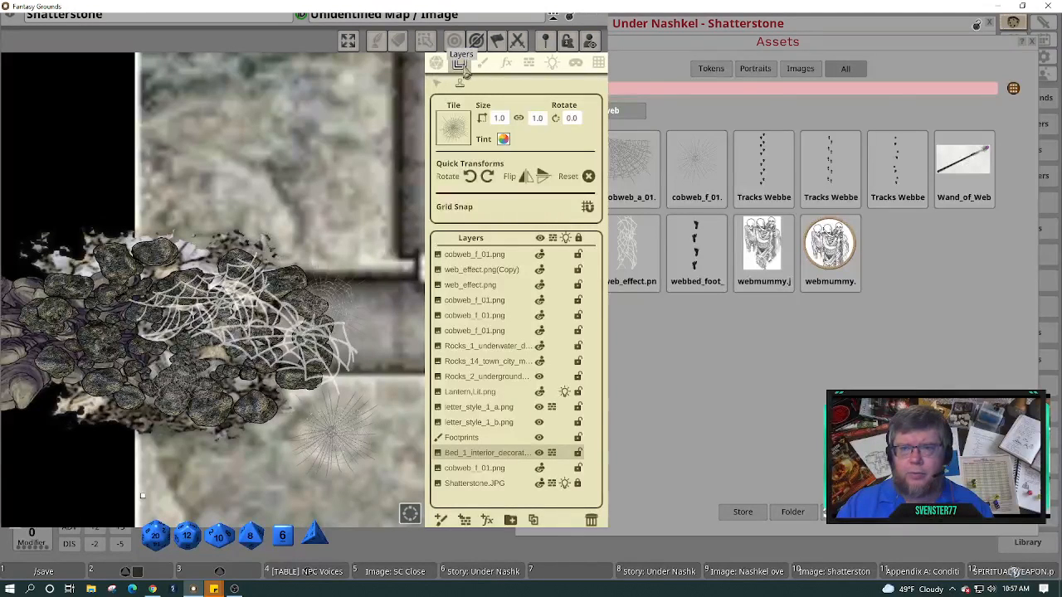
Select a cobweb copy on the debris, enlarge it to about 1.3 by 1.4, and position it over the webbed rocks.
{"action": "left_click", "coordinate": [438, 84]}
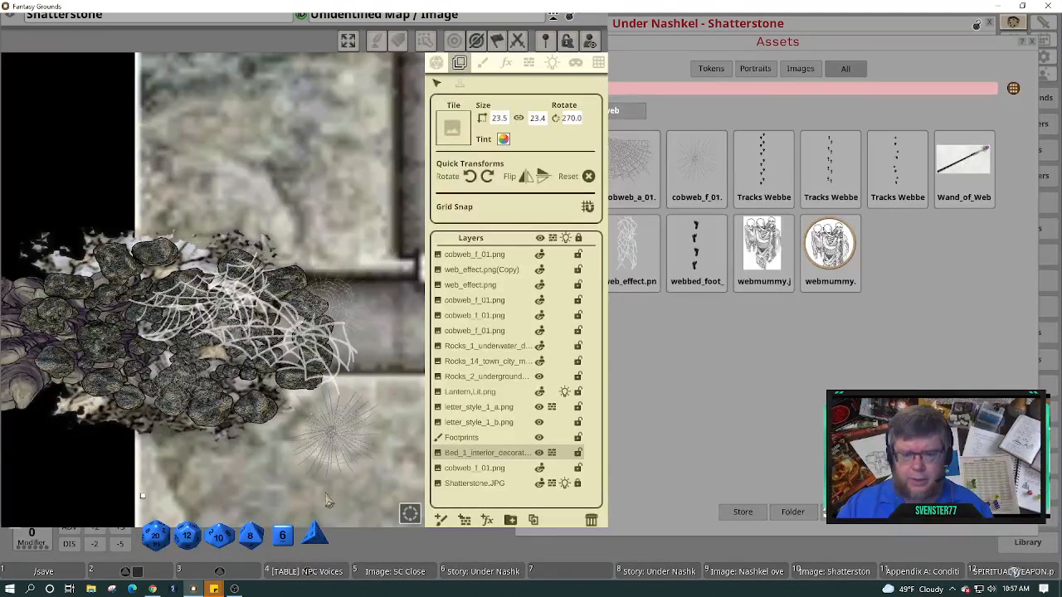
{"action": "left_click", "coordinate": [334, 446]}
{"action": "left_click_drag", "start_coordinate": [252, 318], "coordinate": [356, 358]}
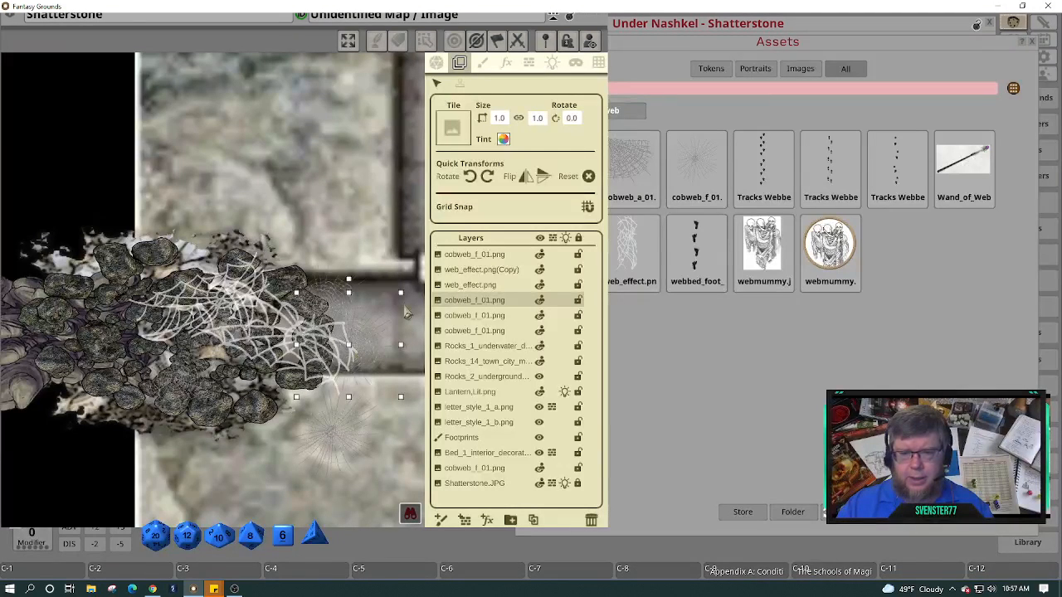
{"action": "left_click_drag", "start_coordinate": [401, 294], "coordinate": [419, 277]}
{"action": "left_click_drag", "start_coordinate": [364, 342], "coordinate": [272, 321]}
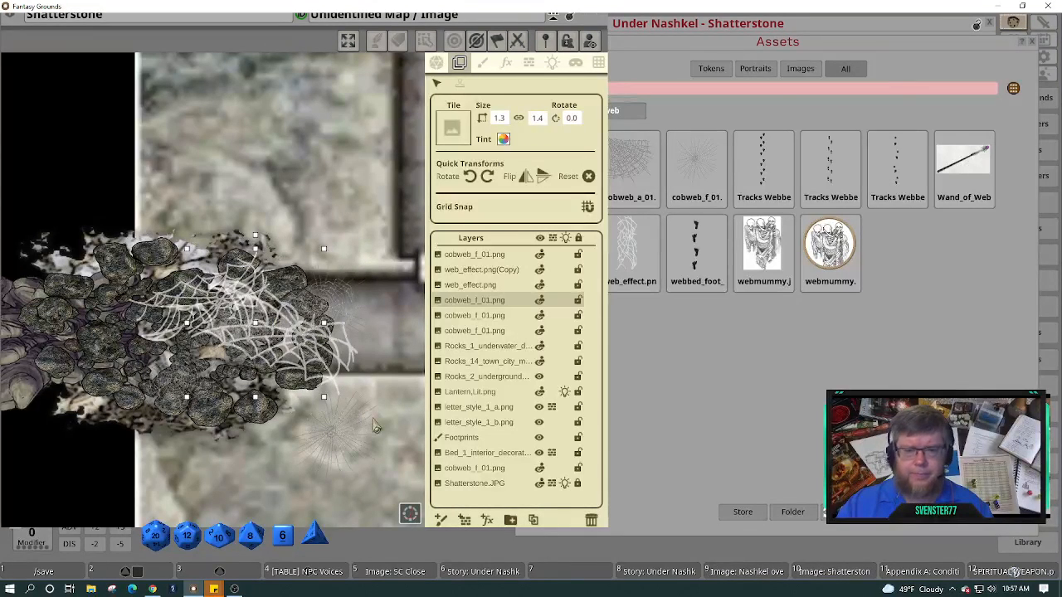
Move the cobweb copy lying south of the hallway northwest onto the middle of the rock debris.
{"action": "left_click", "coordinate": [372, 423]}
{"action": "scroll", "coordinate": [378, 425], "scroll_direction": "down", "scroll_amount": 1}
{"action": "scroll", "coordinate": [378, 425], "scroll_direction": "down", "scroll_amount": 1}
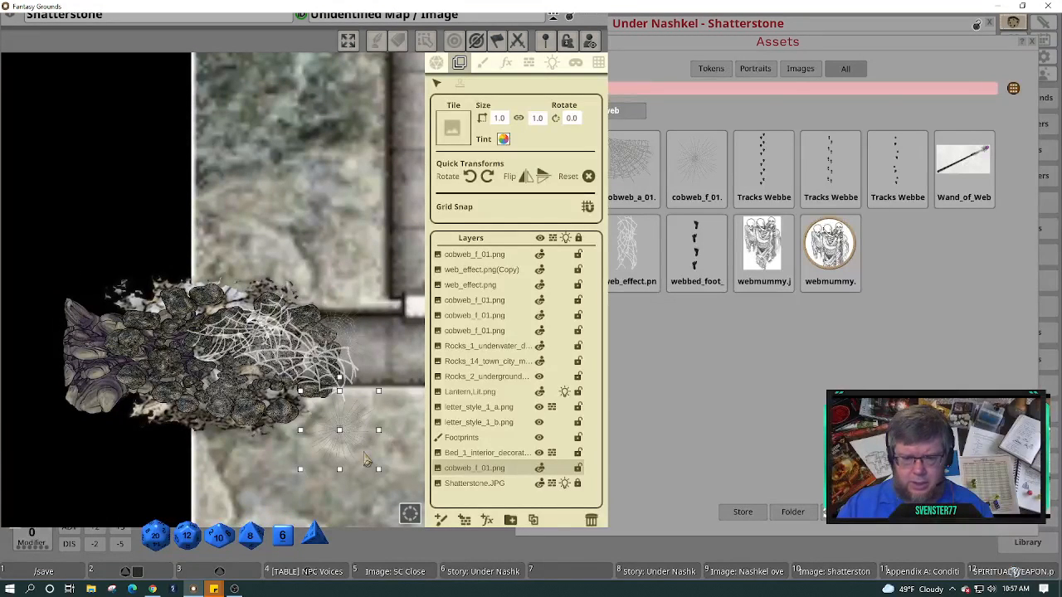
{"action": "left_click_drag", "start_coordinate": [365, 460], "coordinate": [246, 372]}
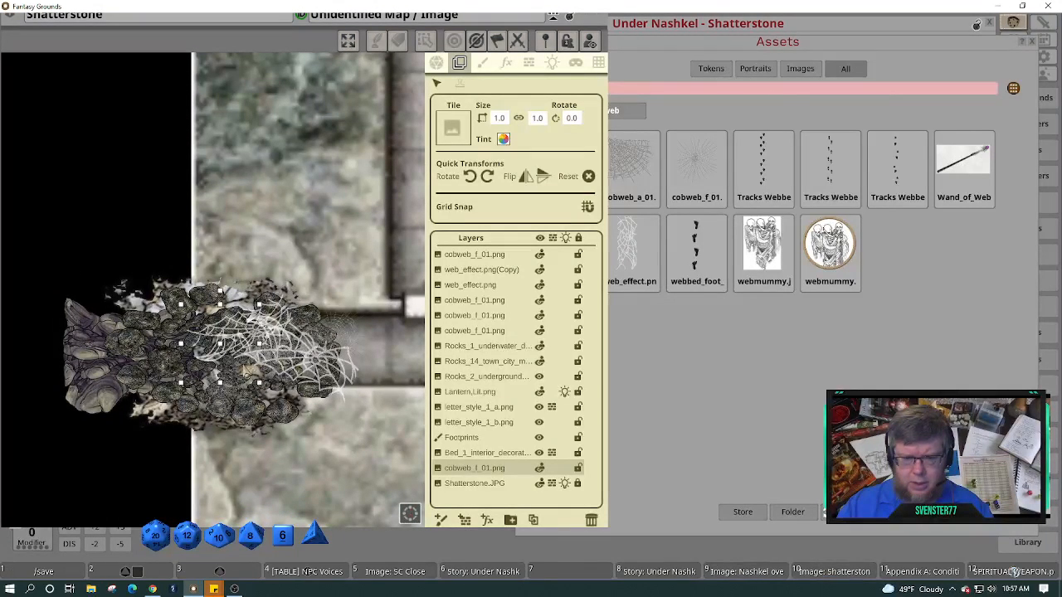
Open the Stream Eyes character sheet from its hallway token and inspect the webbed debris through that token's vision.
{"action": "left_click", "coordinate": [435, 63]}
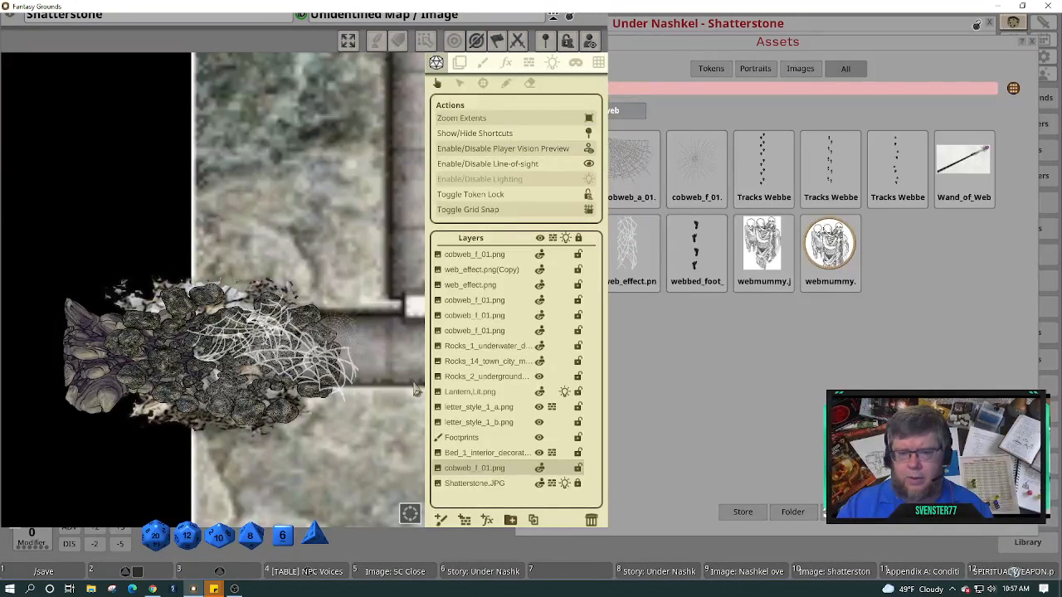
{"action": "left_click_drag", "start_coordinate": [381, 442], "coordinate": [282, 431]}
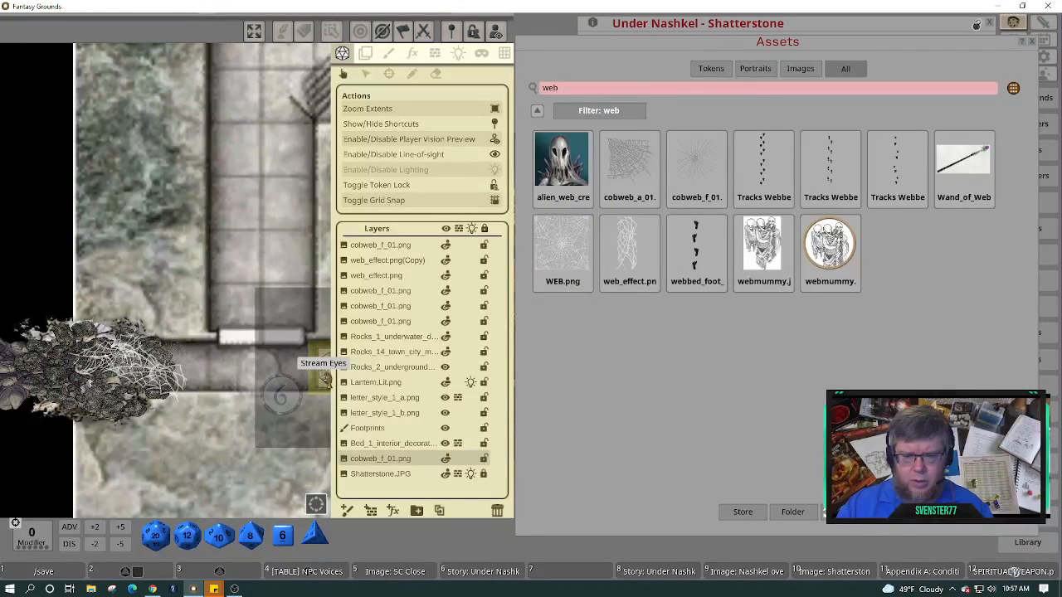
{"action": "double_click", "coordinate": [326, 378]}
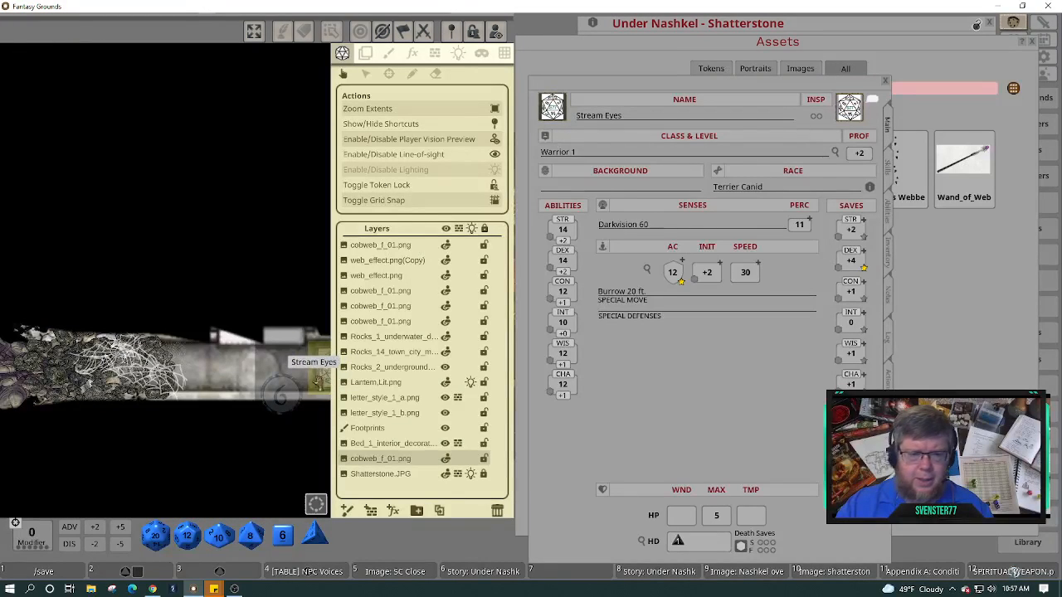
{"action": "left_click_drag", "start_coordinate": [319, 378], "coordinate": [311, 383]}
{"action": "scroll", "coordinate": [311, 378], "scroll_direction": "up", "scroll_amount": 1}
{"action": "scroll", "coordinate": [315, 374], "scroll_direction": "up", "scroll_amount": 2}
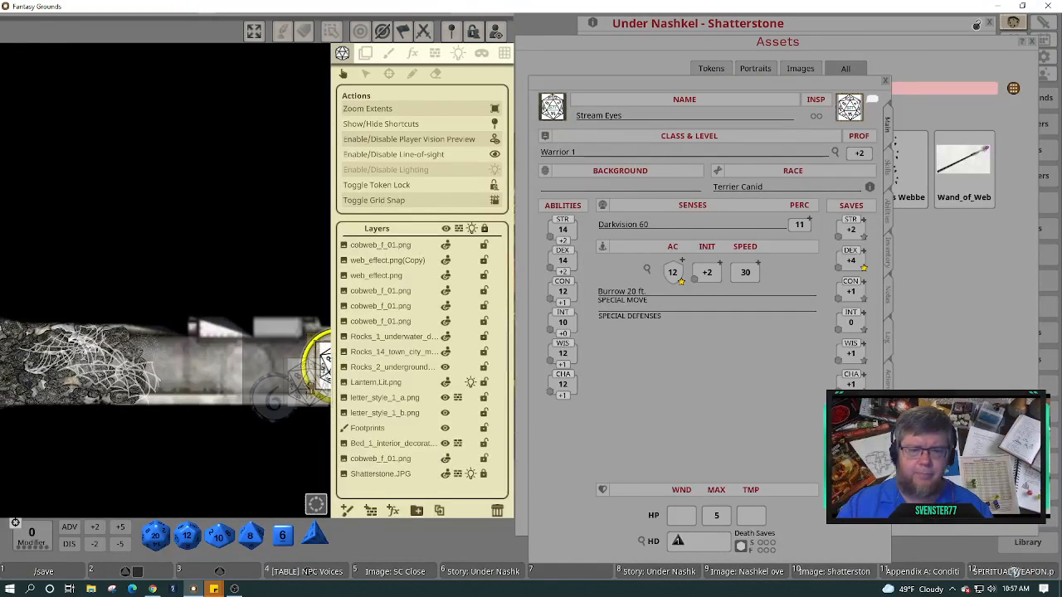
{"action": "scroll", "coordinate": [311, 386], "scroll_direction": "down", "scroll_amount": 2}
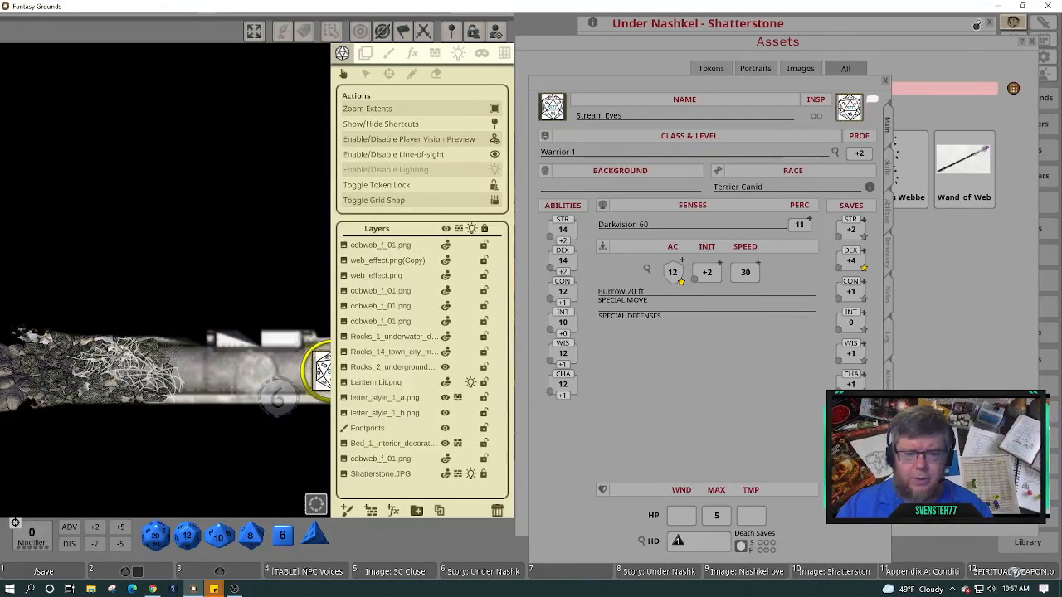
Select both web_effect.png layers over the debris and lower their tint alpha to 158.
{"action": "left_click", "coordinate": [388, 262]}
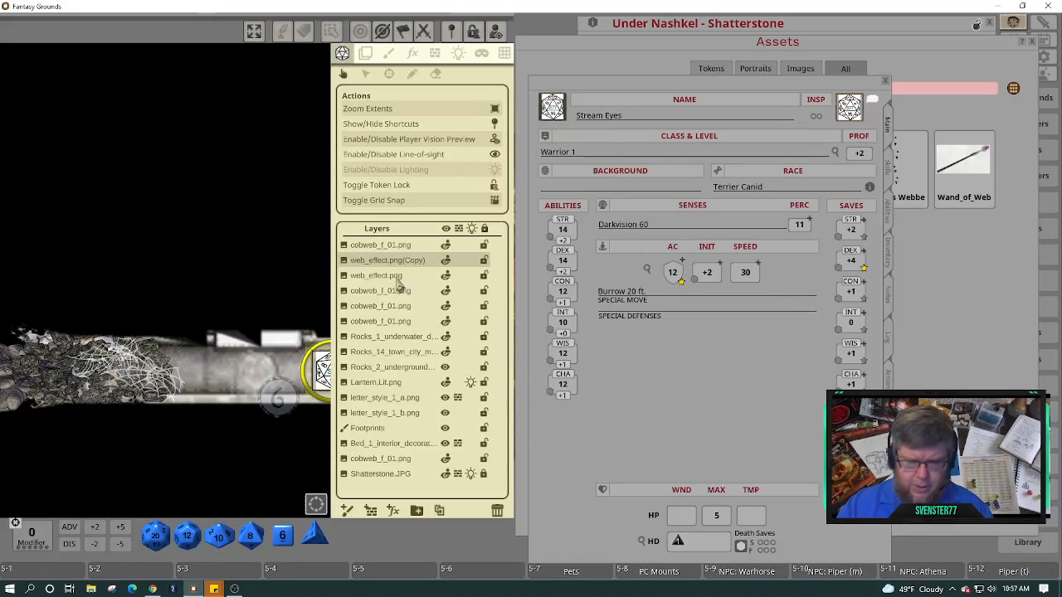
{"action": "left_click", "coordinate": [399, 276], "text": "ctrl"}
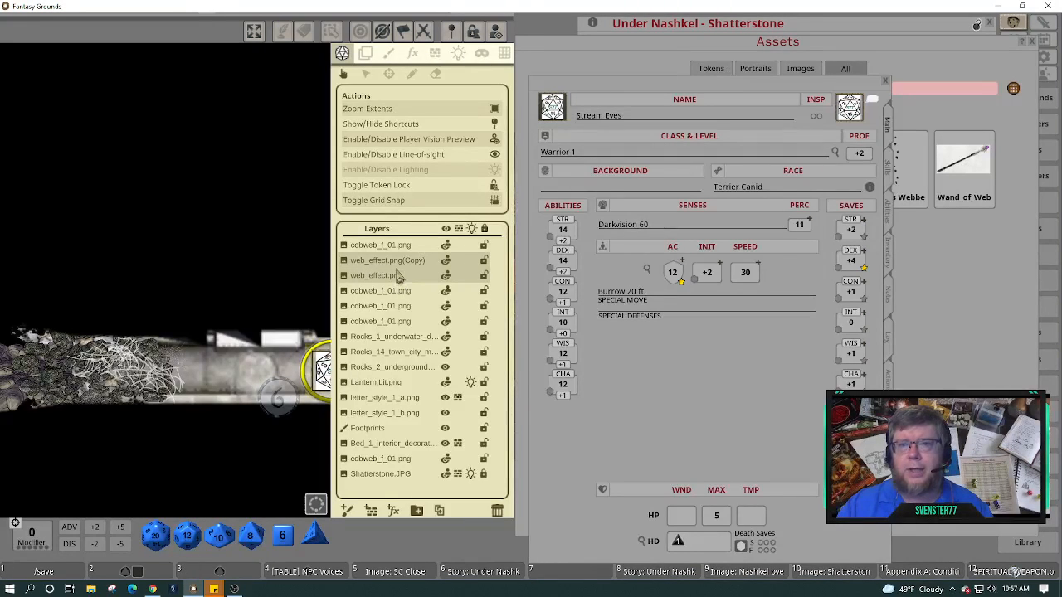
{"action": "left_click", "coordinate": [365, 53]}
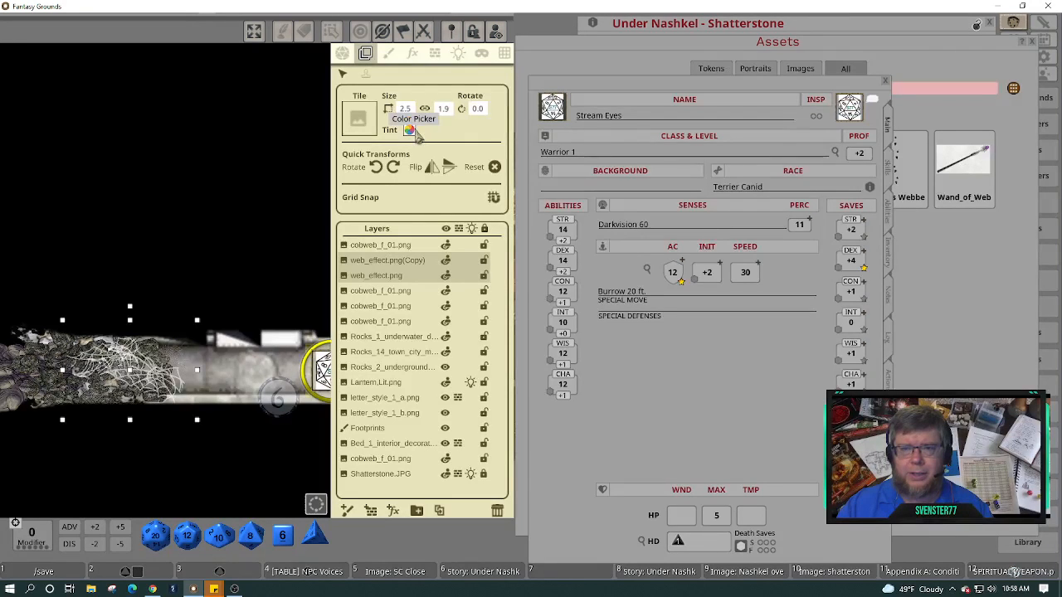
{"action": "left_click", "coordinate": [199, 378]}
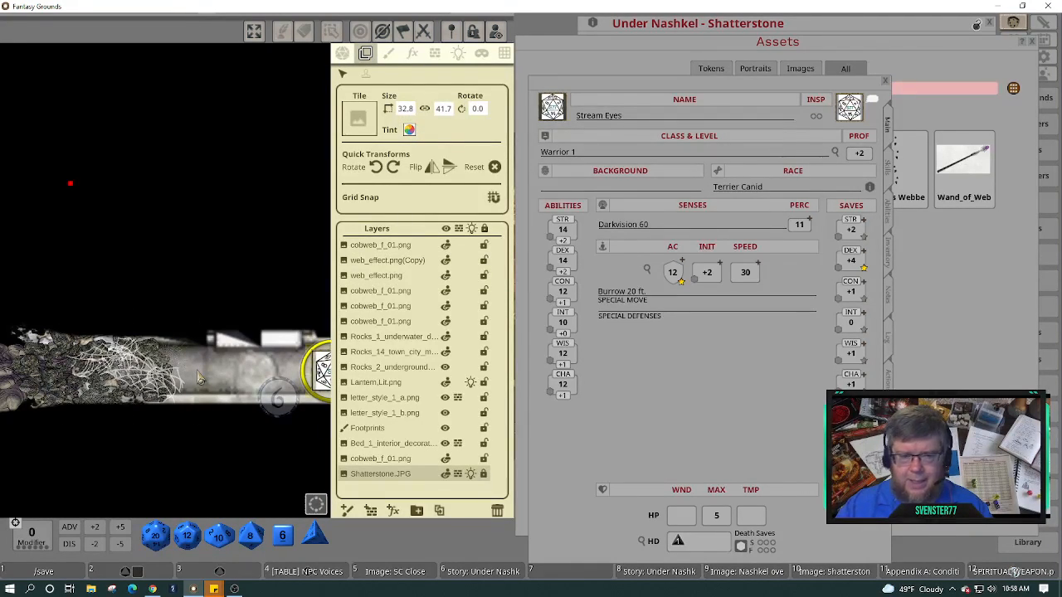
{"action": "scroll", "coordinate": [199, 377], "scroll_direction": "up", "scroll_amount": 2}
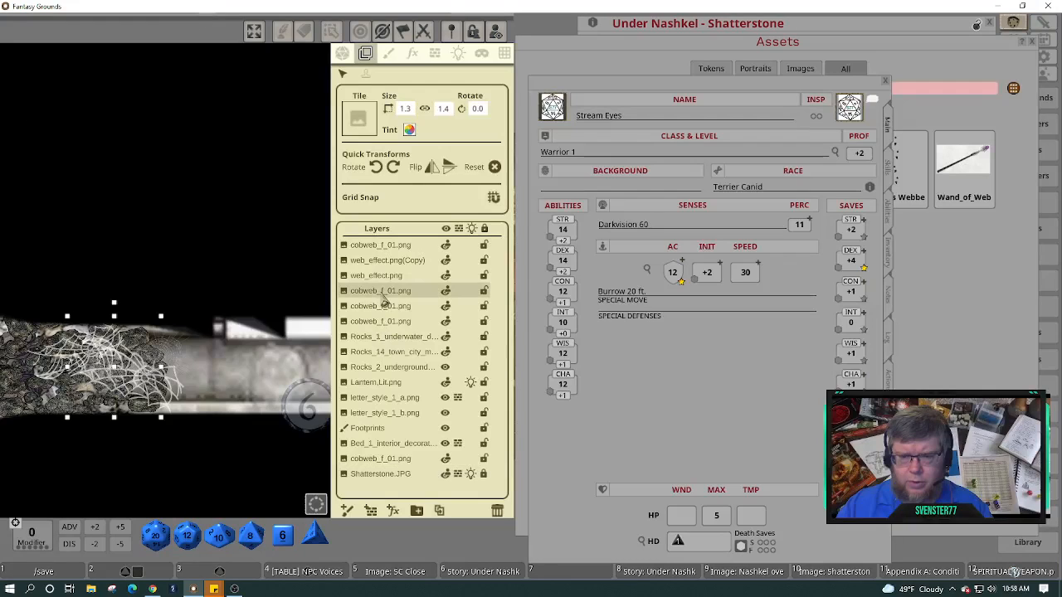
{"action": "left_click", "coordinate": [383, 292]}
{"action": "left_click", "coordinate": [383, 275]}
{"action": "left_click", "coordinate": [383, 262]}
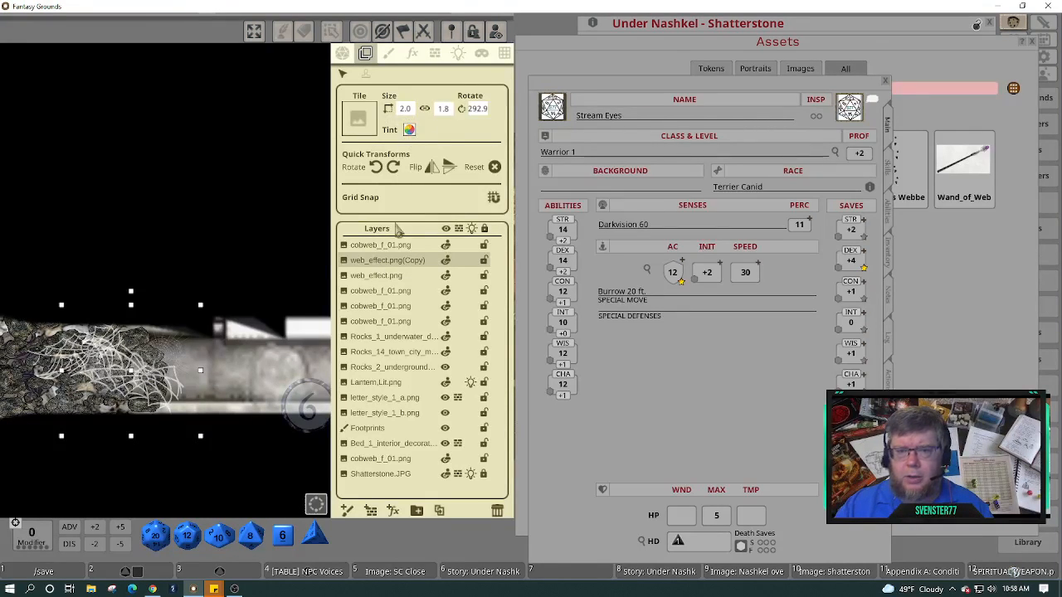
{"action": "left_click", "coordinate": [386, 282], "text": "ctrl"}
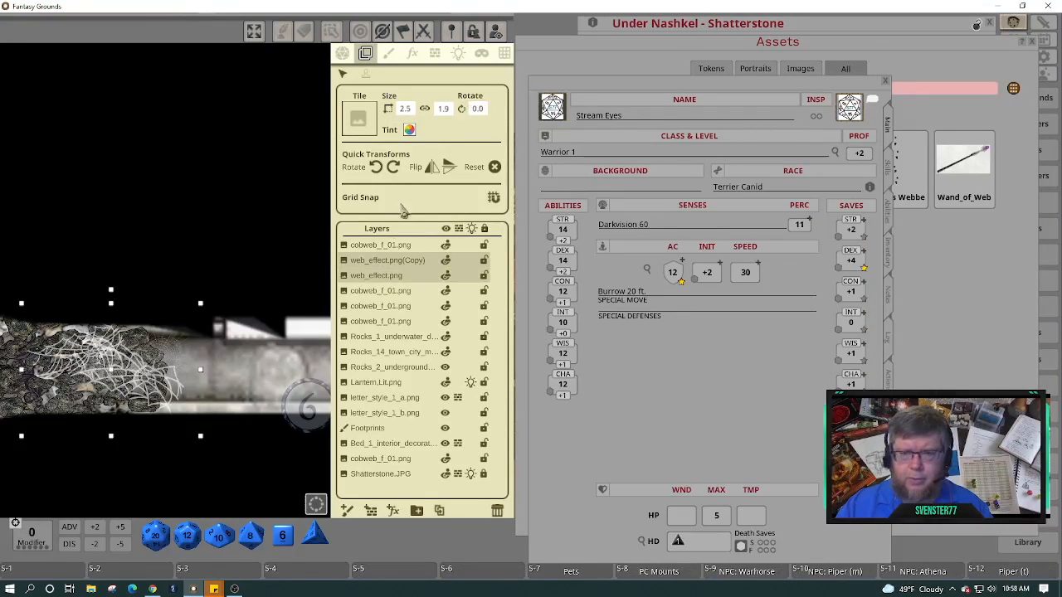
{"action": "left_click", "coordinate": [409, 130]}
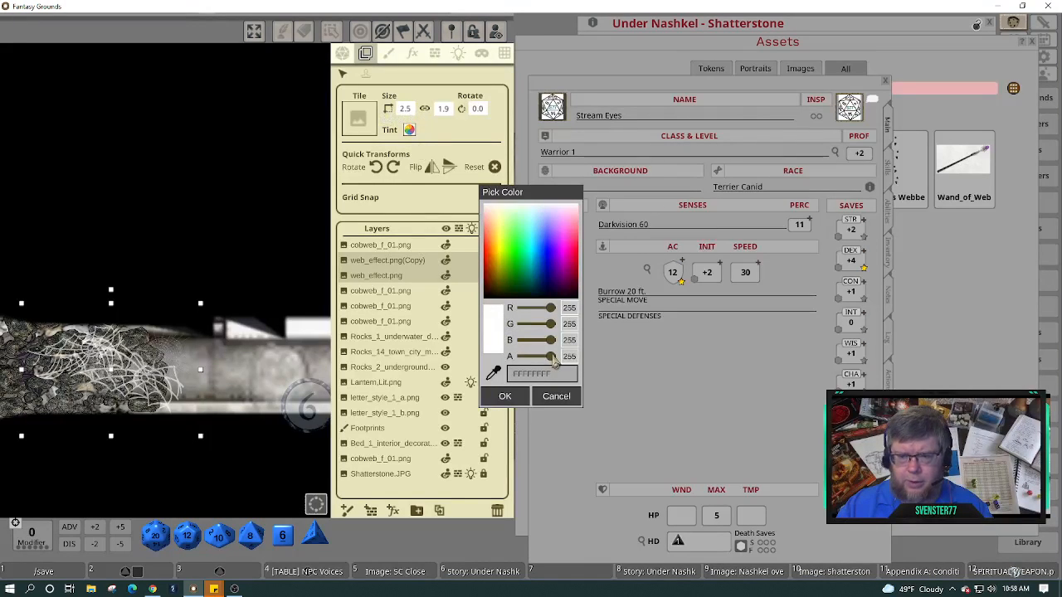
{"action": "left_click_drag", "start_coordinate": [552, 357], "coordinate": [540, 363]}
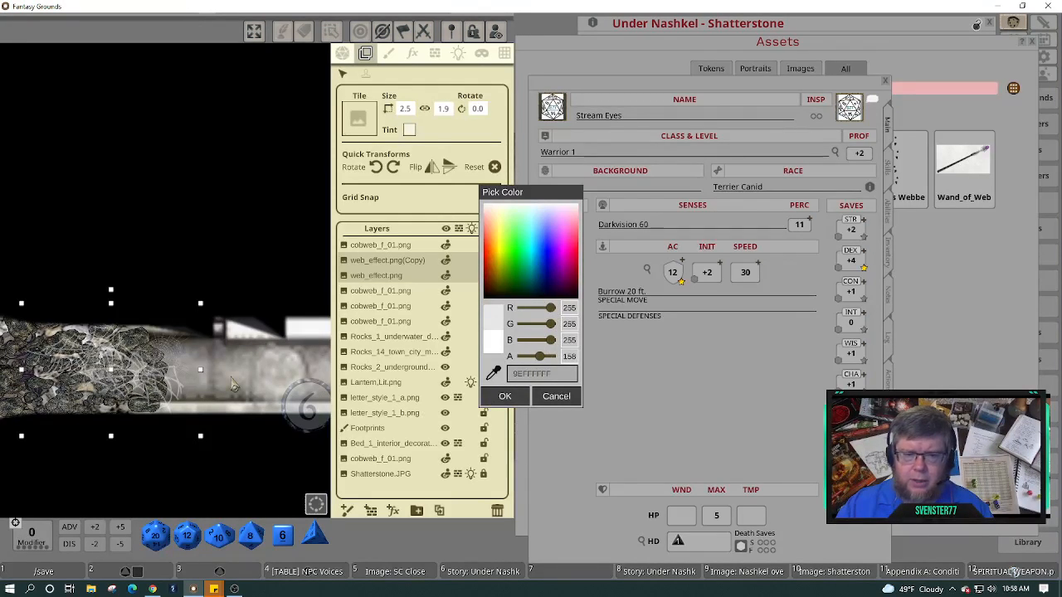
{"action": "left_click", "coordinate": [505, 396]}
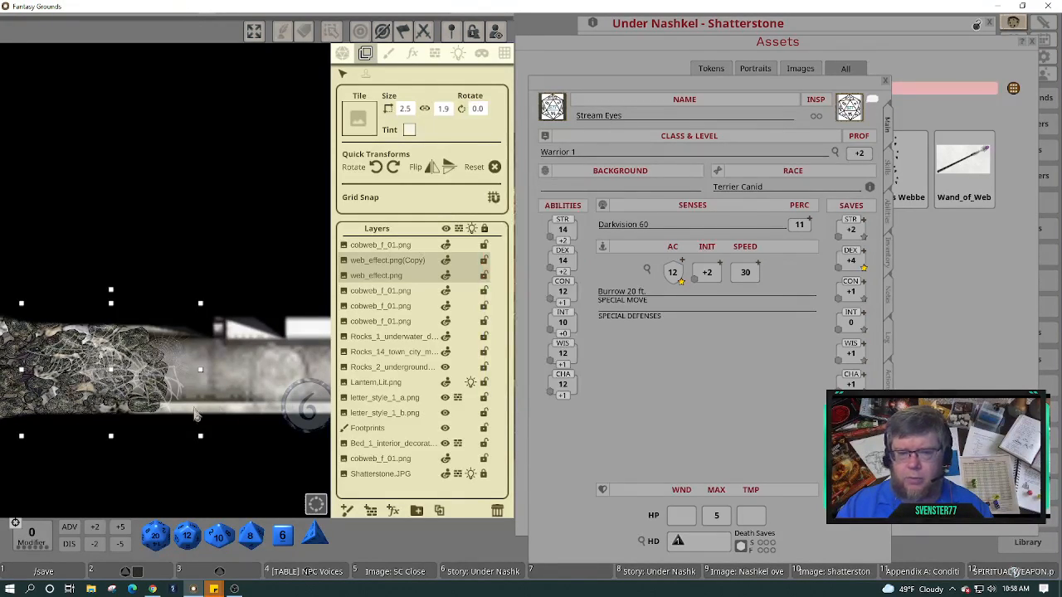
Inspect the faded webs over hallway 6's debris up close and turn off the player vision preview.
{"action": "left_click", "coordinate": [235, 391]}
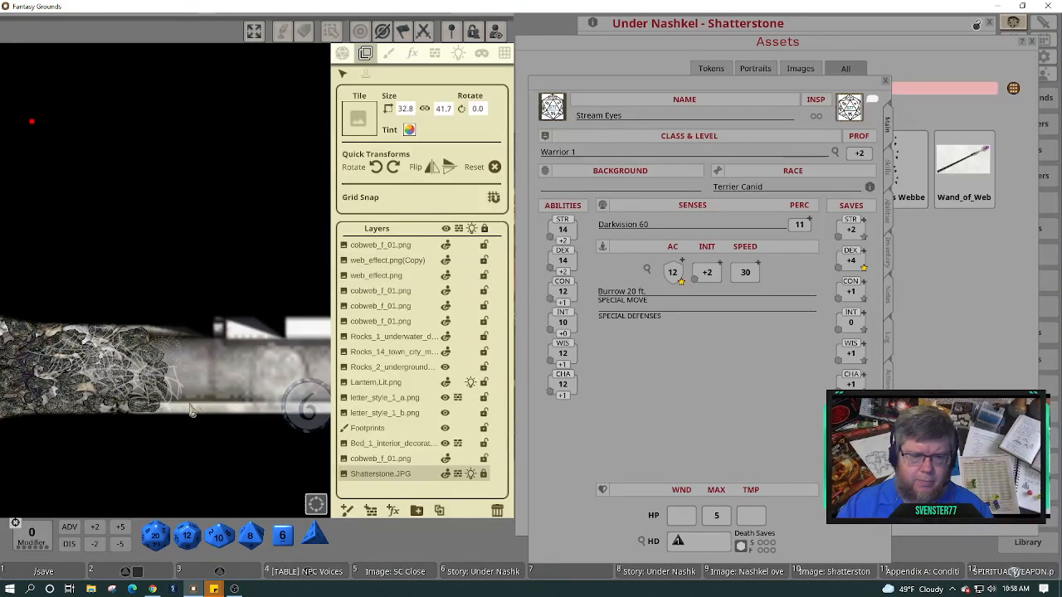
{"action": "scroll", "coordinate": [147, 365], "scroll_direction": "up", "scroll_amount": 2}
{"action": "scroll", "coordinate": [146, 370], "scroll_direction": "up", "scroll_amount": 3}
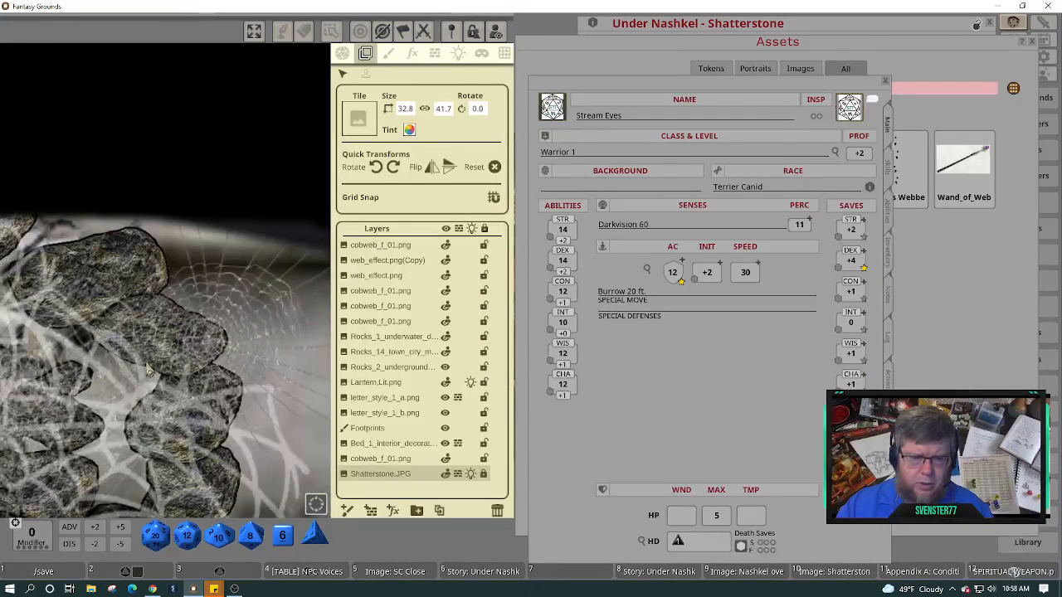
{"action": "scroll", "coordinate": [147, 370], "scroll_direction": "down", "scroll_amount": 5}
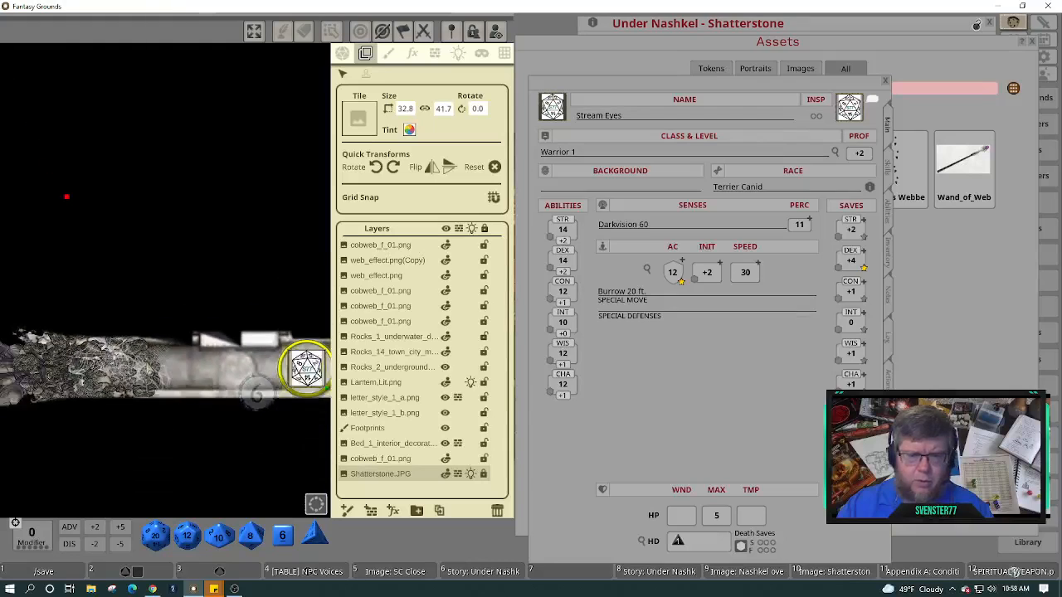
{"action": "scroll", "coordinate": [124, 369], "scroll_direction": "down", "scroll_amount": 1}
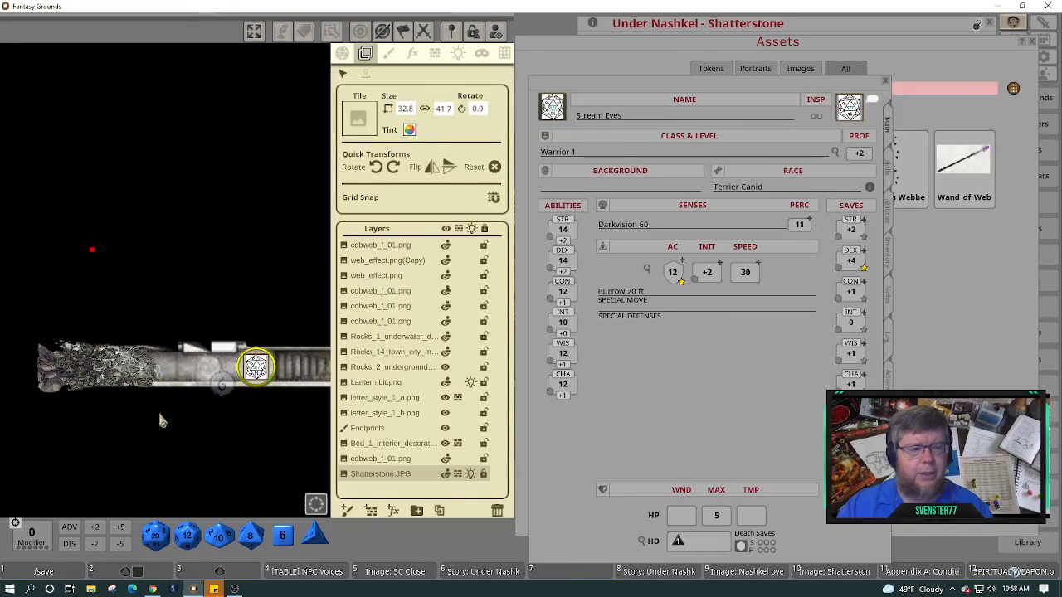
{"action": "left_click", "coordinate": [342, 53]}
{"action": "left_click", "coordinate": [495, 138]}
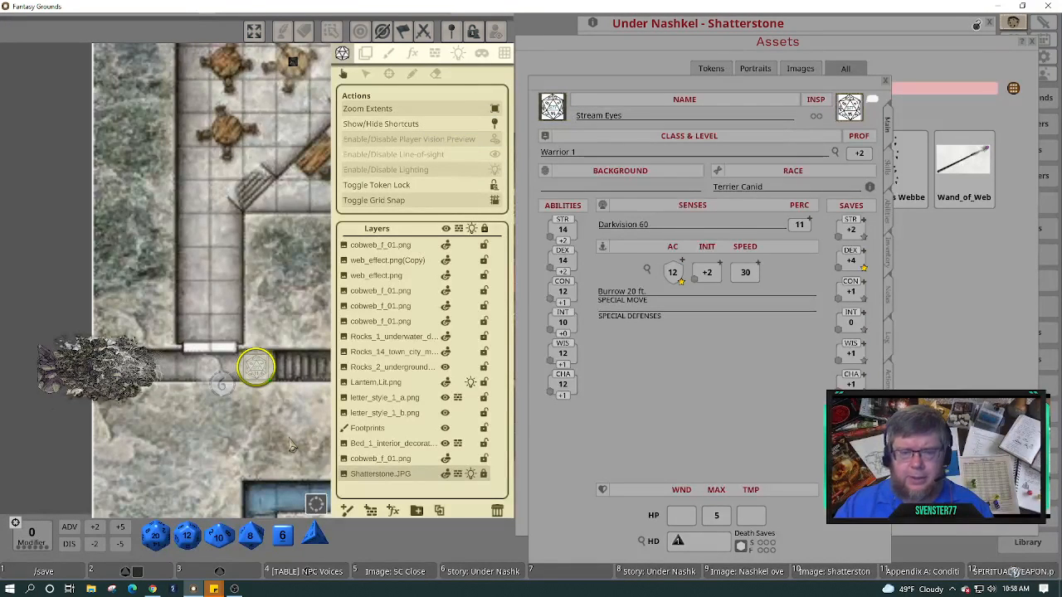
Close the Stream Eyes character sheet and the Assets window to get back to the Shatterstone story.
{"action": "left_click_drag", "start_coordinate": [290, 444], "coordinate": [55, 214]}
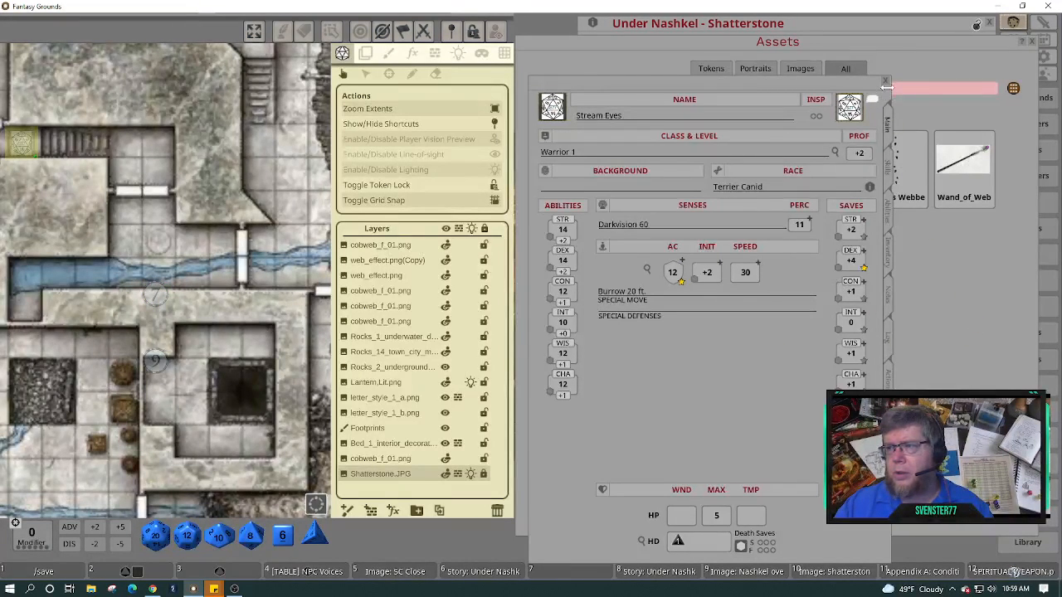
{"action": "left_click", "coordinate": [885, 83]}
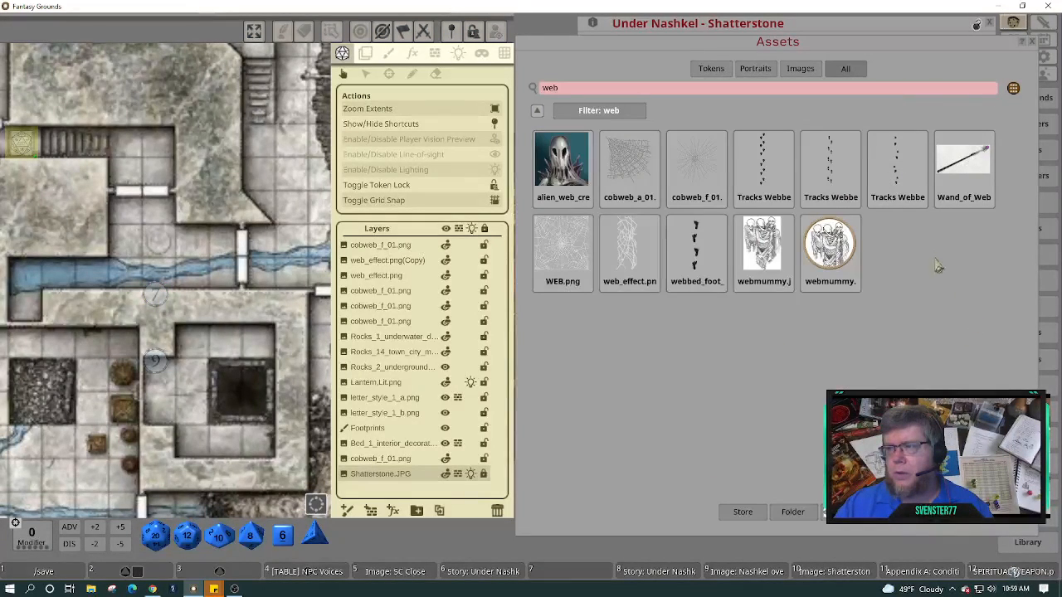
{"action": "left_click", "coordinate": [1032, 41]}
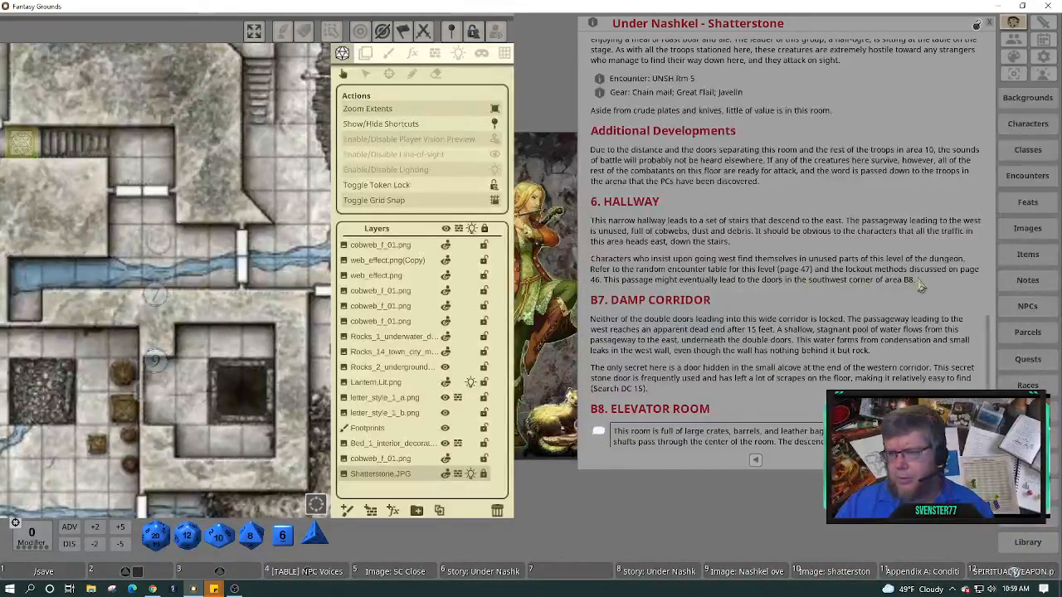
In 6. Hallway, delete the paragraph about characters going west and split off the opening description through "dust and debris" as a boxed read-aloud frame.
{"action": "left_click_drag", "start_coordinate": [921, 286], "coordinate": [594, 264]}
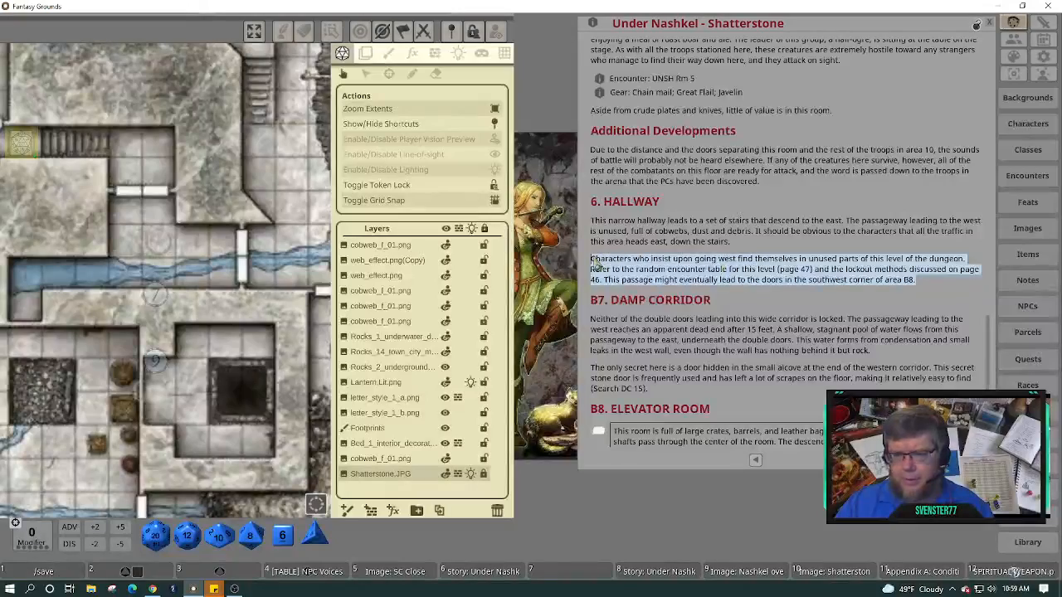
{"action": "key", "text": "Delete"}
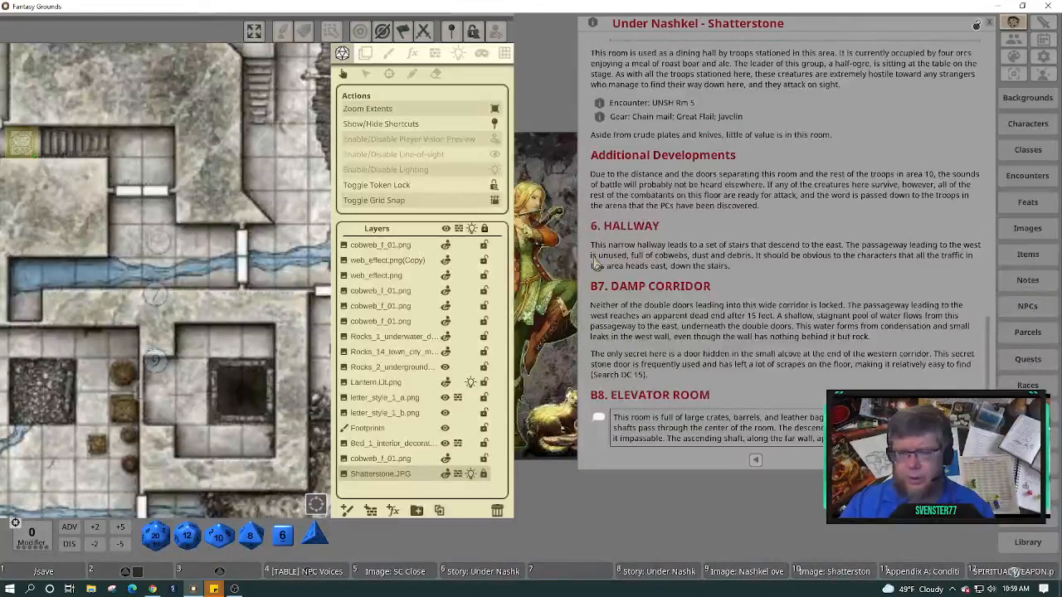
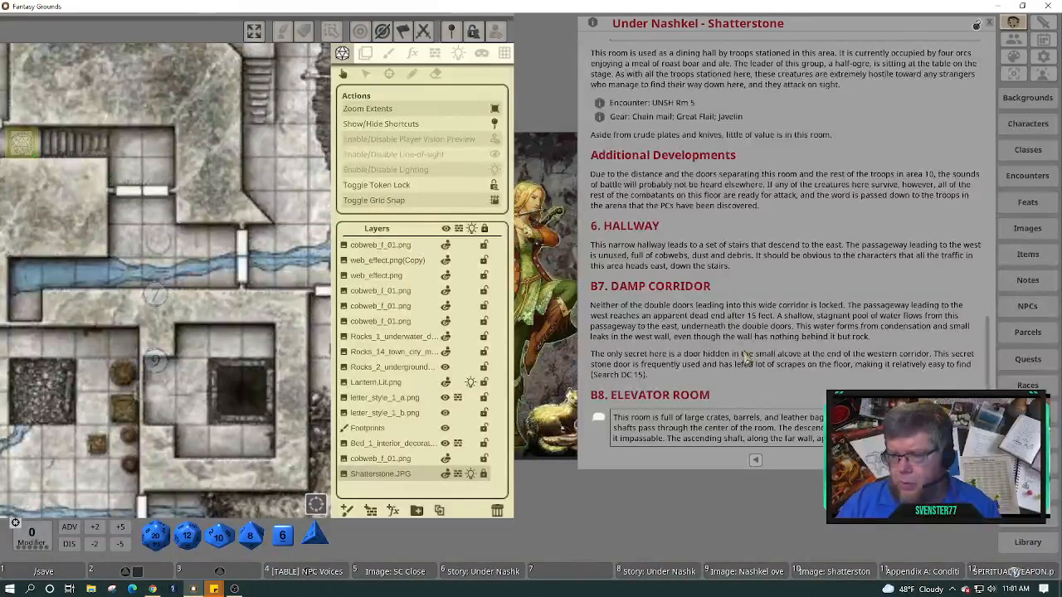
{"action": "left_click", "coordinate": [727, 306]}
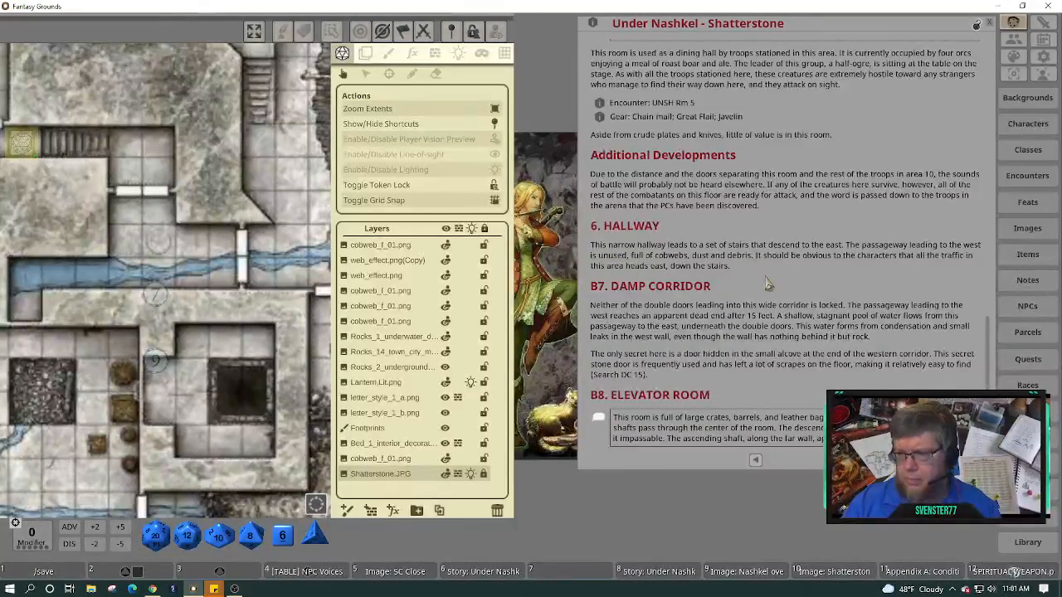
{"action": "key", "text": "Return"}
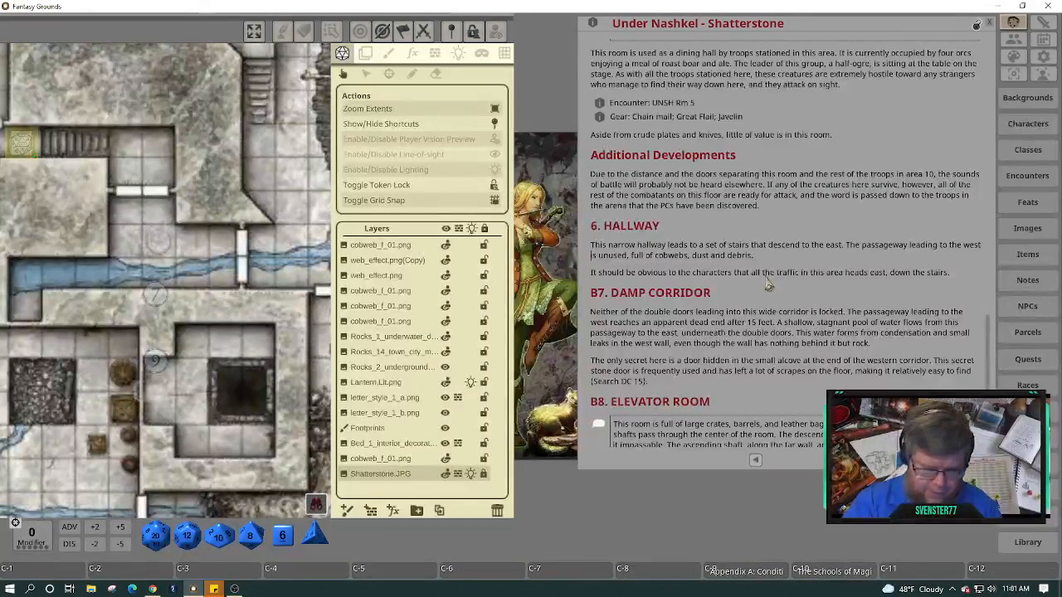
{"action": "key", "text": "ctrl+3"}
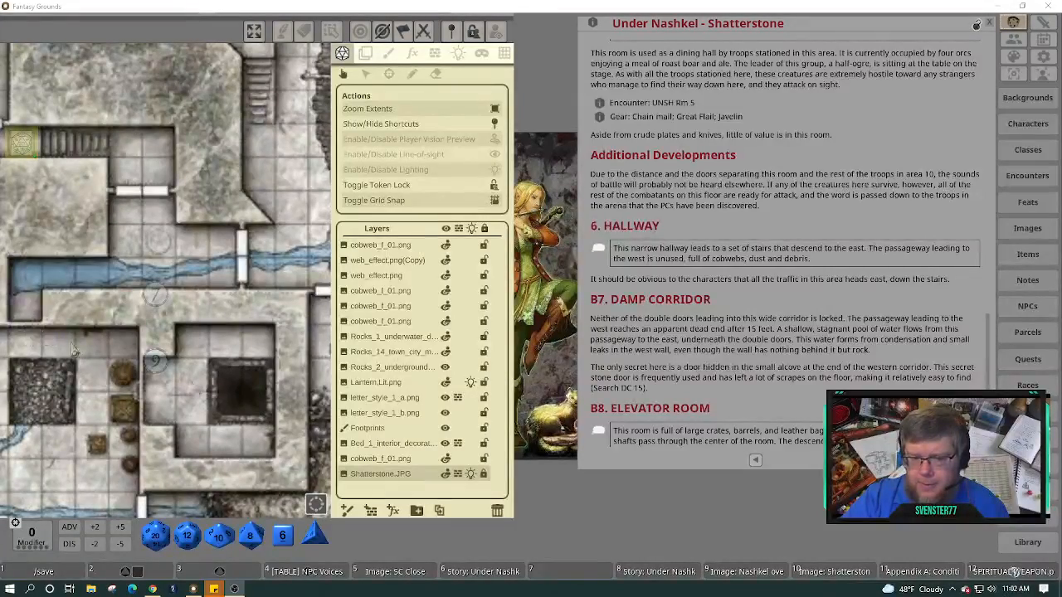
Examine the damp corridor and elevator room on the map, including their line-of-sight walls and doors, against the story text.
{"action": "left_click_drag", "start_coordinate": [111, 409], "coordinate": [244, 320]}
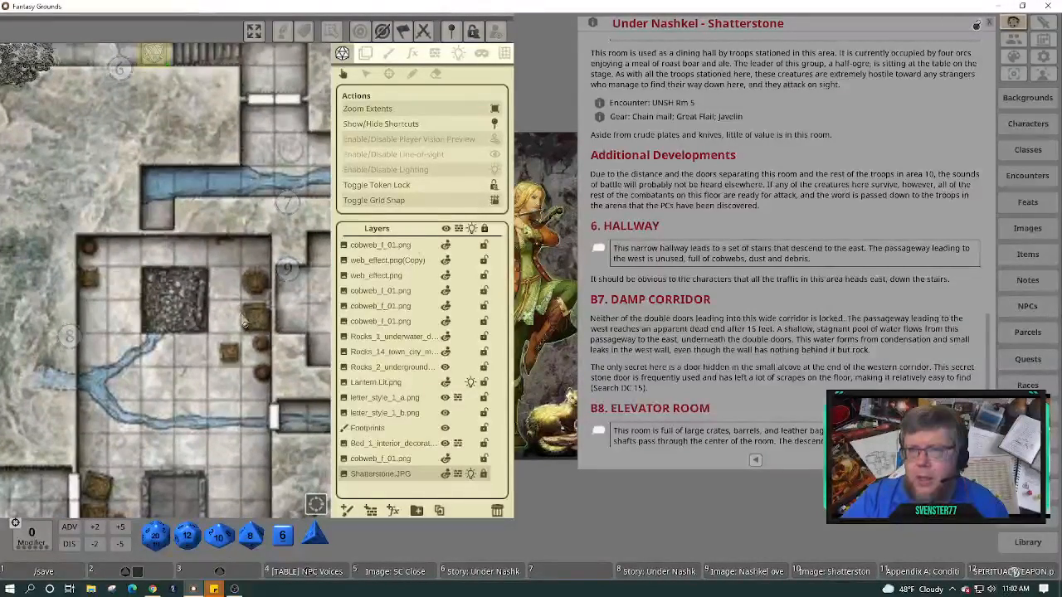
{"action": "left_click", "coordinate": [436, 54]}
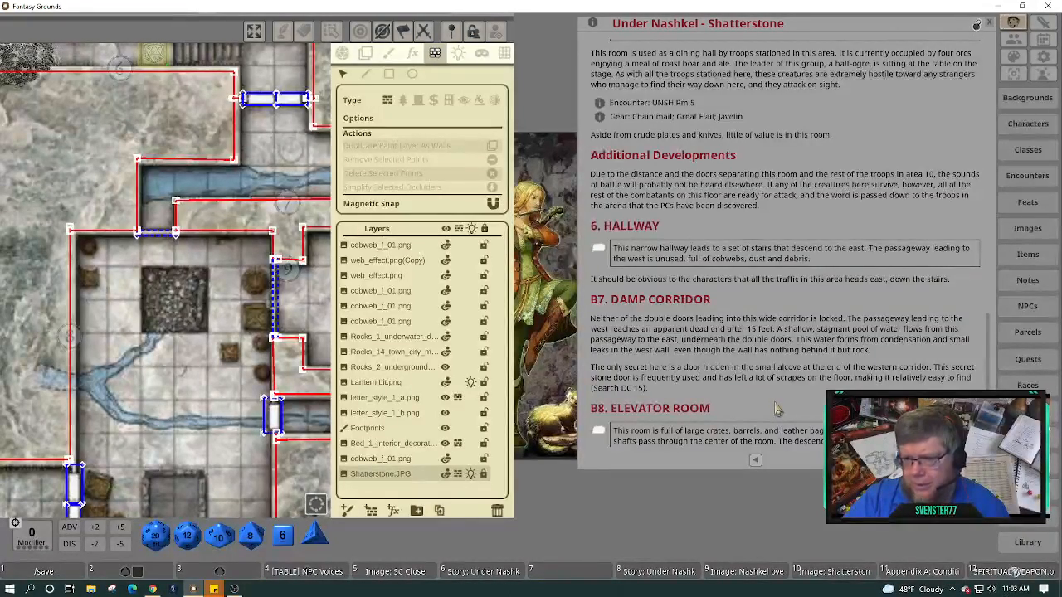
{"action": "left_click", "coordinate": [343, 54]}
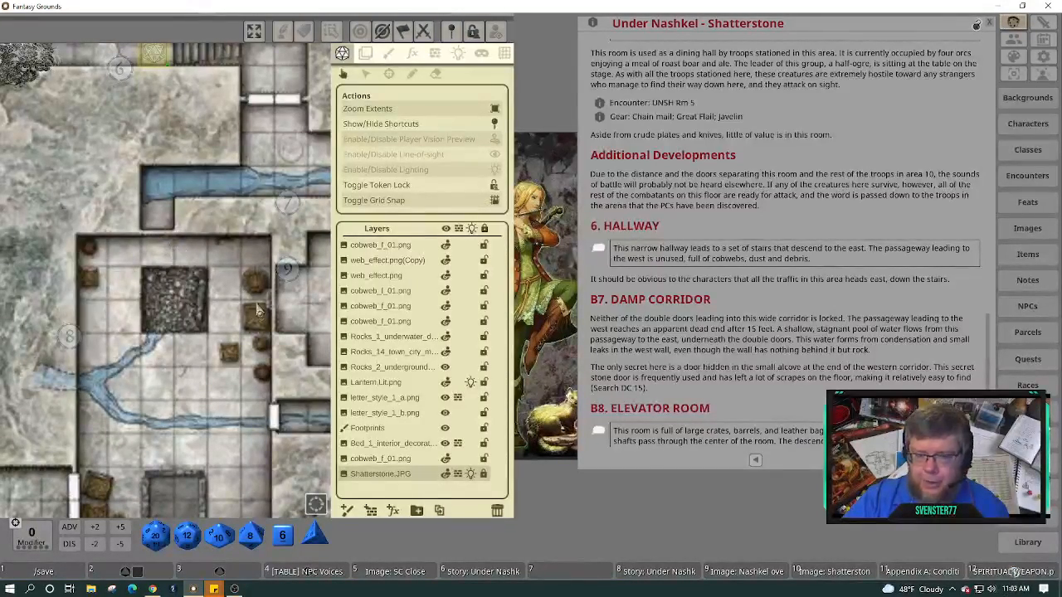
{"action": "left_click_drag", "start_coordinate": [209, 371], "coordinate": [193, 292]}
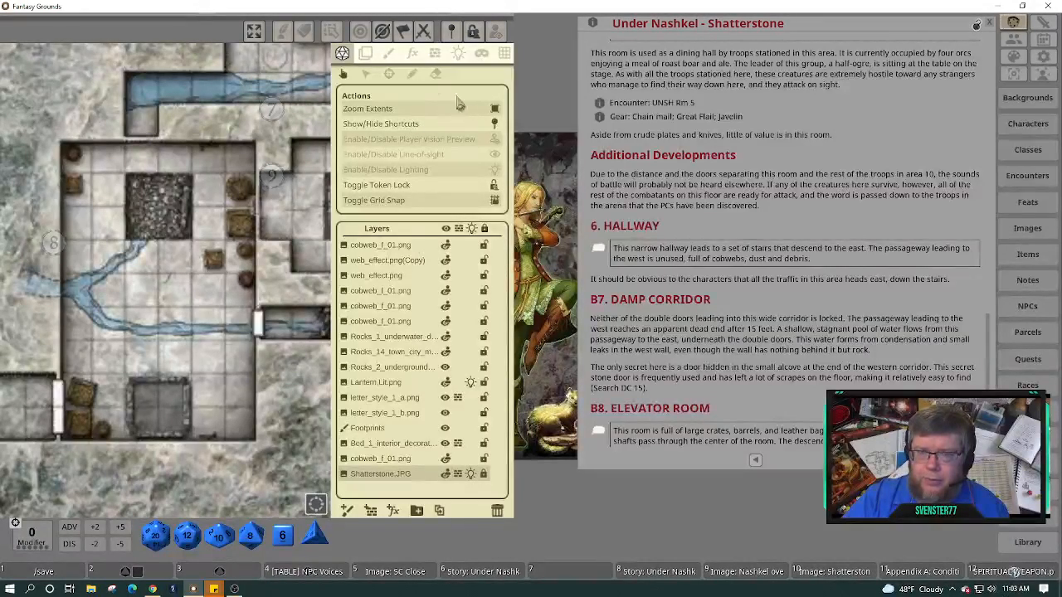
{"action": "left_click_drag", "start_coordinate": [180, 321], "coordinate": [119, 355]}
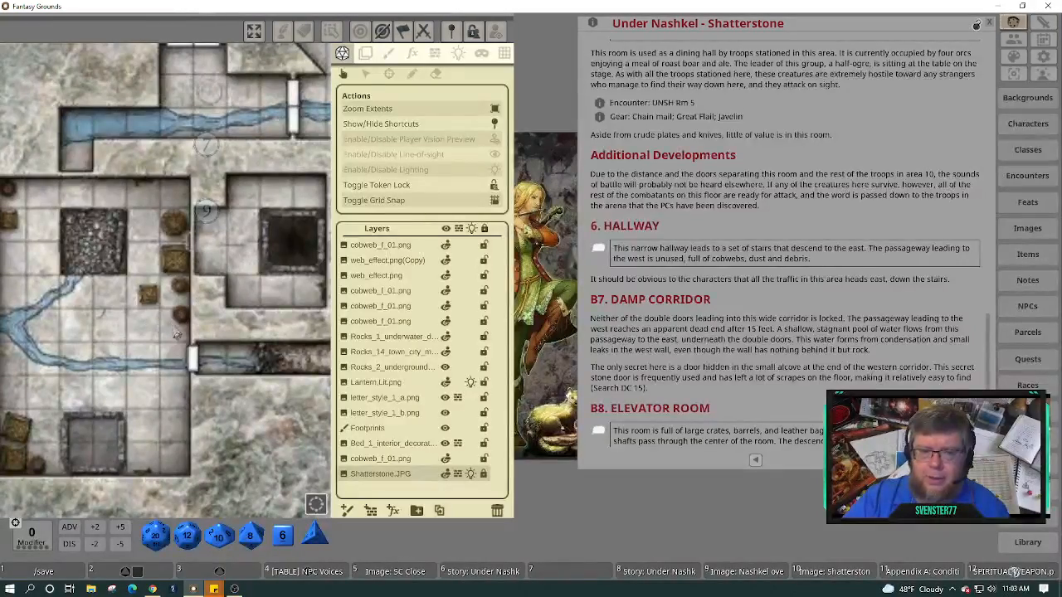
{"action": "scroll", "coordinate": [197, 322], "scroll_direction": "down", "scroll_amount": 4}
{"action": "scroll", "coordinate": [197, 322], "scroll_direction": "down", "scroll_amount": 1}
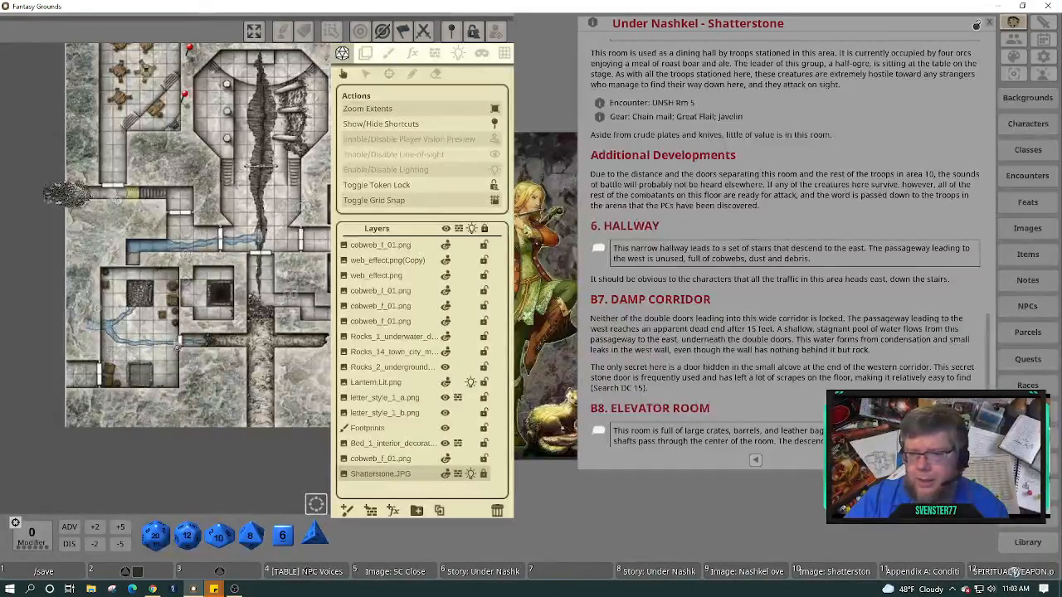
In B7. Damp Corridor, start a new paragraph at "A shallow, stagnant pool" and end that paragraph at "west wall.", removing the clause about nothing but rock.
{"action": "scroll", "coordinate": [685, 326], "scroll_direction": "down", "scroll_amount": 1}
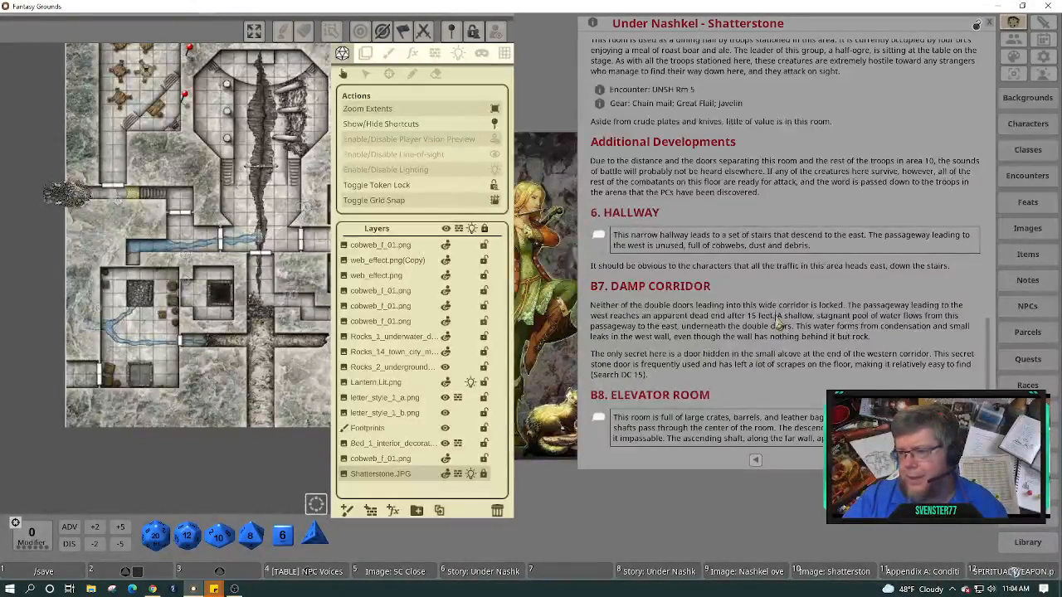
{"action": "key", "text": "Return"}
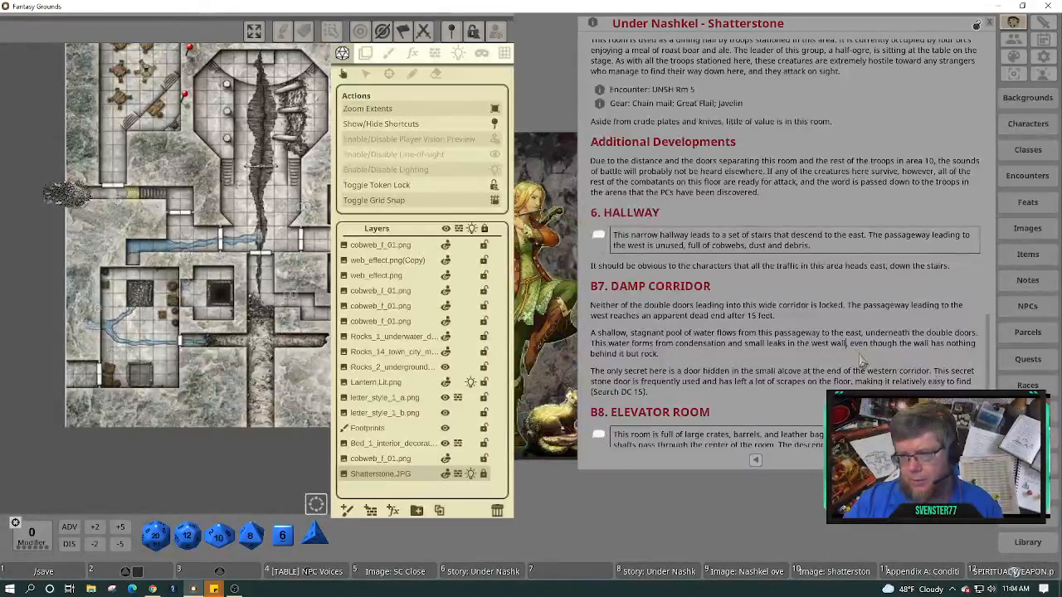
{"action": "key", "text": "Return"}
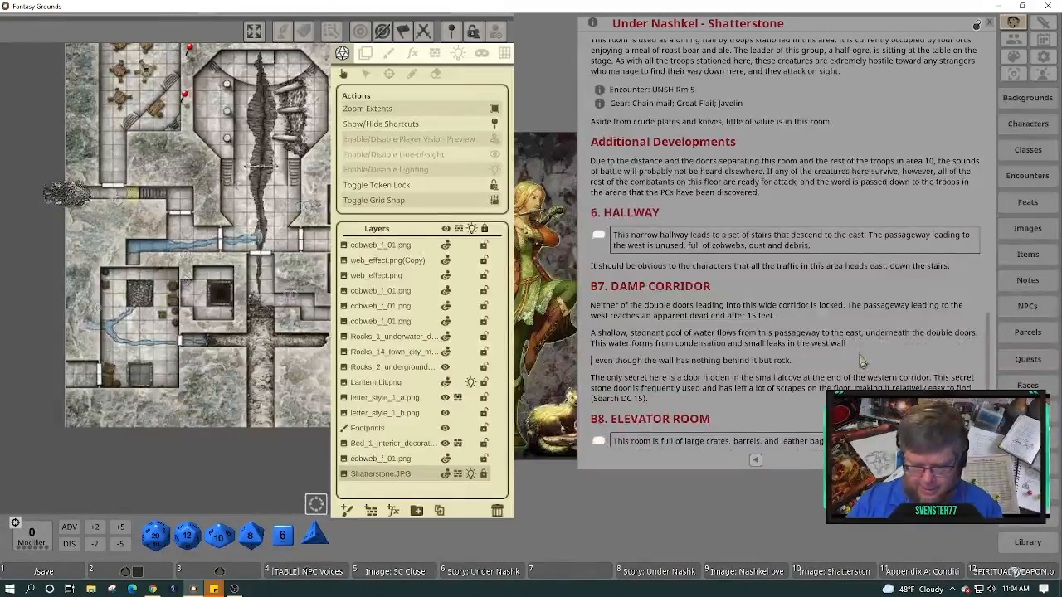
{"action": "key", "text": "shift+End"}
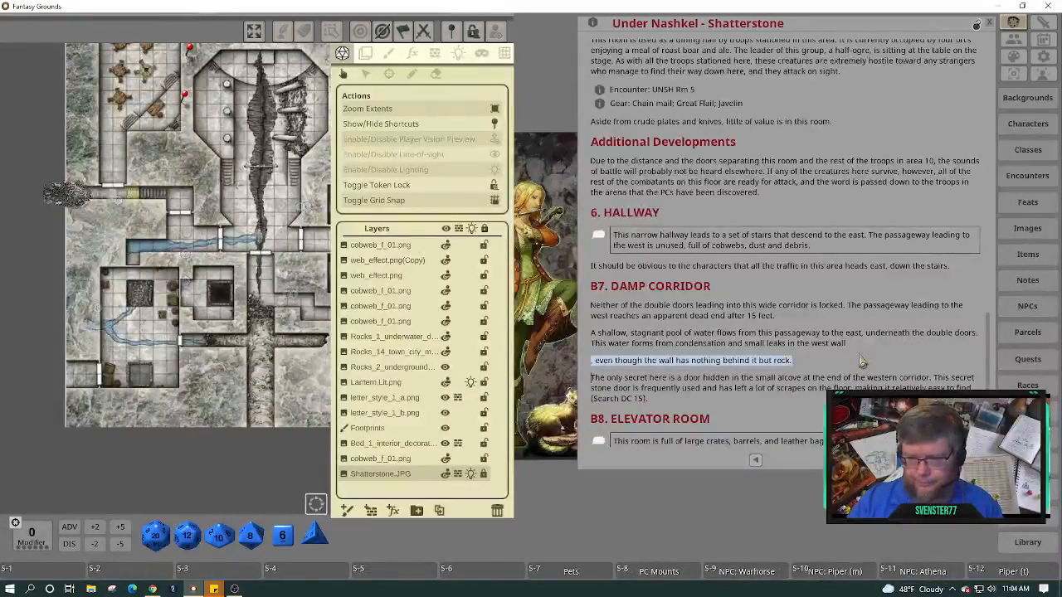
{"action": "key", "text": "BackSpace"}
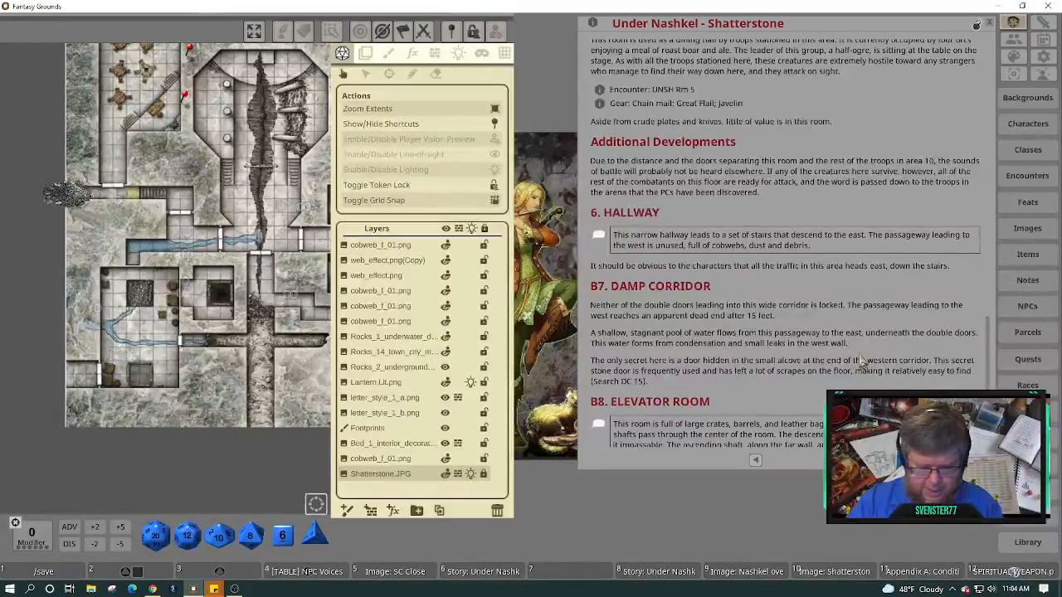
Turn the "A shallow, stagnant pool" paragraph in B7. Damp Corridor into a boxed read-aloud frame.
{"action": "key", "text": "ctrl+2"}
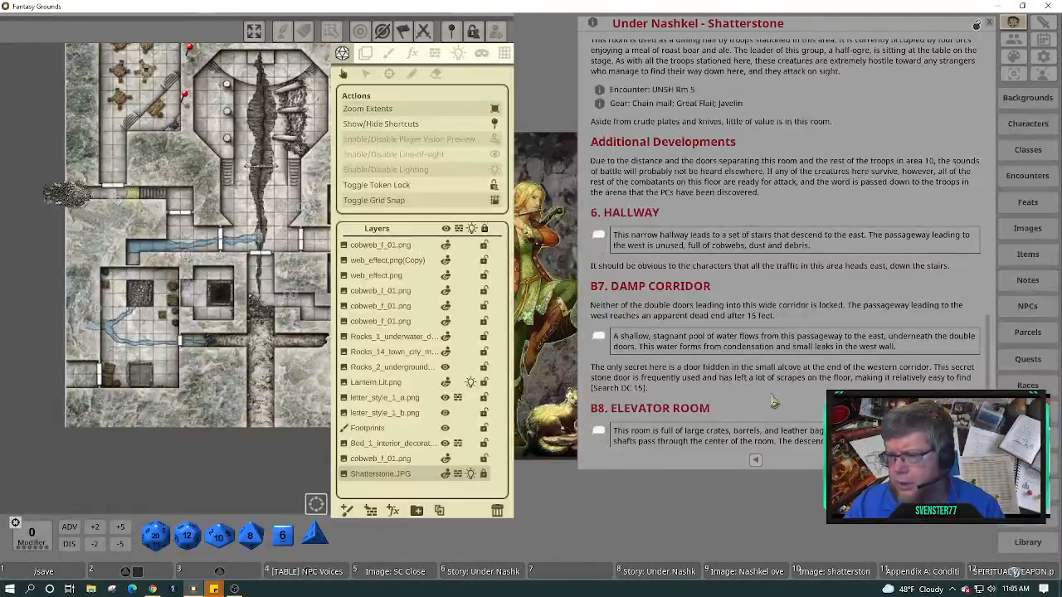
{"action": "scroll", "coordinate": [774, 402], "scroll_direction": "down", "scroll_amount": 1}
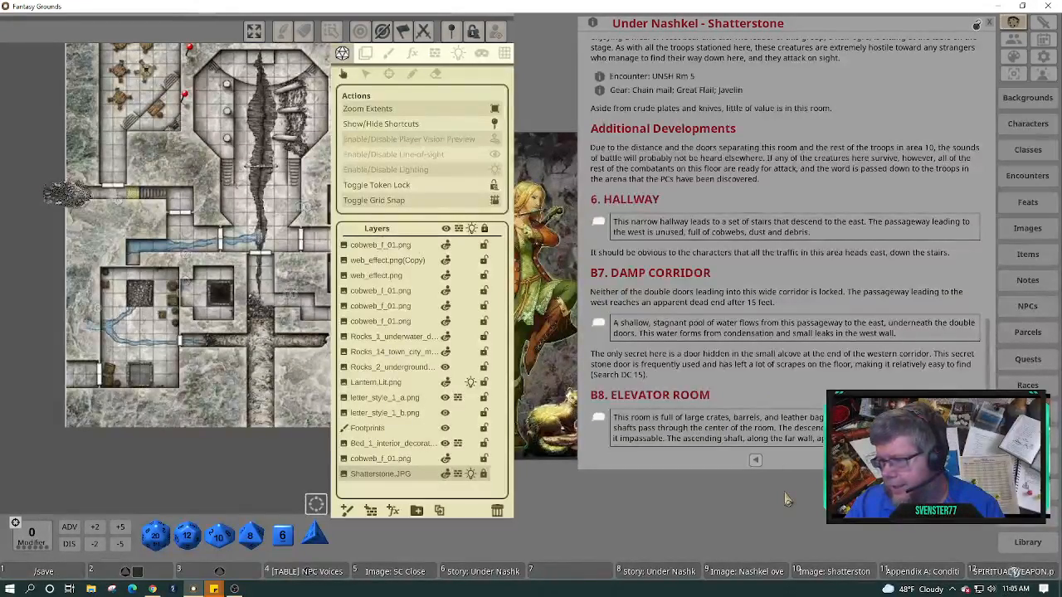
Show the line-of-sight walls and doors on the map and examine them around the damp corridor and elevator room.
{"action": "scroll", "coordinate": [118, 340], "scroll_direction": "up", "scroll_amount": 3}
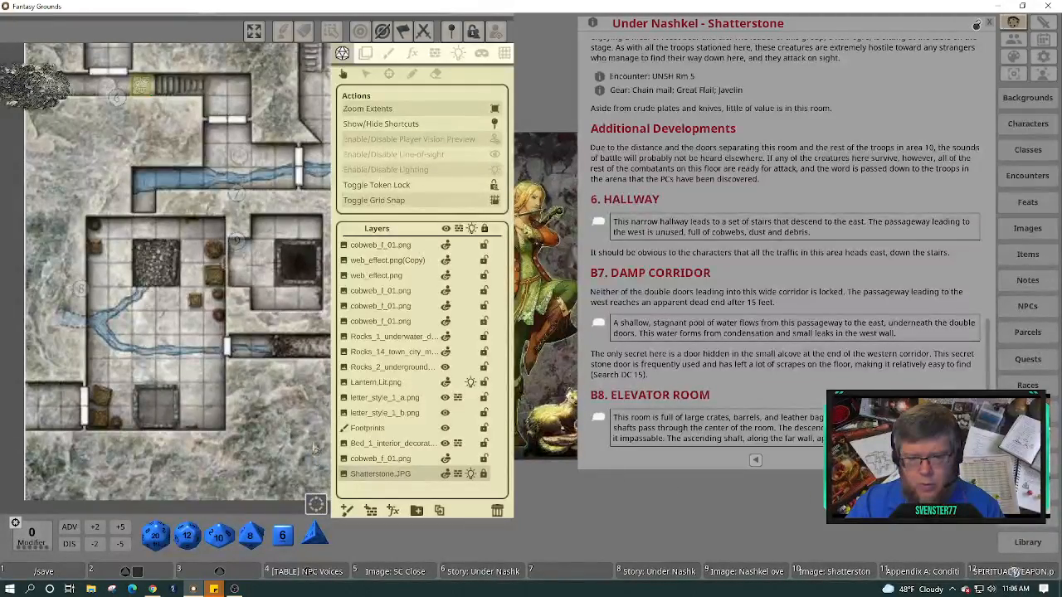
{"action": "mouse_move", "coordinate": [316, 448]}
{"action": "left_mouse_down"}
{"action": "mouse_move", "coordinate": [290, 427]}
{"action": "mouse_move", "coordinate": [126, 390]}
{"action": "mouse_move", "coordinate": [178, 415]}
{"action": "mouse_move", "coordinate": [320, 445]}
{"action": "left_mouse_up"}
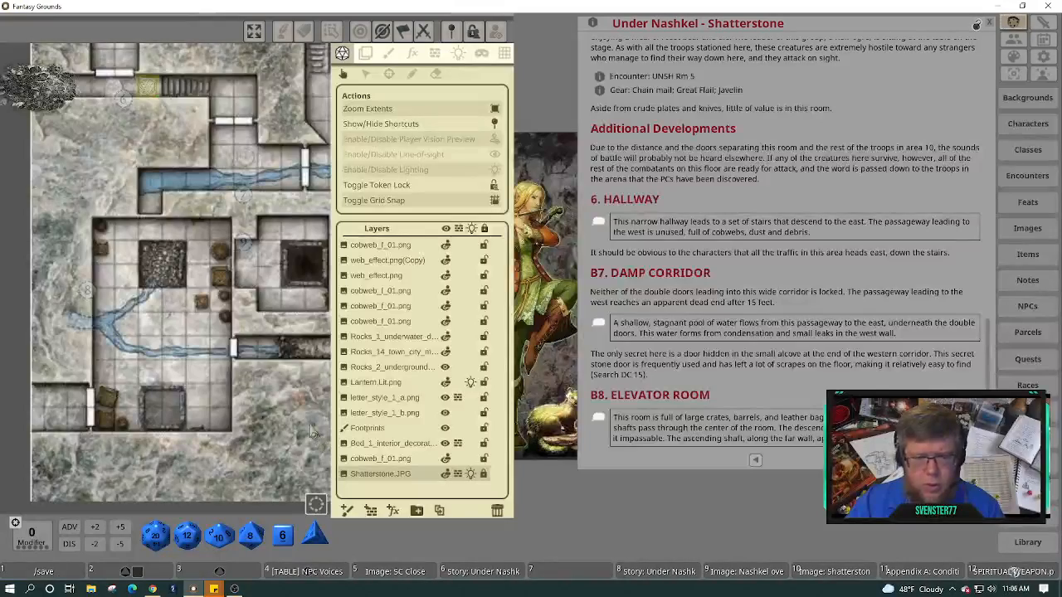
{"action": "left_click", "coordinate": [435, 54]}
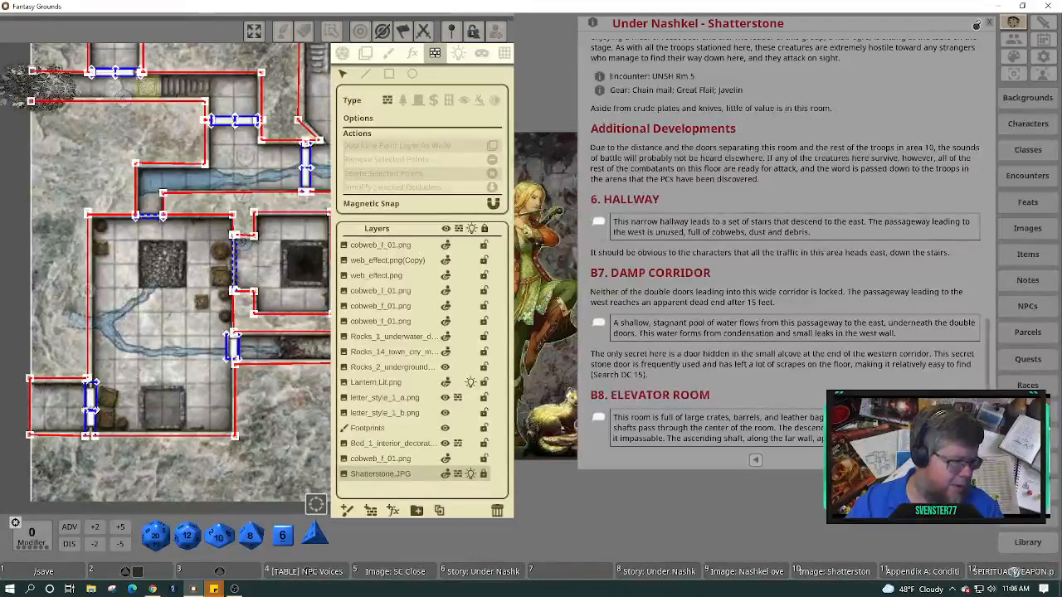
Minimize Fantasy Grounds and launch Foxit PhantomPDF, continuing with the Express edition.
{"action": "key", "text": "super+e"}
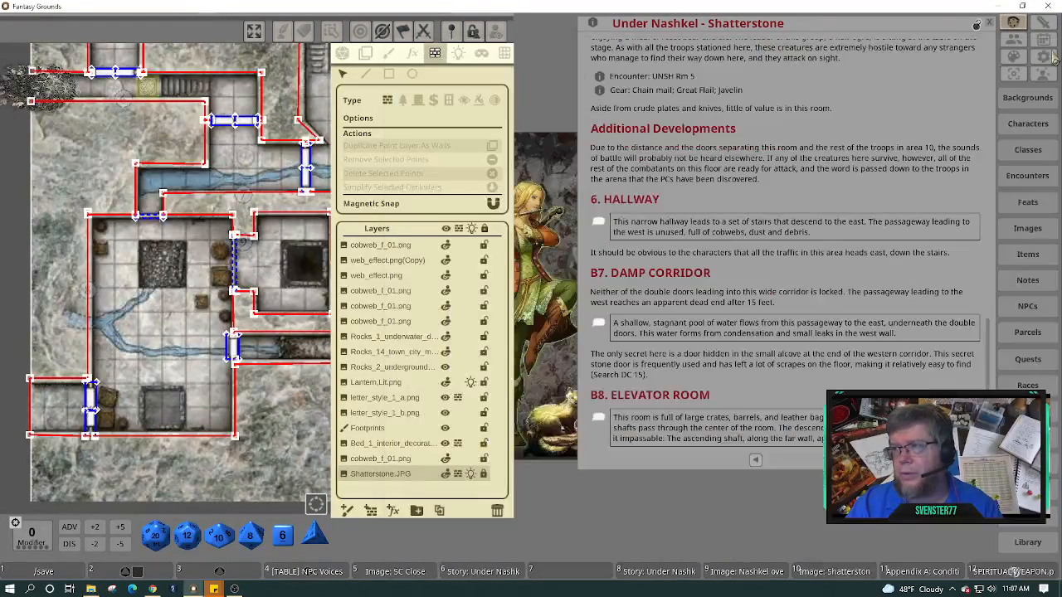
{"action": "left_click", "coordinate": [1044, 49]}
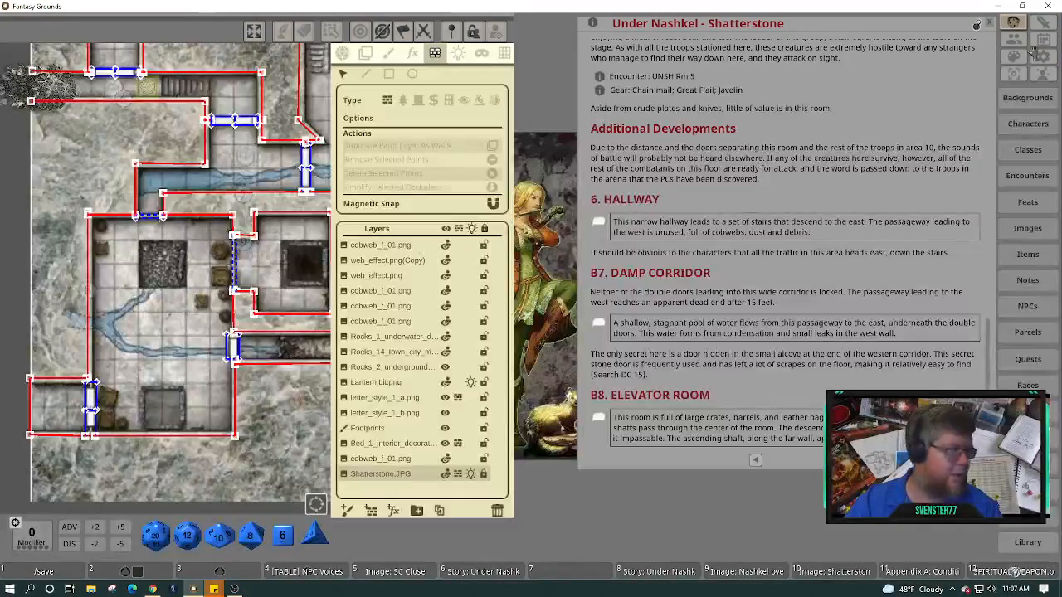
{"action": "left_click", "coordinate": [1004, 6]}
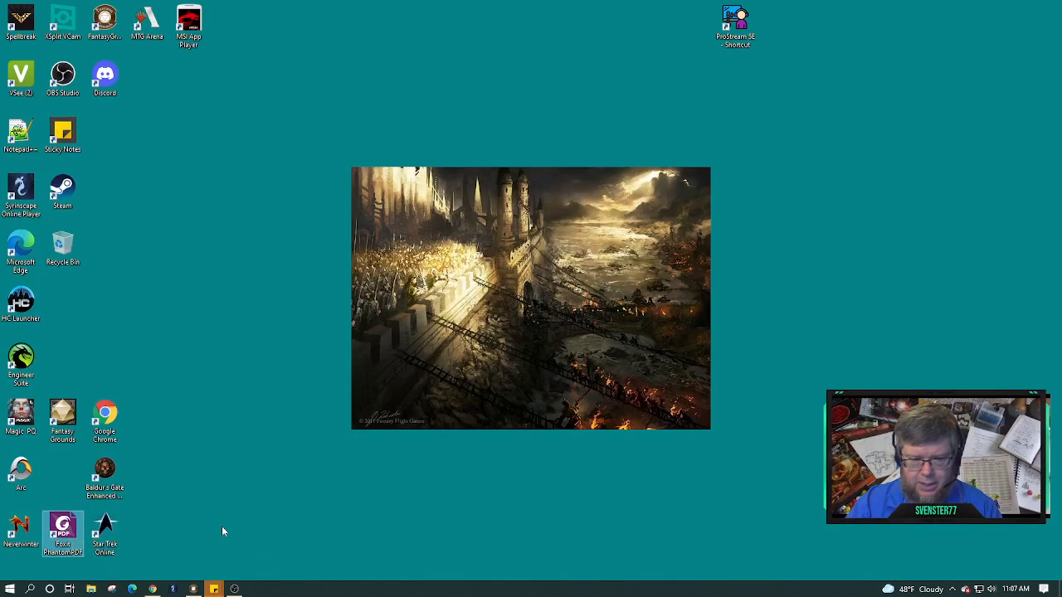
{"action": "double_click", "coordinate": [72, 524]}
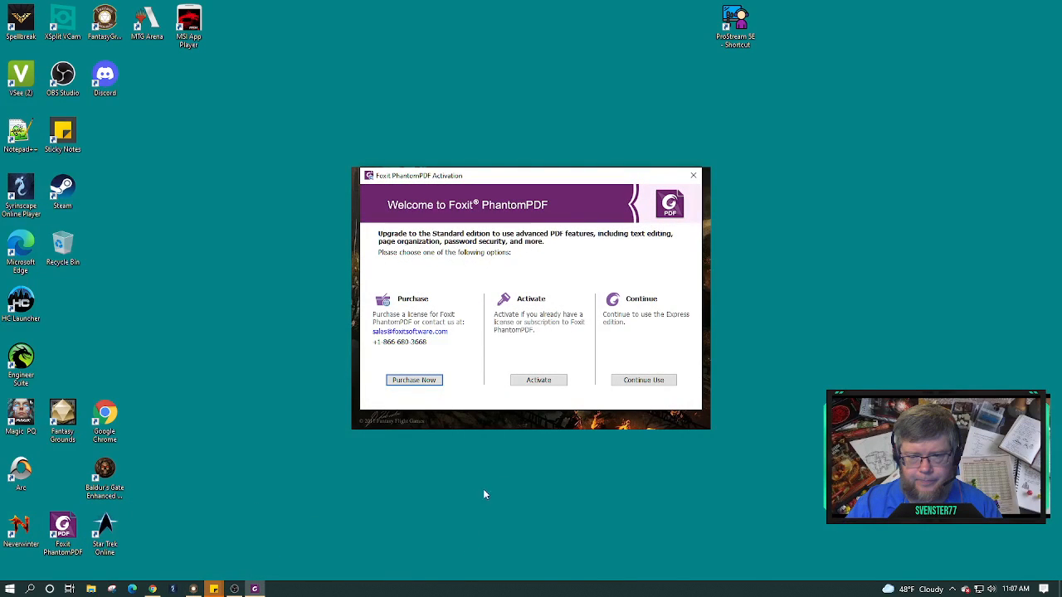
{"action": "left_click", "coordinate": [645, 380]}
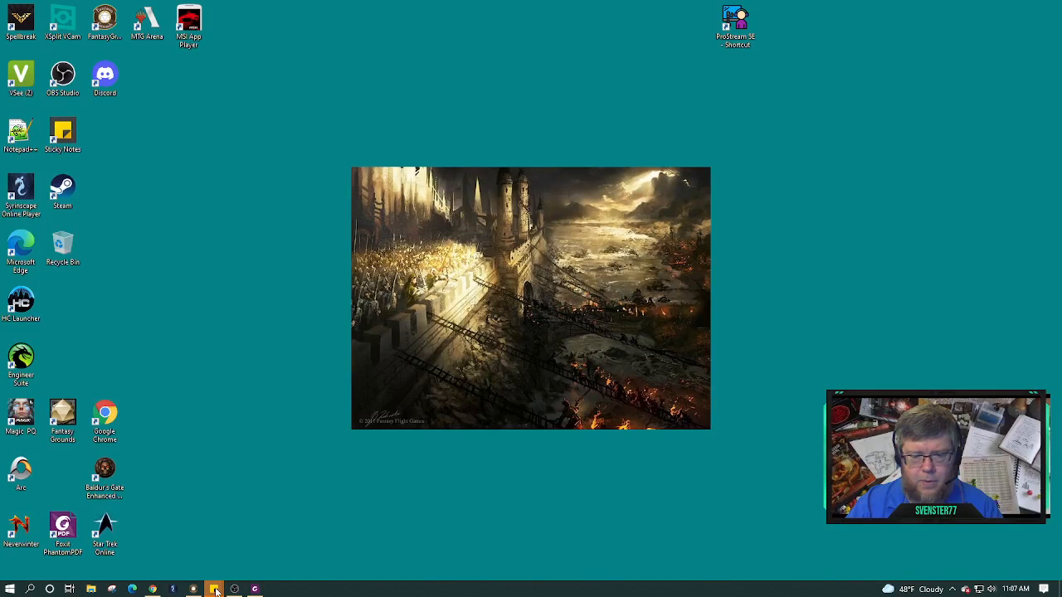
Bring Fantasy Grounds back behind Foxit PhantomPDF and open the recent file Expedition_to_the_Ruins_of_Castle_Greyhawk_(3.5).pdf.
{"action": "mouse_move", "coordinate": [239, 591]}
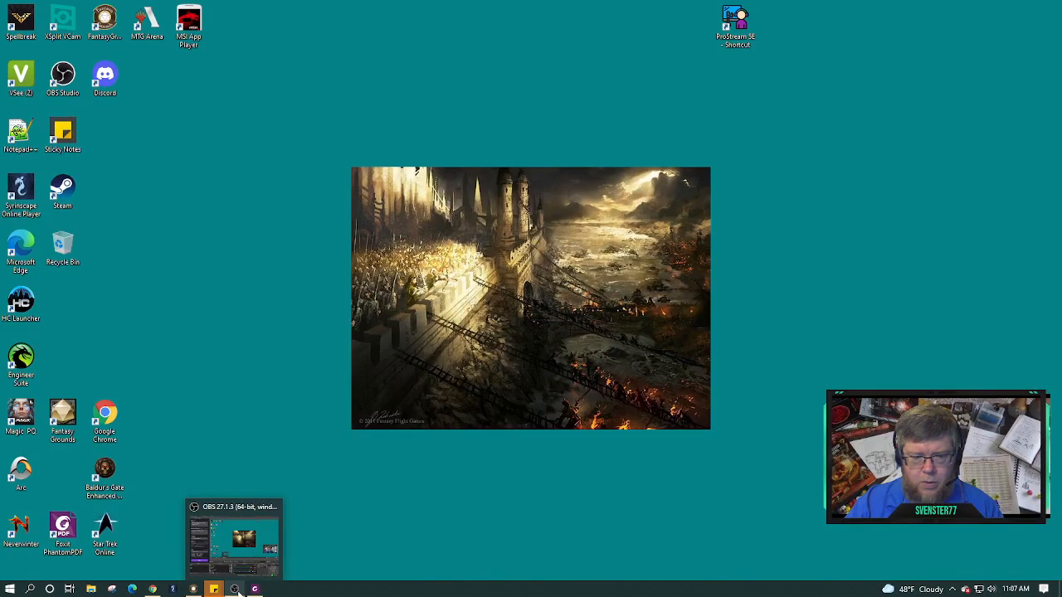
{"action": "left_click", "coordinate": [194, 590]}
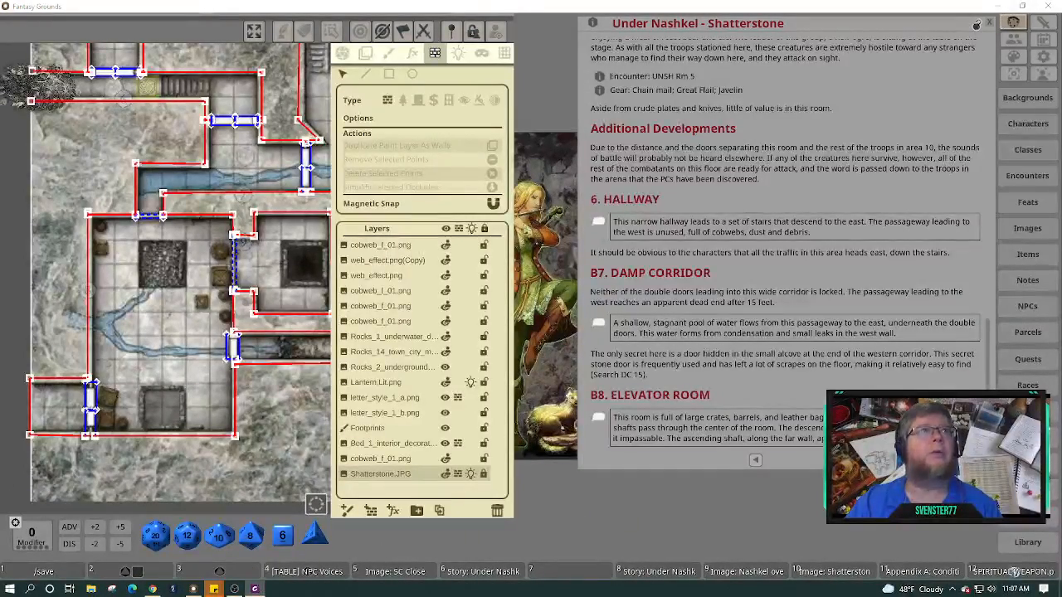
{"action": "left_click", "coordinate": [213, 589]}
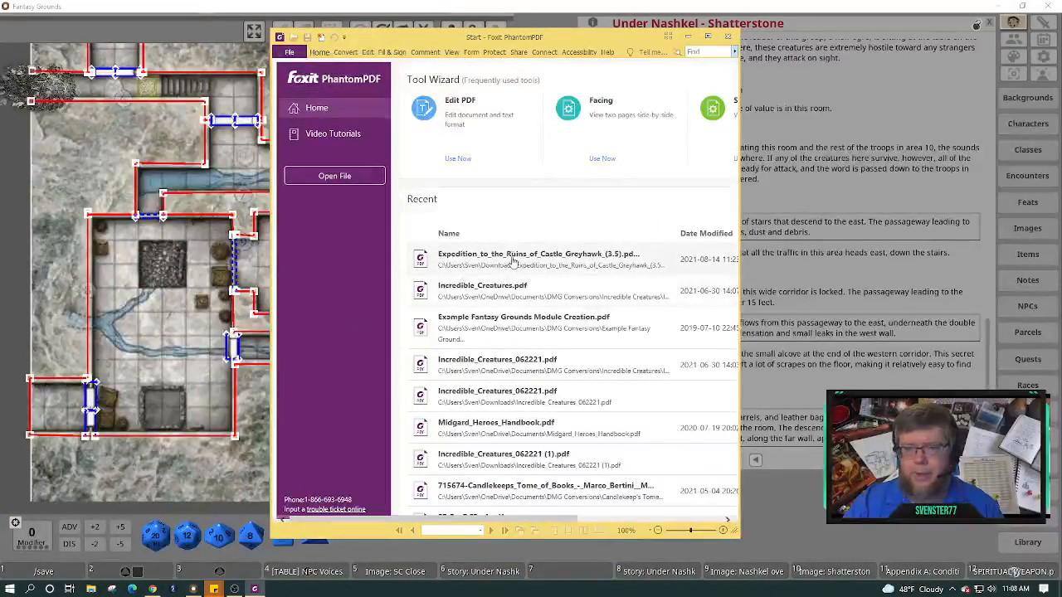
{"action": "left_click", "coordinate": [512, 258]}
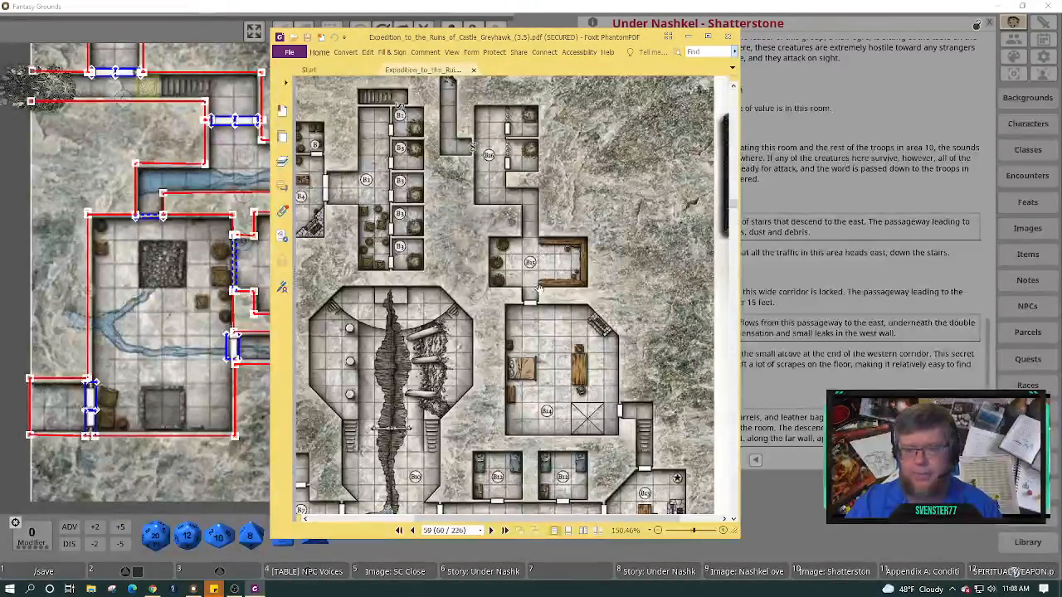
Examine the book's pages 58 to 61, checking the level map and the source text of B8. Elevator Room and B9. Hidden Elevator.
{"action": "left_click_drag", "start_coordinate": [423, 340], "coordinate": [590, 88]}
{"action": "scroll", "coordinate": [556, 232], "scroll_direction": "down", "scroll_amount": 15}
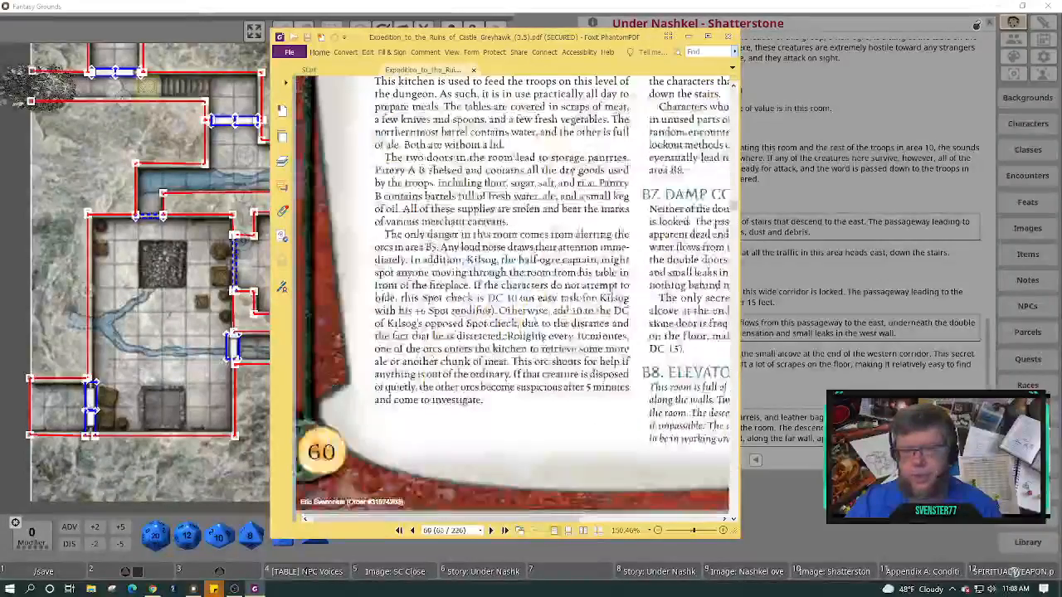
{"action": "left_click", "coordinate": [658, 532]}
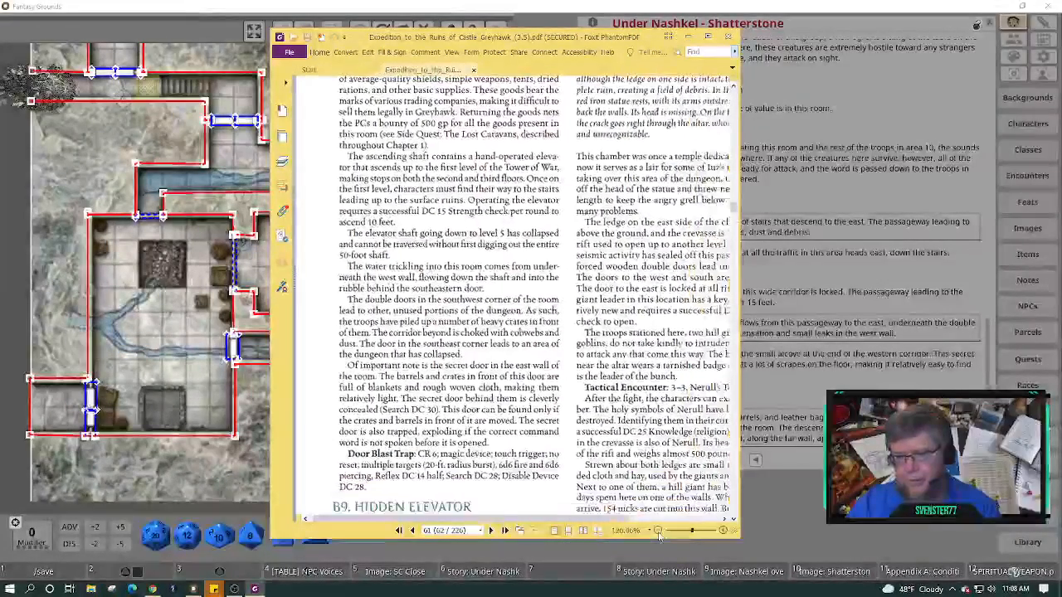
{"action": "left_click", "coordinate": [658, 532]}
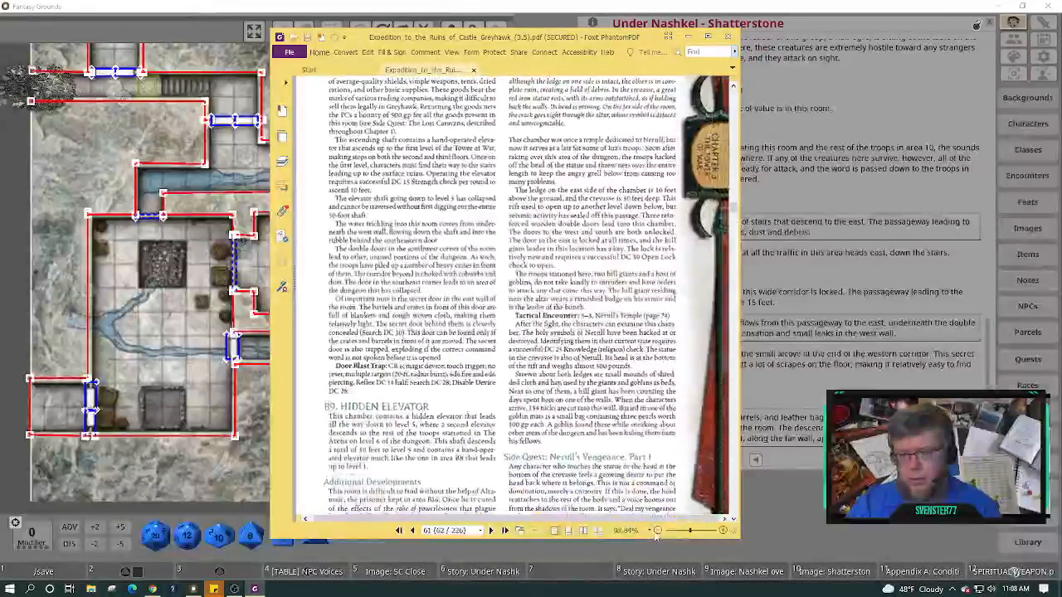
{"action": "left_click_drag", "start_coordinate": [644, 538], "coordinate": [647, 561]}
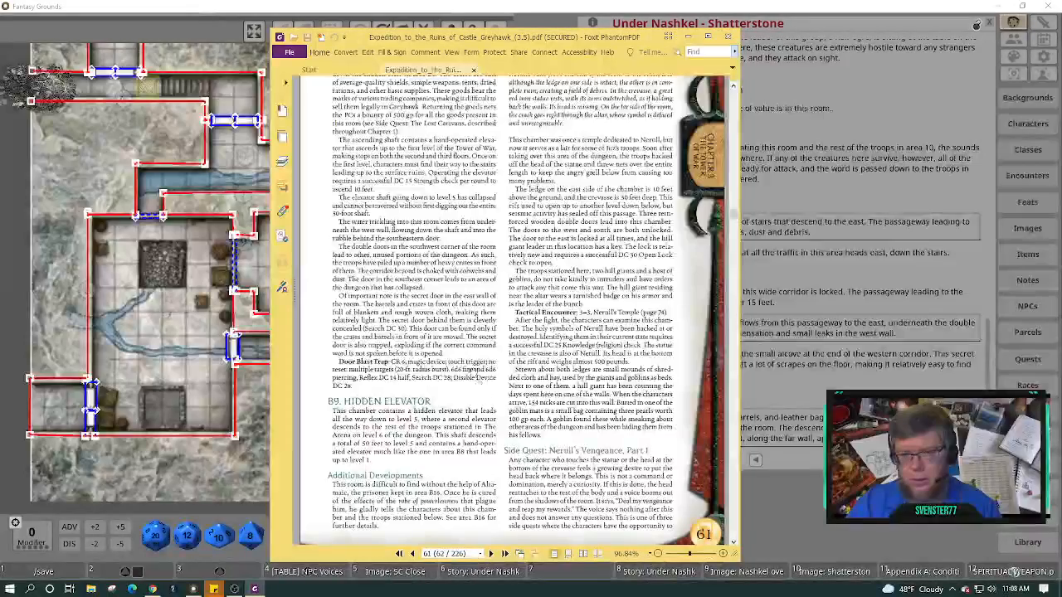
{"action": "scroll", "coordinate": [439, 280], "scroll_direction": "down", "scroll_amount": 1}
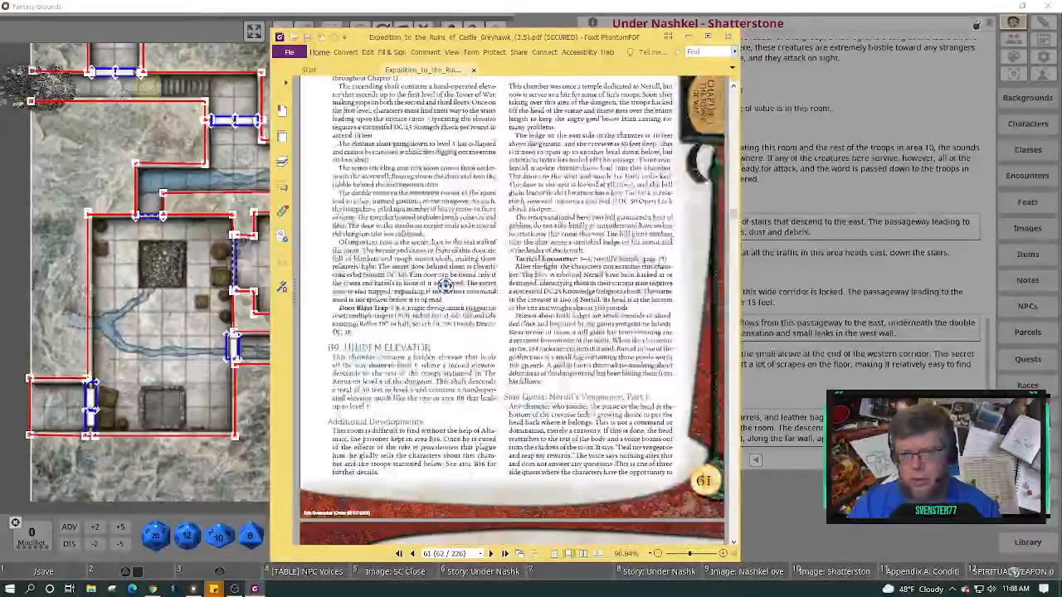
{"action": "scroll", "coordinate": [498, 307], "scroll_direction": "up", "scroll_amount": 5}
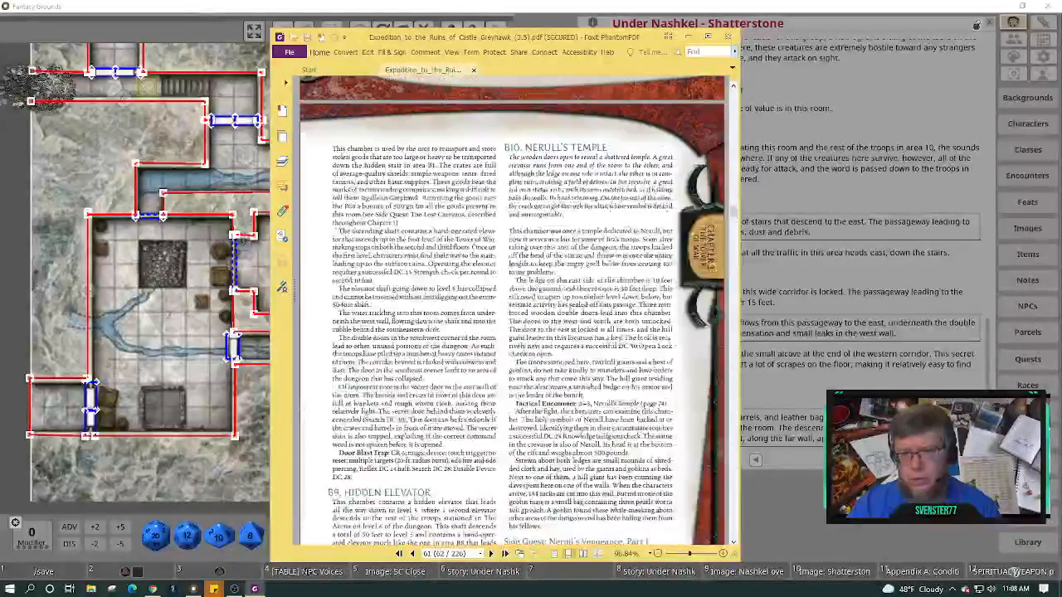
{"action": "scroll", "coordinate": [498, 307], "scroll_direction": "up", "scroll_amount": 5}
{"action": "scroll", "coordinate": [512, 311], "scroll_direction": "up", "scroll_amount": 6}
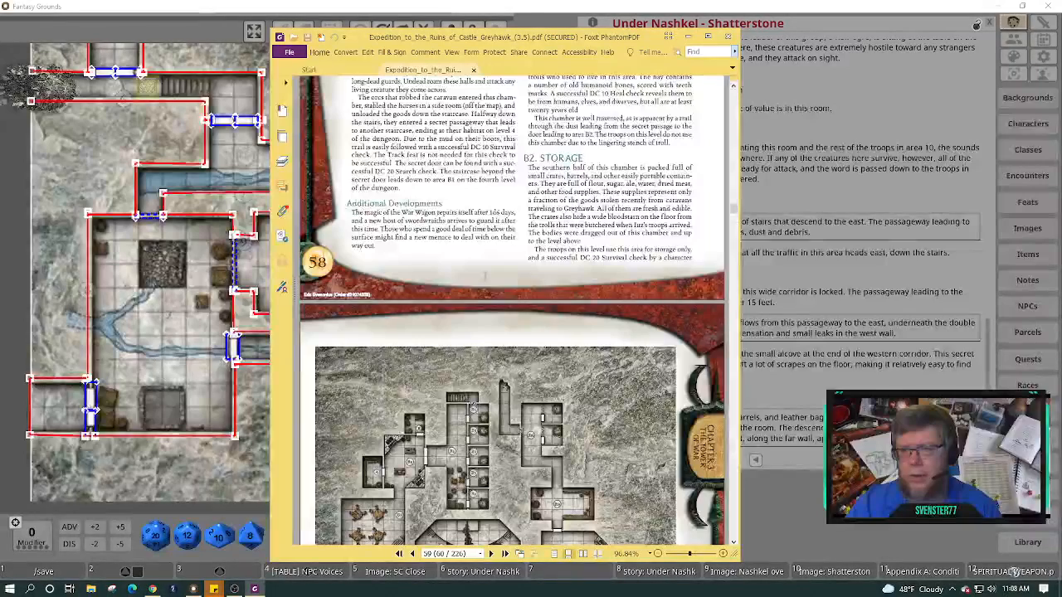
{"action": "scroll", "coordinate": [512, 311], "scroll_direction": "down", "scroll_amount": 10}
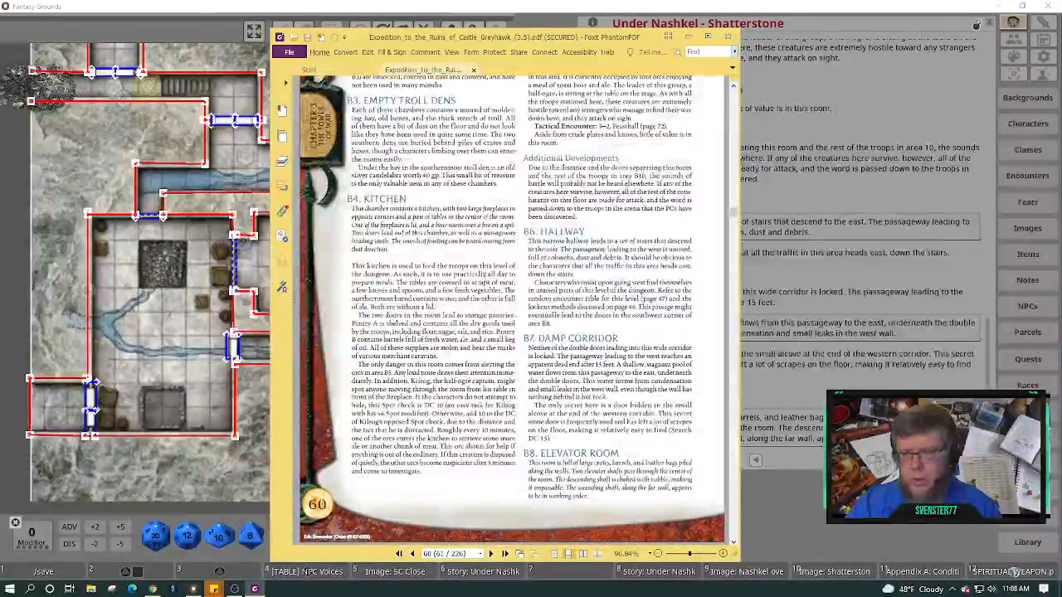
{"action": "scroll", "coordinate": [594, 475], "scroll_direction": "down", "scroll_amount": 5}
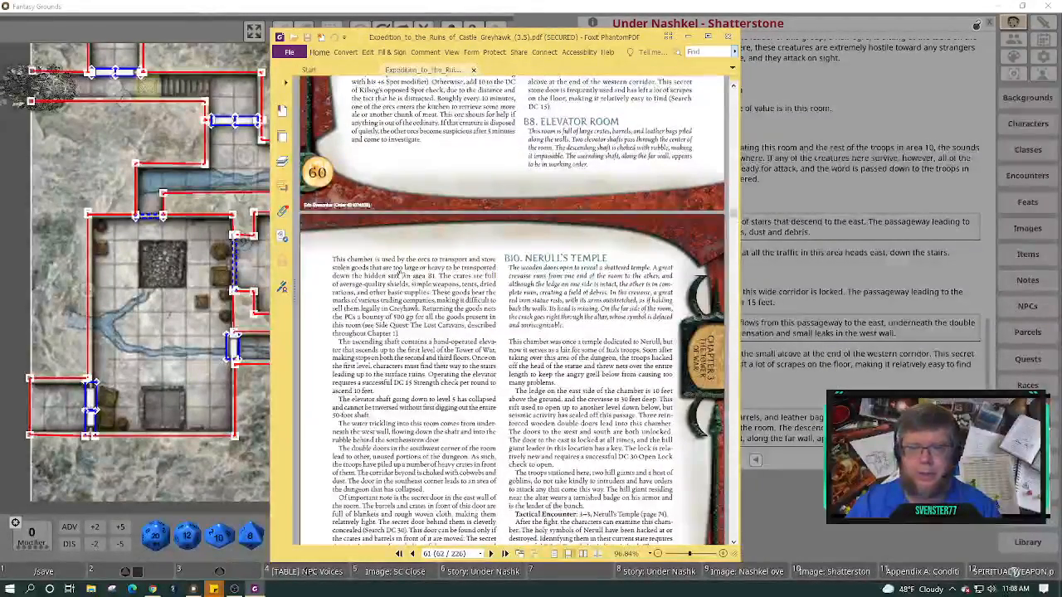
{"action": "scroll", "coordinate": [510, 311], "scroll_direction": "down", "scroll_amount": 3}
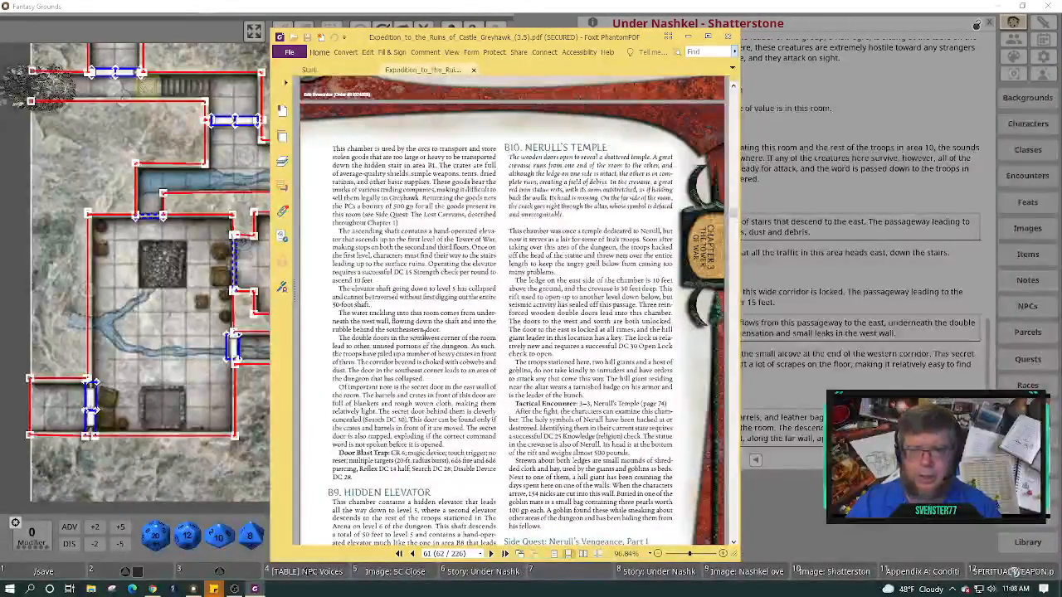
{"action": "scroll", "coordinate": [561, 305], "scroll_direction": "down", "scroll_amount": 3}
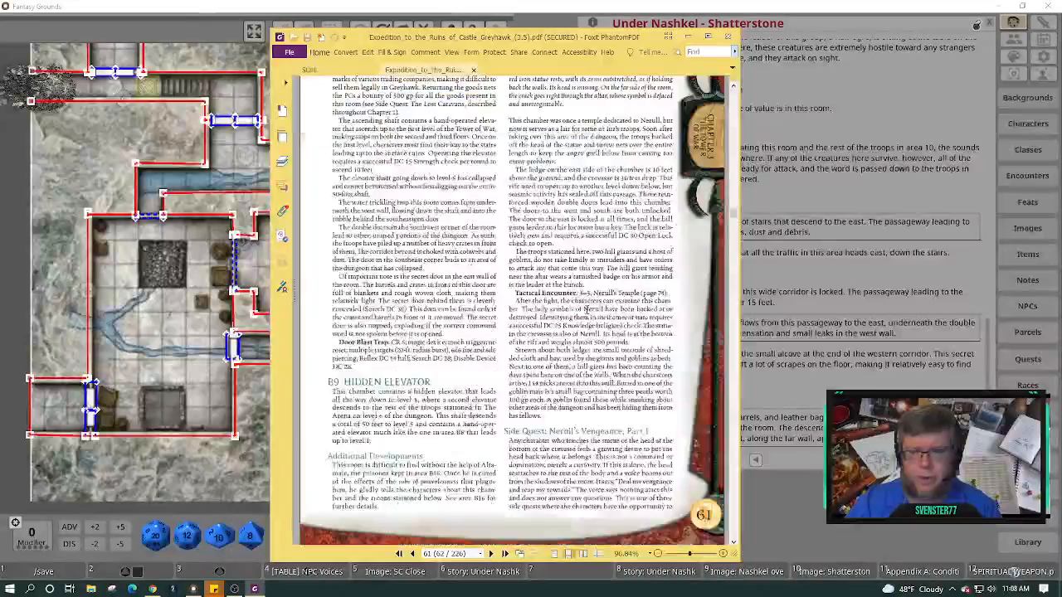
{"action": "scroll", "coordinate": [585, 309], "scroll_direction": "up", "scroll_amount": 2}
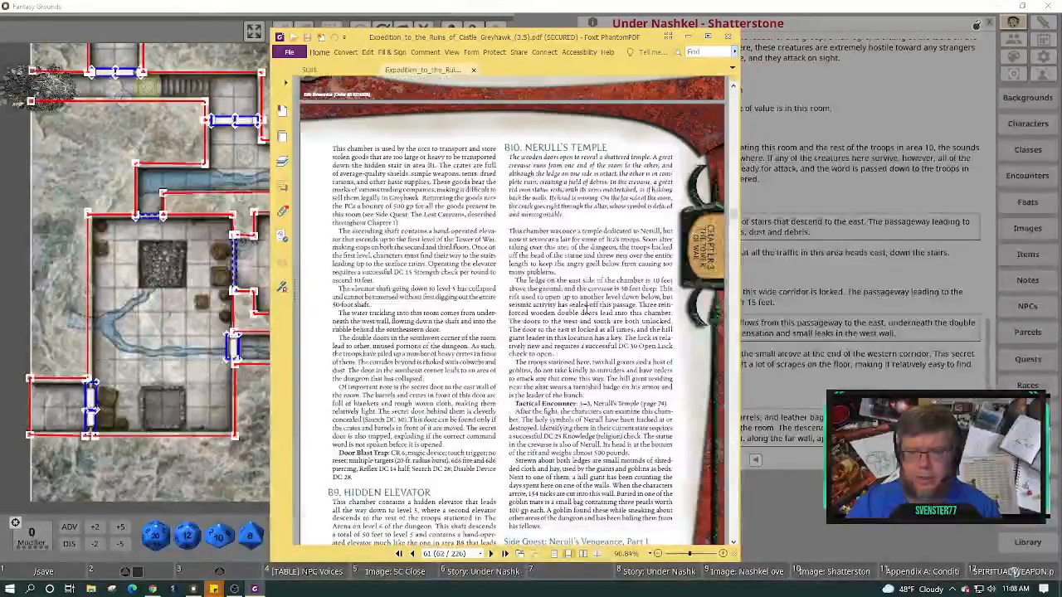
{"action": "scroll", "coordinate": [586, 308], "scroll_direction": "down", "scroll_amount": 2}
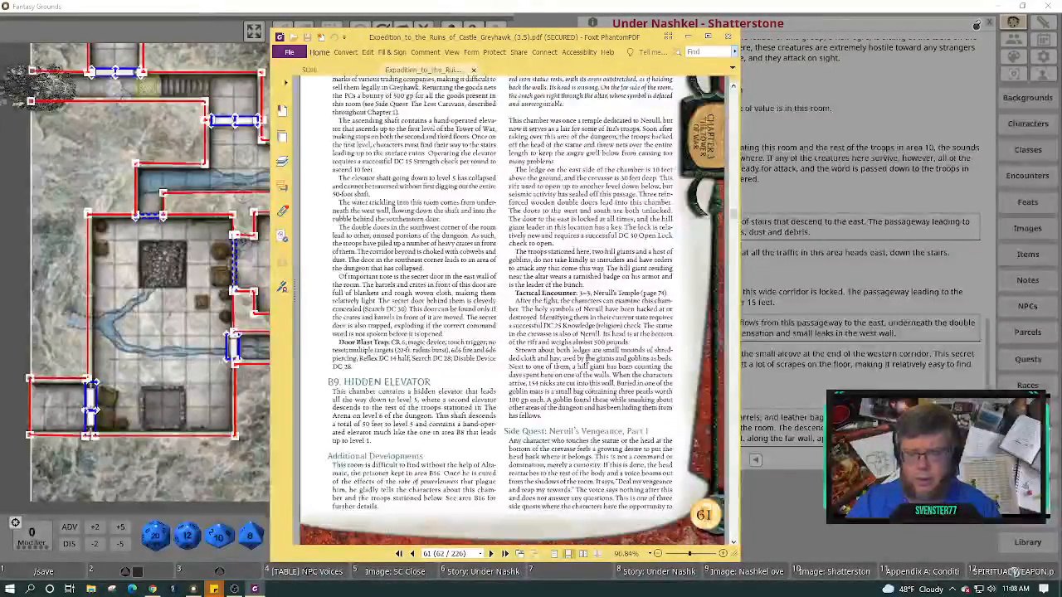
Select the text on page 61 from "This chamber is used by the orcs" through the B9. Hidden Elevator paragraph, before Additional Developments.
{"action": "left_click", "coordinate": [658, 554]}
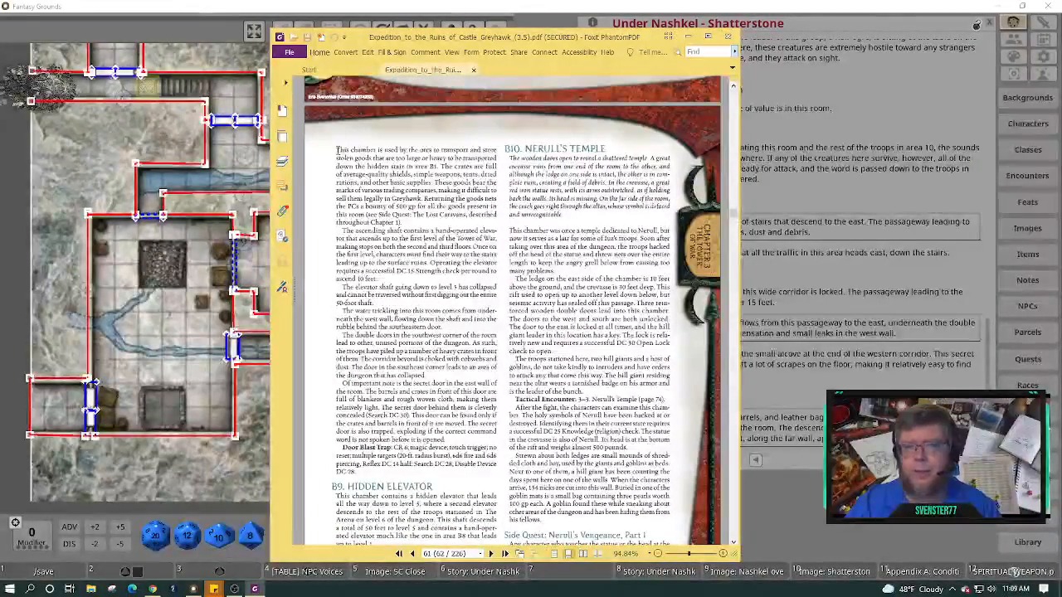
{"action": "left_click_drag", "start_coordinate": [412, 207], "coordinate": [377, 438]}
{"action": "scroll", "coordinate": [419, 424], "scroll_direction": "down", "scroll_amount": 2}
{"action": "scroll", "coordinate": [419, 424], "scroll_direction": "down", "scroll_amount": 4}
{"action": "scroll", "coordinate": [422, 241], "scroll_direction": "up", "scroll_amount": 3}
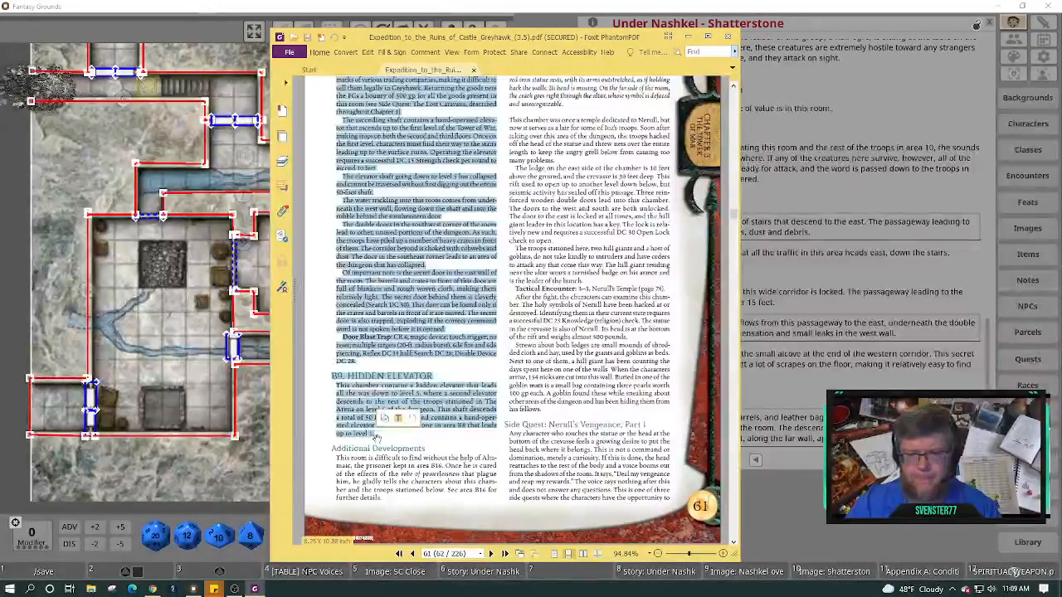
Copy the selected B8 and B9 Hidden Elevator text from the PDF and return to the Shatterstone story in Fantasy Grounds.
{"action": "left_click", "coordinate": [385, 419]}
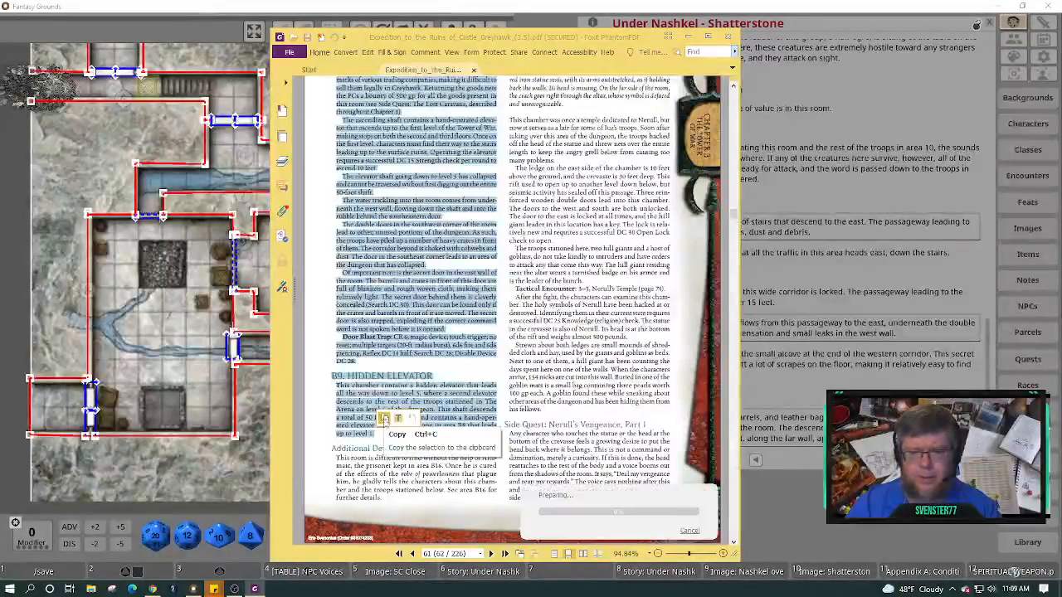
{"action": "left_click", "coordinate": [772, 428]}
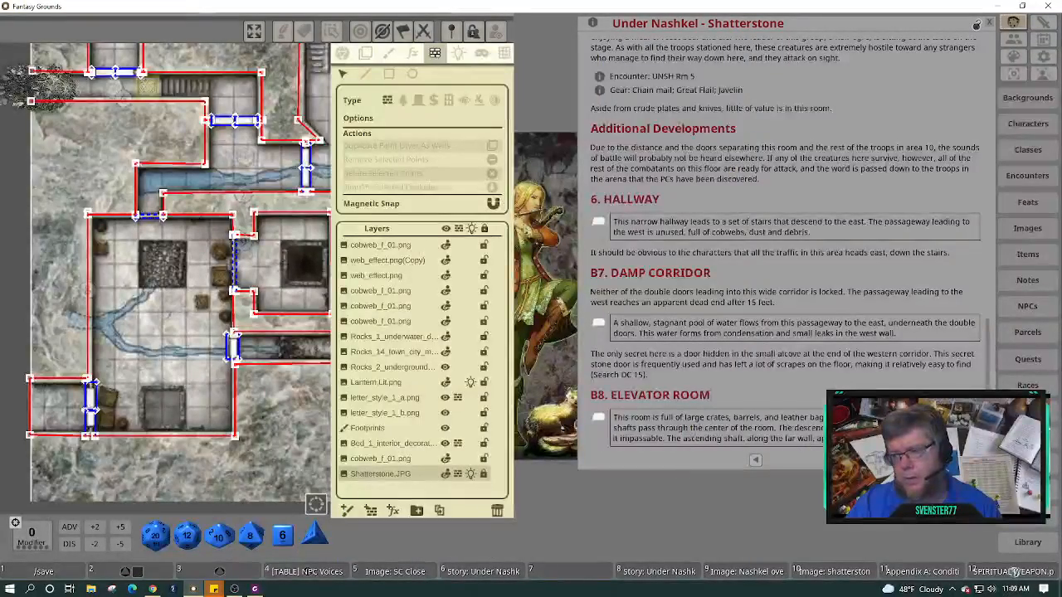
{"action": "scroll", "coordinate": [786, 242], "scroll_direction": "down", "scroll_amount": 1}
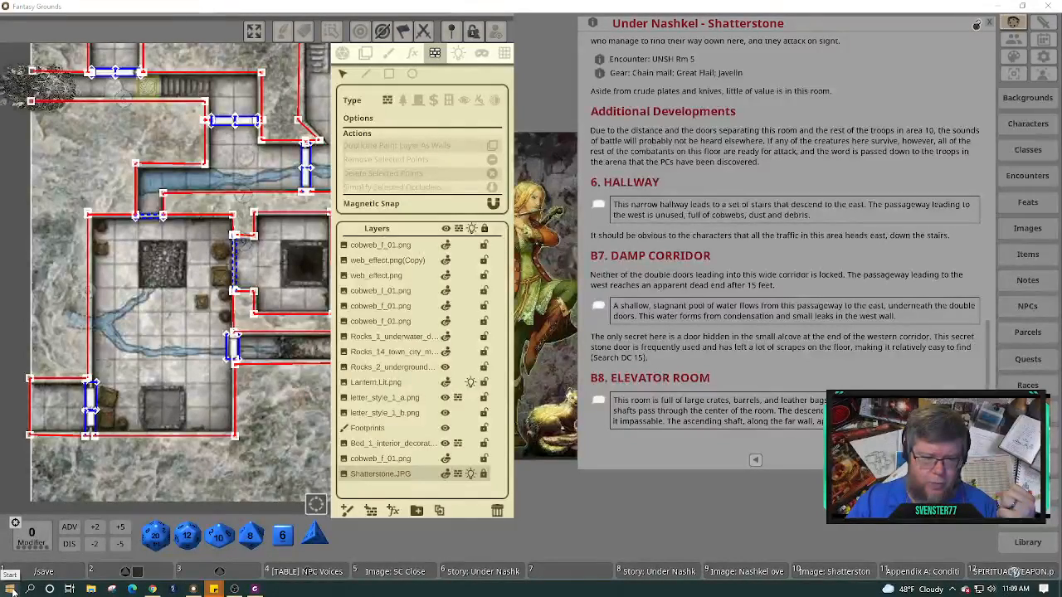
Open Notepad++, decline the update download, and switch to the "new 2" scratch document.
{"action": "left_click", "coordinate": [12, 592]}
{"action": "left_click", "coordinate": [375, 273]}
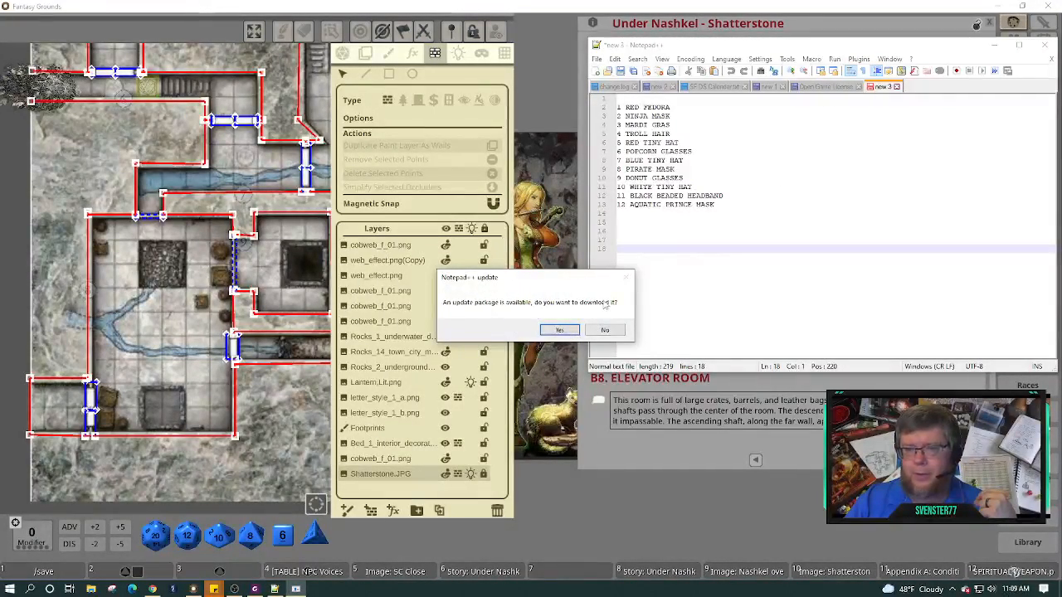
{"action": "left_click", "coordinate": [605, 330]}
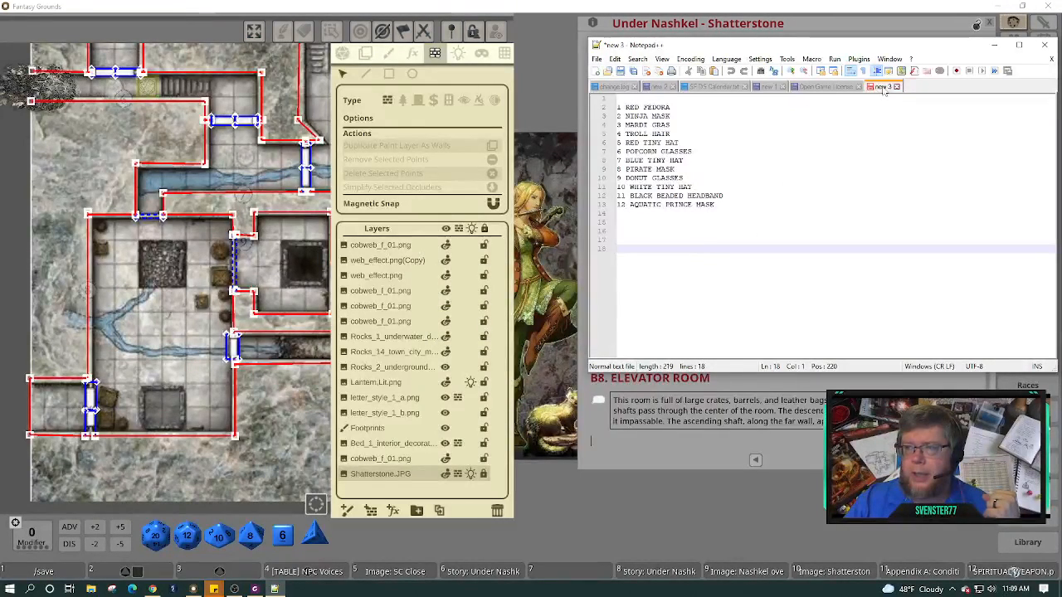
{"action": "left_click", "coordinate": [769, 87]}
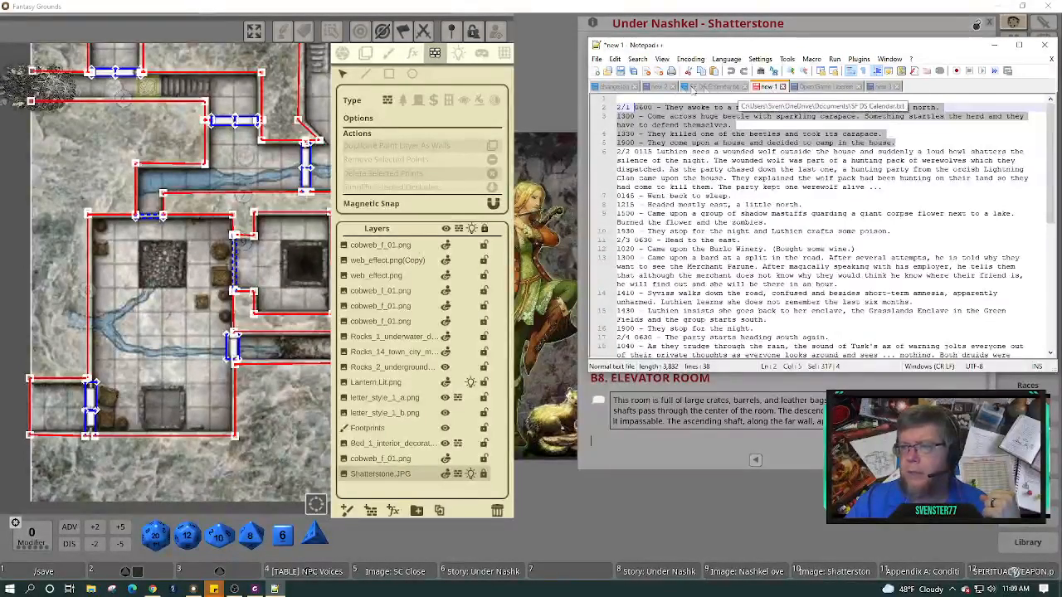
{"action": "left_click", "coordinate": [660, 87]}
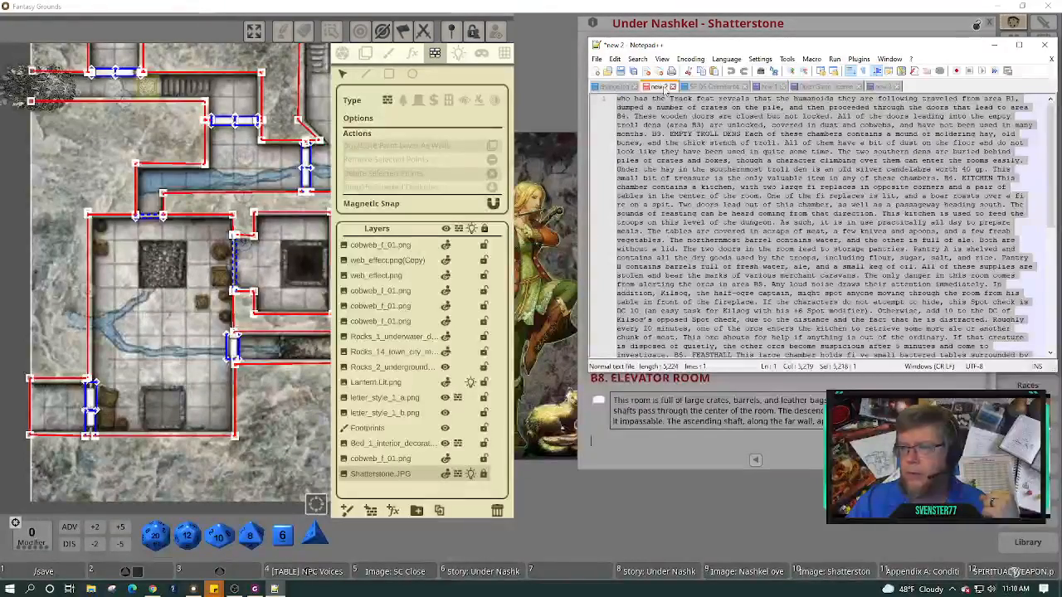
Replace the old text in the "new 2" document with the copied elevator room passage, joined into a single line.
{"action": "scroll", "coordinate": [701, 204], "scroll_direction": "down", "scroll_amount": 10}
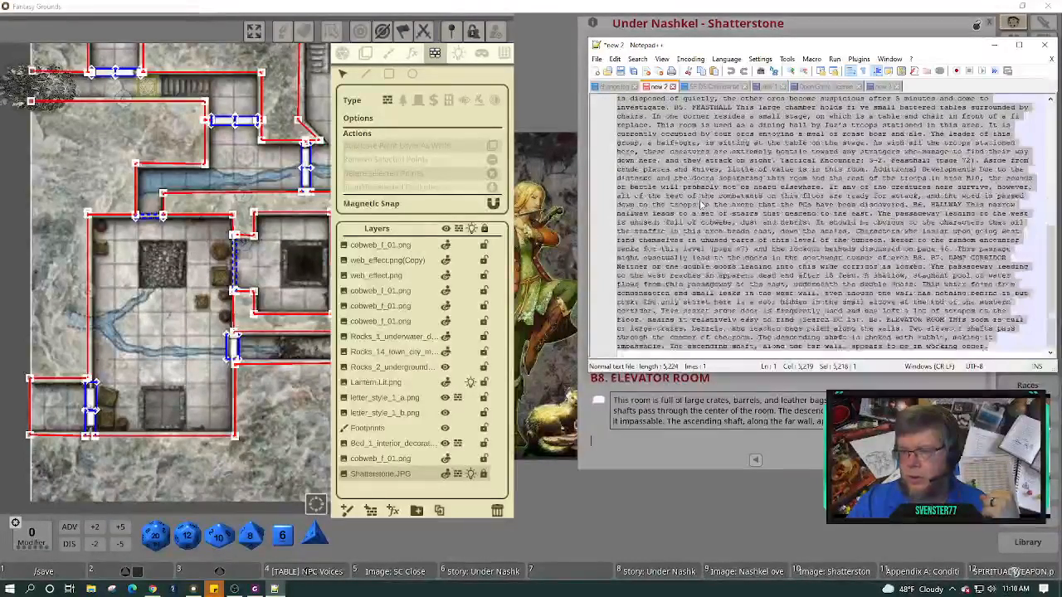
{"action": "scroll", "coordinate": [702, 205], "scroll_direction": "up", "scroll_amount": 3}
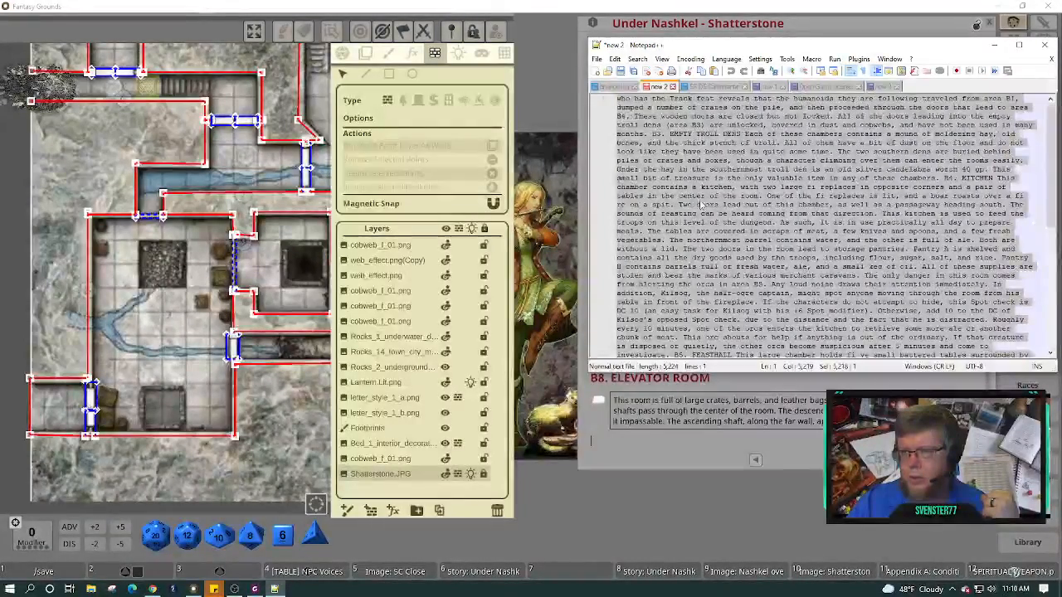
{"action": "scroll", "coordinate": [702, 204], "scroll_direction": "down", "scroll_amount": 3}
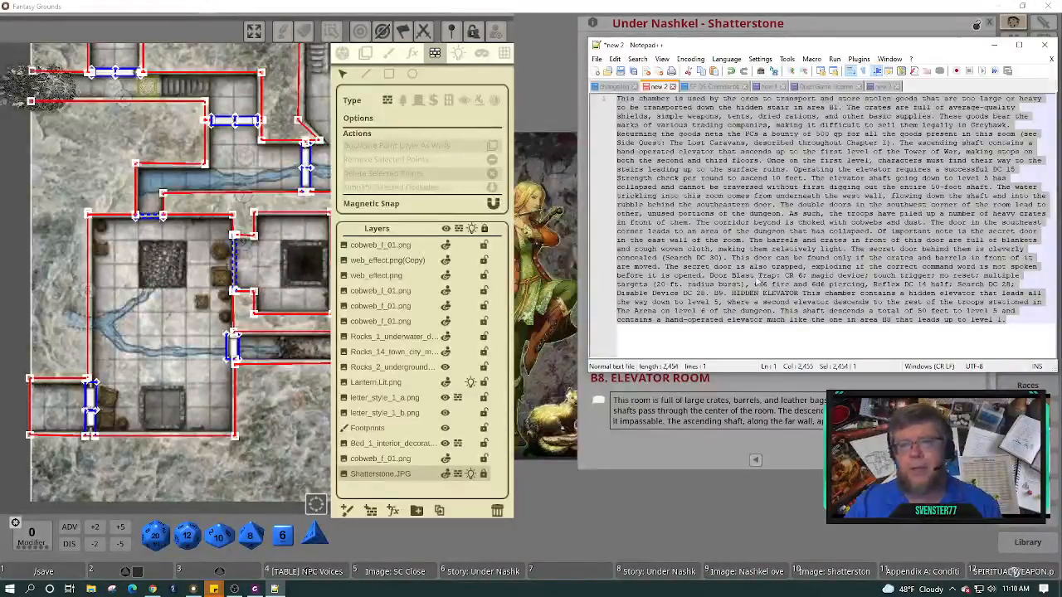
Copy the entire joined passage and paste it back over itself in the "new 2" document.
{"action": "left_click", "coordinate": [733, 259]}
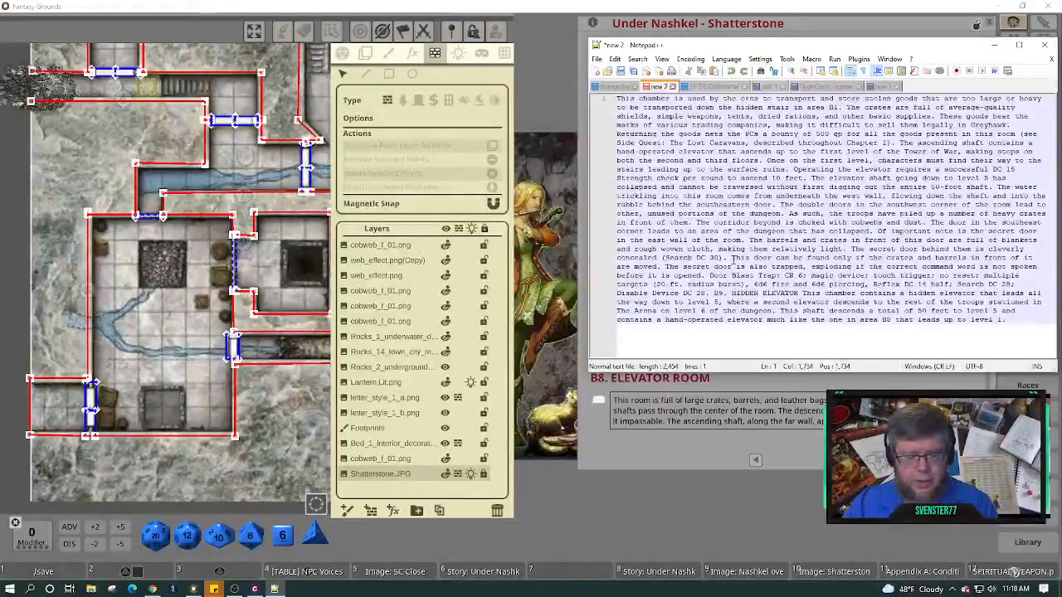
{"action": "key", "text": "ctrl+a"}
{"action": "key", "text": "ctrl+c"}
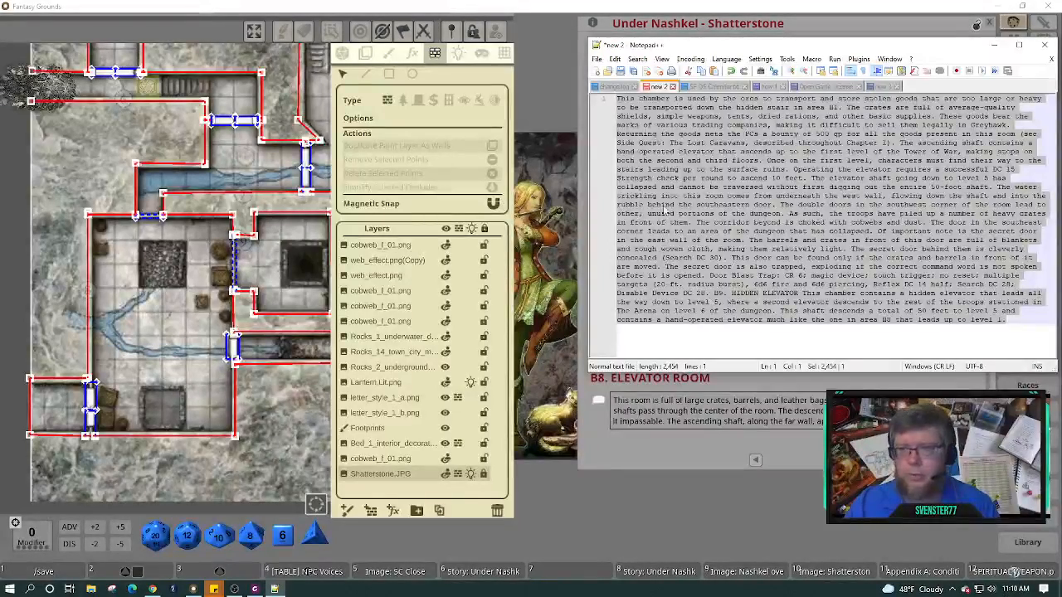
{"action": "left_click", "coordinate": [665, 197]}
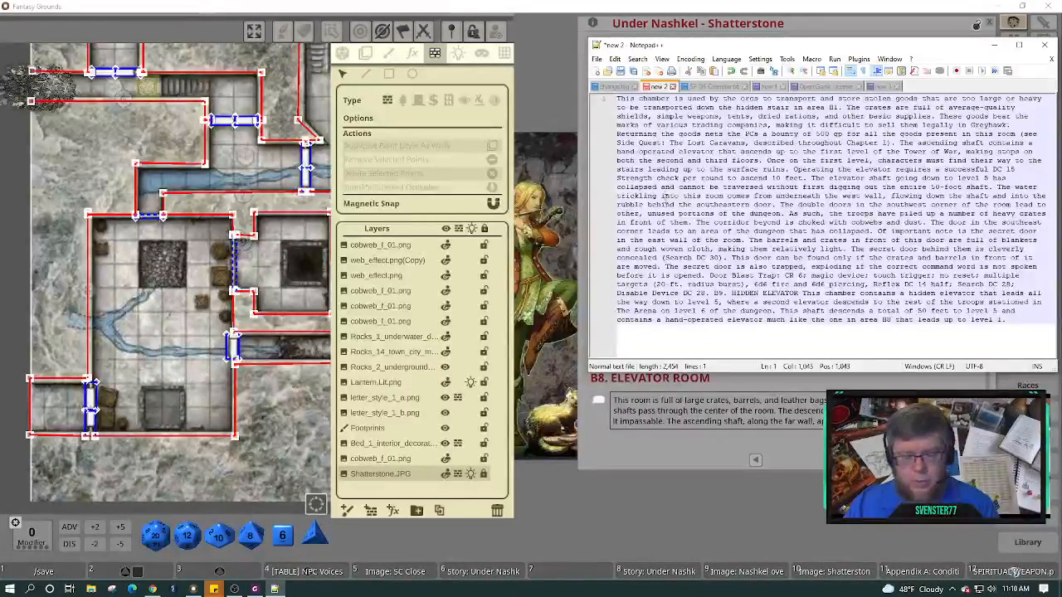
{"action": "key", "text": "ctrl+a"}
{"action": "key", "text": "ctrl+v"}
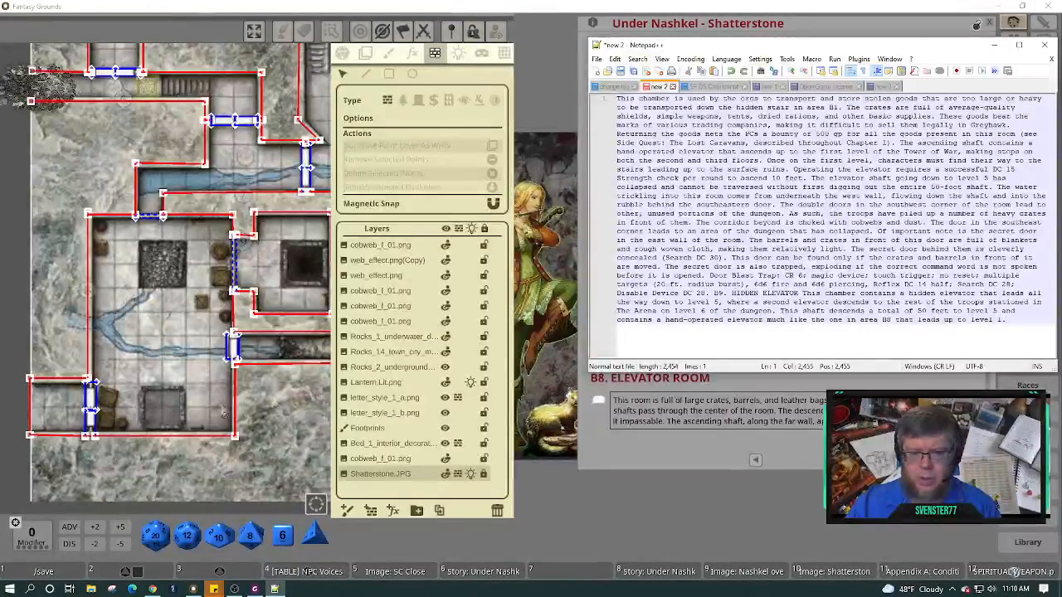
Switch to the Foxit PDF and copy page 61's text from "This chamber is used by the orcs" through the end of B9 Hidden Elevator.
{"action": "left_click", "coordinate": [286, 405]}
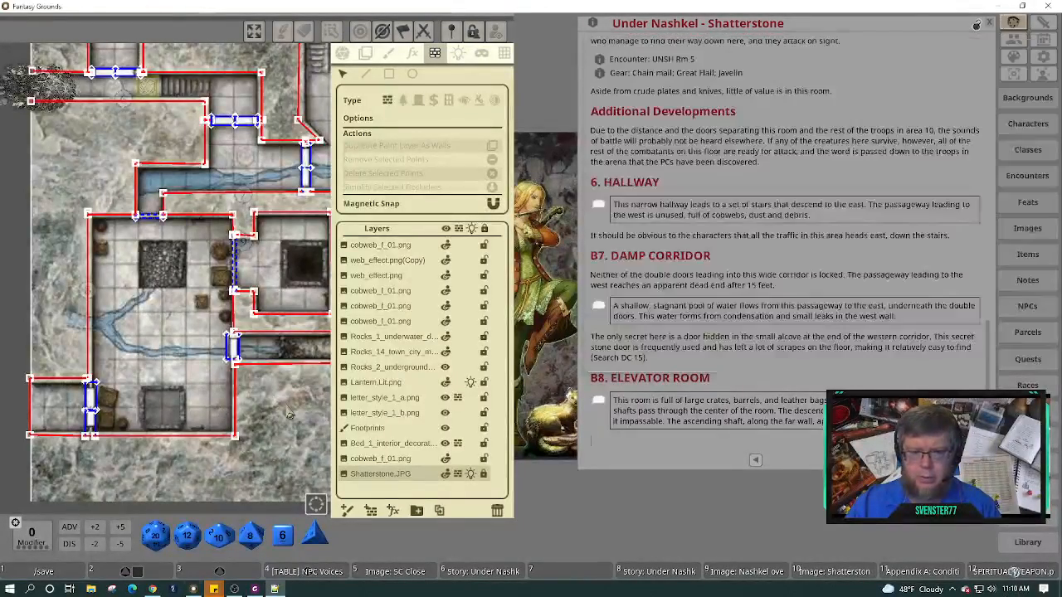
{"action": "left_click", "coordinate": [255, 589]}
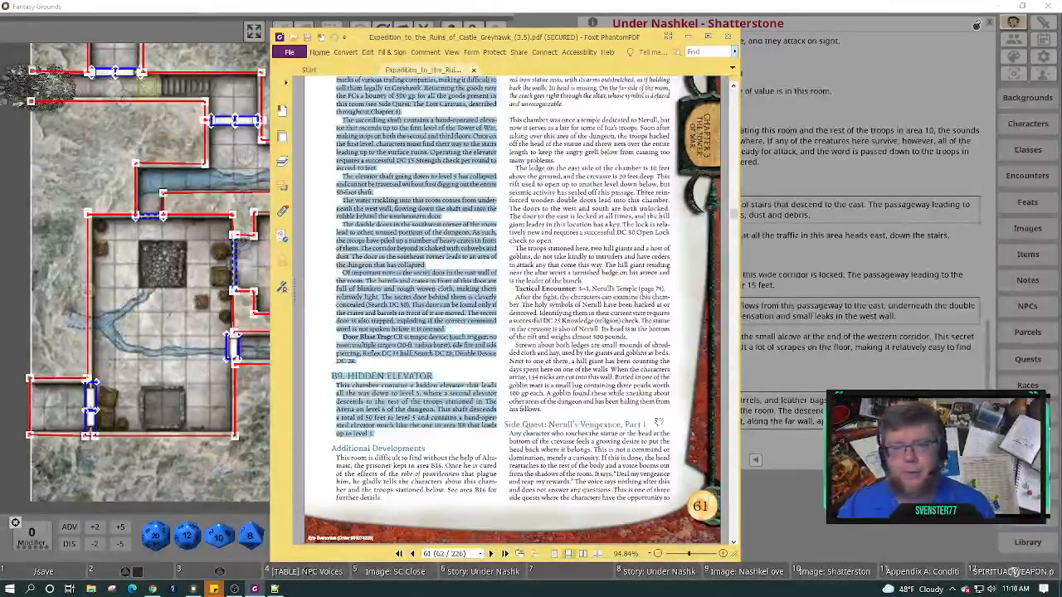
{"action": "left_click", "coordinate": [427, 397]}
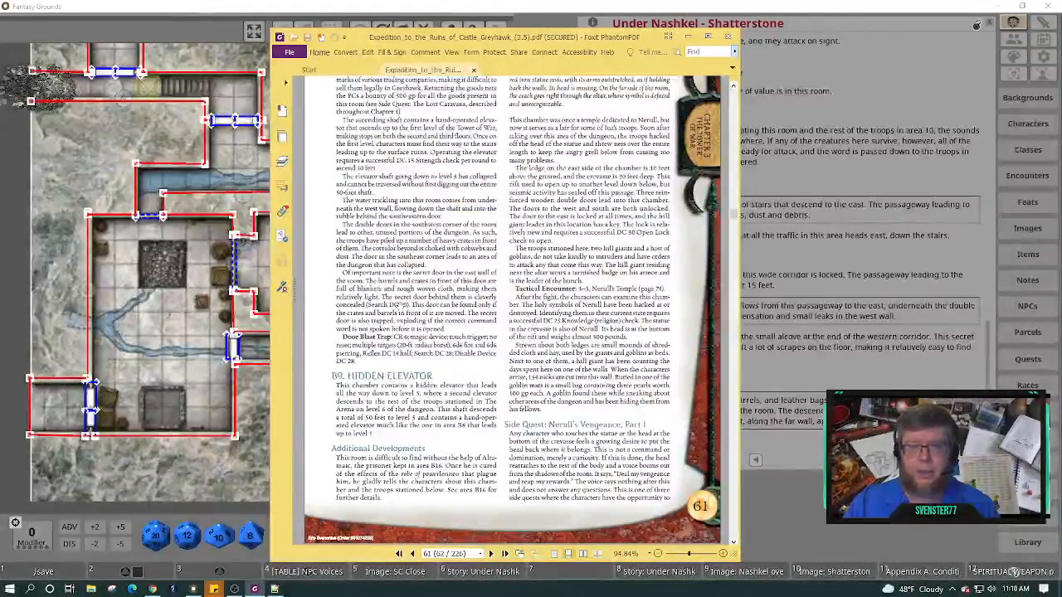
{"action": "scroll", "coordinate": [407, 428], "scroll_direction": "up", "scroll_amount": 5}
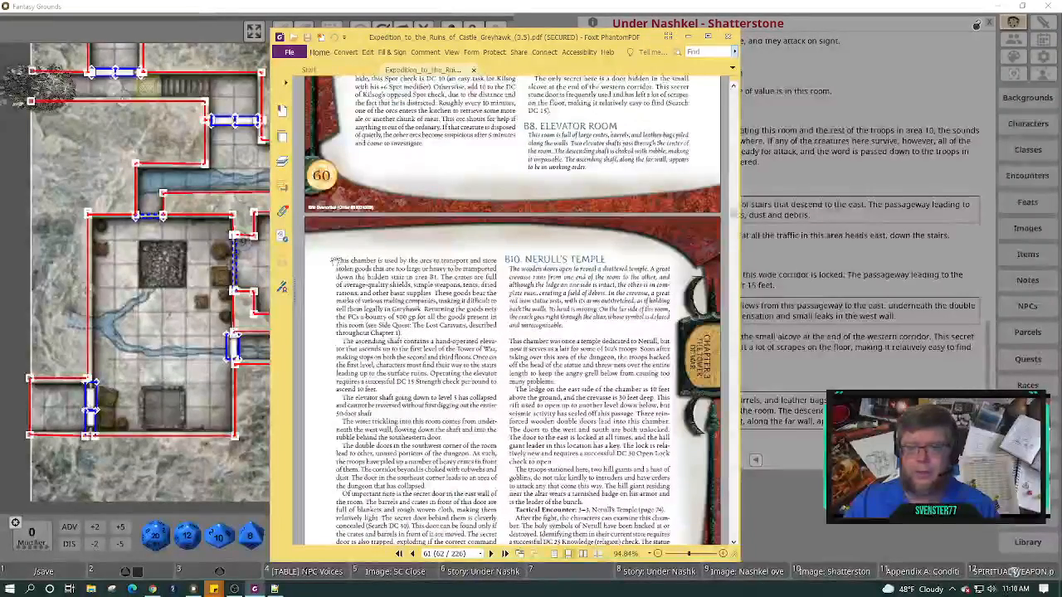
{"action": "left_click_drag", "start_coordinate": [337, 264], "coordinate": [377, 512]}
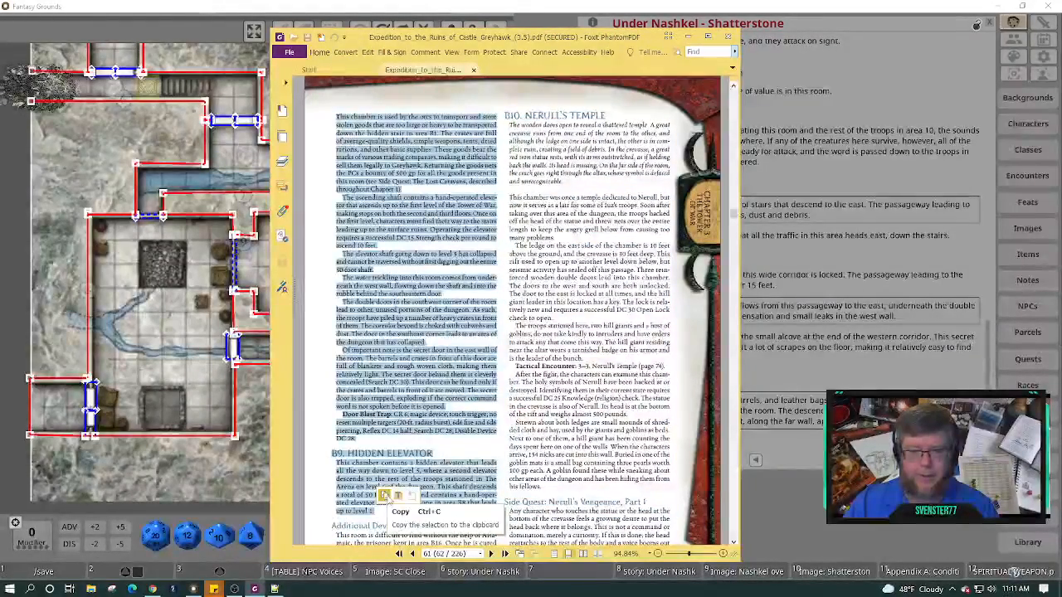
{"action": "left_click", "coordinate": [385, 496]}
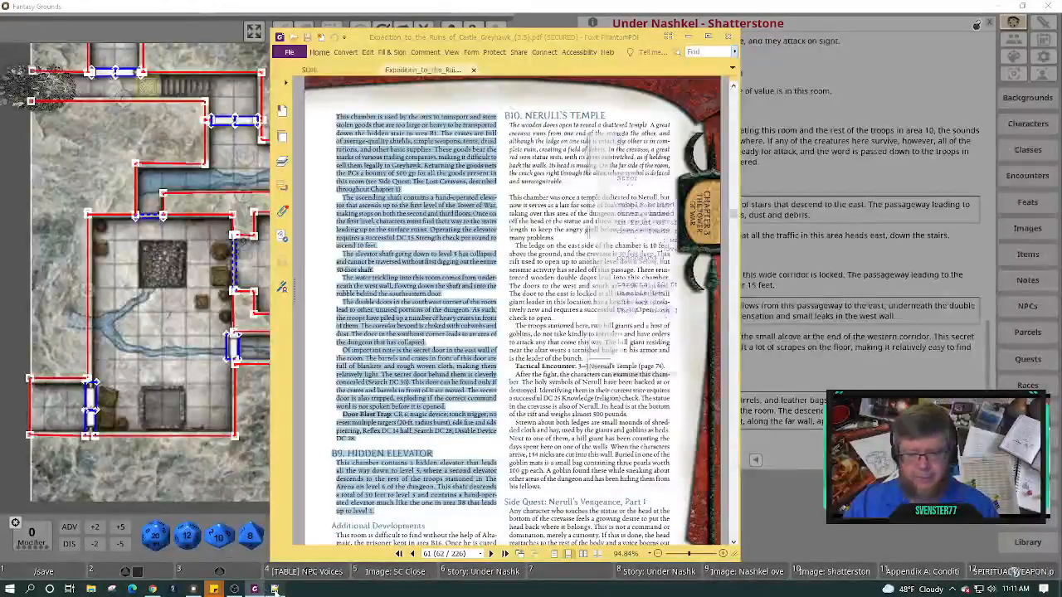
Replace all text in the Notepad++ "new 2" document with the copied PDF passage and join its lines into one.
{"action": "left_click", "coordinate": [275, 590]}
{"action": "key", "text": "ctrl+v"}
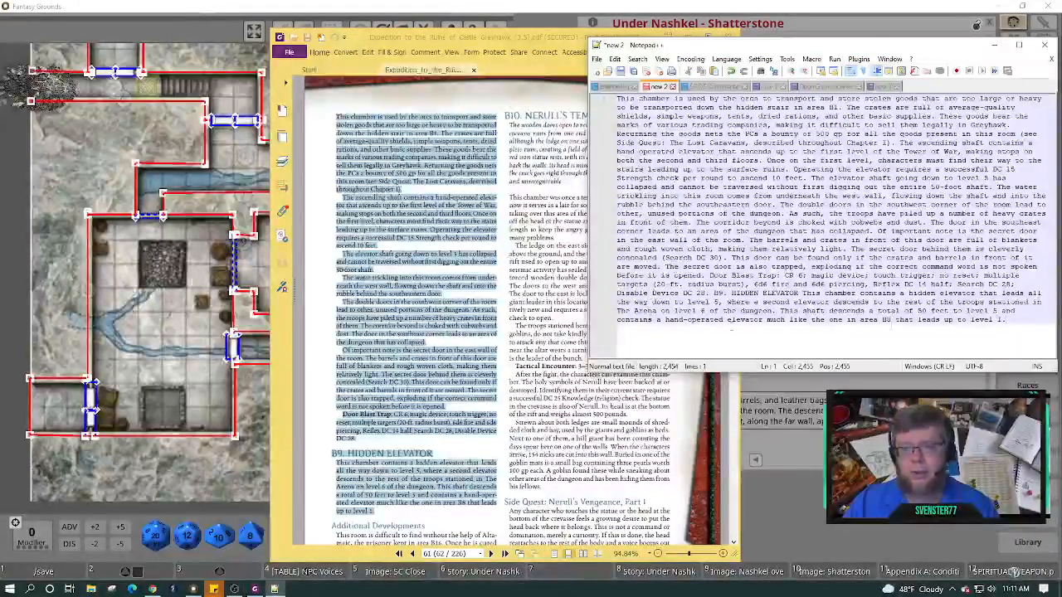
{"action": "left_click_drag", "start_coordinate": [1003, 319], "coordinate": [616, 96]}
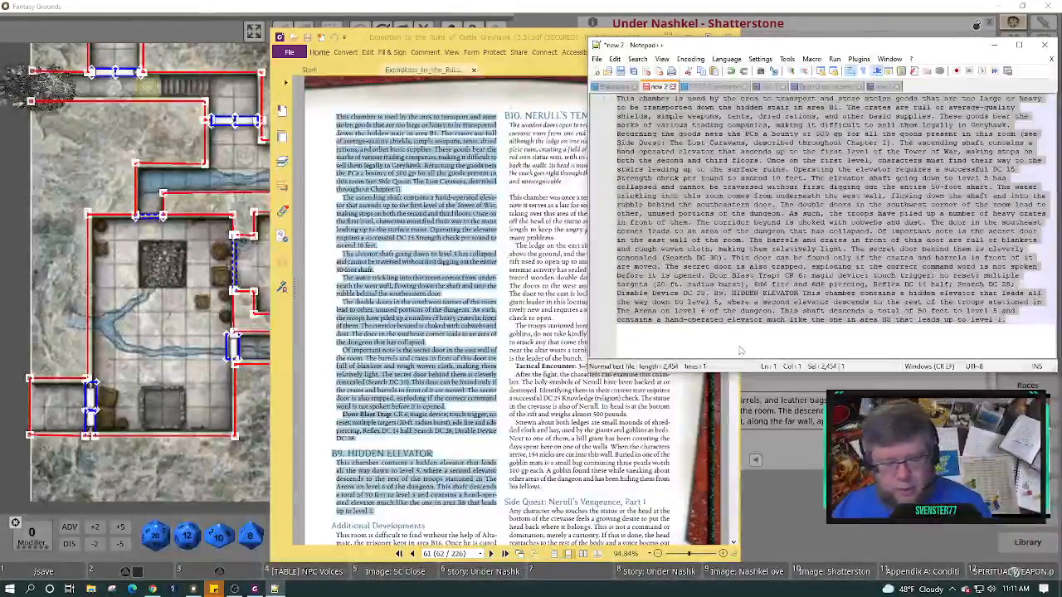
{"action": "key", "text": "ctrl+v"}
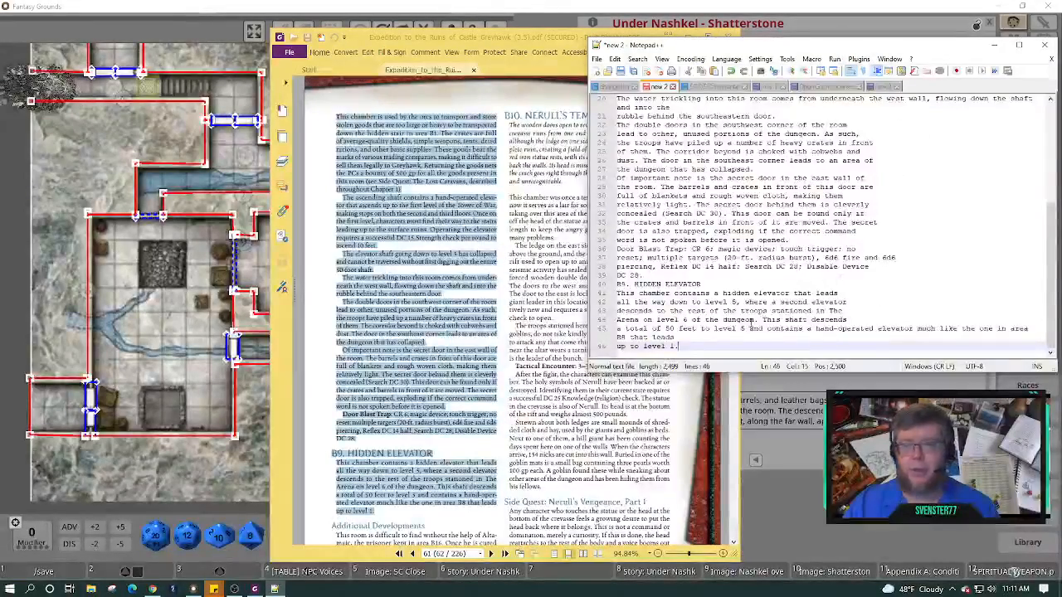
{"action": "key", "text": "ctrl+a"}
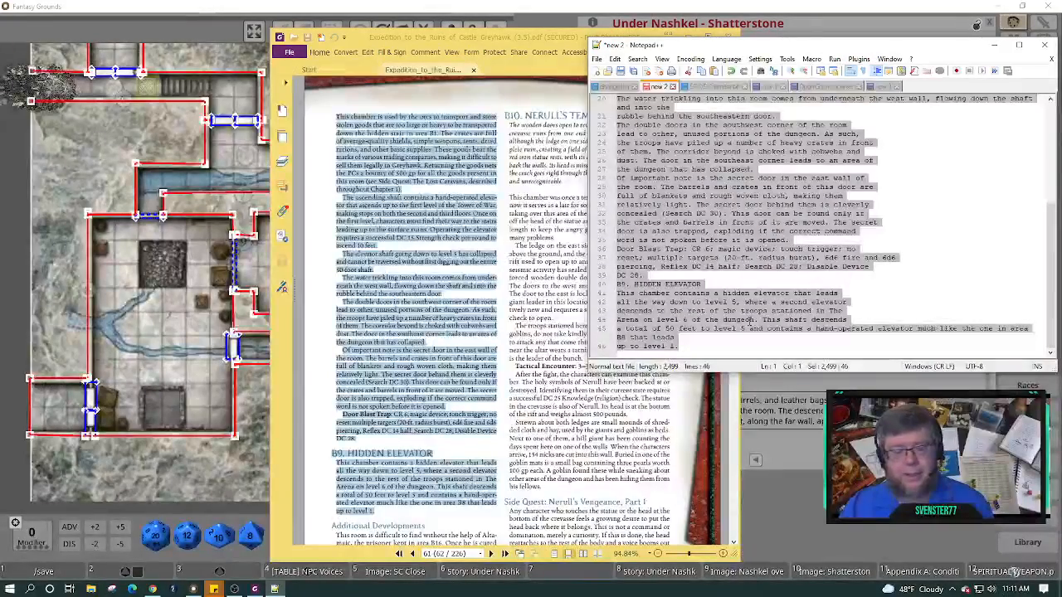
{"action": "key", "text": "ctrl+j"}
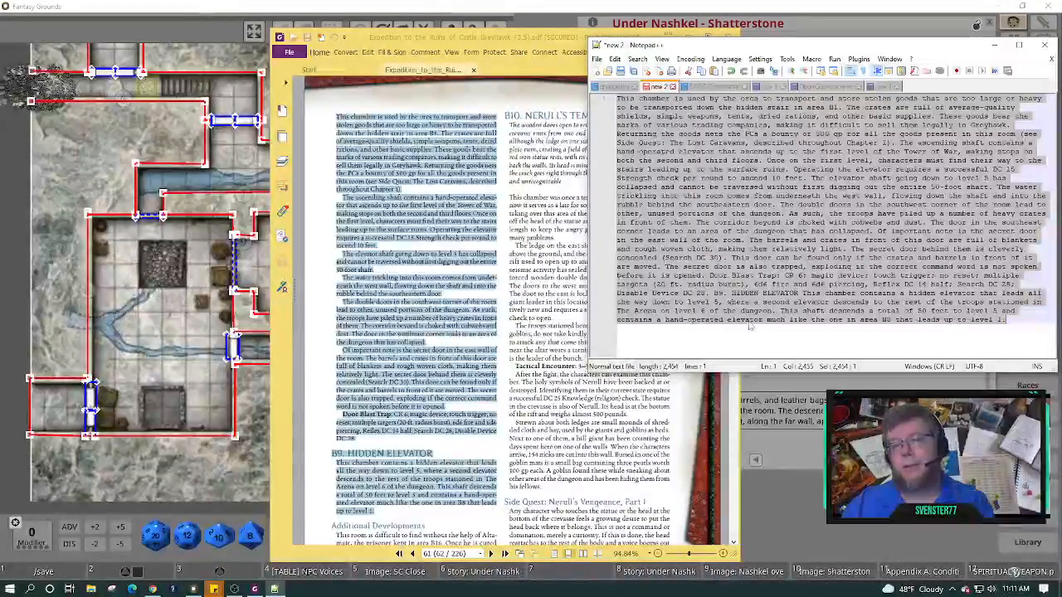
Paste the copied text with its PDF line breaks below the B8 Elevator Room box in the Fantasy Grounds story, and undo the paste.
{"action": "left_click", "coordinate": [193, 589]}
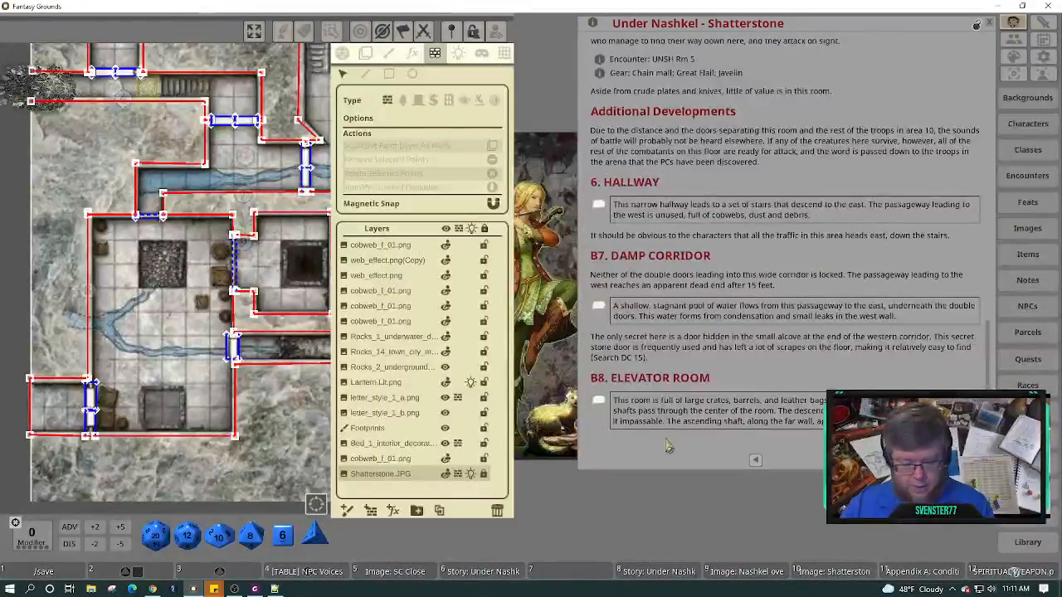
{"action": "key", "text": "ctrl"}
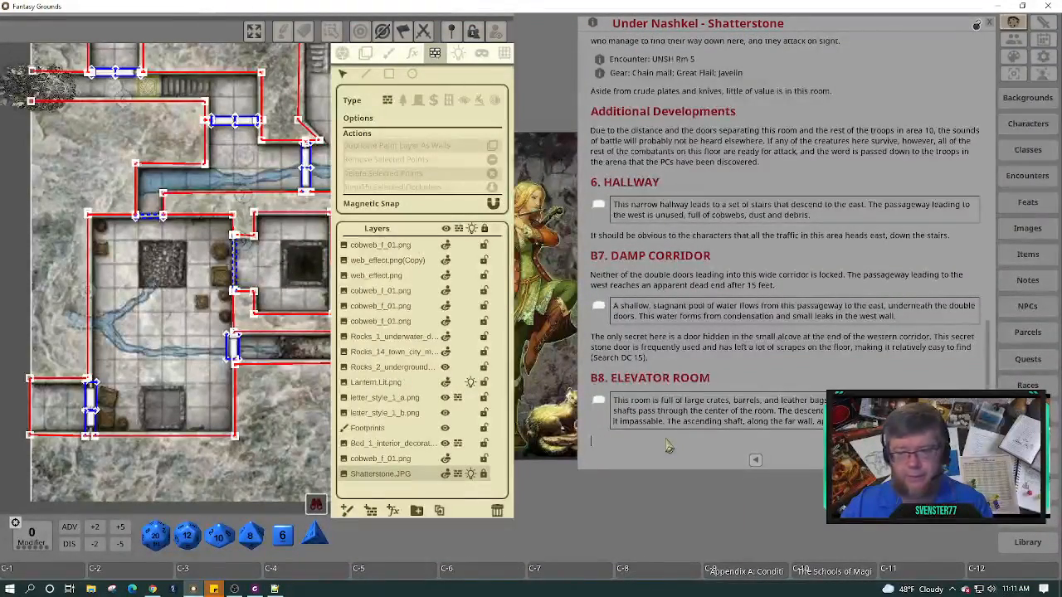
{"action": "key", "text": "ctrl+v"}
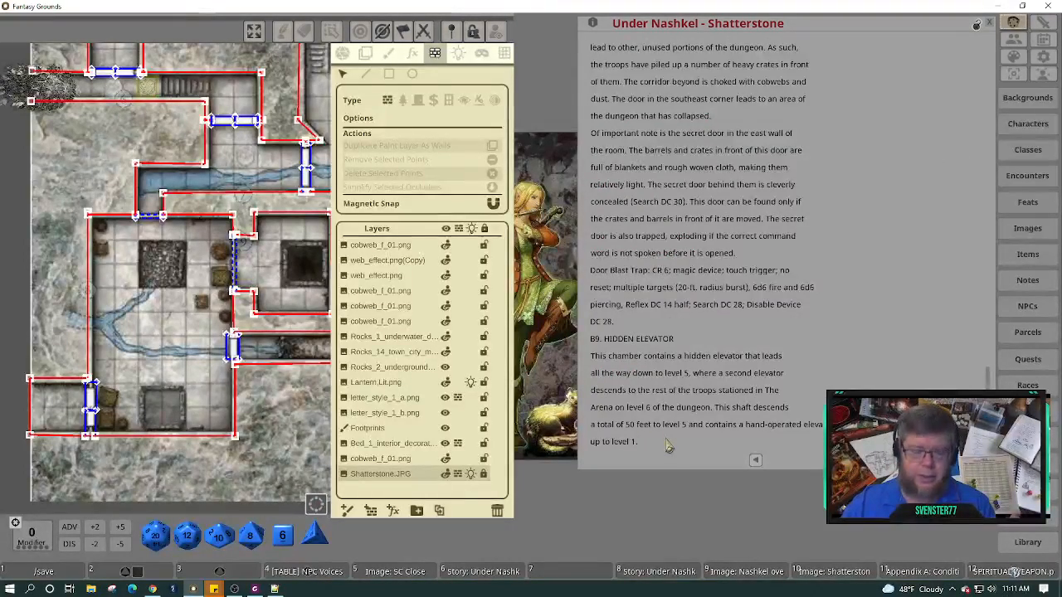
{"action": "key", "text": "ctrl"}
{"action": "key", "text": "ctrl+z"}
{"action": "key", "text": "ctrl+z"}
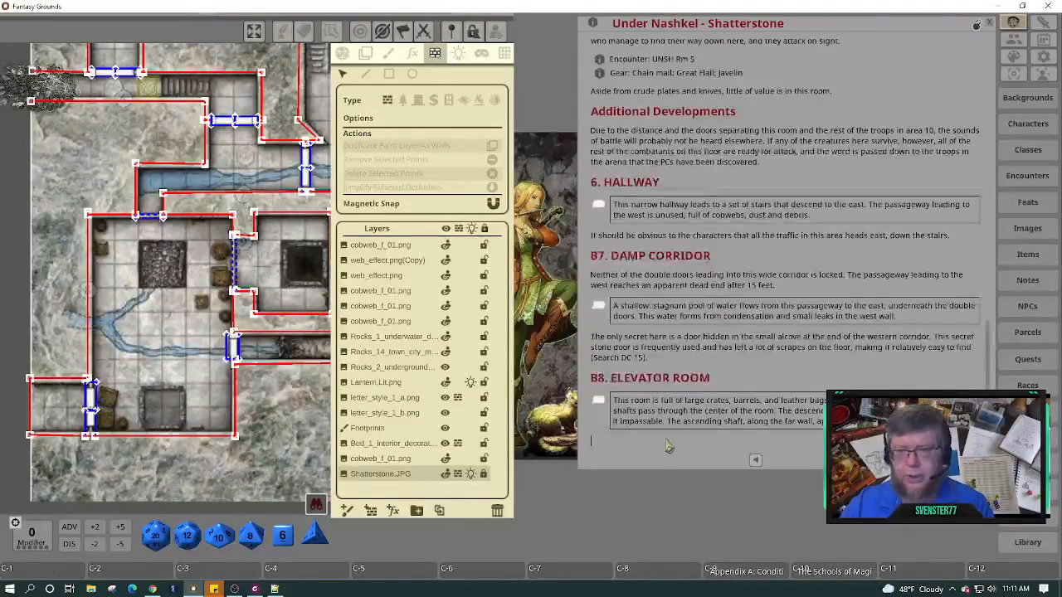
Copy the entire joined passage from Notepad++ and paste it below the B8 Elevator Room box in the Fantasy Grounds Shatterstone story.
{"action": "left_click", "coordinate": [274, 589]}
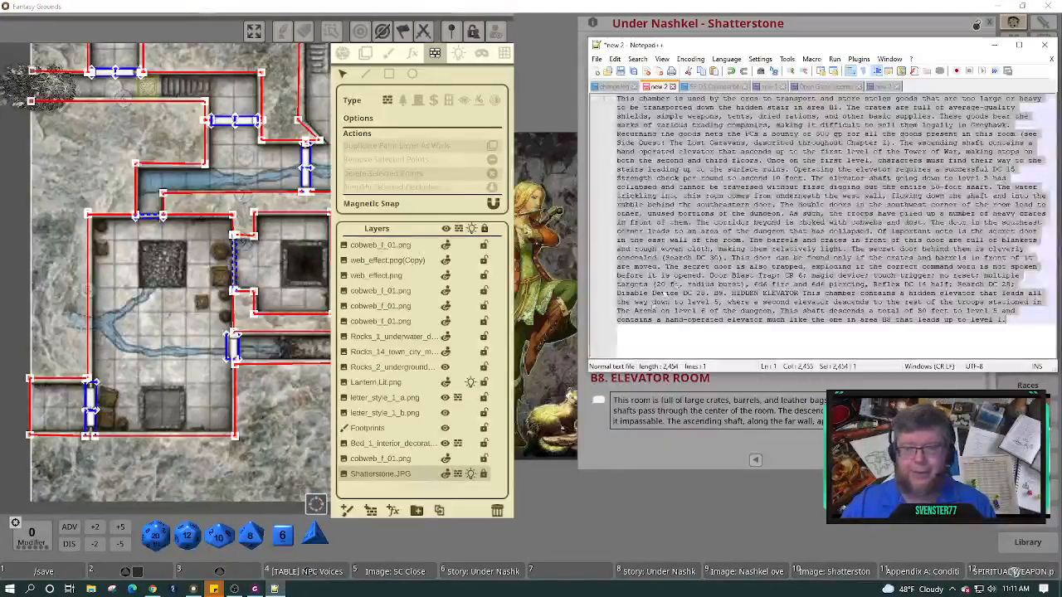
{"action": "left_click", "coordinate": [729, 292]}
{"action": "key", "text": "ctrl+a"}
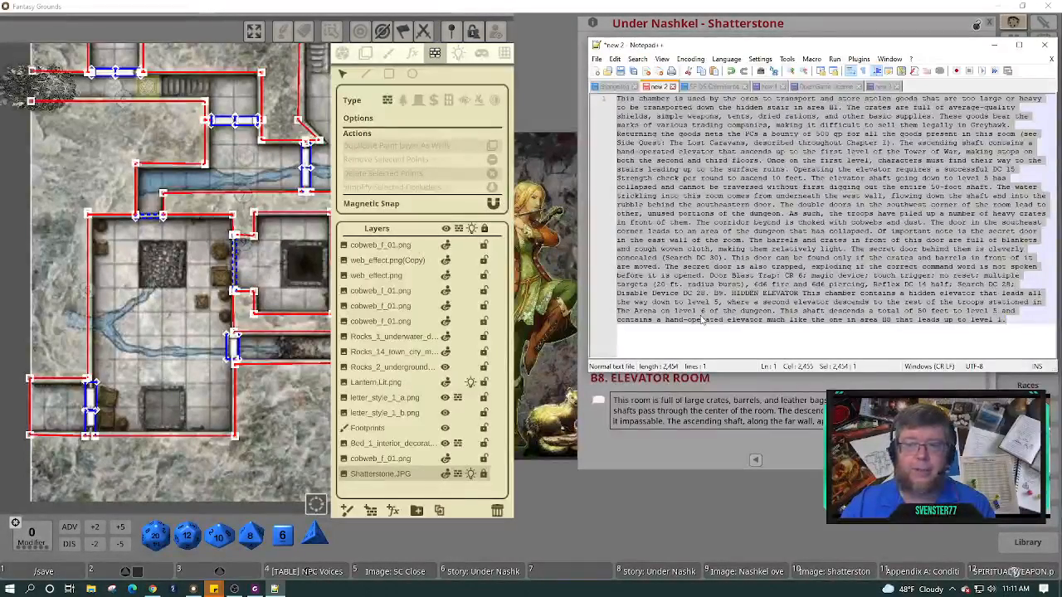
{"action": "left_click", "coordinate": [703, 449]}
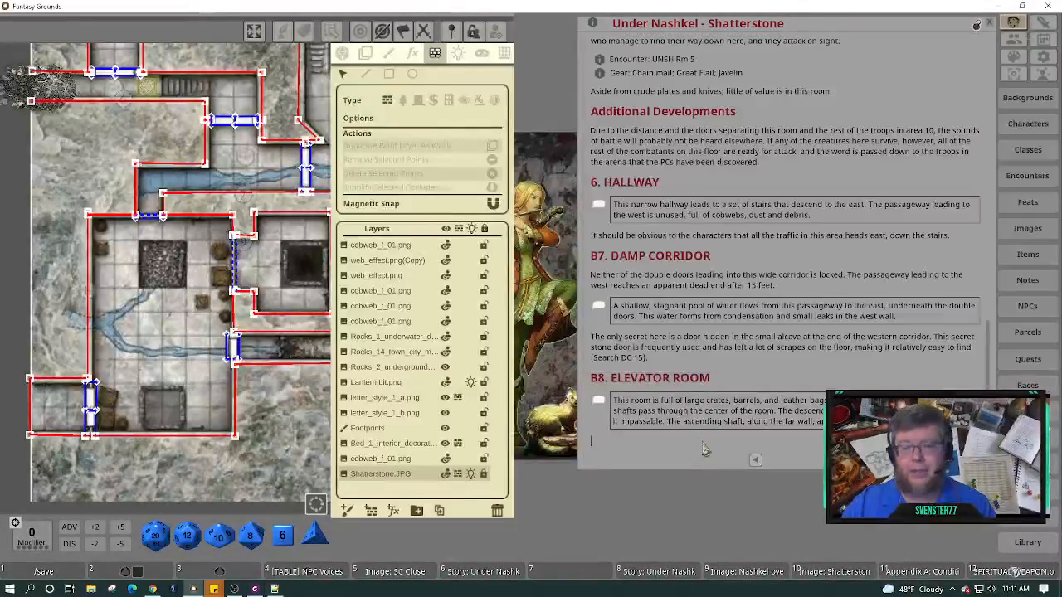
{"action": "key", "text": "ctrl+v"}
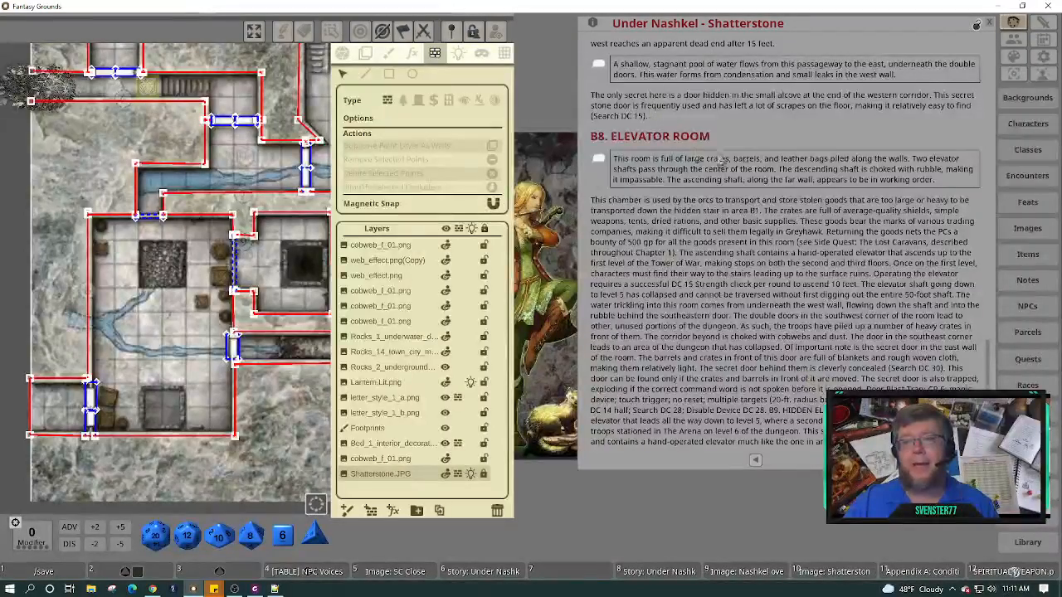
{"action": "scroll", "coordinate": [765, 197], "scroll_direction": "up", "scroll_amount": 5}
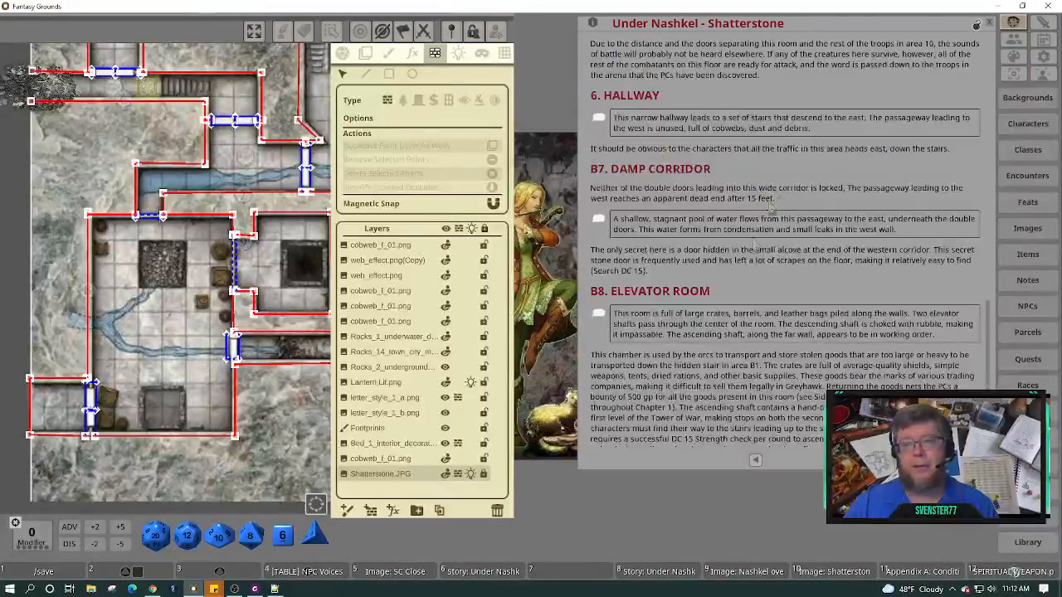
{"action": "scroll", "coordinate": [766, 219], "scroll_direction": "down", "scroll_amount": 3}
{"action": "scroll", "coordinate": [765, 218], "scroll_direction": "down", "scroll_amount": 3}
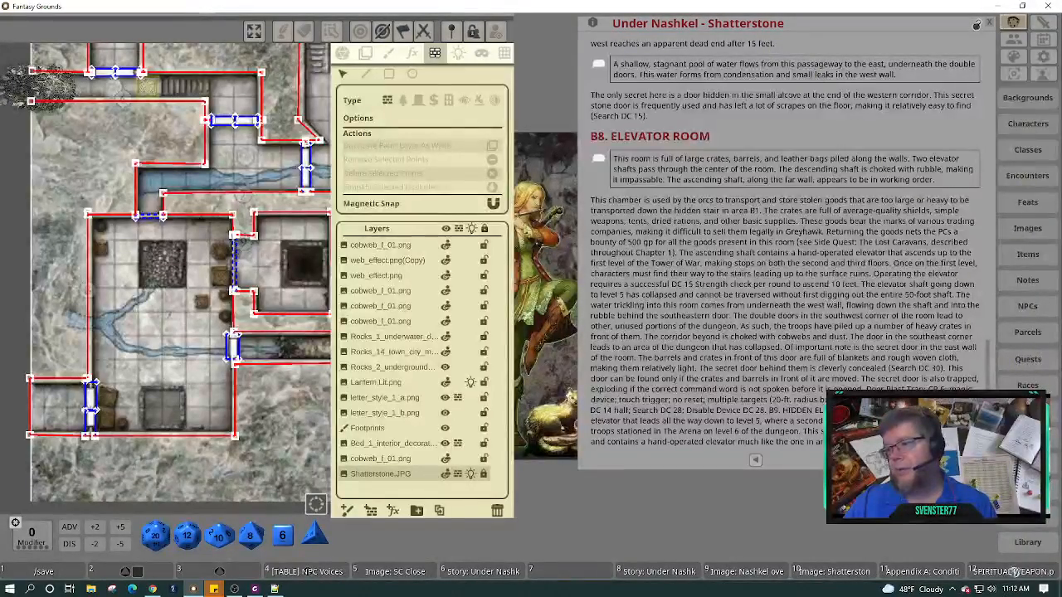
Open the campaign's story list, move it clear of the Shatterstone text, and create a new blank story entry.
{"action": "left_click", "coordinate": [1029, 464]}
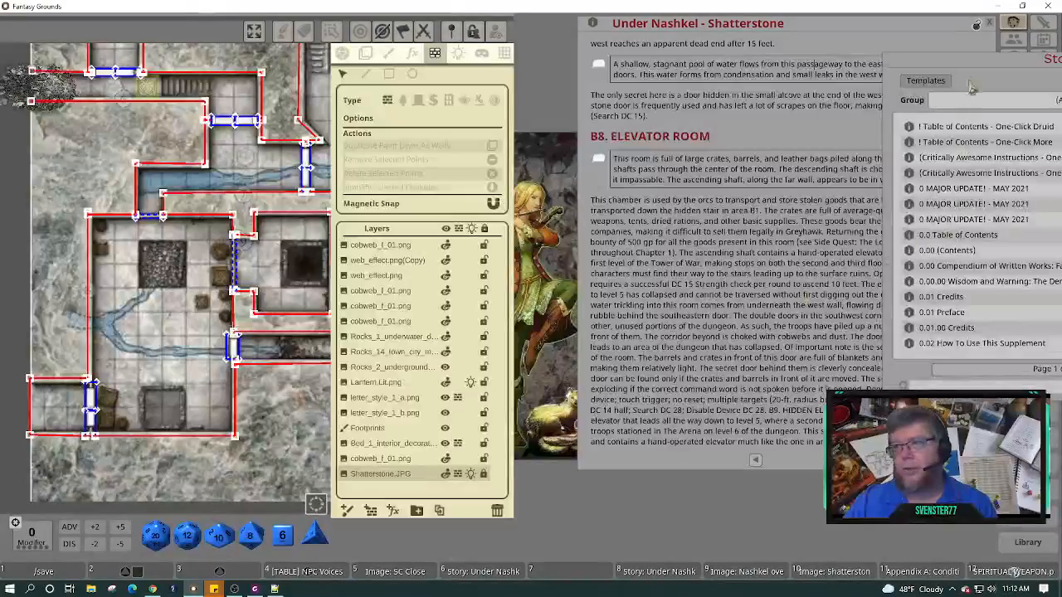
{"action": "left_click_drag", "start_coordinate": [973, 87], "coordinate": [513, 78]}
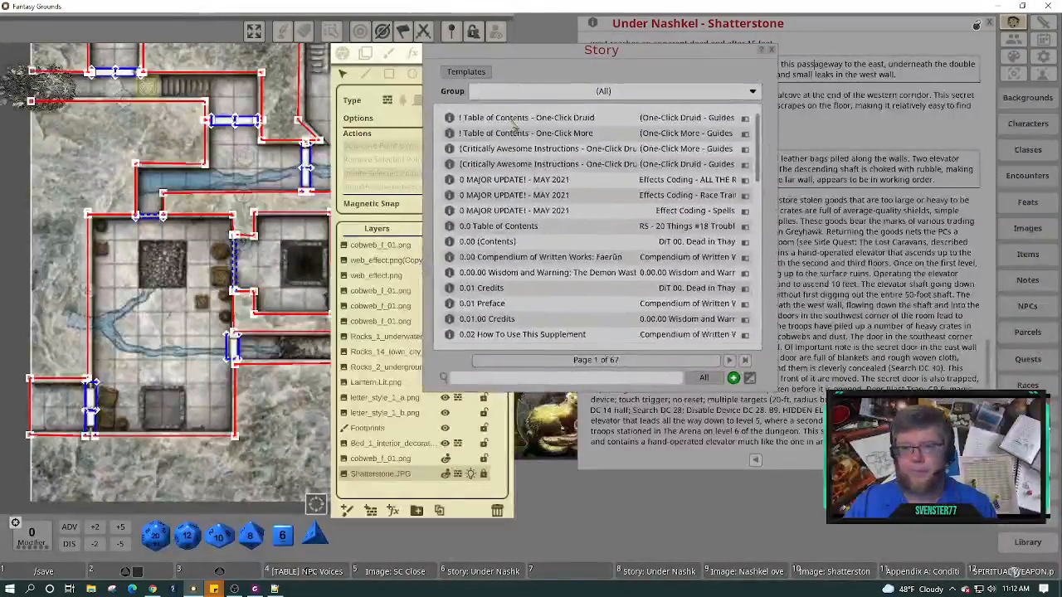
{"action": "right_click", "coordinate": [610, 201]}
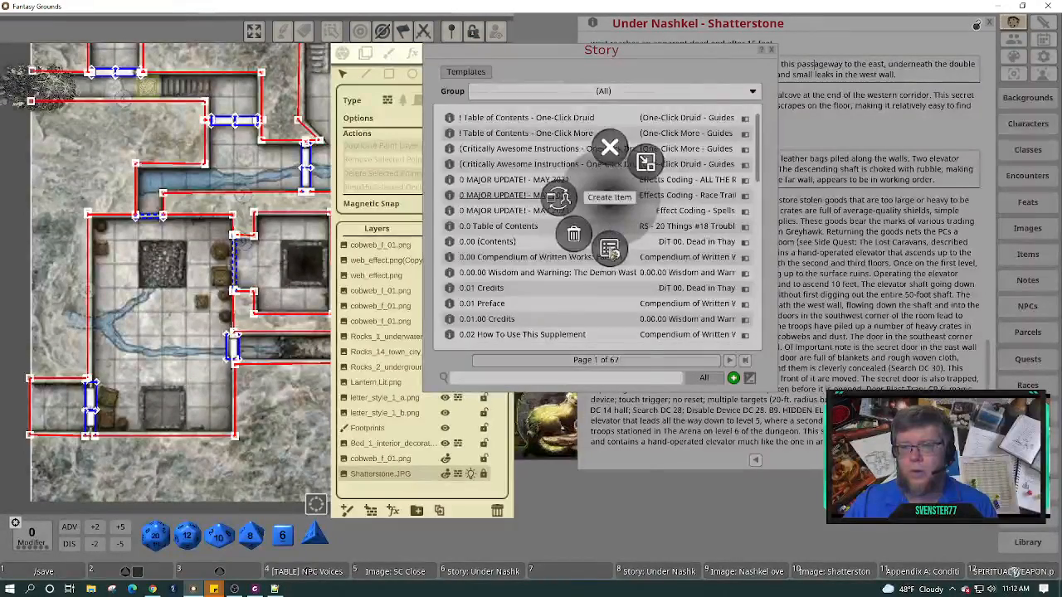
{"action": "left_click", "coordinate": [558, 197]}
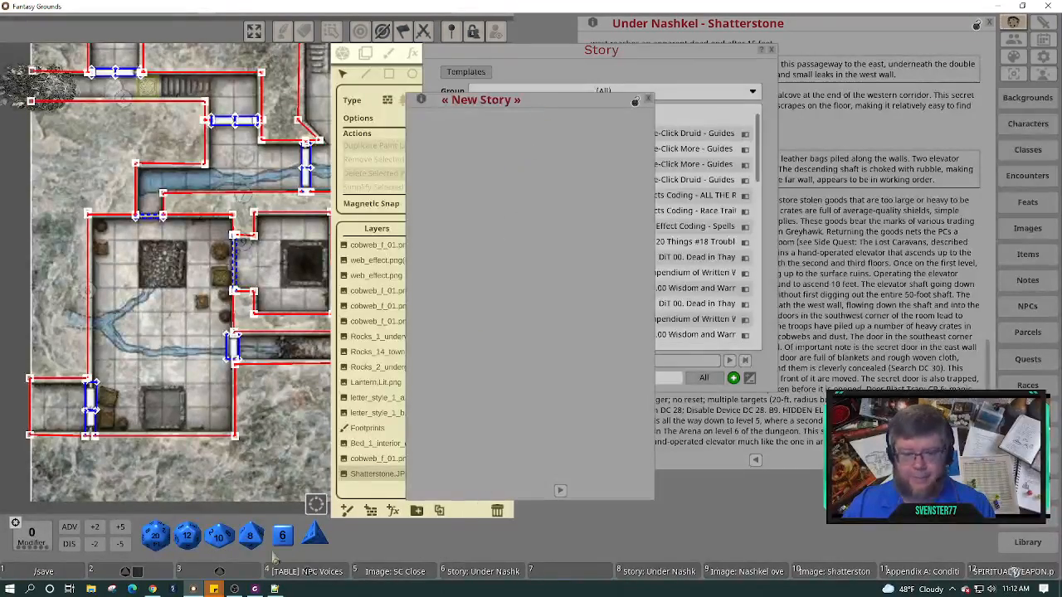
Switch to the Foxit PDF and copy page 61's text from the end of "throughout Chapter 1" to "the dungeon that has collapsed".
{"action": "left_click", "coordinate": [255, 589]}
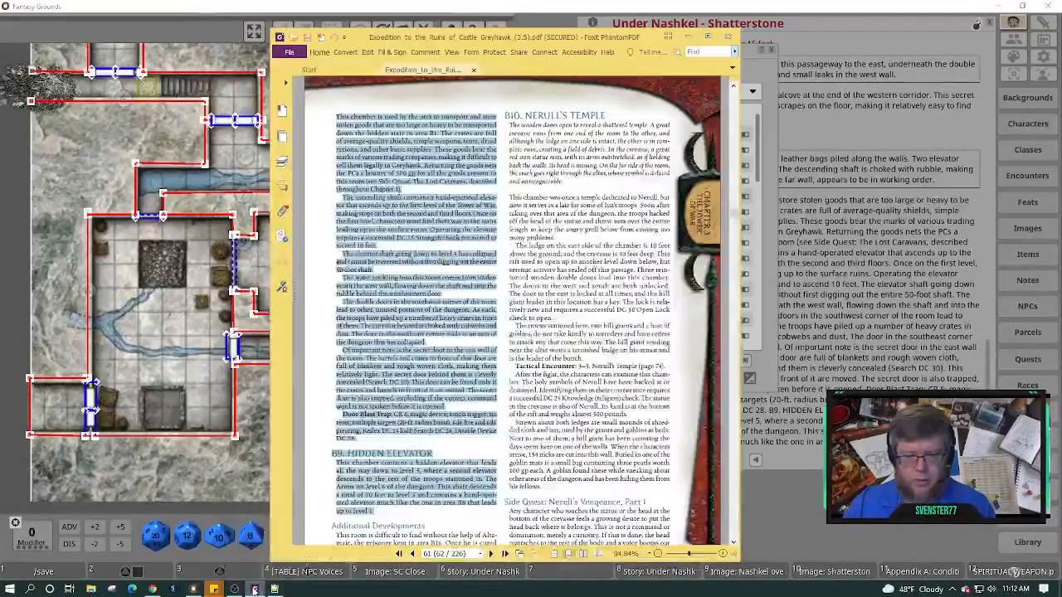
{"action": "left_click", "coordinate": [457, 454]}
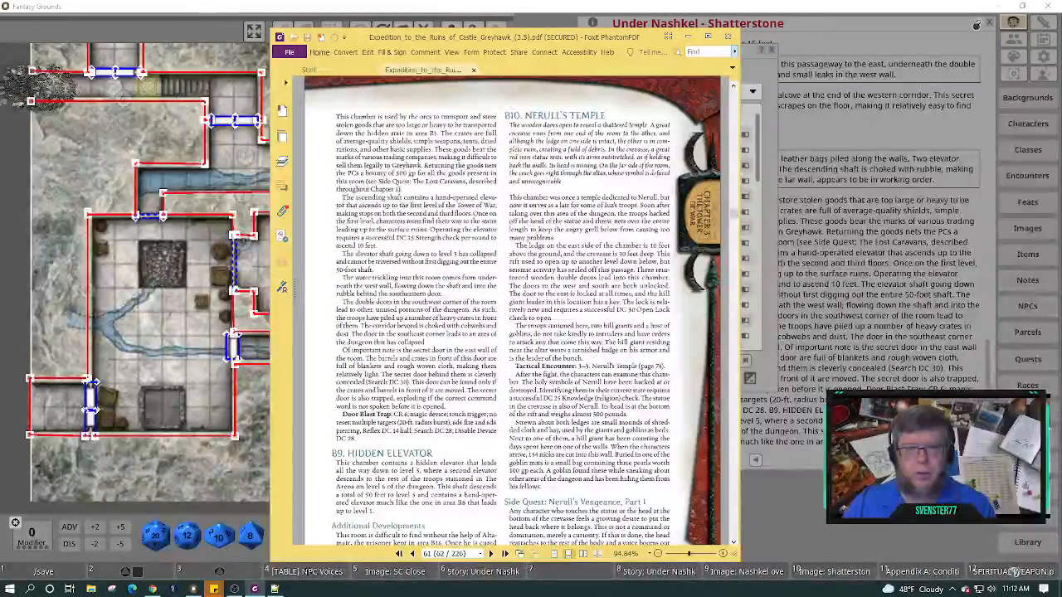
{"action": "left_click_drag", "start_coordinate": [337, 188], "coordinate": [403, 343]}
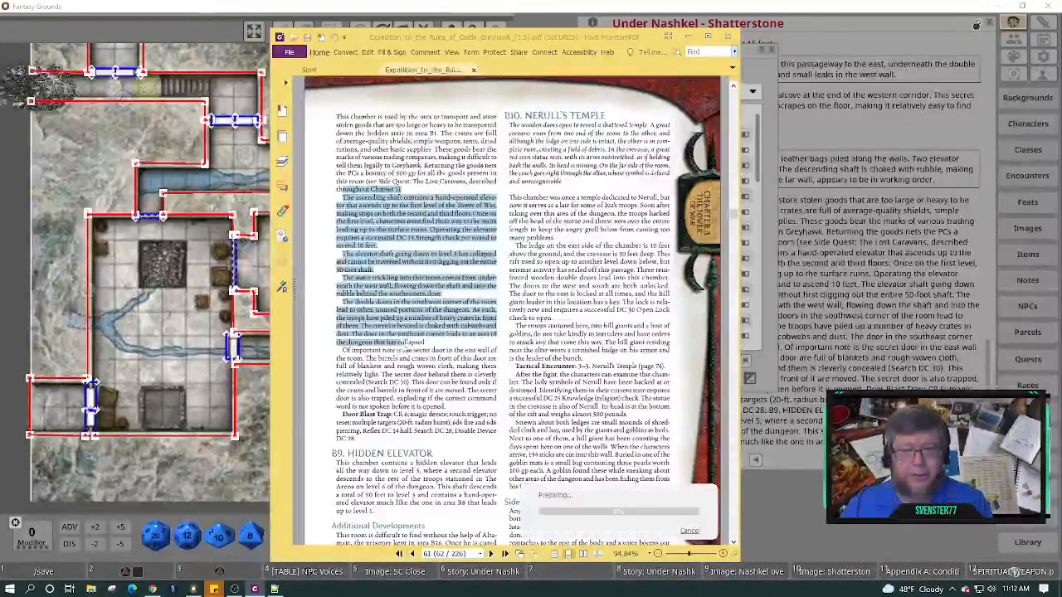
{"action": "left_click", "coordinate": [686, 37]}
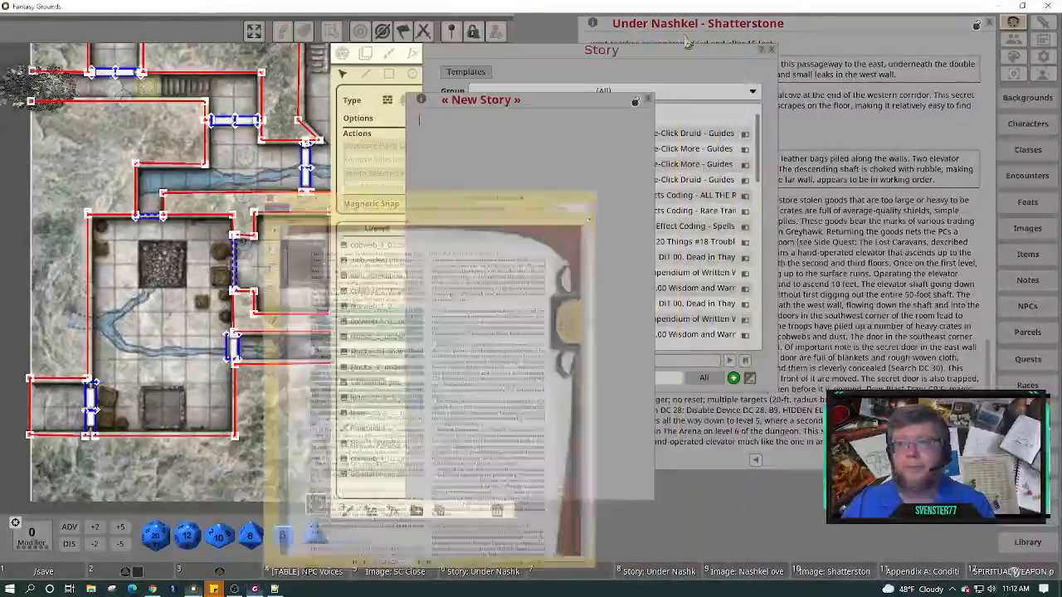
Paste the copied PDF passage into the new Fantasy Grounds story and join all its lines into one paragraph.
{"action": "left_click", "coordinate": [513, 207]}
{"action": "key", "text": "ctrl+v"}
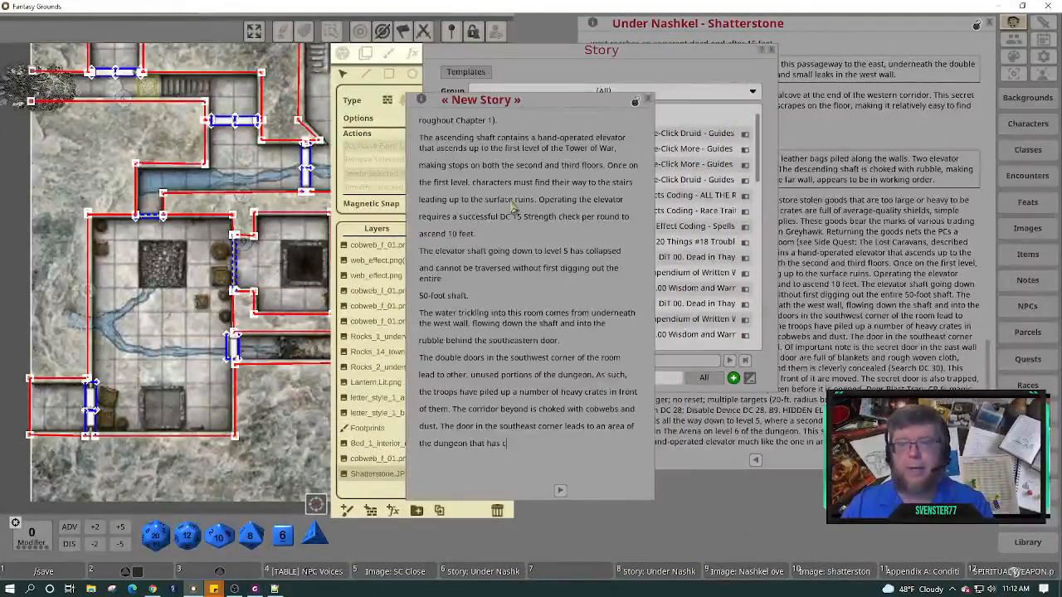
{"action": "key", "text": "ctrl+a"}
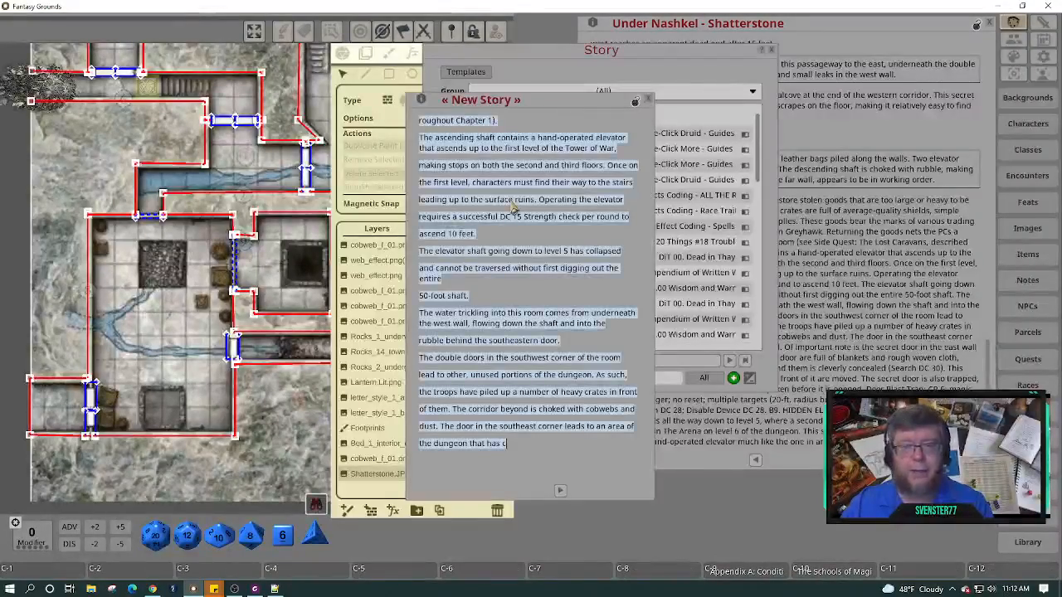
{"action": "key", "text": "ctrl+r"}
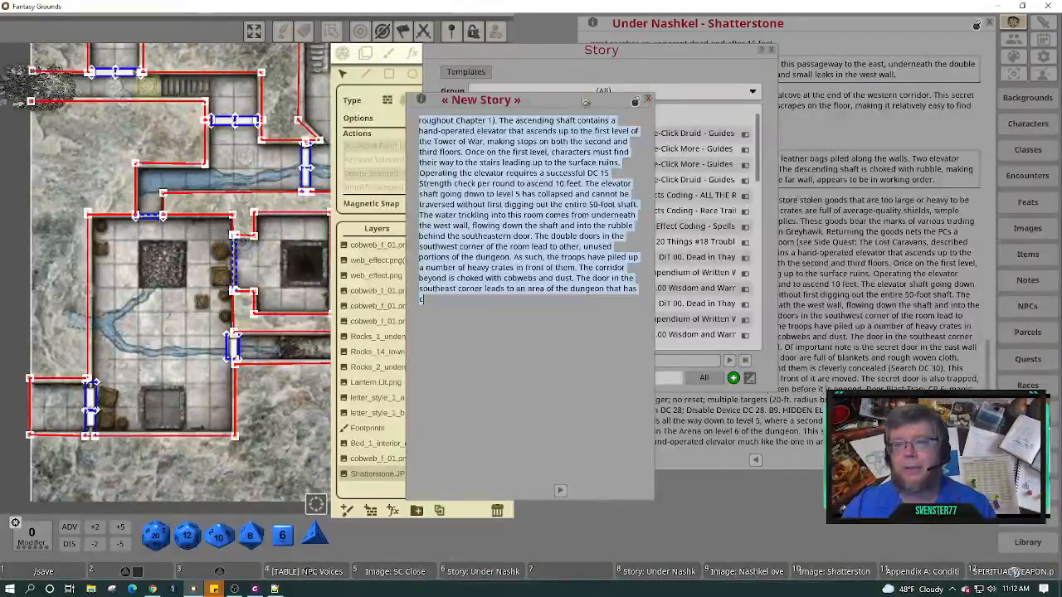
Name the new story "delete me" and close it.
{"action": "left_click", "coordinate": [539, 101]}
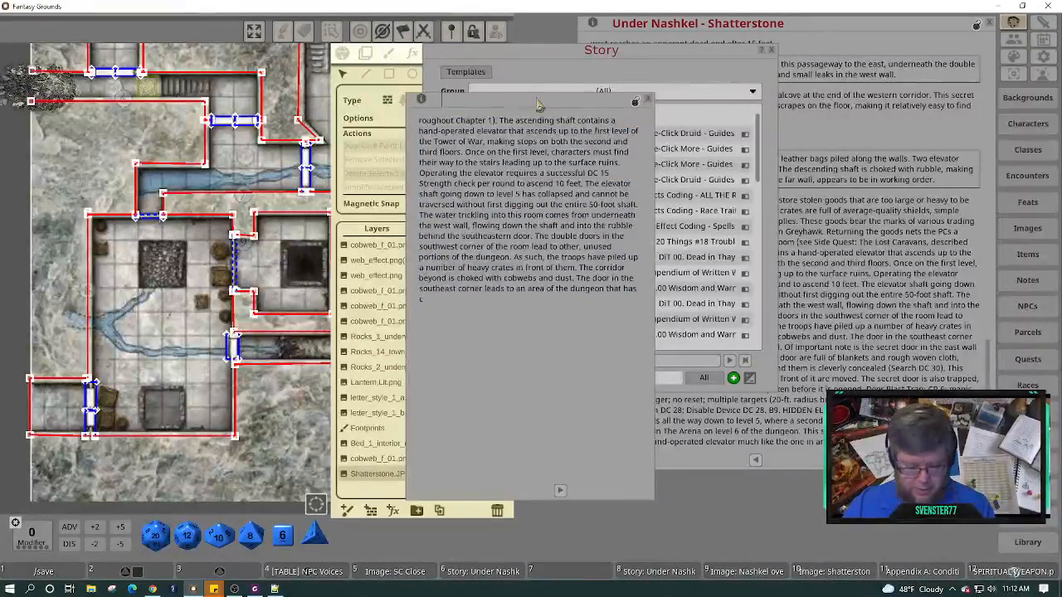
{"action": "type", "text": "delete"}
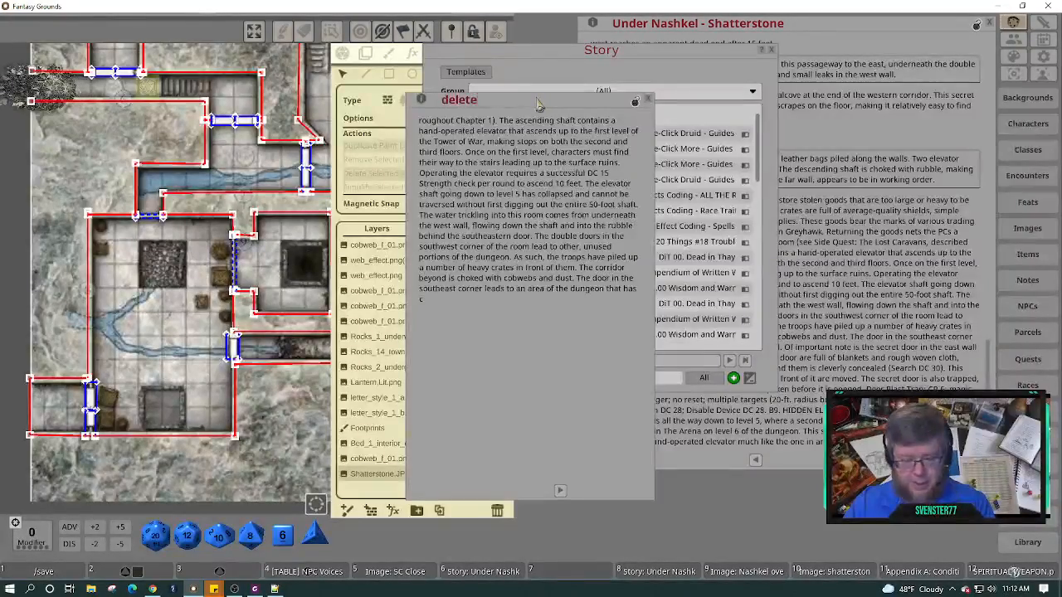
{"action": "type", "text": " me"}
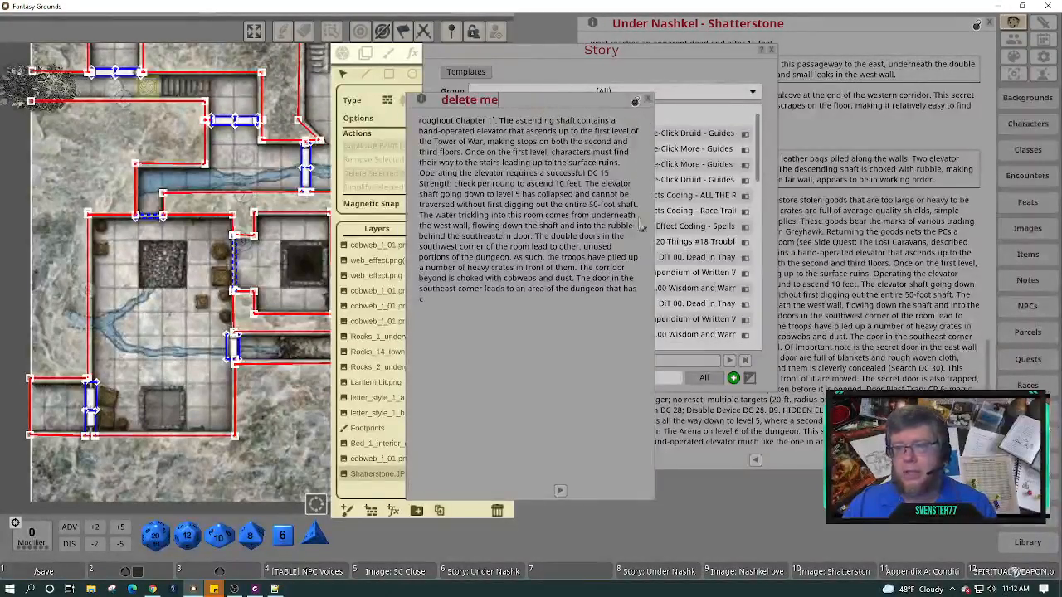
{"action": "left_click", "coordinate": [648, 100]}
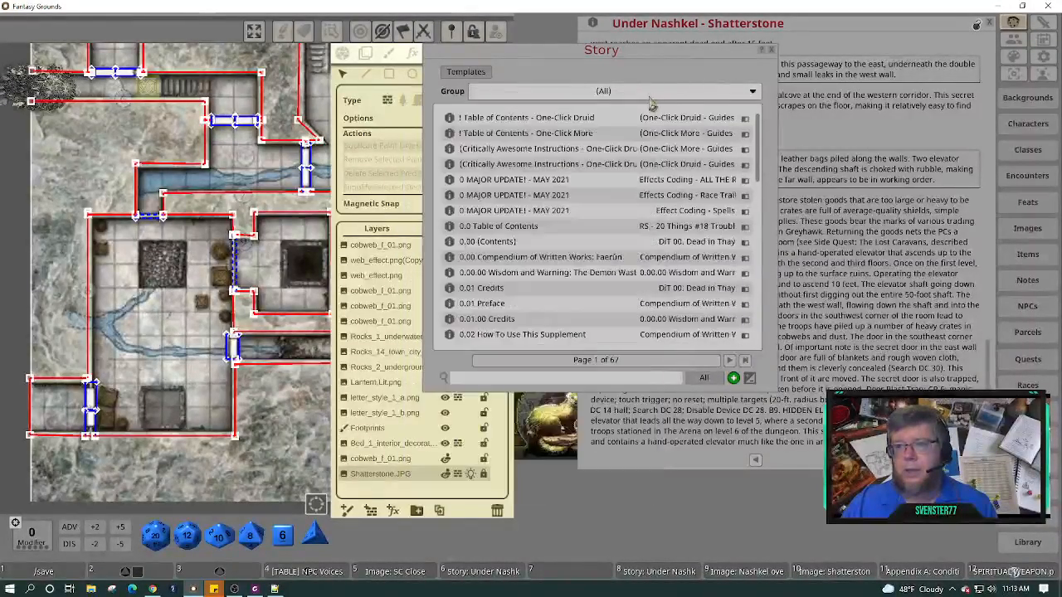
Search the story list for "delet", delete the "delete me" story, and close the list.
{"action": "left_click", "coordinate": [547, 383]}
{"action": "type", "text": "delet"}
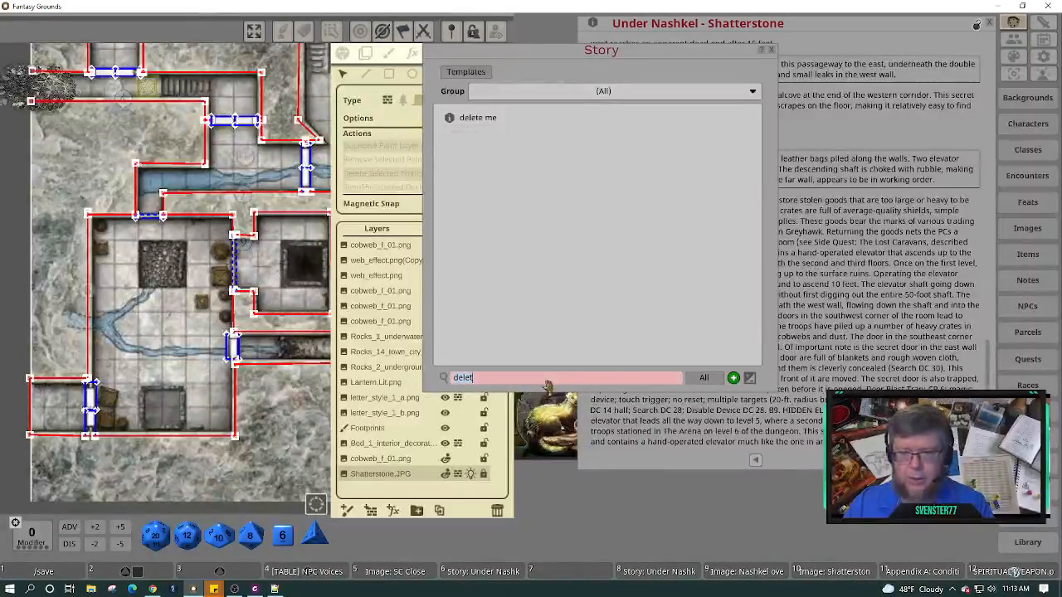
{"action": "left_click", "coordinate": [749, 378]}
{"action": "left_click", "coordinate": [742, 118]}
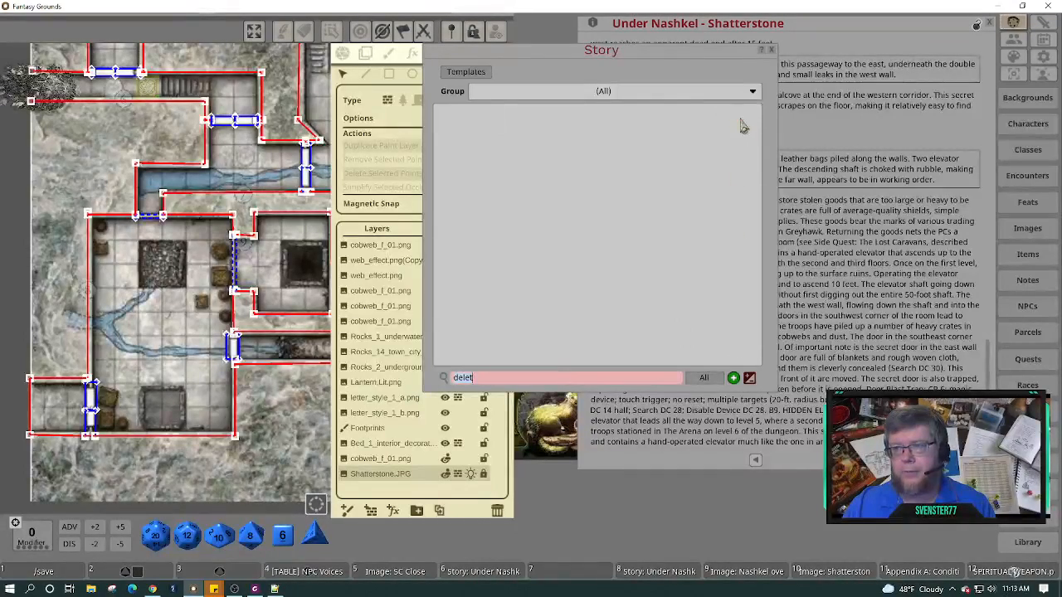
{"action": "left_click", "coordinate": [770, 50]}
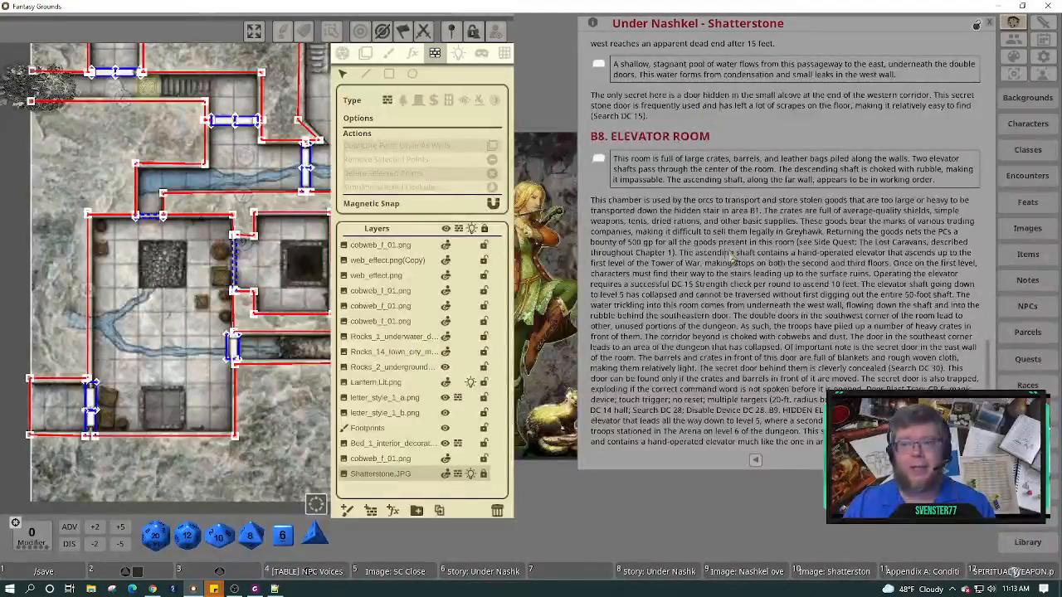
{"action": "key", "text": "ctrl+a"}
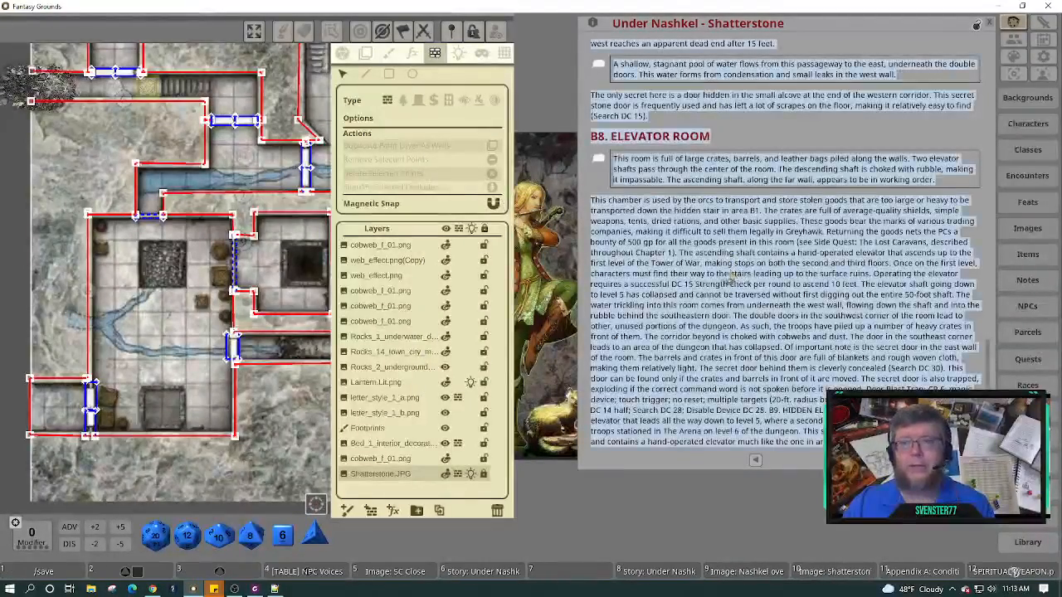
{"action": "left_click", "coordinate": [709, 299]}
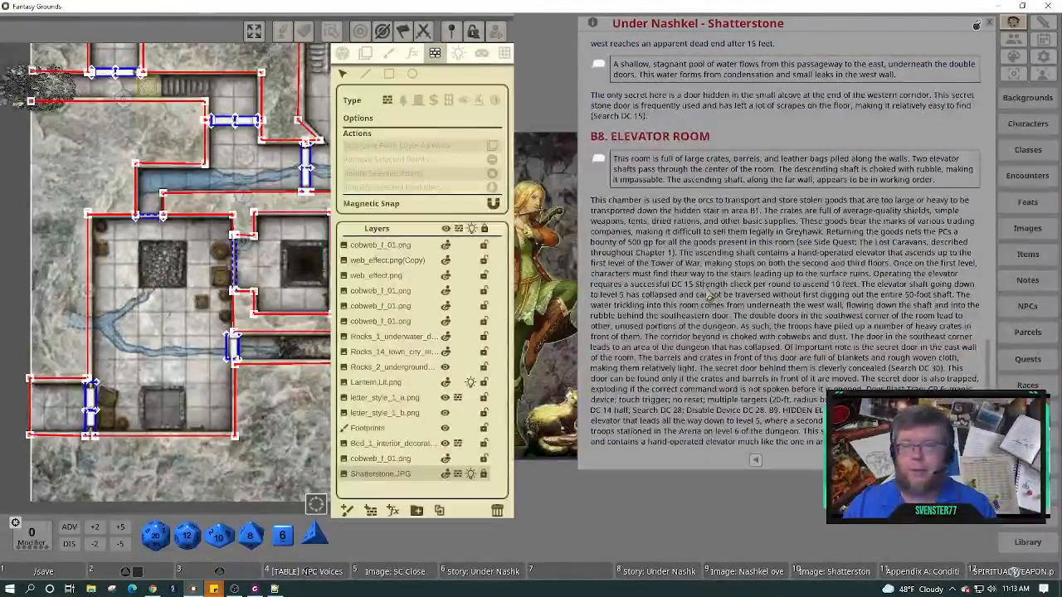
{"action": "left_click", "coordinate": [678, 252]}
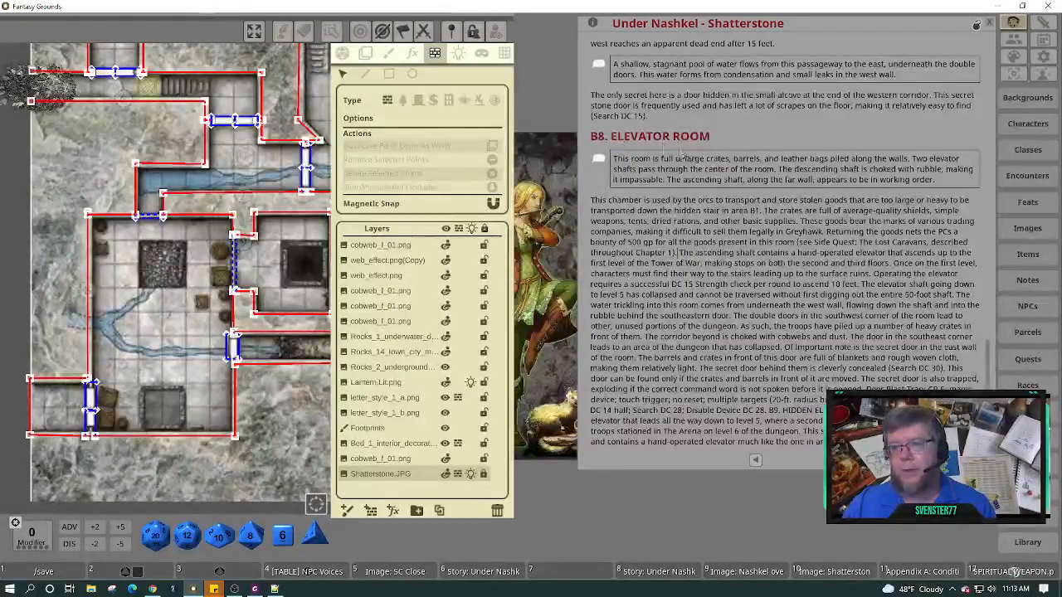
Try to place the Foxit PDF window at the left edge of the screen.
{"action": "left_click", "coordinate": [274, 589]}
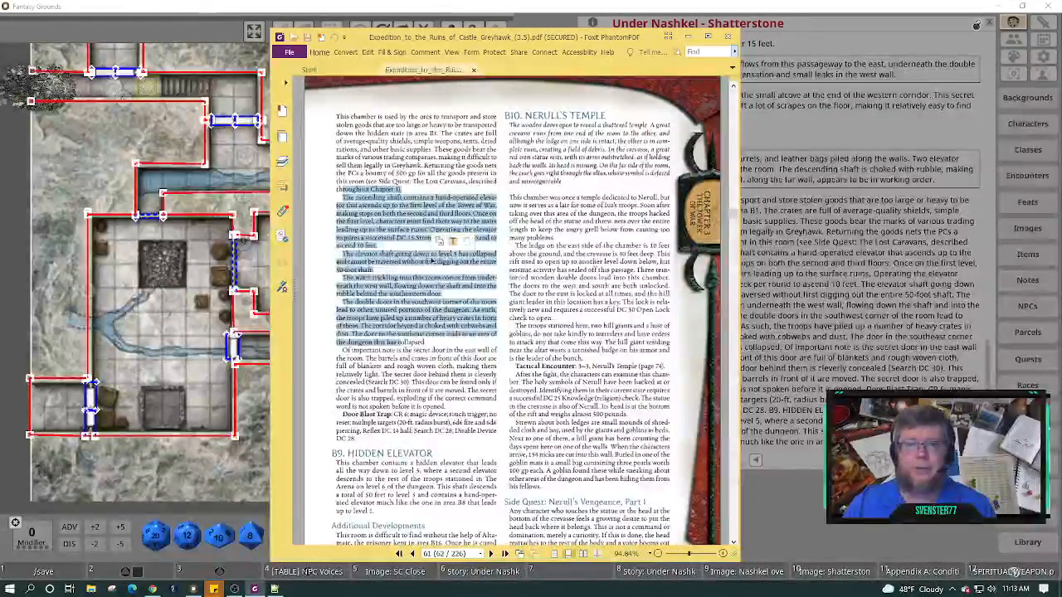
{"action": "left_click", "coordinate": [432, 261]}
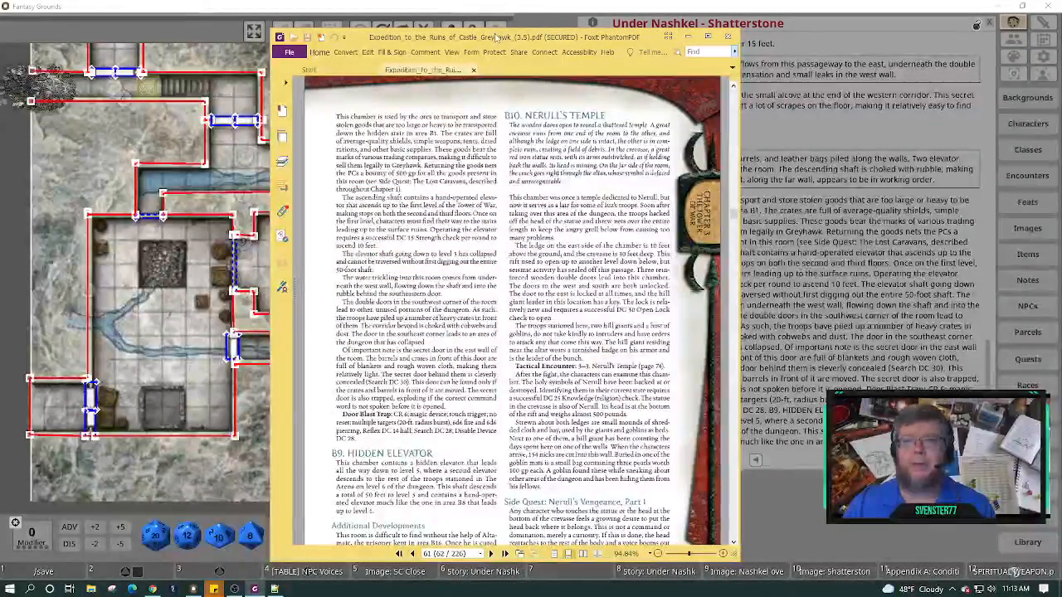
{"action": "left_click_drag", "start_coordinate": [496, 37], "coordinate": [234, 14]}
{"action": "double_click", "coordinate": [228, 12]}
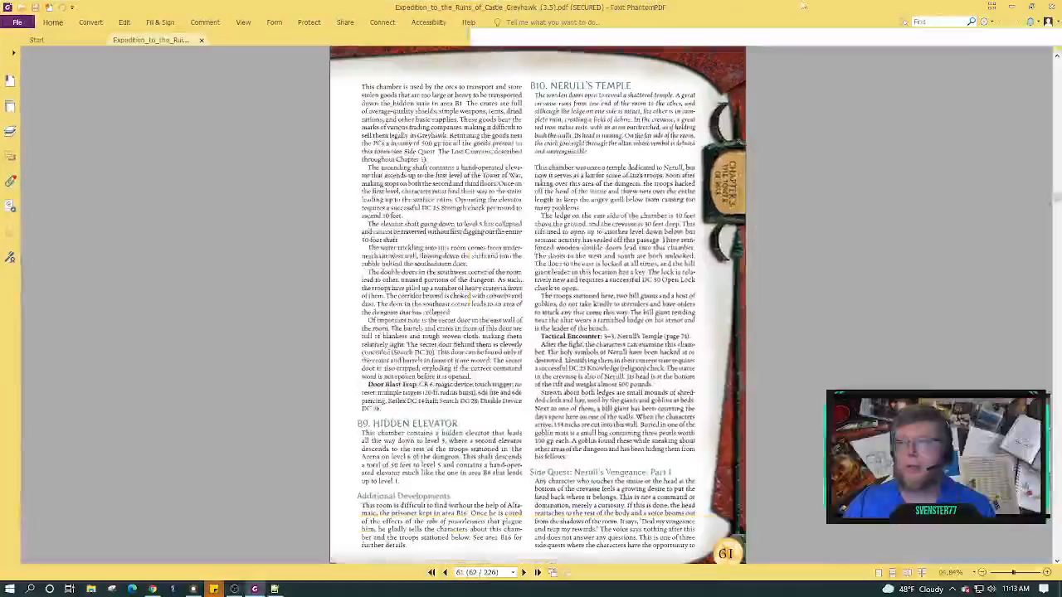
{"action": "left_click", "coordinate": [1031, 7]}
Restore the Fantasy Grounds window from full screen, narrow it and shift it right, and place the Foxit PDF window at the screen's left edge.
{"action": "left_click", "coordinate": [1021, 10]}
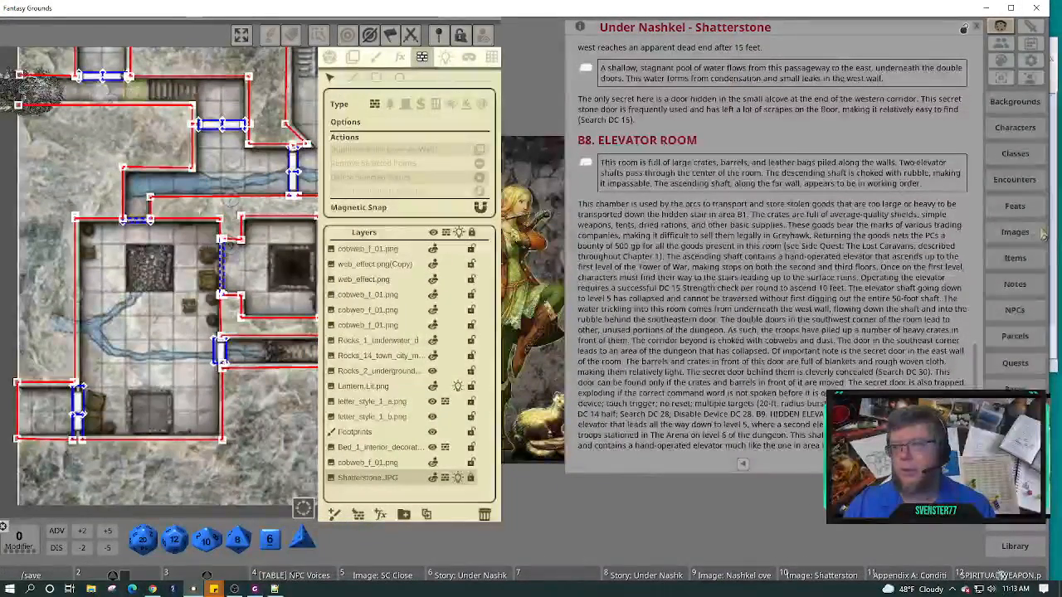
{"action": "left_click_drag", "start_coordinate": [1050, 231], "coordinate": [839, 231]}
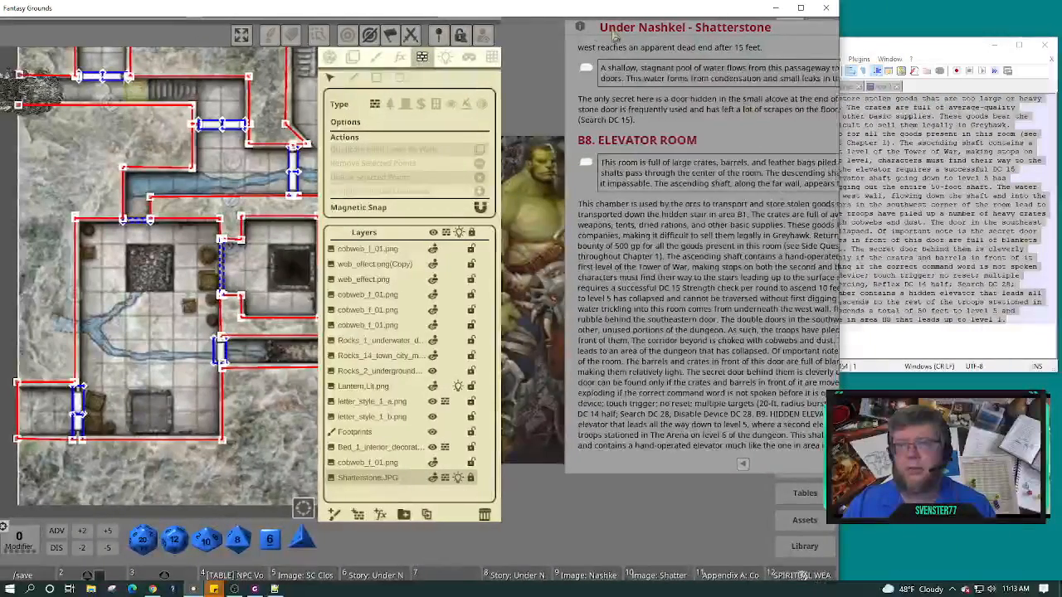
{"action": "left_click_drag", "start_coordinate": [455, 17], "coordinate": [676, 23]}
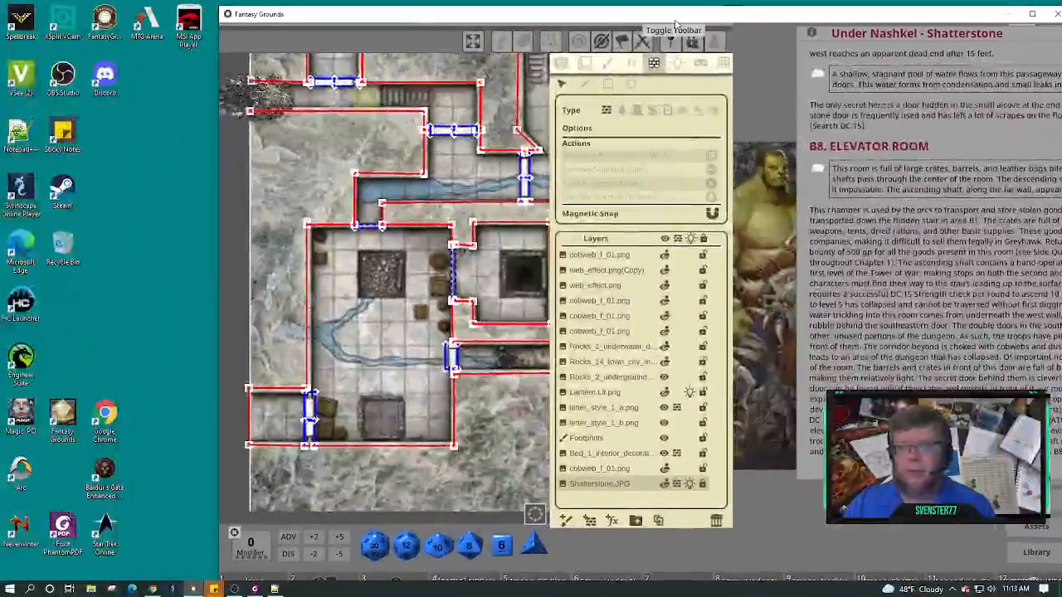
{"action": "left_click", "coordinate": [256, 589]}
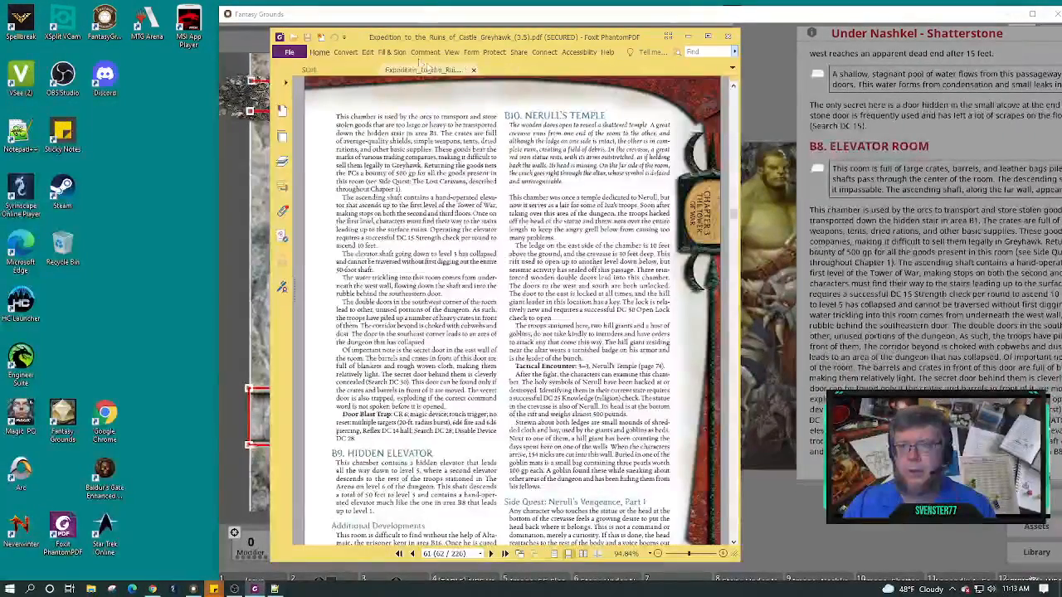
{"action": "left_click_drag", "start_coordinate": [369, 37], "coordinate": [84, 16]}
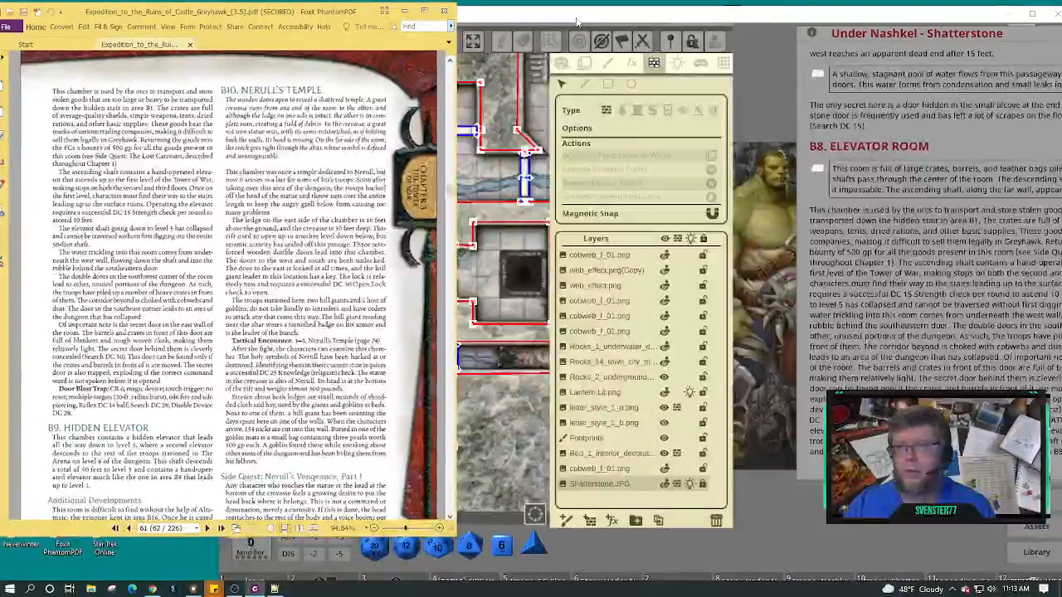
Bring Fantasy Grounds to the front and move the Shatterstone story window left so its full text width sits near the PDF page.
{"action": "left_click", "coordinate": [579, 22]}
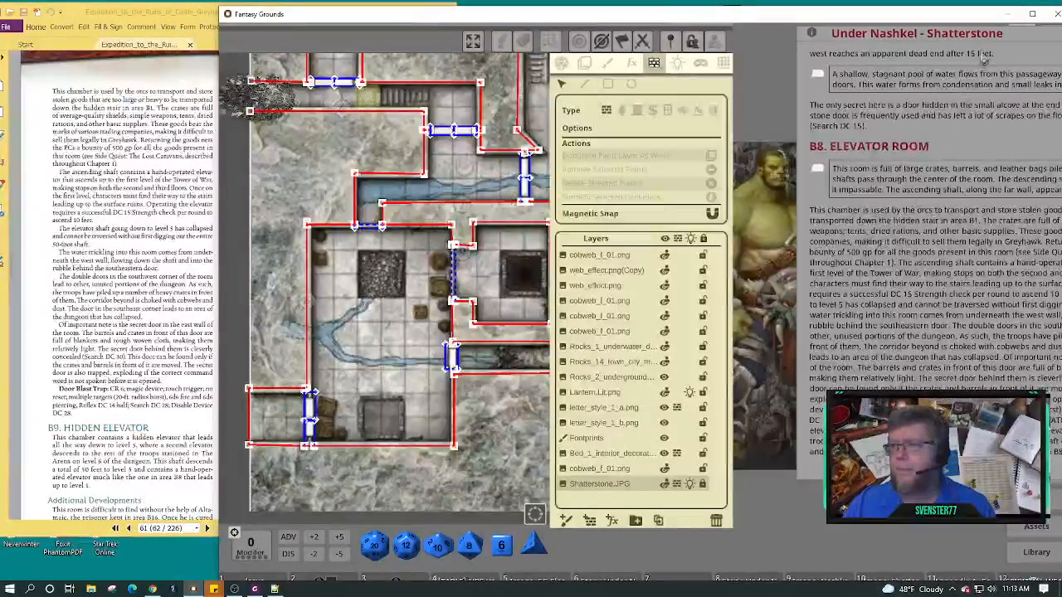
{"action": "scroll", "coordinate": [1002, 52], "scroll_direction": "up", "scroll_amount": 1}
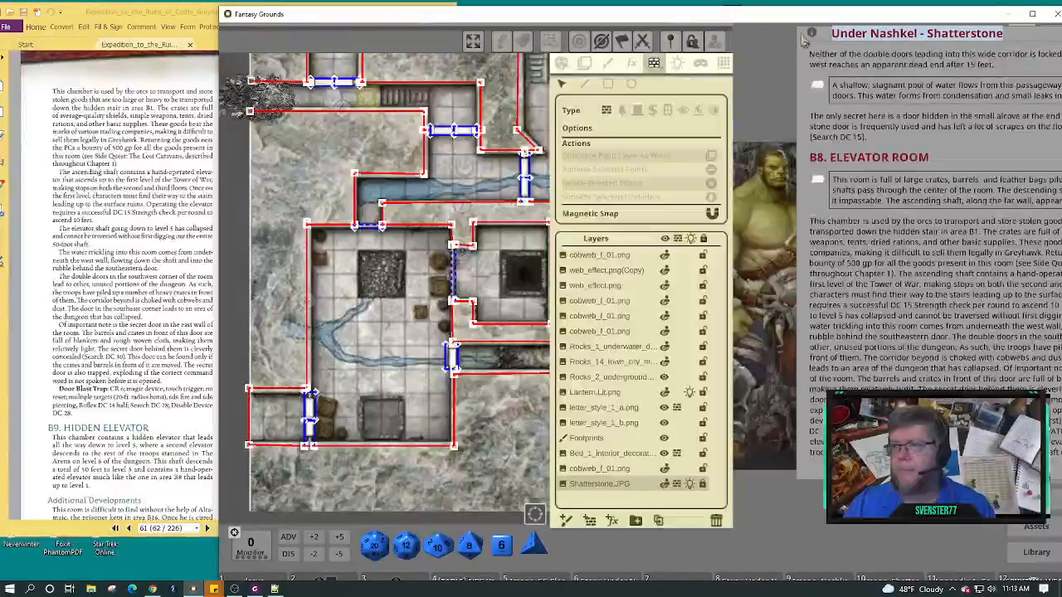
{"action": "left_click_drag", "start_coordinate": [803, 46], "coordinate": [436, 37]}
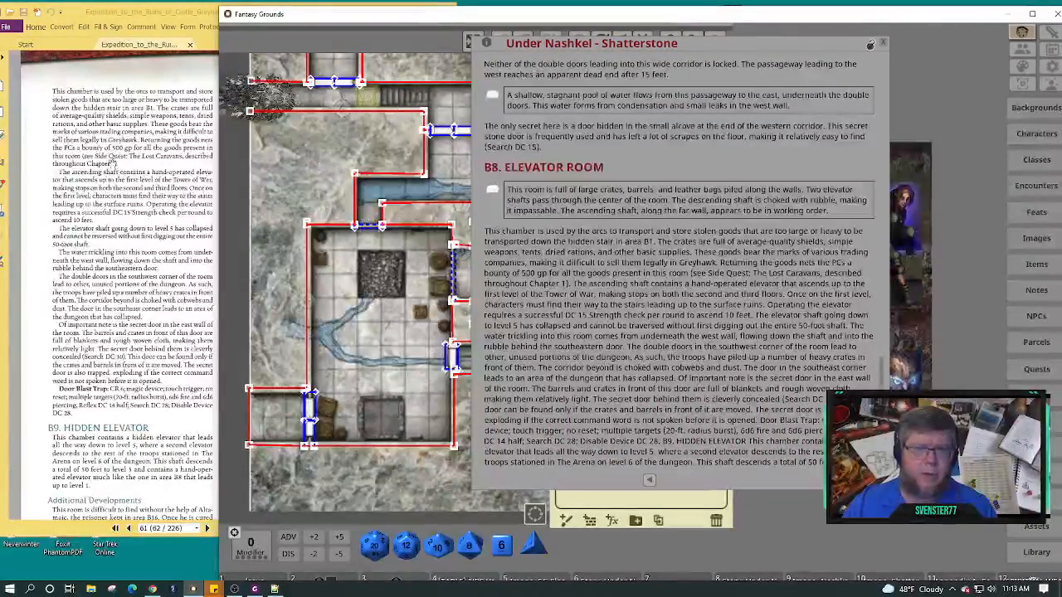
Start new paragraphs in the B8 description at "The ascending shaft contains" and "The elevator shaft going down", matching the PDF.
{"action": "left_click", "coordinate": [574, 283]}
{"action": "key", "text": "Return"}
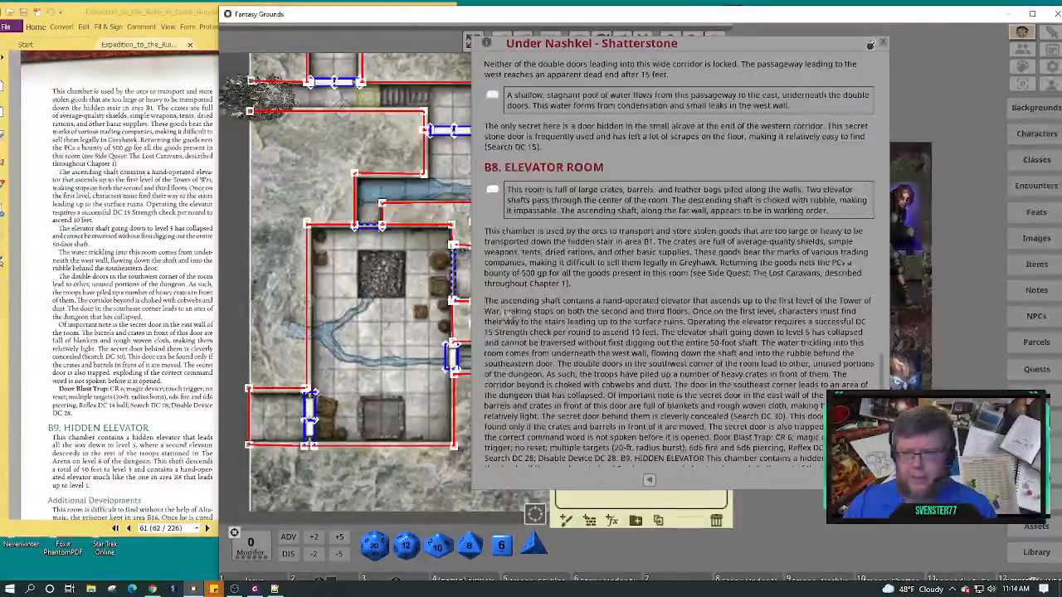
{"action": "left_click", "coordinate": [664, 333]}
{"action": "key", "text": "Return"}
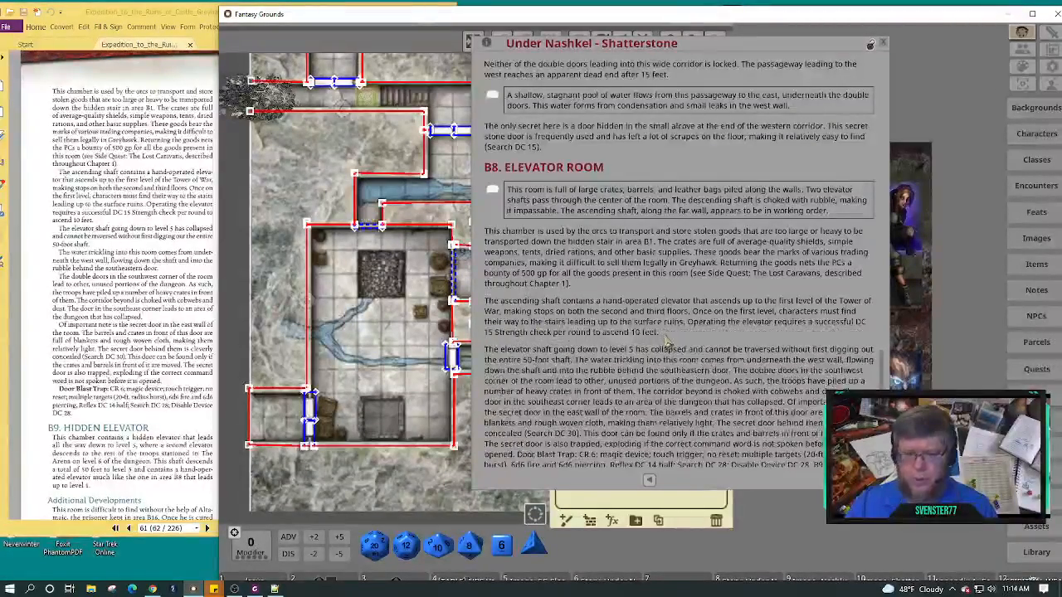
{"action": "scroll", "coordinate": [666, 341], "scroll_direction": "down", "scroll_amount": 1}
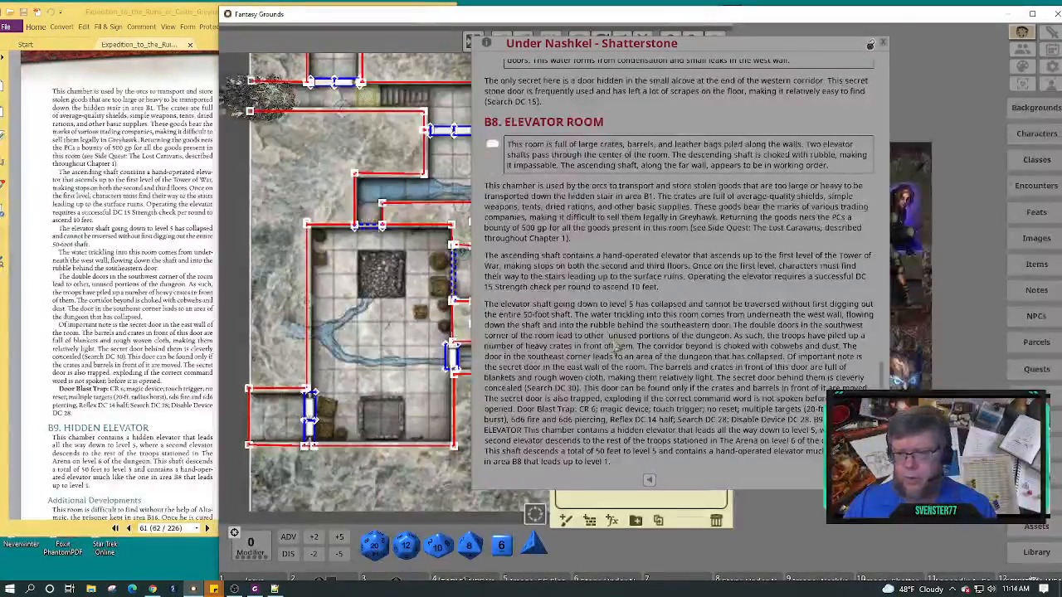
Start new paragraphs in the B8 description at "The water trickling", "The double doors", "Of important note" and "Door Blast Trap".
{"action": "left_click", "coordinate": [574, 315]}
{"action": "key", "text": "Return"}
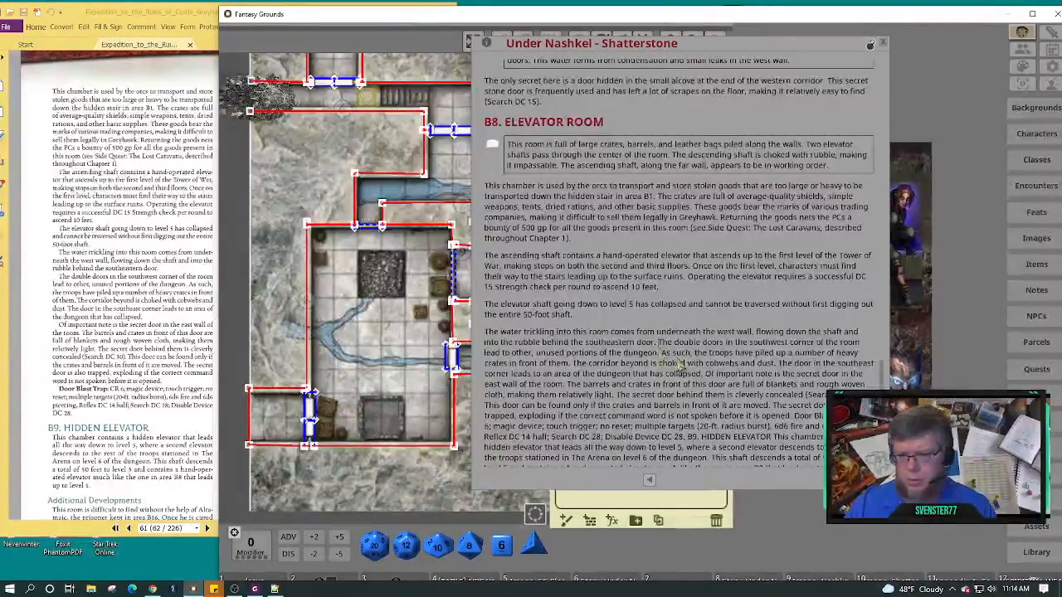
{"action": "key", "text": "Return"}
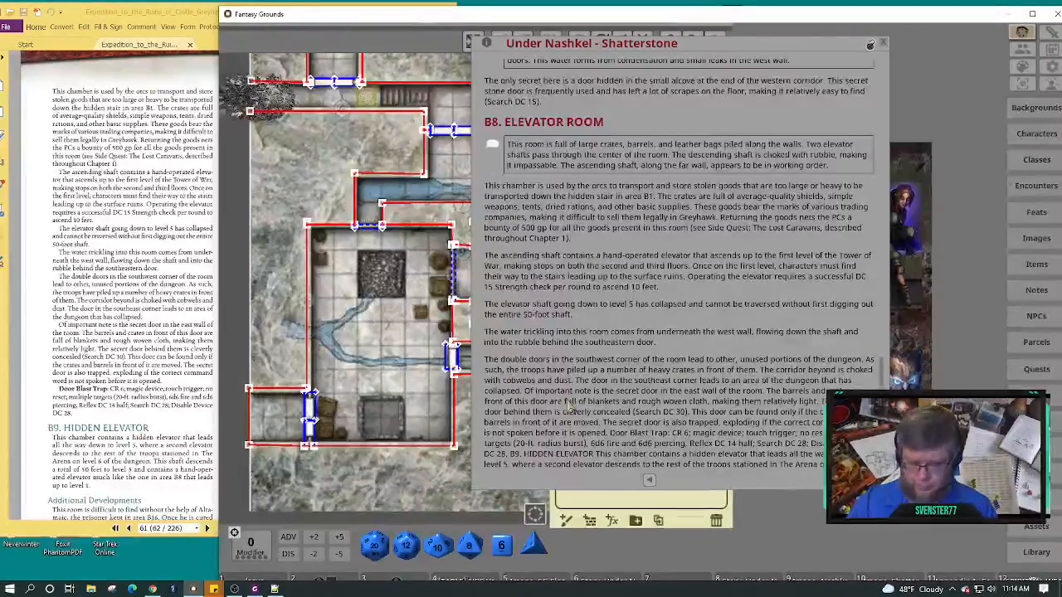
{"action": "key", "text": "Return"}
{"action": "scroll", "coordinate": [570, 408], "scroll_direction": "down", "scroll_amount": 1}
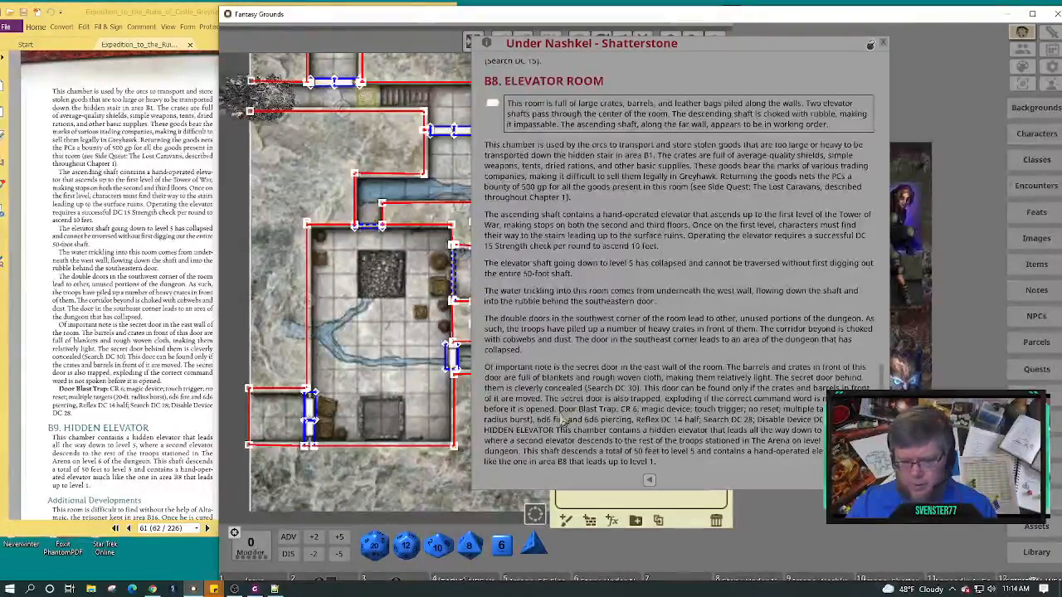
{"action": "left_click", "coordinate": [560, 410]}
{"action": "key", "text": "Return"}
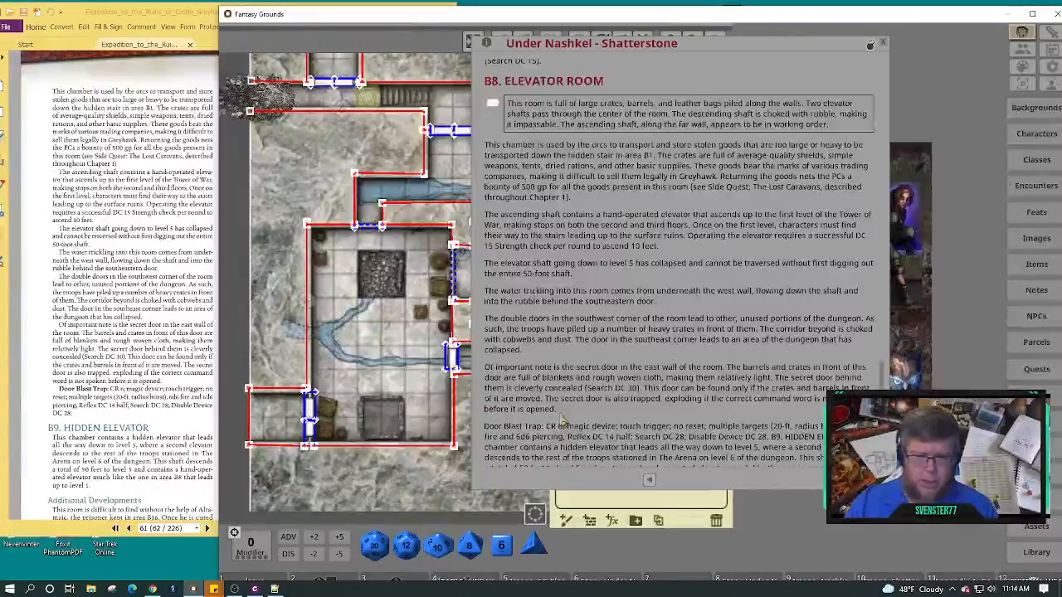
Split "B9. HIDDEN ELEVATOR" from the trap text and from its description, and format it as a heading.
{"action": "scroll", "coordinate": [564, 419], "scroll_direction": "down", "scroll_amount": 1}
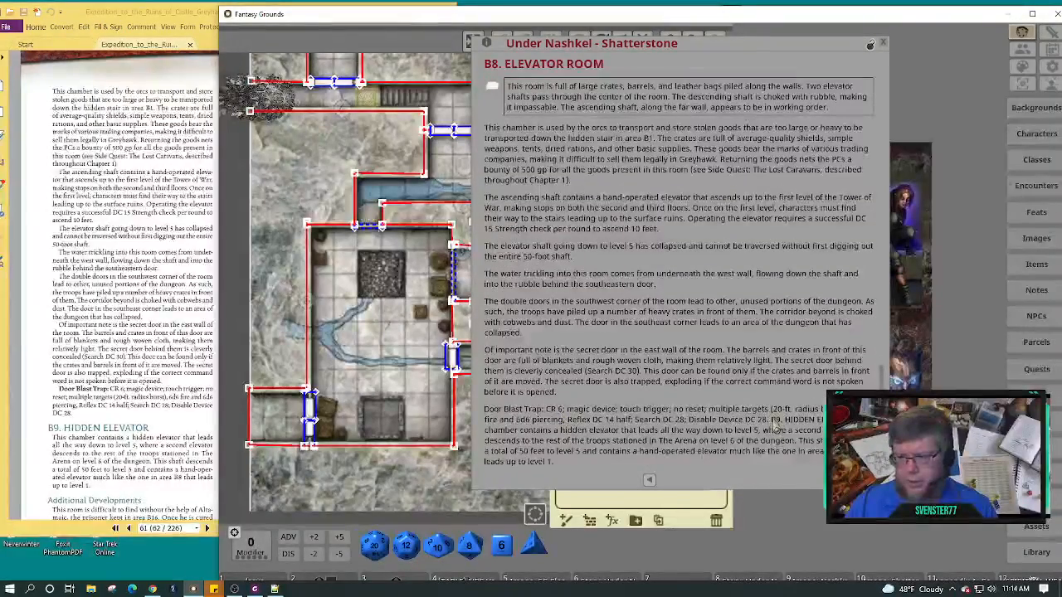
{"action": "left_click", "coordinate": [774, 423]}
{"action": "key", "text": "Return"}
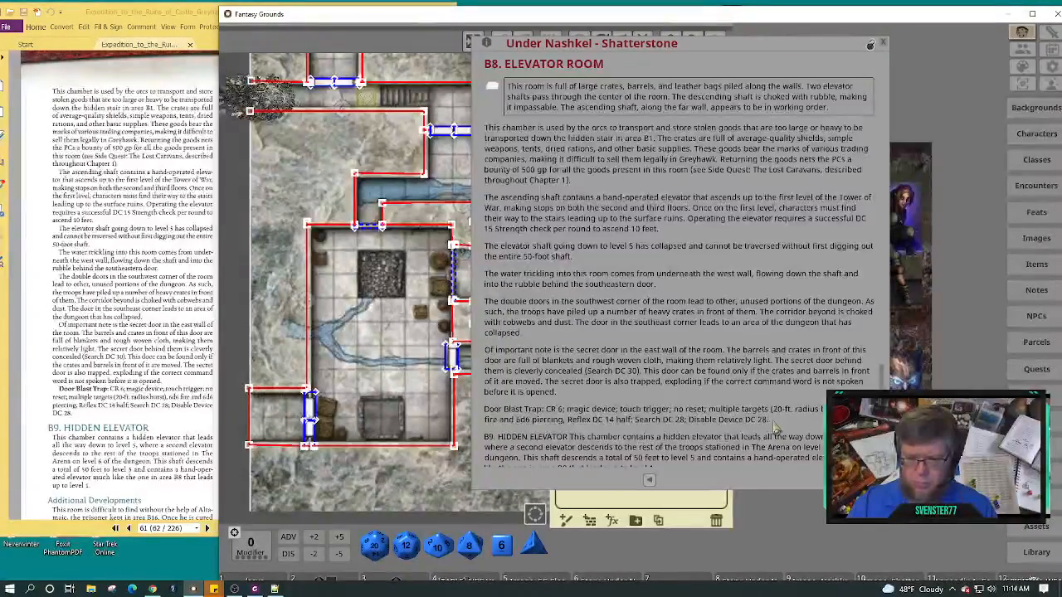
{"action": "key", "text": "Return"}
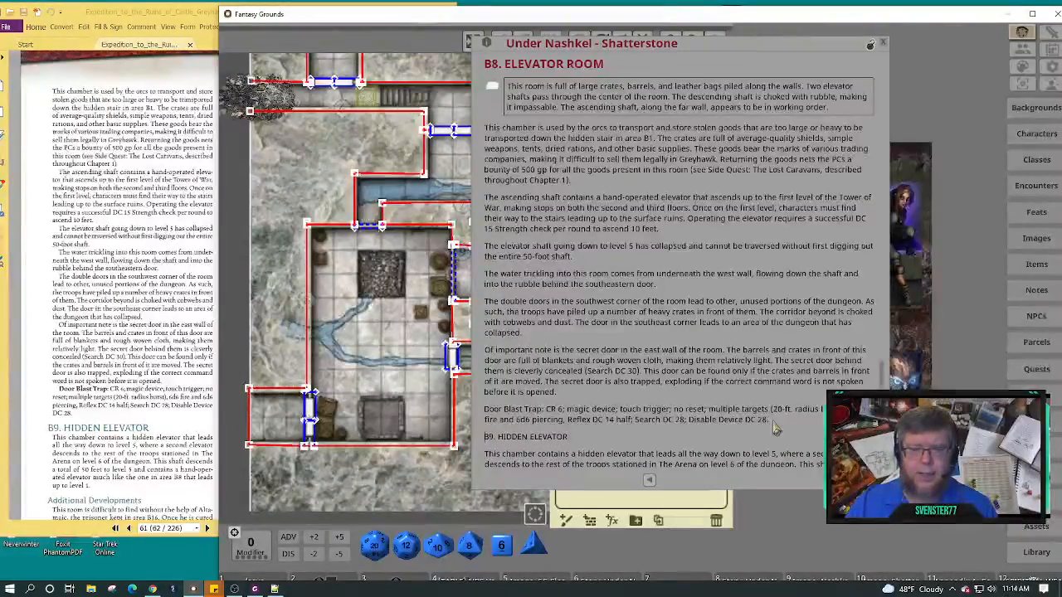
{"action": "key", "text": "ctrl+1"}
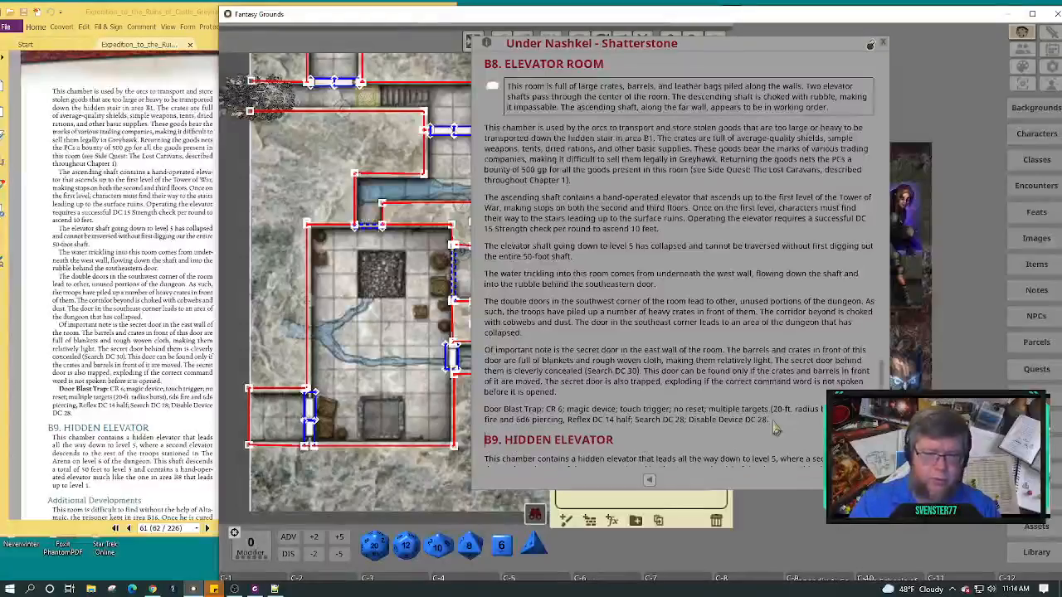
{"action": "scroll", "coordinate": [780, 374], "scroll_direction": "down", "scroll_amount": 2}
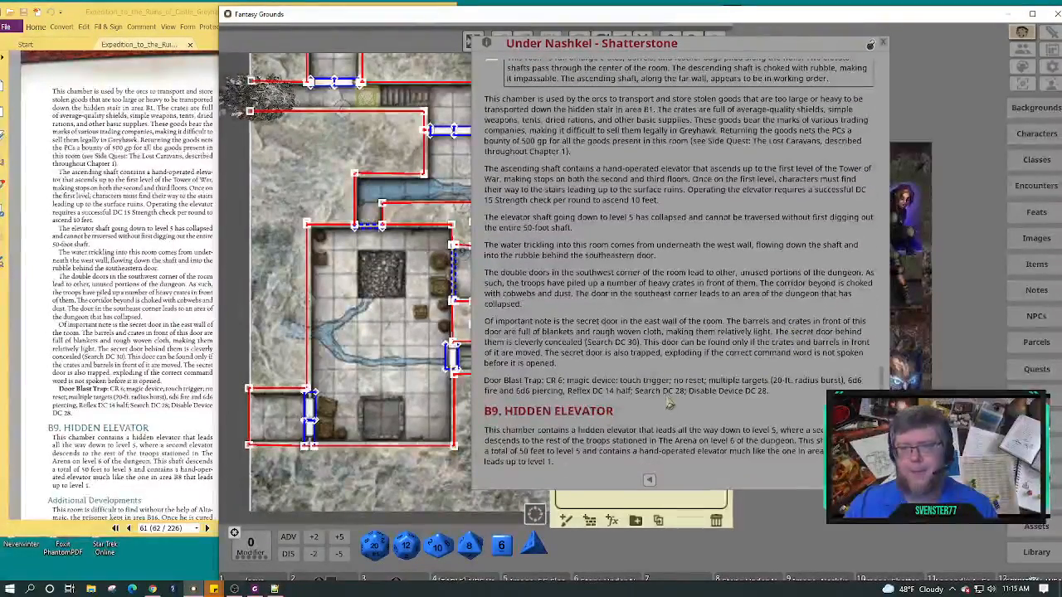
{"action": "scroll", "coordinate": [668, 402], "scroll_direction": "up", "scroll_amount": 4}
{"action": "scroll", "coordinate": [666, 401], "scroll_direction": "up", "scroll_amount": 2}
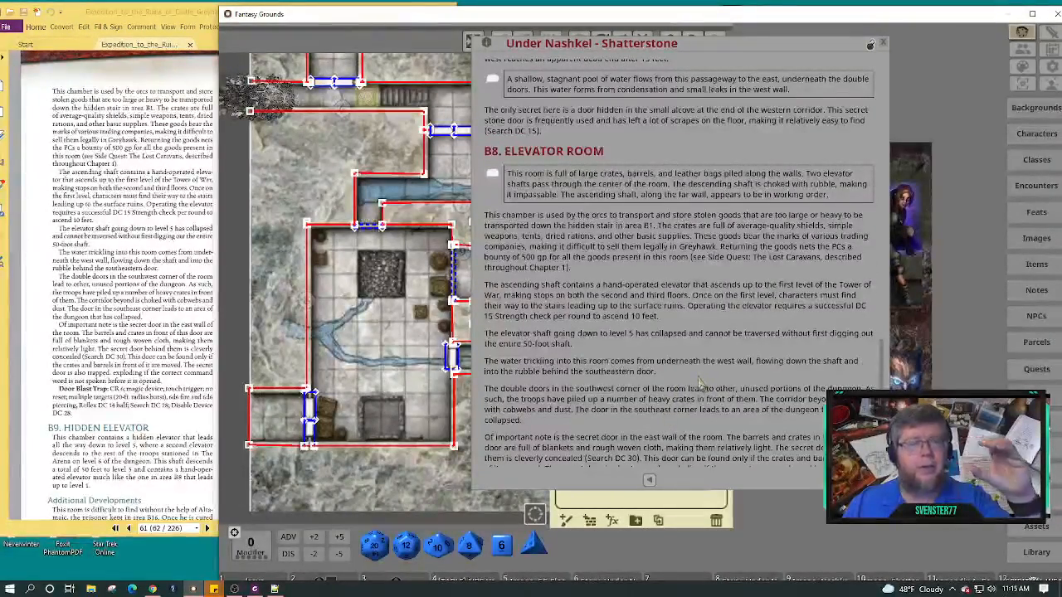
{"action": "scroll", "coordinate": [699, 382], "scroll_direction": "down", "scroll_amount": 4}
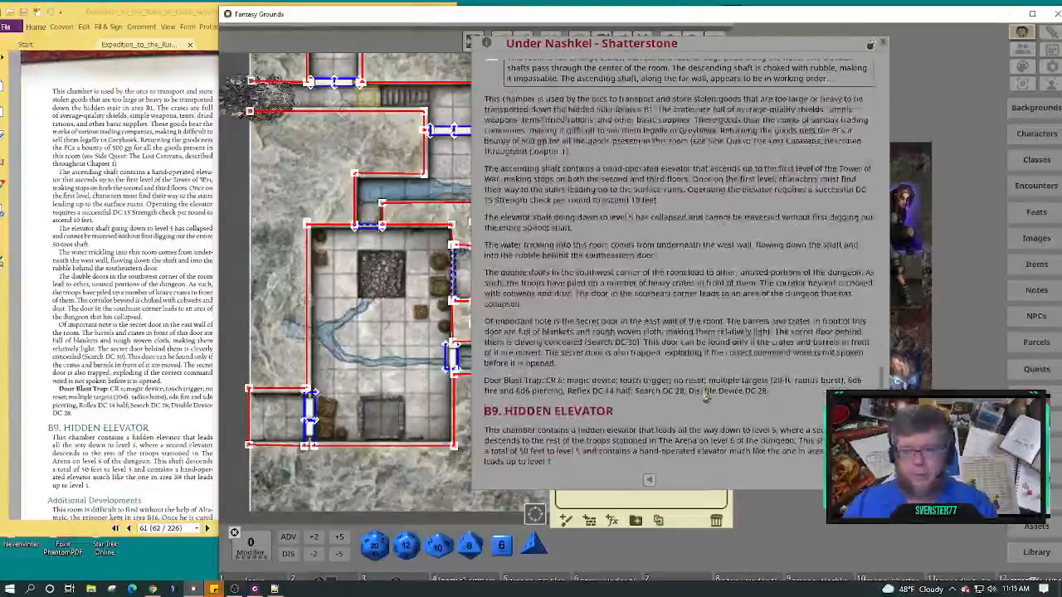
Copy the B9 "Additional Developments" section from the Foxit PDF and paste it below the B9 description in the Fantasy Grounds story.
{"action": "left_click", "coordinate": [130, 504]}
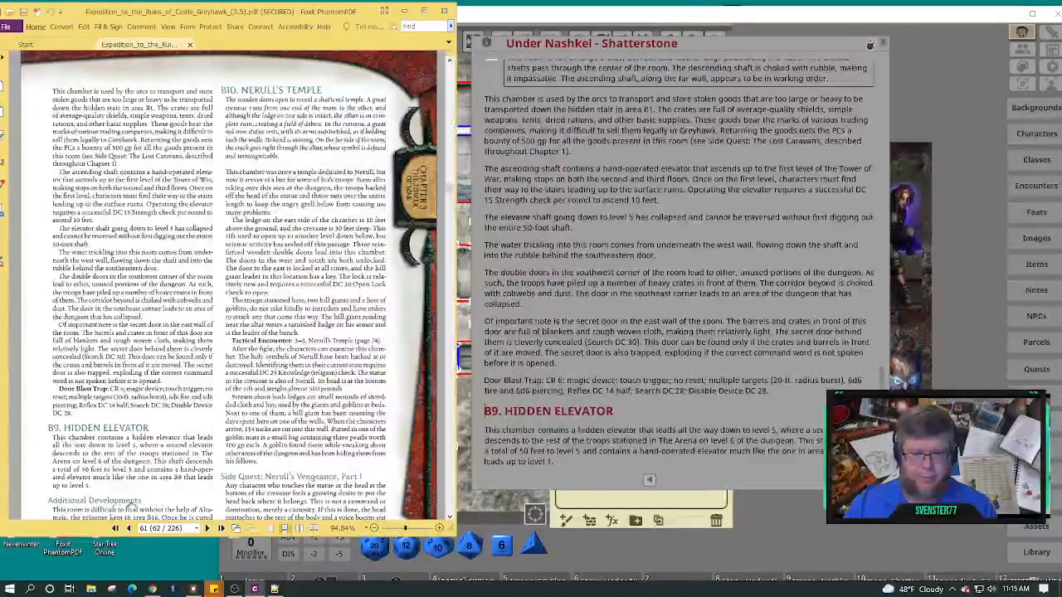
{"action": "scroll", "coordinate": [169, 496], "scroll_direction": "down", "scroll_amount": 5}
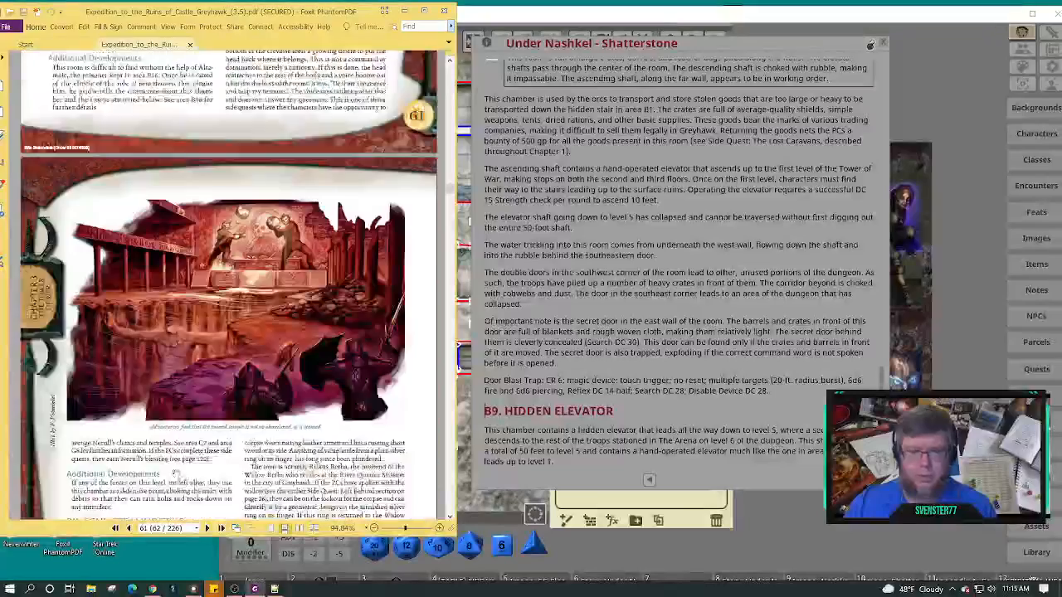
{"action": "scroll", "coordinate": [145, 408], "scroll_direction": "up", "scroll_amount": 3}
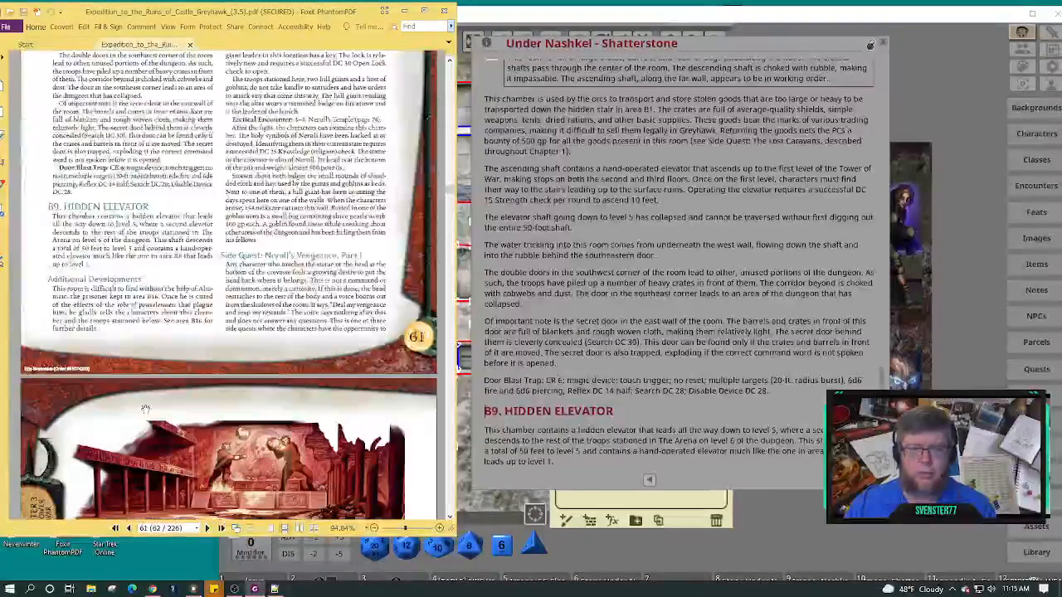
{"action": "left_click_drag", "start_coordinate": [47, 280], "coordinate": [100, 329]}
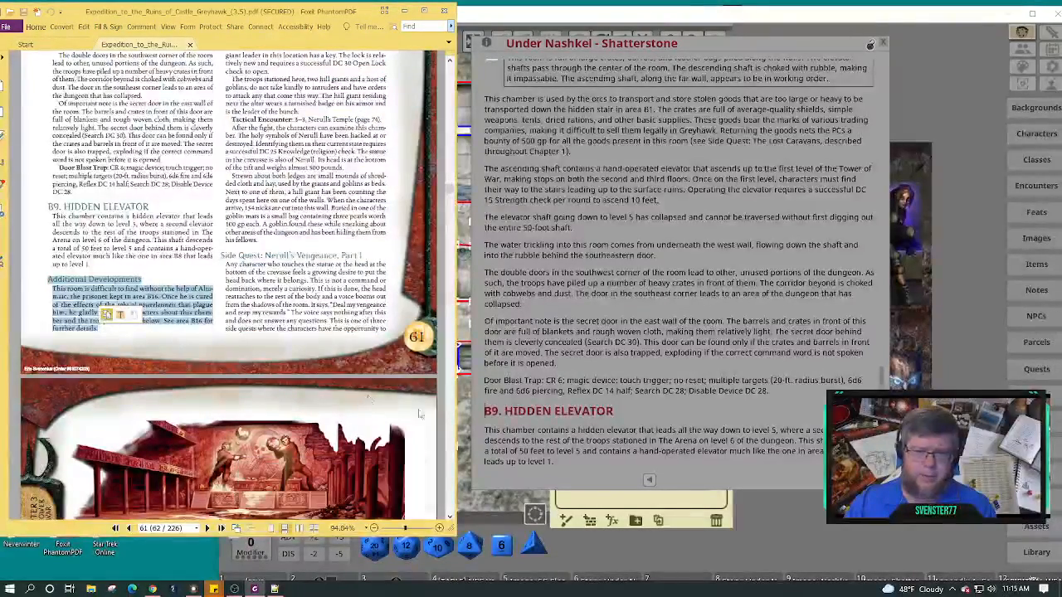
{"action": "left_click", "coordinate": [562, 466]}
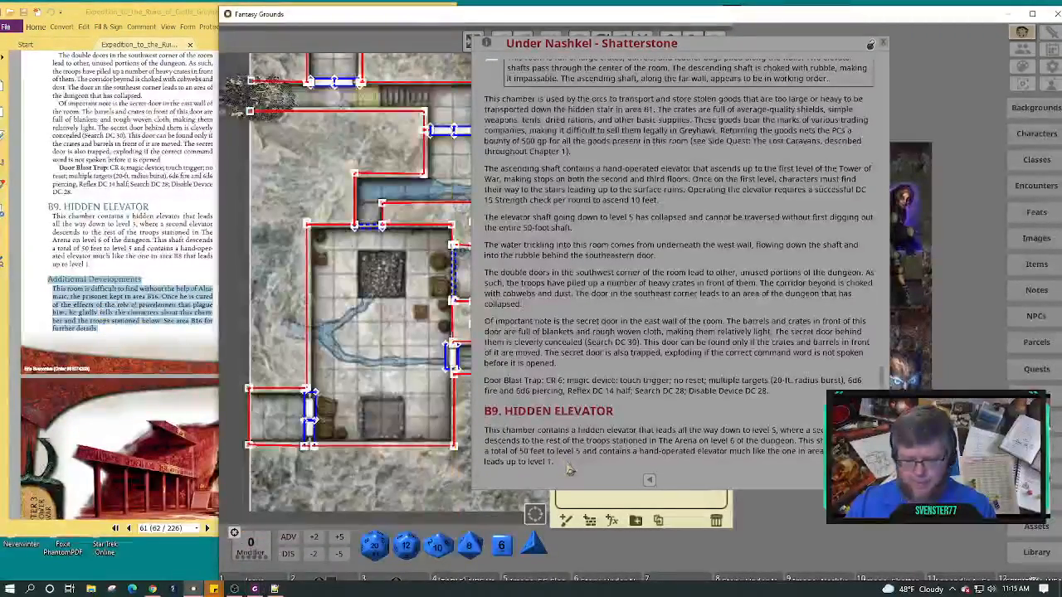
{"action": "key", "text": "ctrl"}
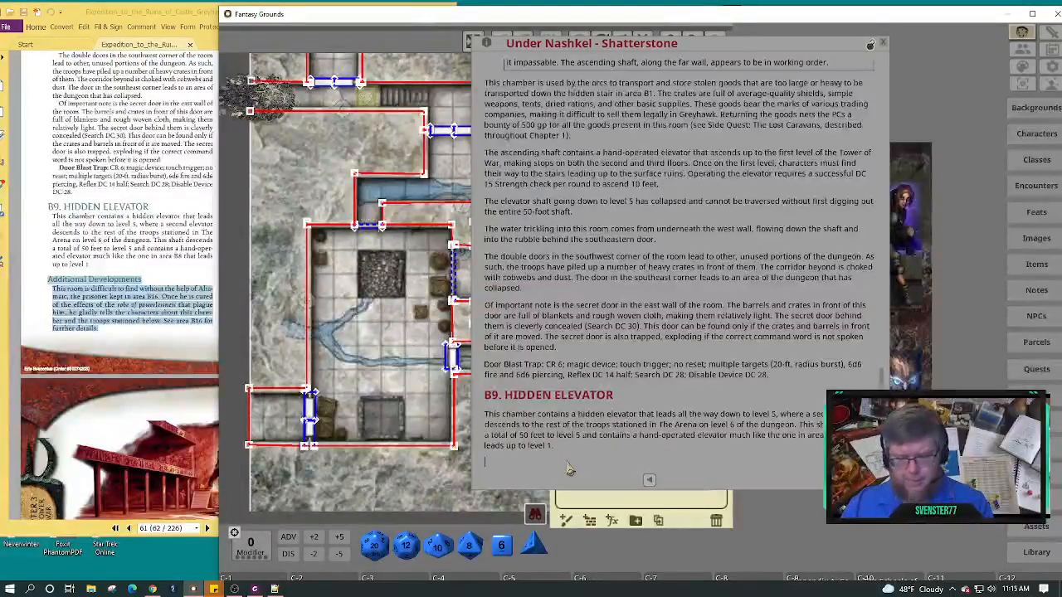
{"action": "key", "text": "ctrl+v"}
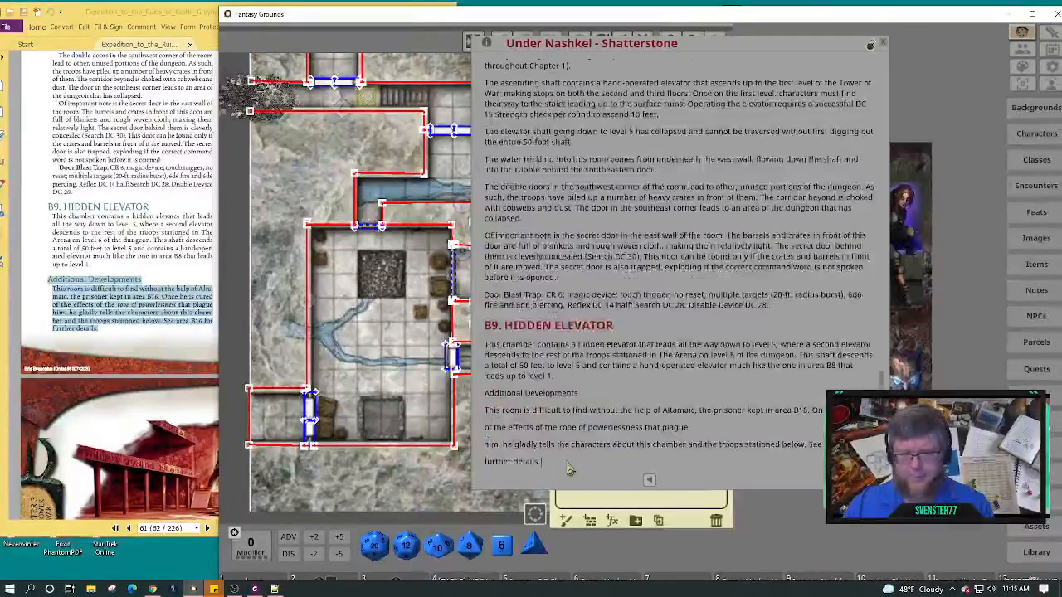
Format "Additional Developments" as a heading, merge its broken body lines into one paragraph, and add an empty paragraph below.
{"action": "left_click", "coordinate": [503, 395]}
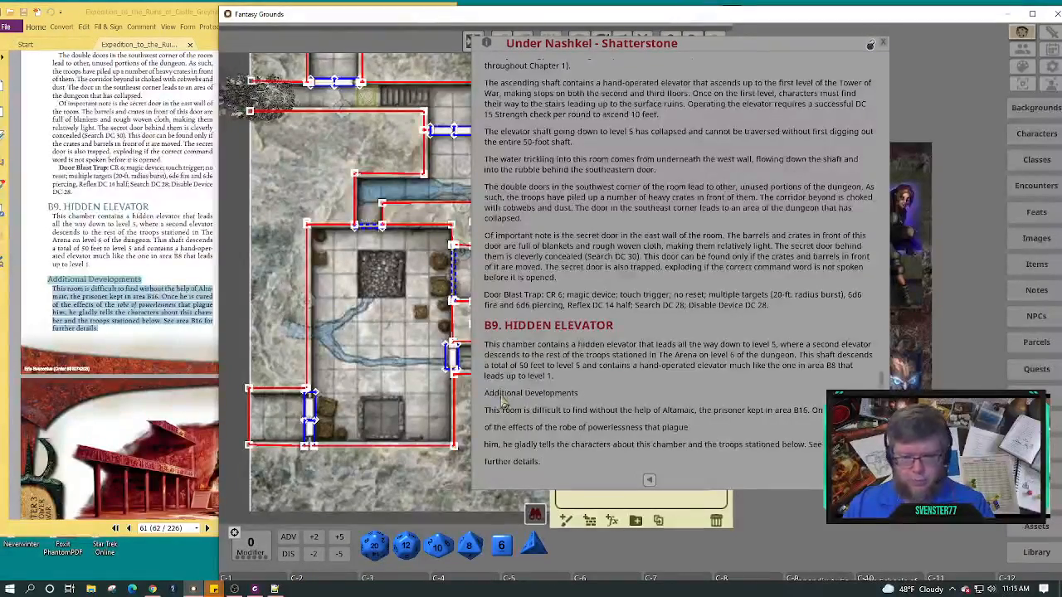
{"action": "key", "text": "ctrl+h"}
{"action": "left_click_drag", "start_coordinate": [484, 423], "coordinate": [480, 378]}
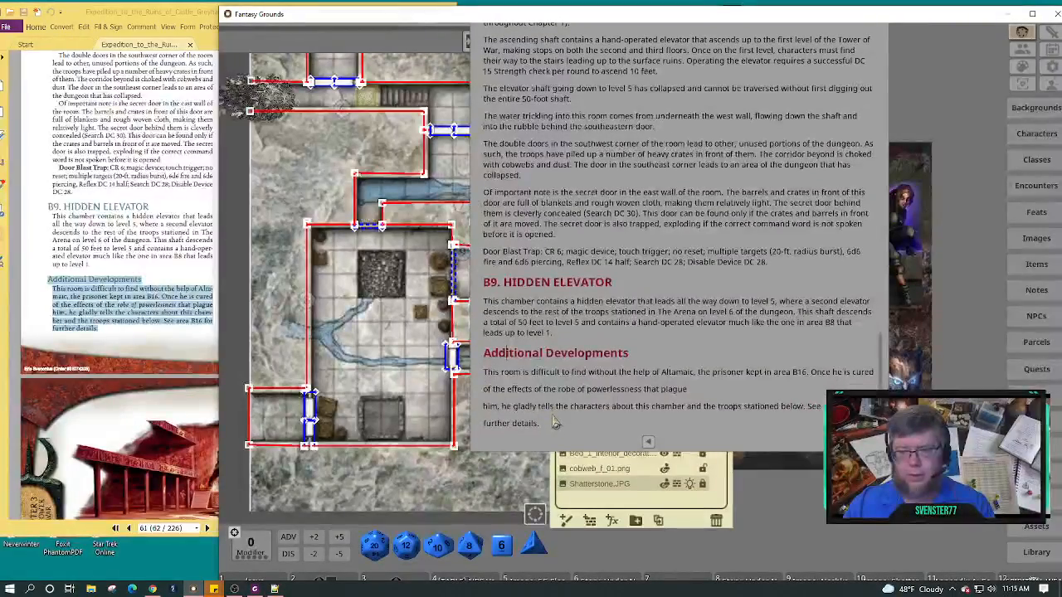
{"action": "left_click_drag", "start_coordinate": [549, 425], "coordinate": [488, 378]}
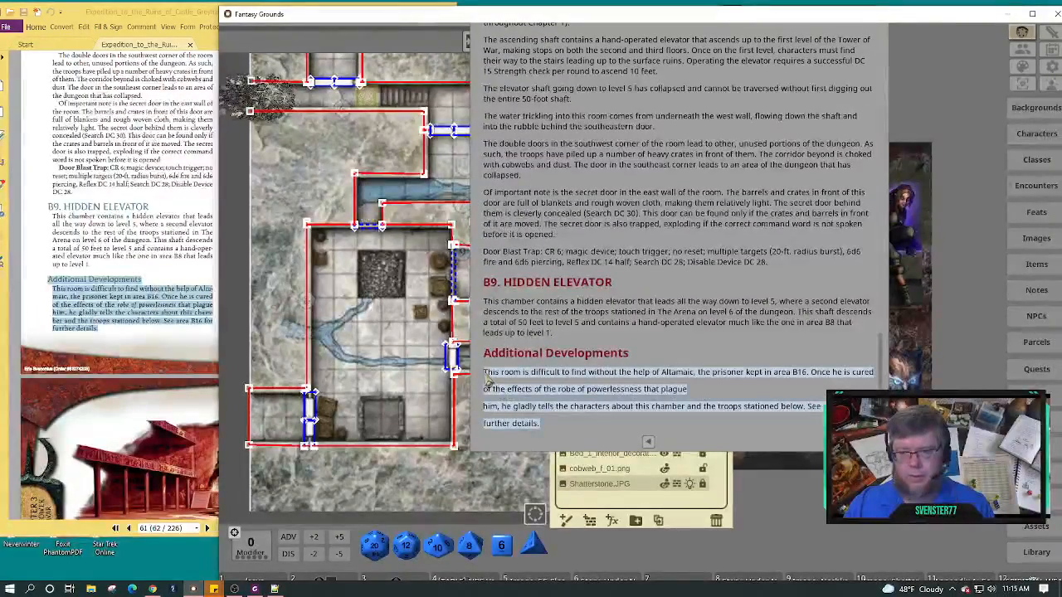
{"action": "key", "text": "ctrl+0"}
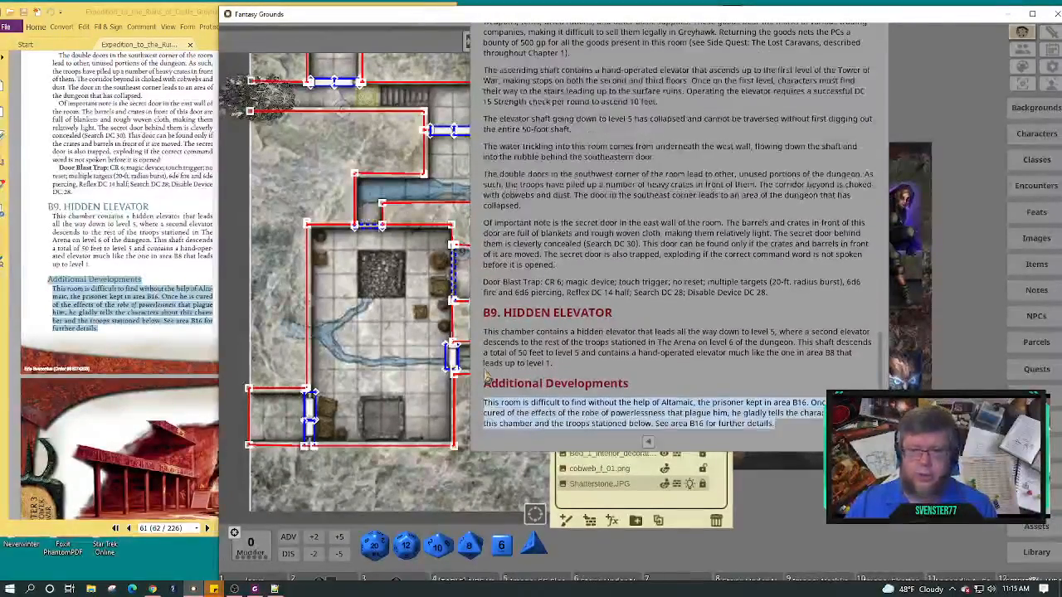
{"action": "left_click", "coordinate": [653, 404]}
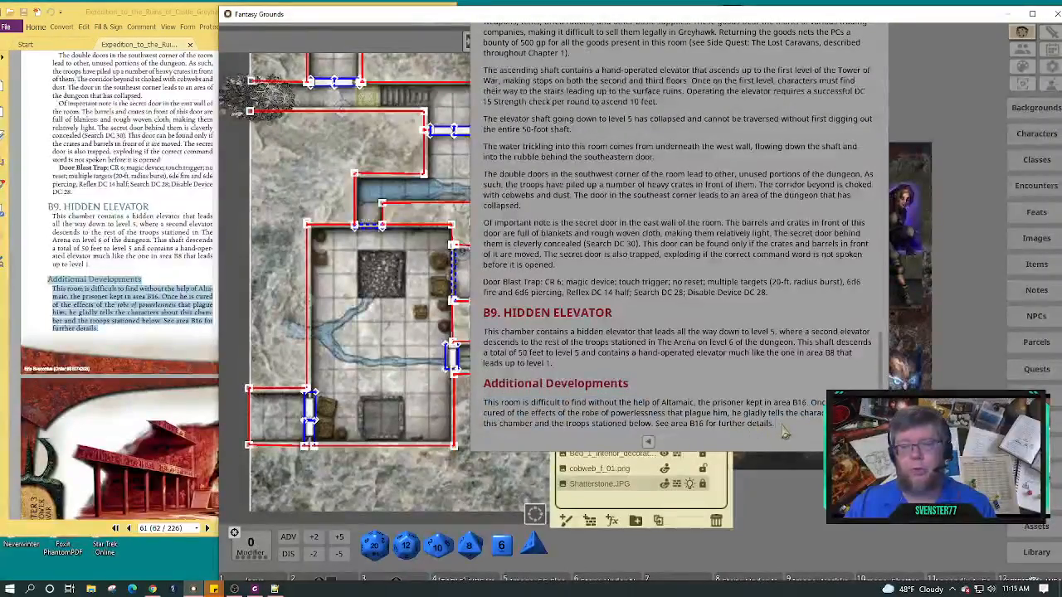
{"action": "key", "text": "Return"}
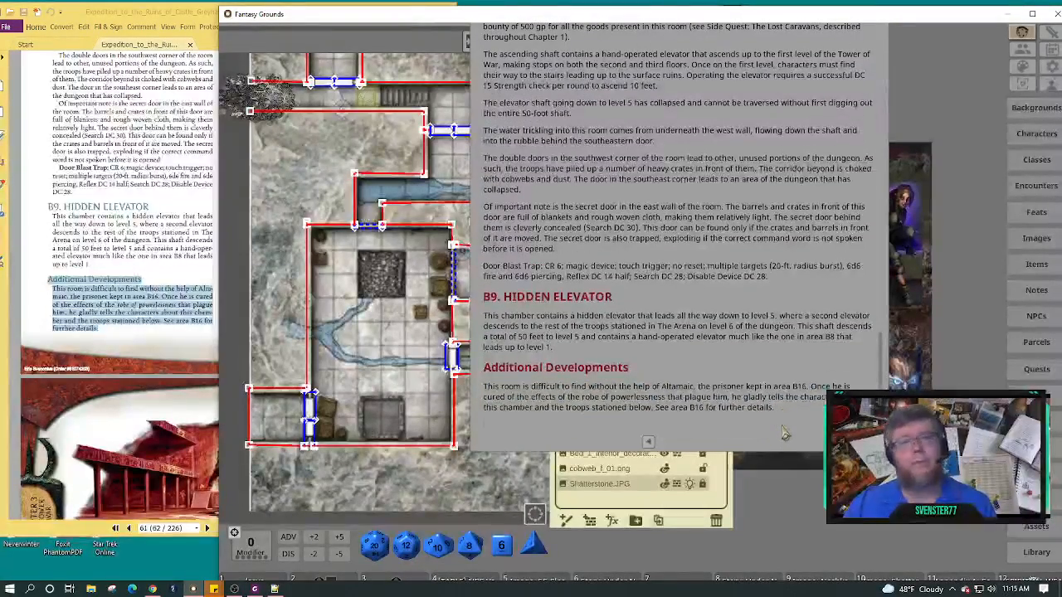
Copy the B10 Nerull's Temple column, including the side quest text, from the Foxit PDF and replace the Notepad++ text with it as one line.
{"action": "left_click", "coordinate": [178, 179]}
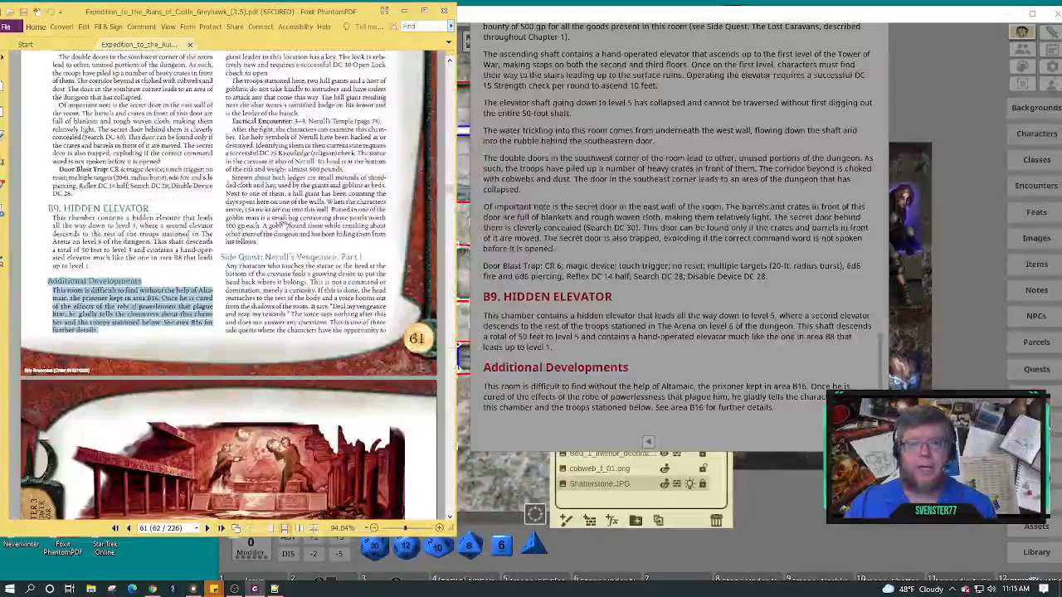
{"action": "scroll", "coordinate": [283, 224], "scroll_direction": "up", "scroll_amount": 5}
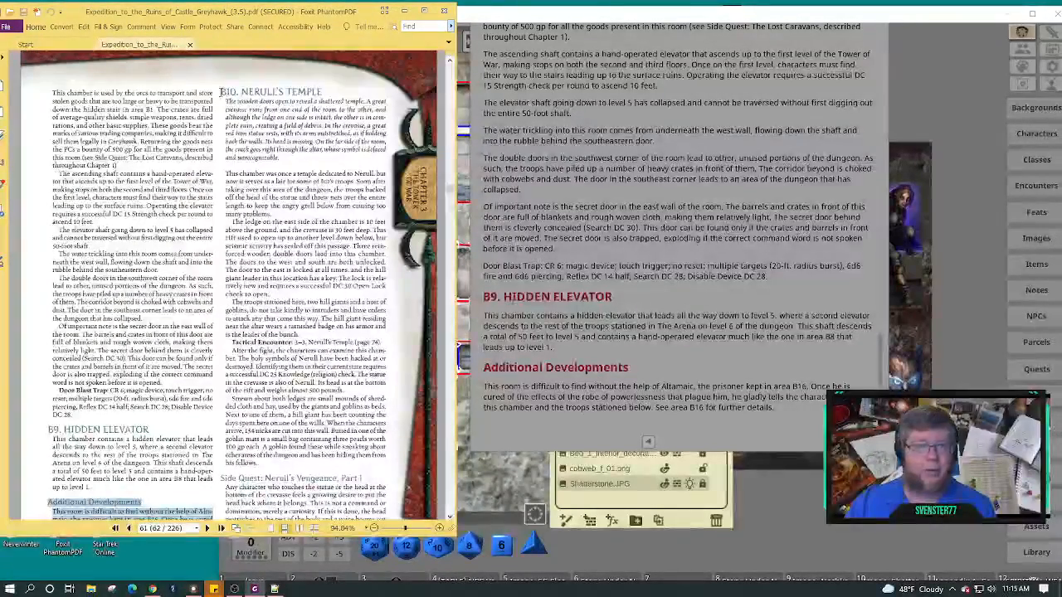
{"action": "left_click_drag", "start_coordinate": [221, 93], "coordinate": [386, 519]}
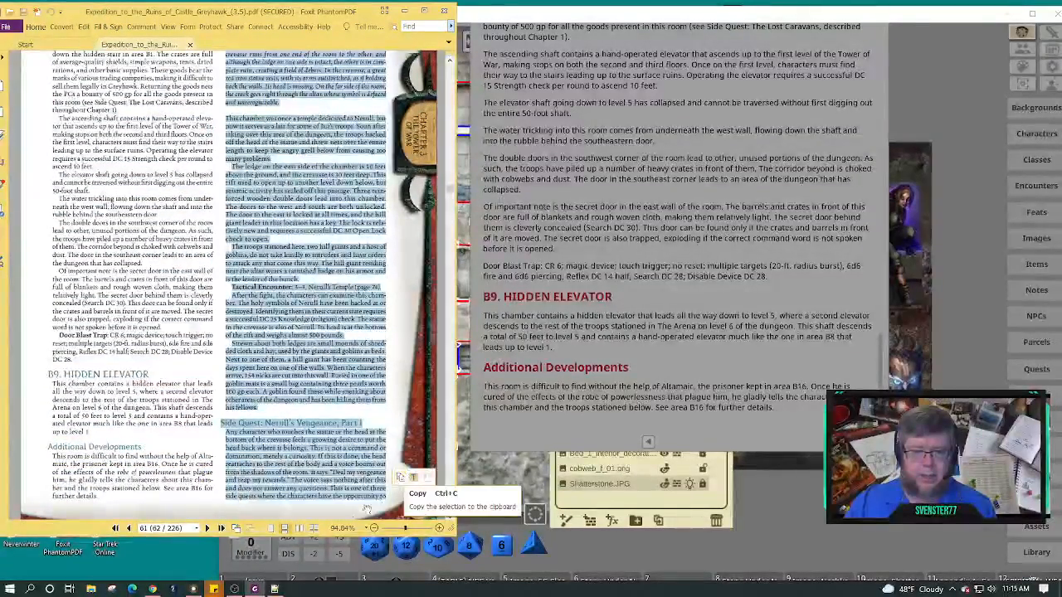
{"action": "left_click", "coordinate": [275, 589]}
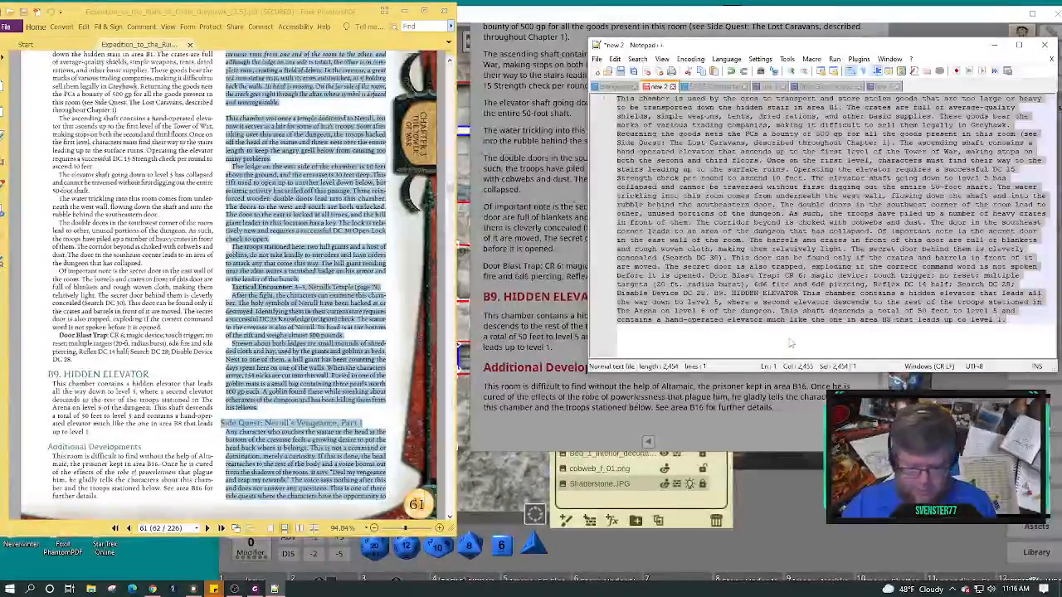
{"action": "key", "text": "ctrl+v"}
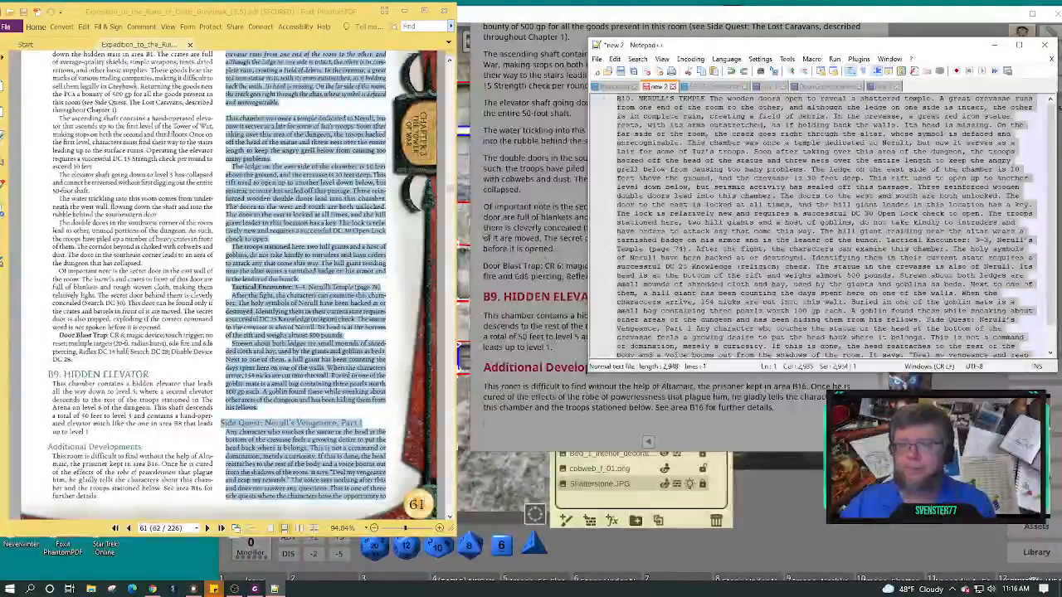
Paste the single-line B10 Nerull's Temple text into the empty paragraph at the end of the Fantasy Grounds story.
{"action": "left_click", "coordinate": [508, 417]}
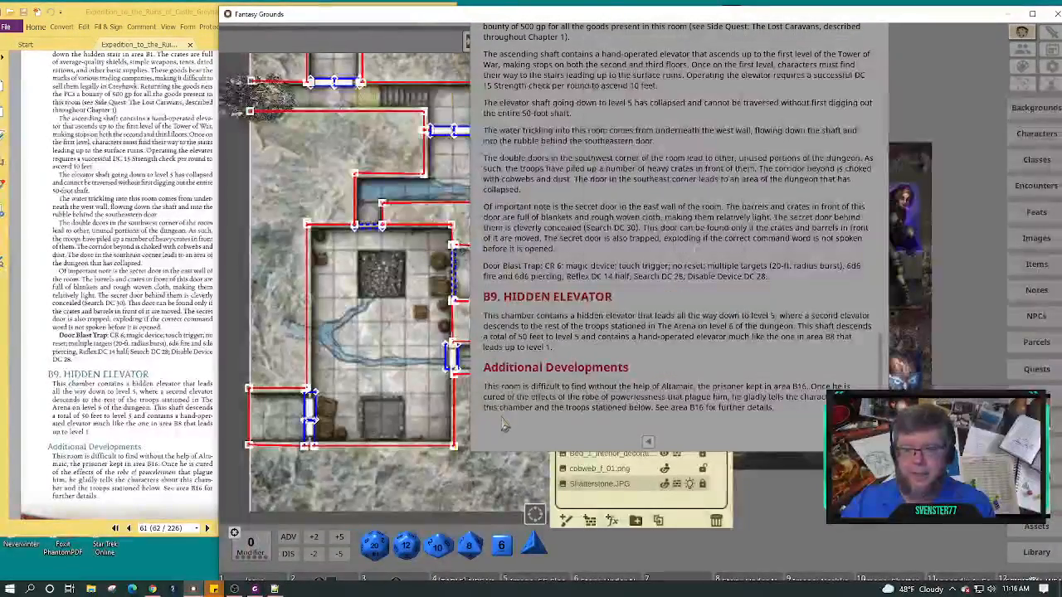
{"action": "key", "text": "ctrl+v"}
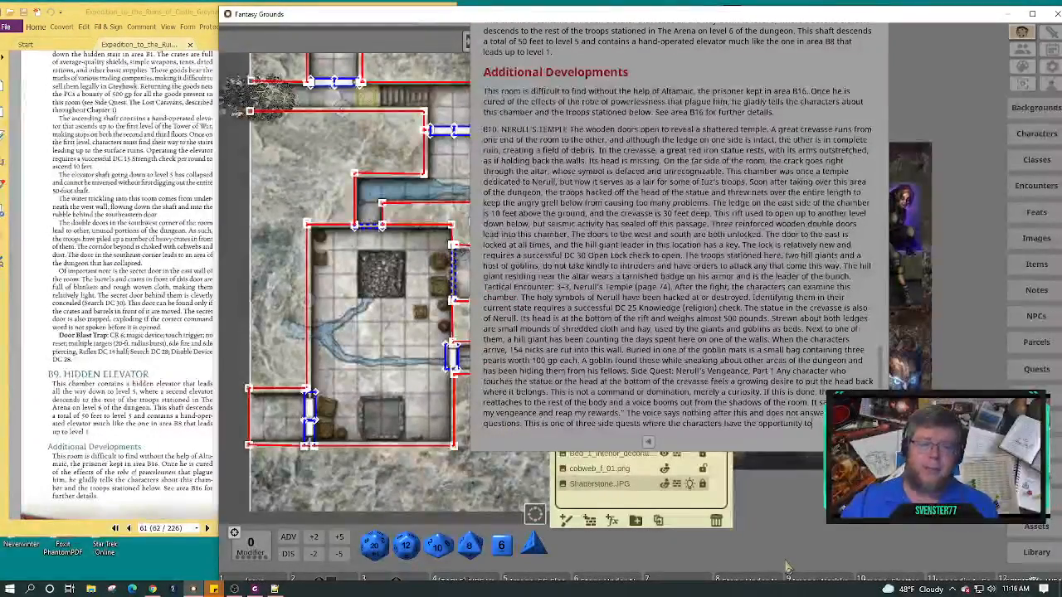
Maximize Fantasy Grounds and move the Shatterstone story window clear of the map and its layers list.
{"action": "scroll", "coordinate": [581, 268], "scroll_direction": "up", "scroll_amount": 5}
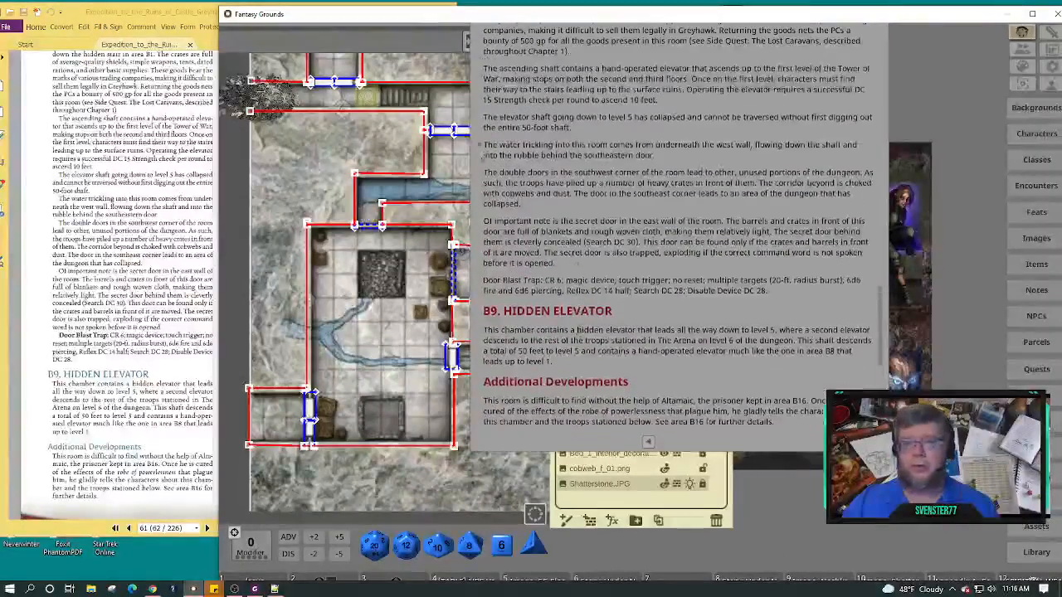
{"action": "left_click", "coordinate": [1032, 14]}
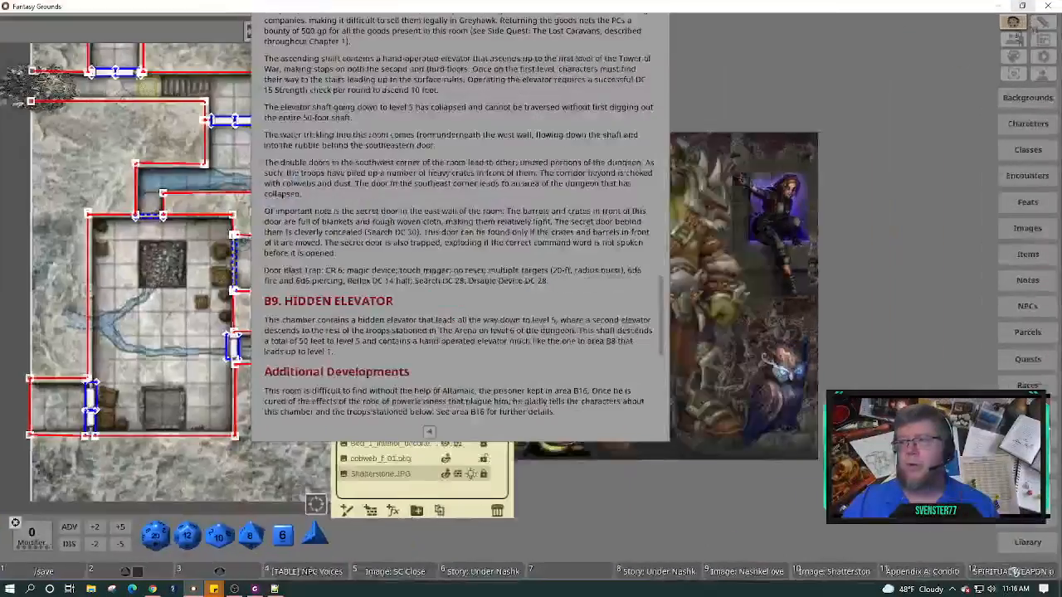
{"action": "scroll", "coordinate": [486, 58], "scroll_direction": "up", "scroll_amount": 1}
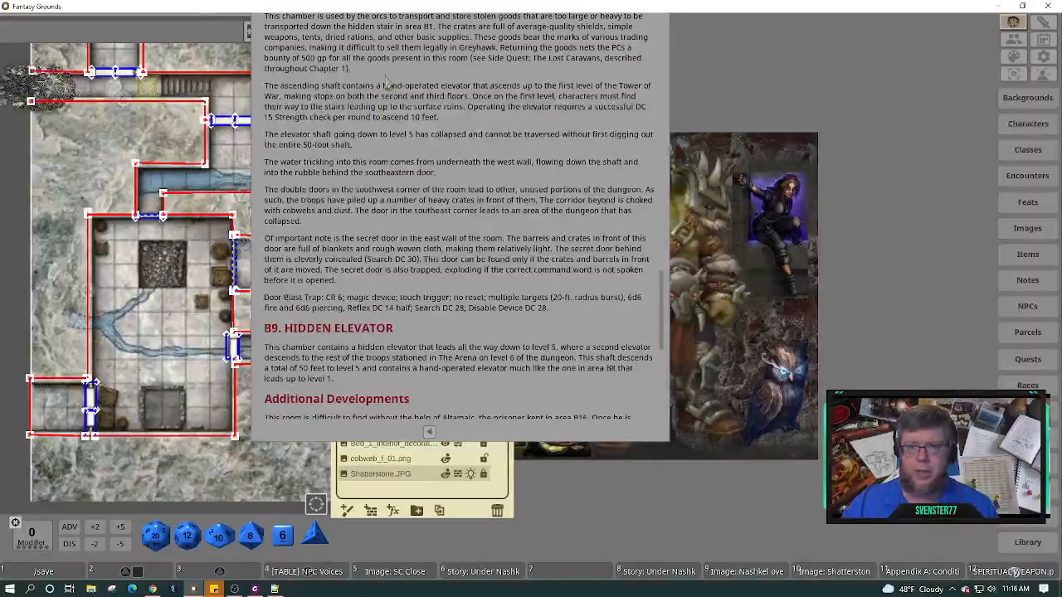
{"action": "left_click_drag", "start_coordinate": [254, 63], "coordinate": [560, 97]}
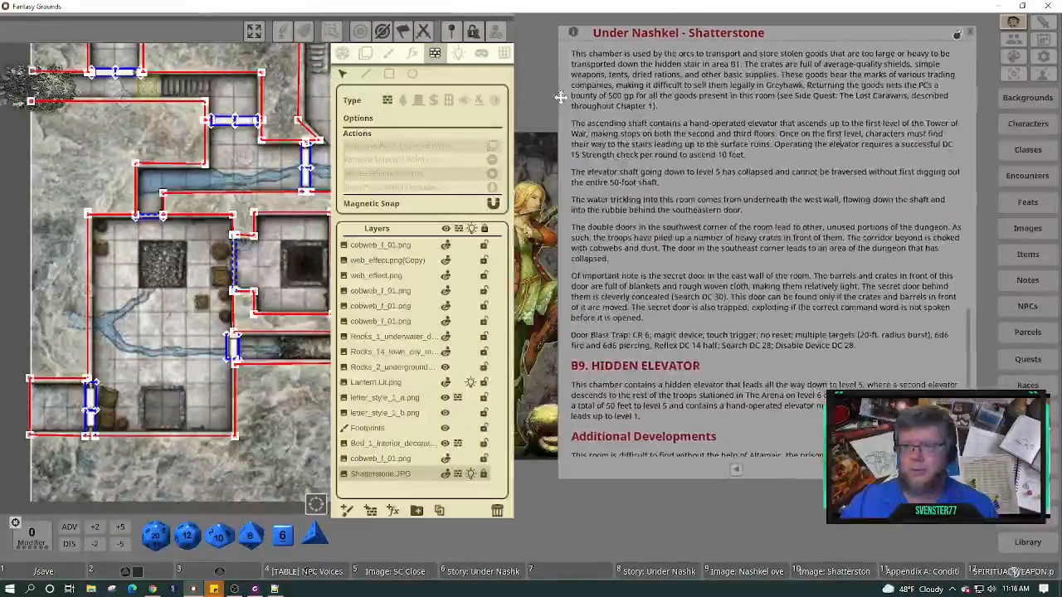
Review the B8 Elevator Room and B9 Hidden Elevator descriptions against the matching rooms on the Shatterstone map.
{"action": "scroll", "coordinate": [632, 179], "scroll_direction": "up", "scroll_amount": 3}
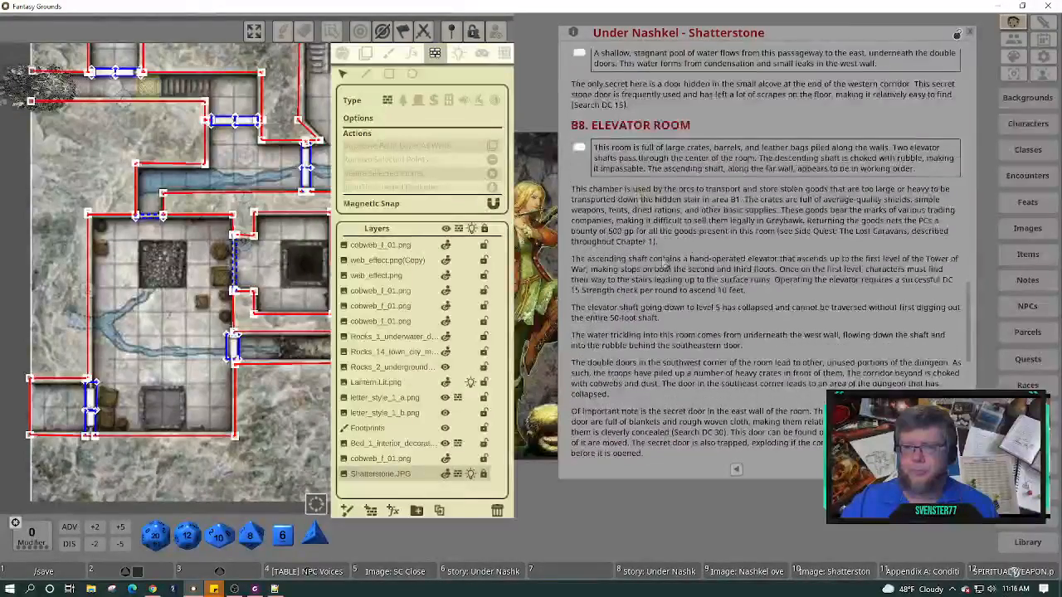
{"action": "scroll", "coordinate": [662, 259], "scroll_direction": "down", "scroll_amount": 1}
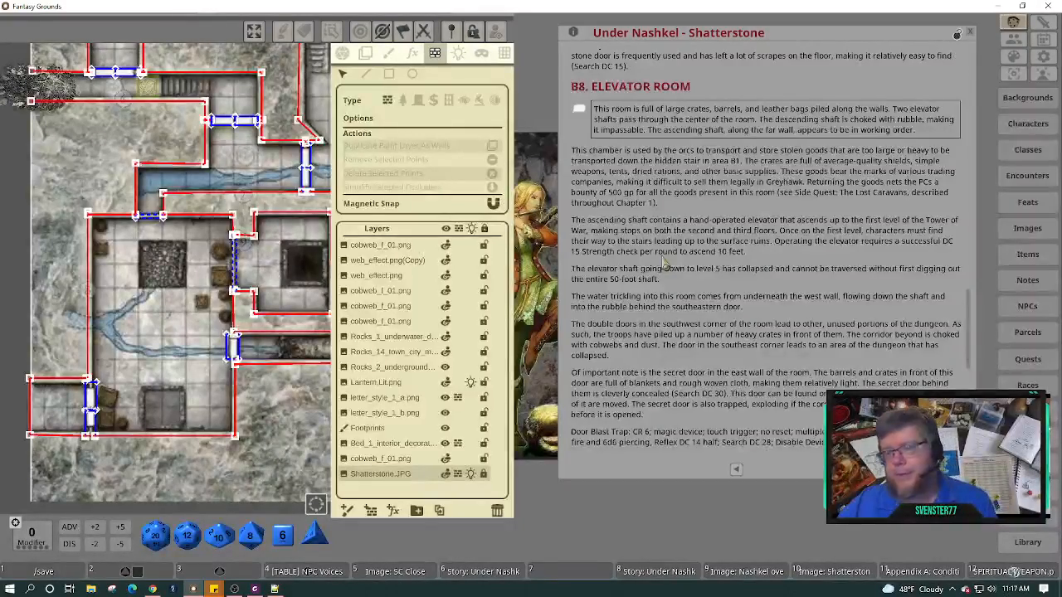
{"action": "scroll", "coordinate": [701, 357], "scroll_direction": "down", "scroll_amount": 4}
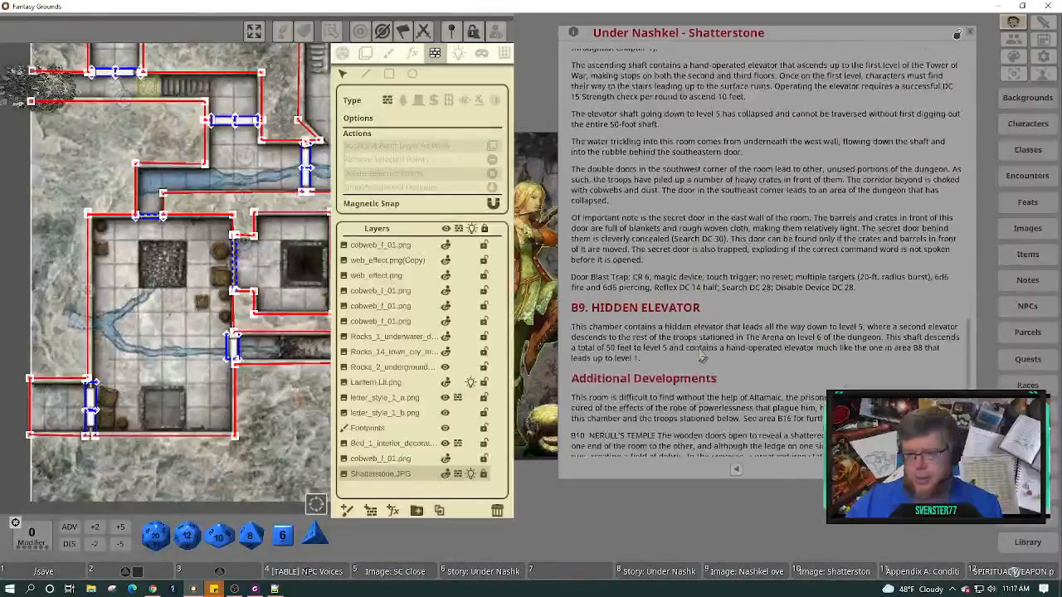
{"action": "scroll", "coordinate": [701, 357], "scroll_direction": "down", "scroll_amount": 1}
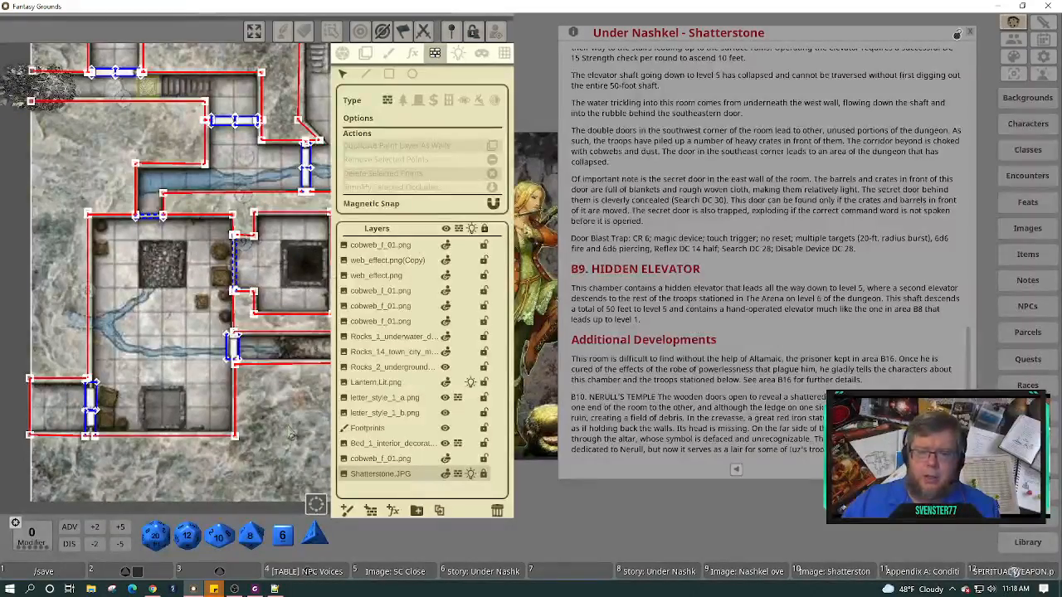
{"action": "left_click_drag", "start_coordinate": [290, 432], "coordinate": [251, 425]}
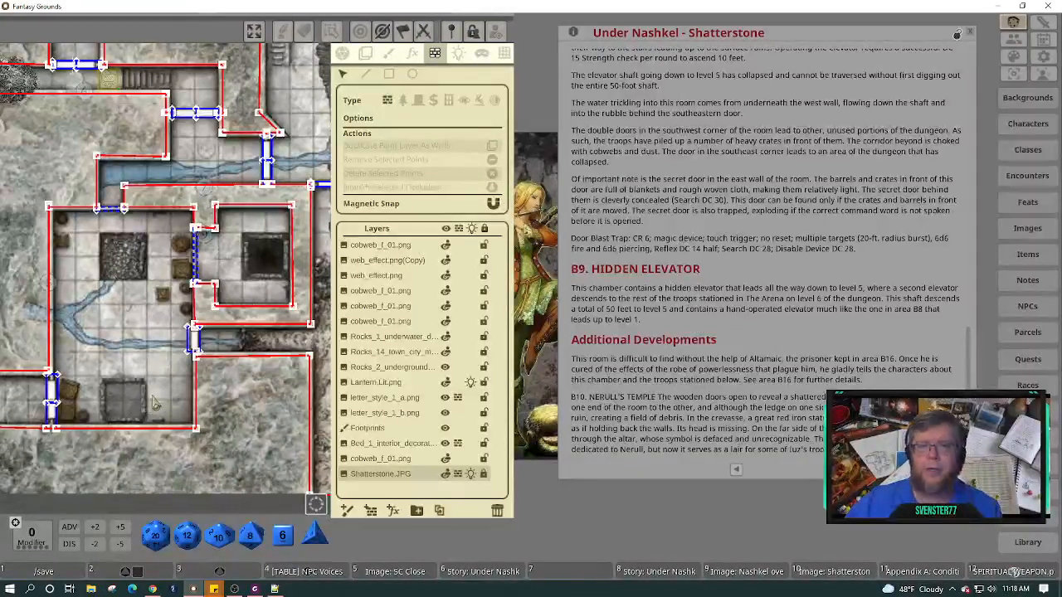
Switch to Chrome and open the Pixlr E photo editor from the FG Conversion bookmarks.
{"action": "mouse_move", "coordinate": [152, 589]}
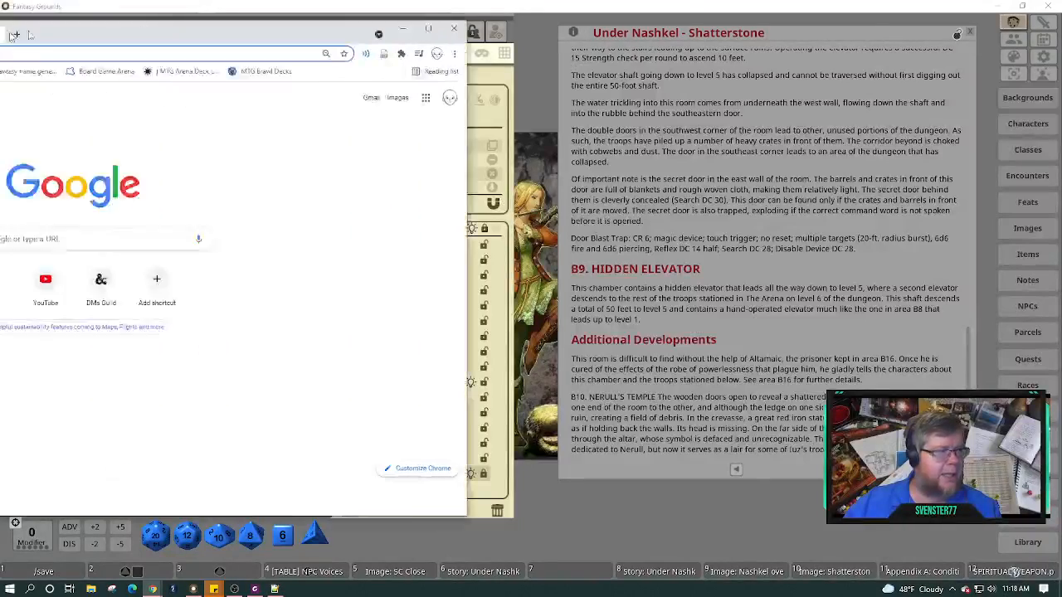
{"action": "left_click_drag", "start_coordinate": [0, 32], "coordinate": [420, 69]}
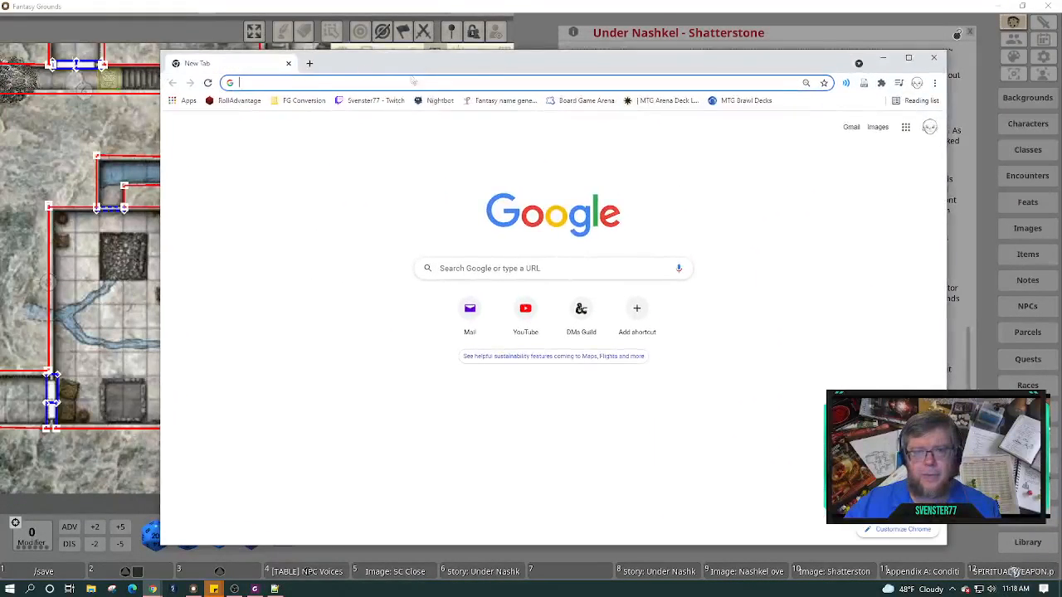
{"action": "left_click", "coordinate": [314, 103]}
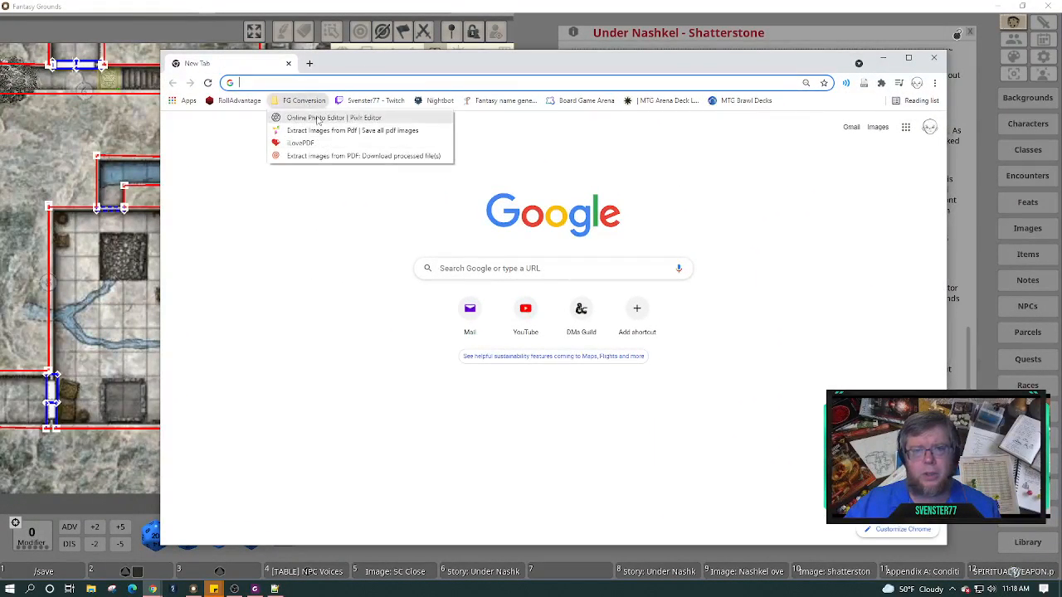
{"action": "left_click", "coordinate": [319, 117]}
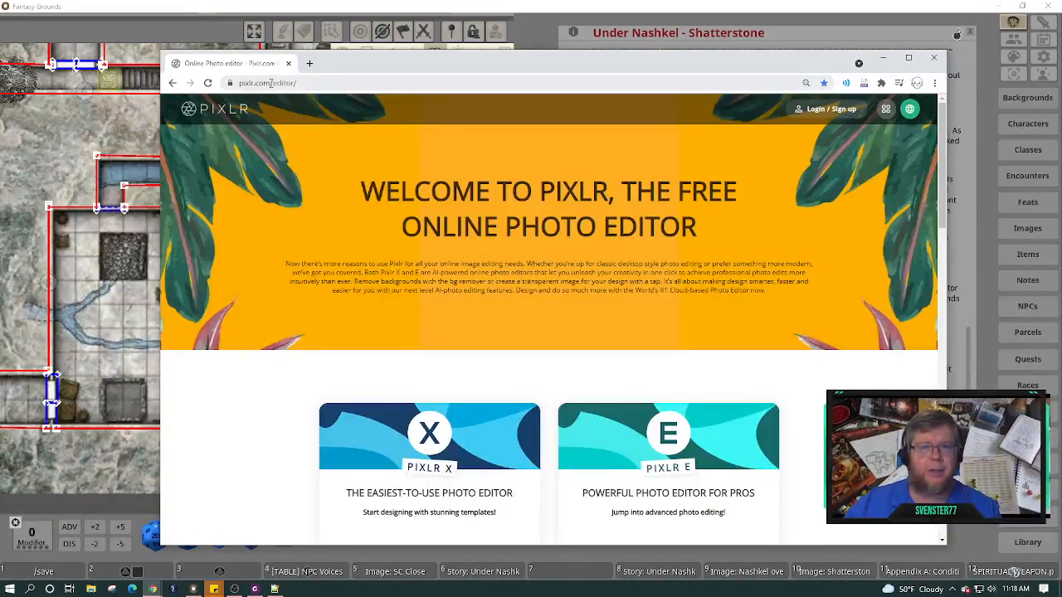
{"action": "left_click", "coordinate": [686, 459]}
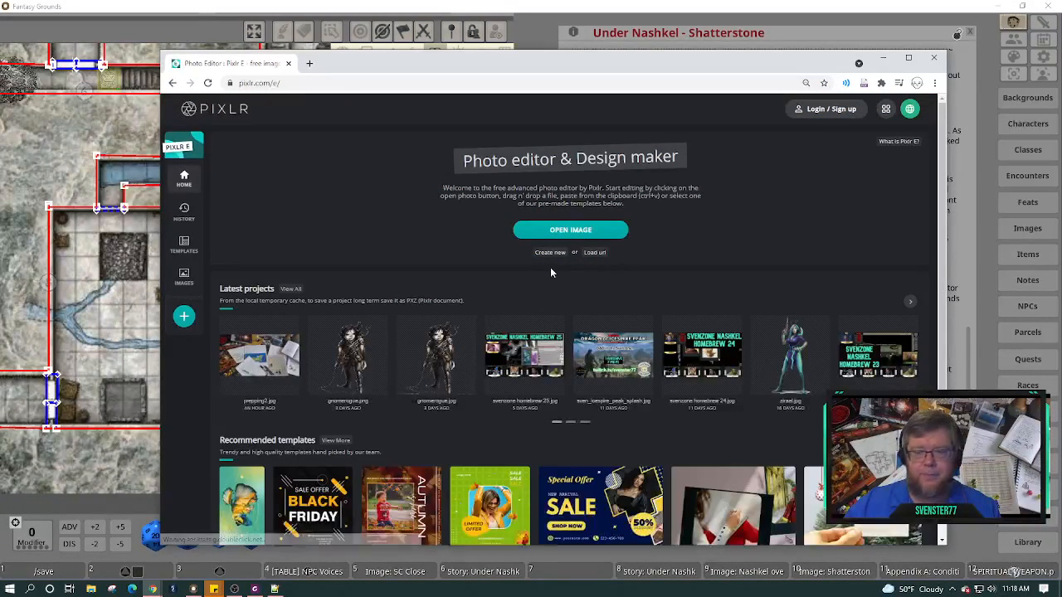
Open Shatterstone.JPG in Pixlr E from the images folder of the Wednesdays campaign in the Fantasy Grounds data folder.
{"action": "left_click", "coordinate": [556, 237]}
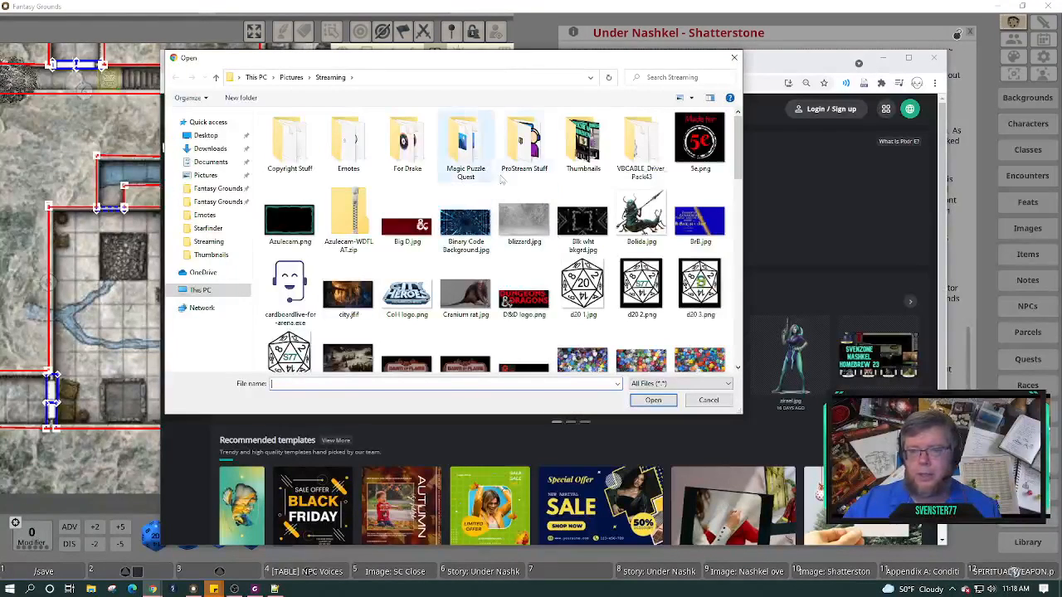
{"action": "left_click", "coordinate": [208, 202]}
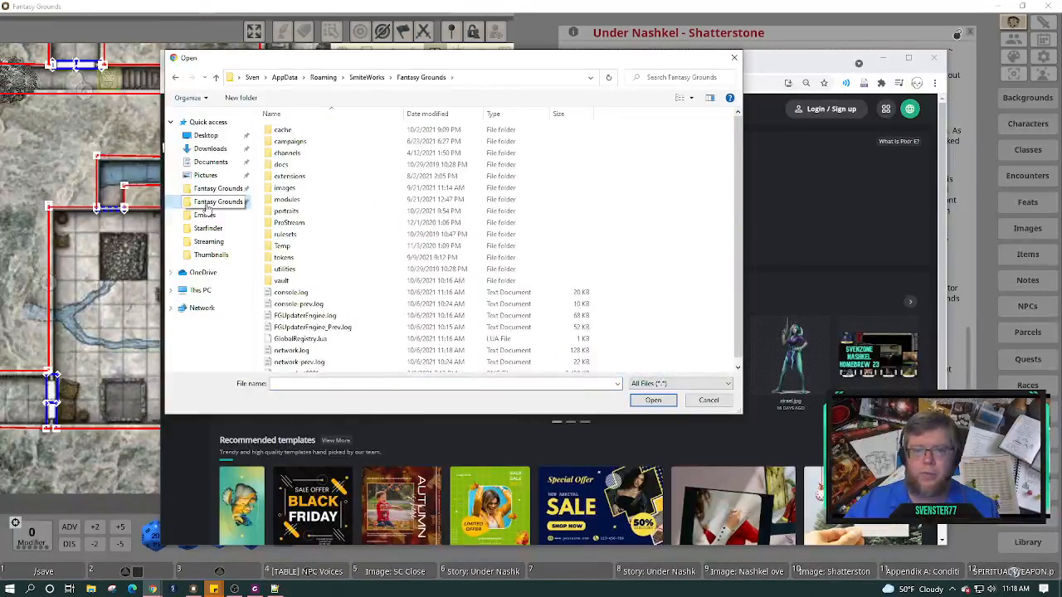
{"action": "double_click", "coordinate": [301, 143]}
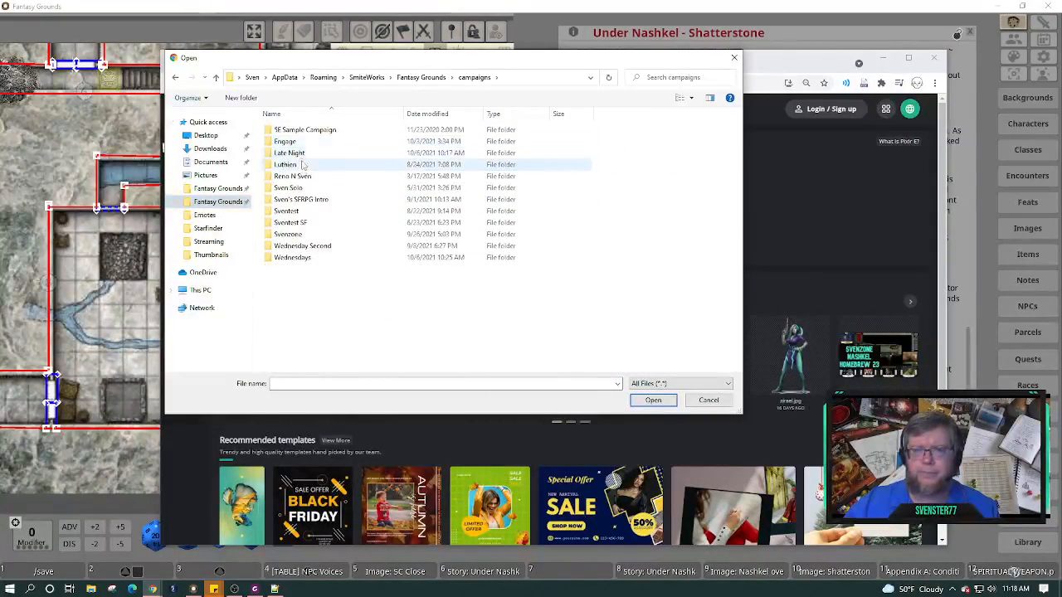
{"action": "left_click", "coordinate": [295, 258]}
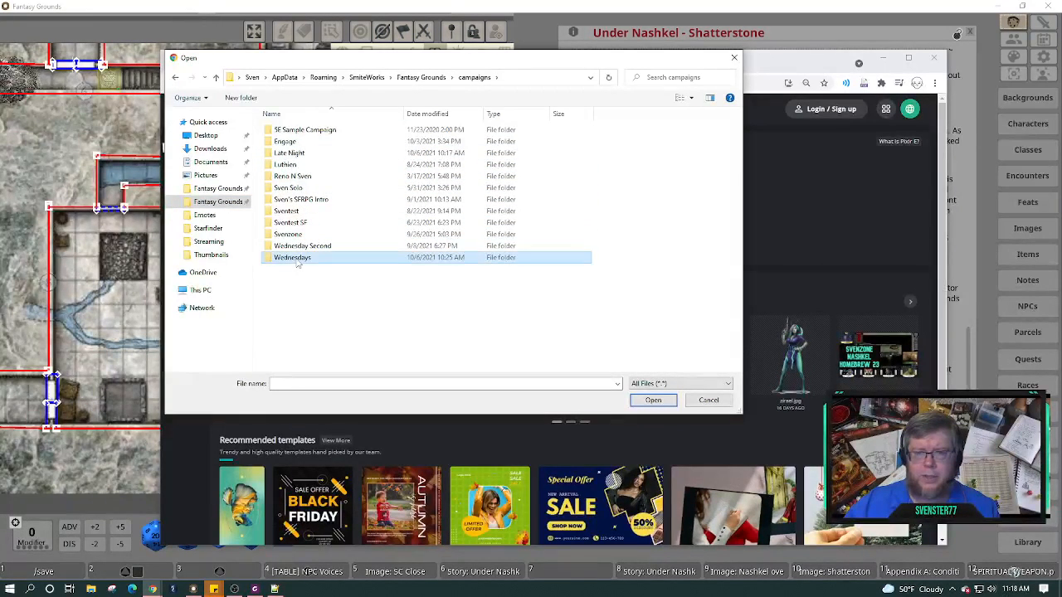
{"action": "double_click", "coordinate": [294, 258]}
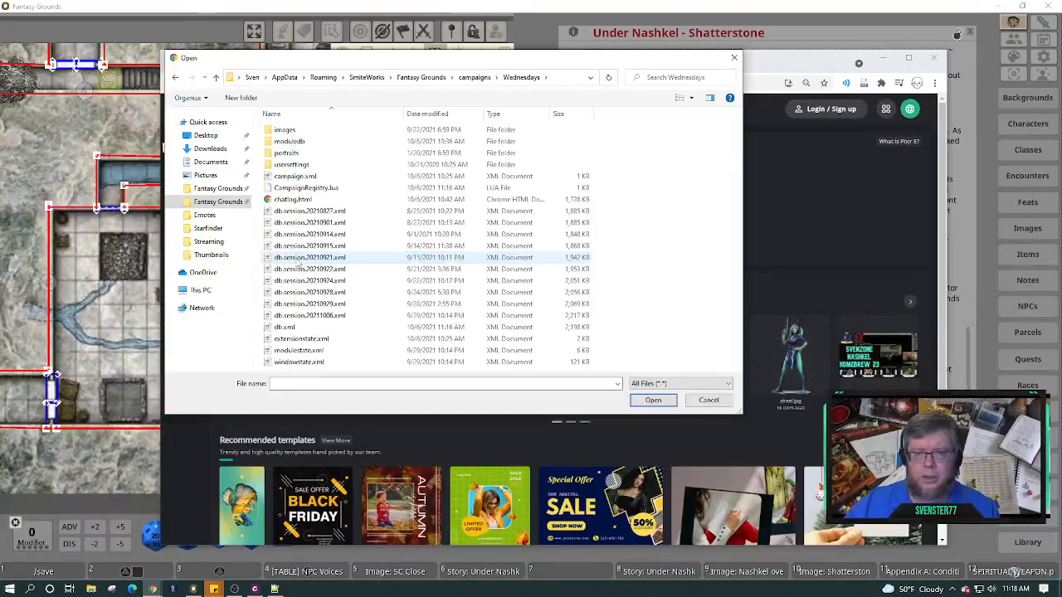
{"action": "double_click", "coordinate": [285, 131]}
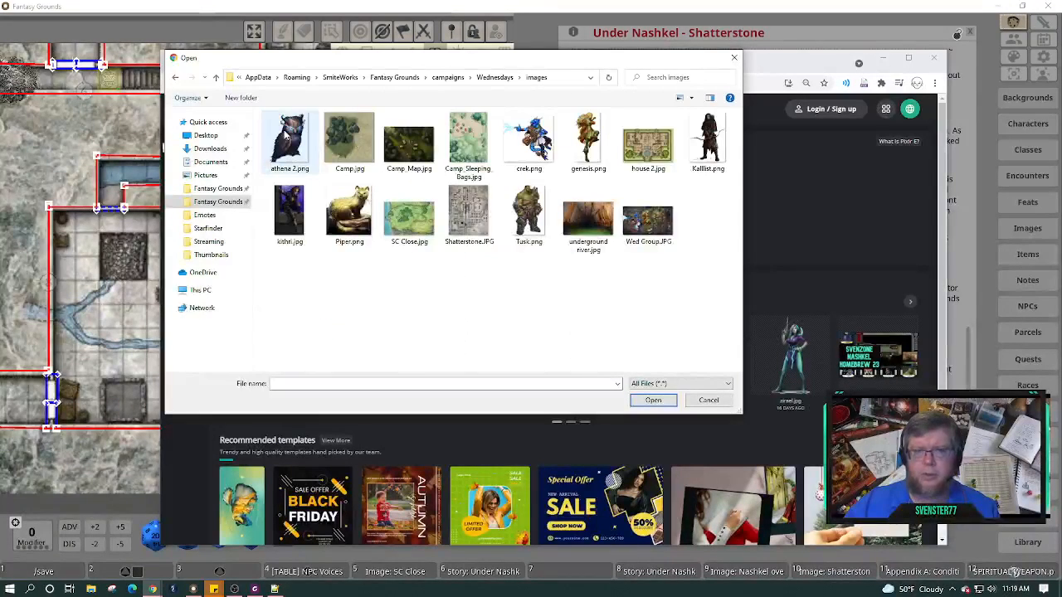
{"action": "left_click", "coordinate": [486, 234]}
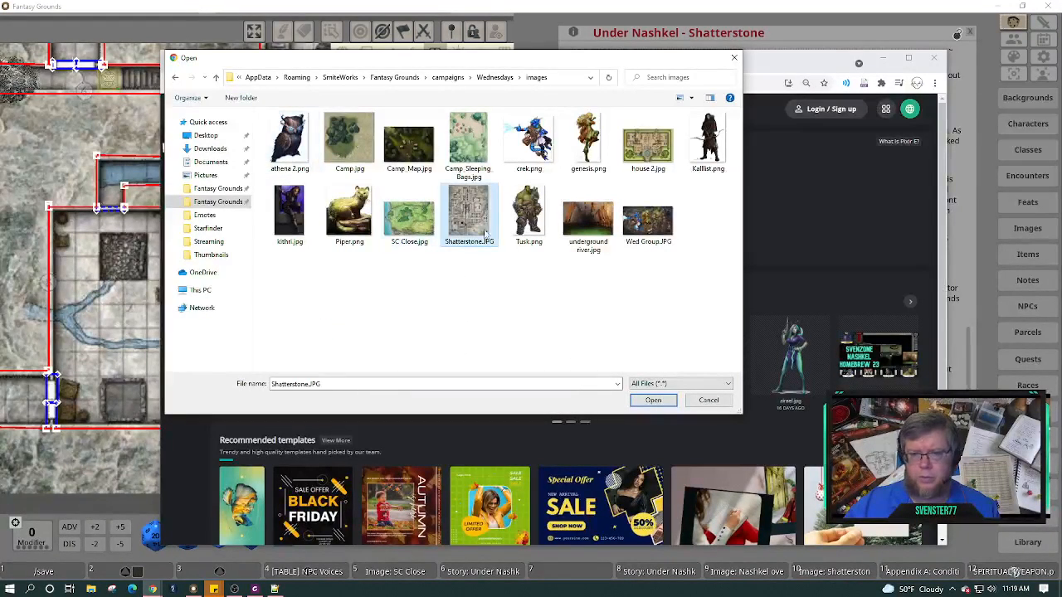
{"action": "left_click", "coordinate": [653, 401]}
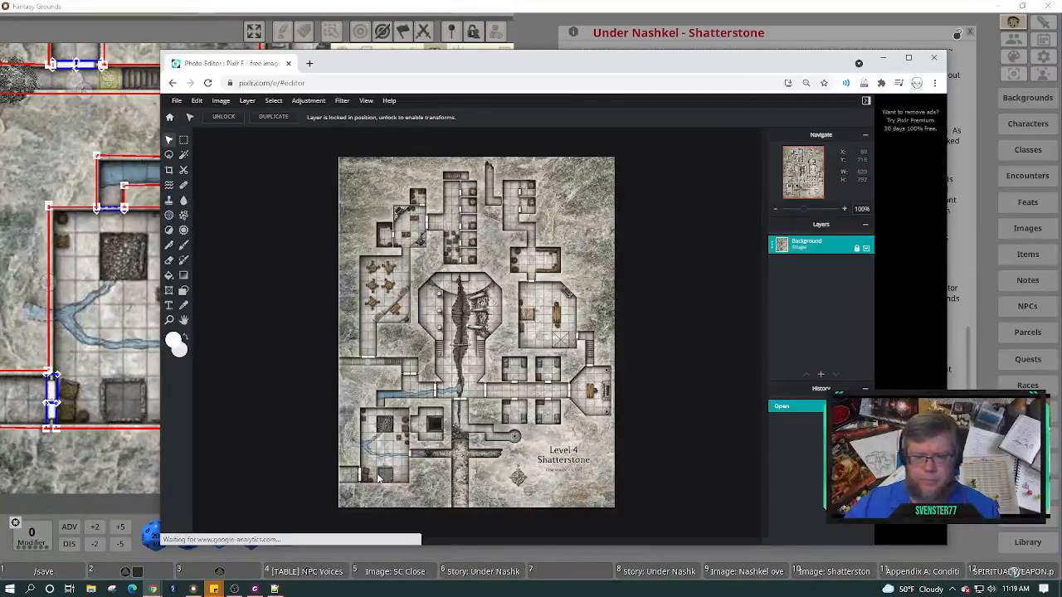
Set up the Clone tool with a 21 px brush and sample the clear floor east of the elevator room's southern shaft.
{"action": "scroll", "coordinate": [433, 424], "scroll_direction": "up", "scroll_amount": 5}
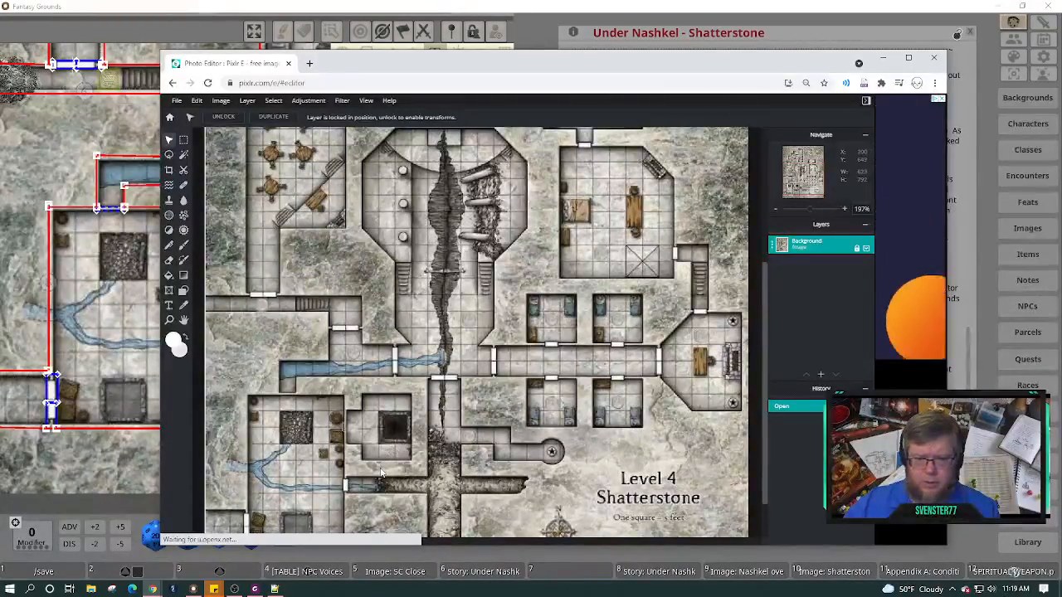
{"action": "scroll", "coordinate": [381, 473], "scroll_direction": "down", "scroll_amount": 3}
{"action": "scroll", "coordinate": [535, 423], "scroll_direction": "up", "scroll_amount": 4}
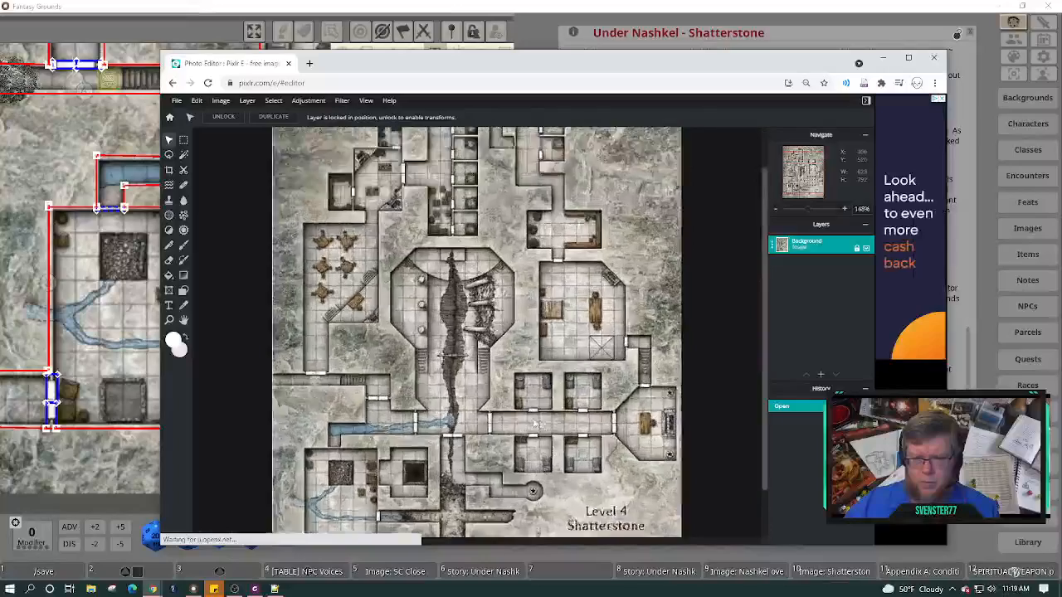
{"action": "scroll", "coordinate": [534, 424], "scroll_direction": "up", "scroll_amount": 1}
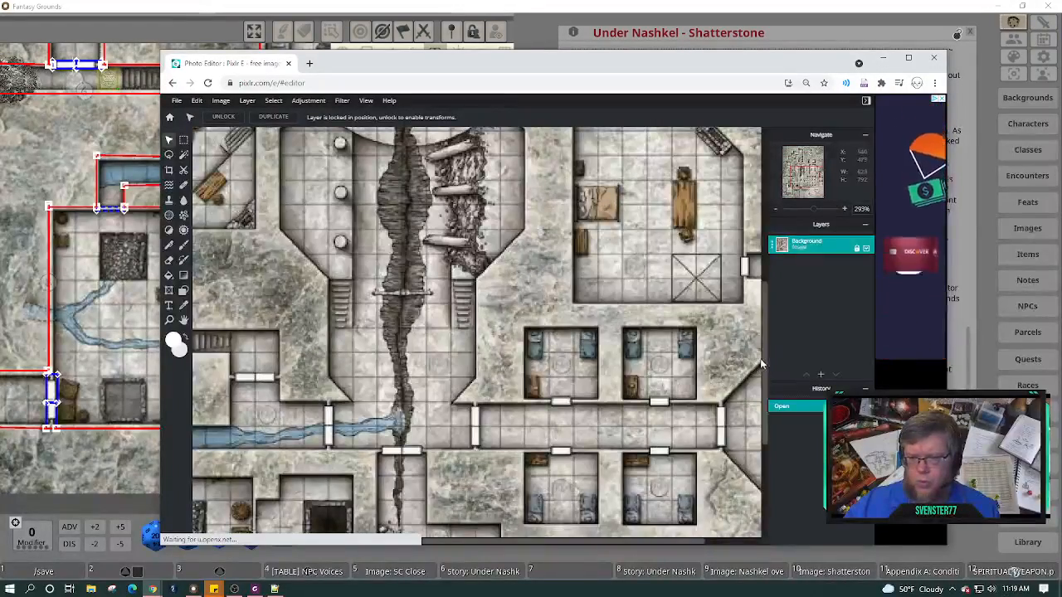
{"action": "left_click_drag", "start_coordinate": [765, 369], "coordinate": [753, 405]}
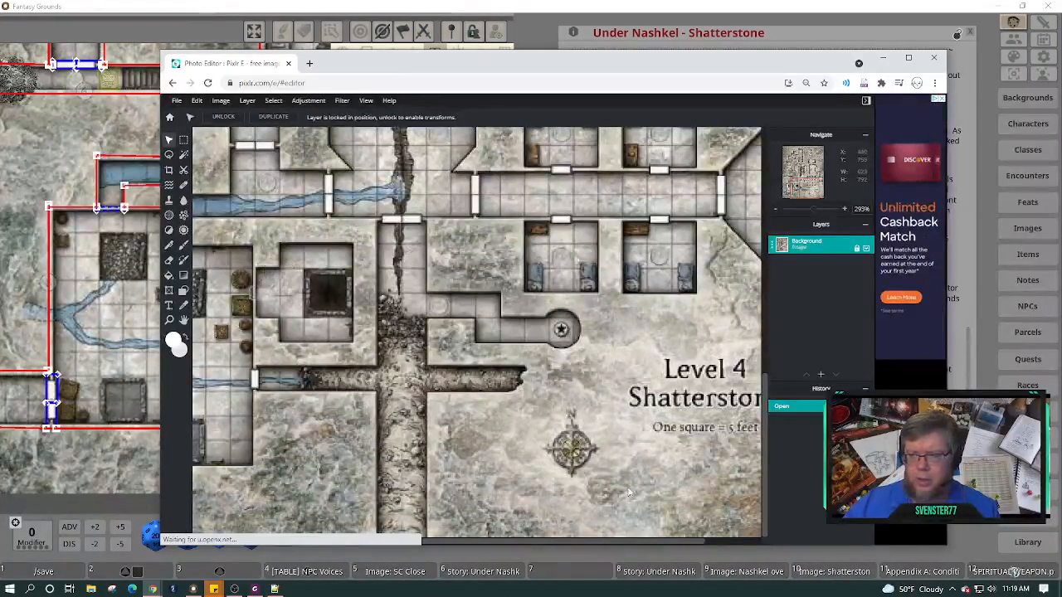
{"action": "left_click_drag", "start_coordinate": [621, 548], "coordinate": [473, 552]}
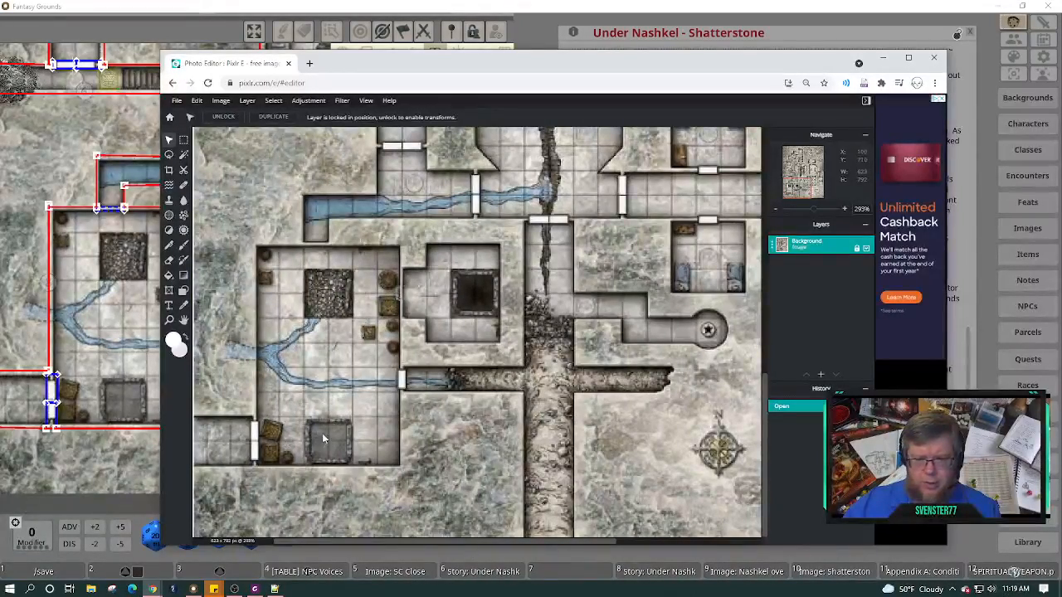
{"action": "scroll", "coordinate": [334, 472], "scroll_direction": "up", "scroll_amount": 2}
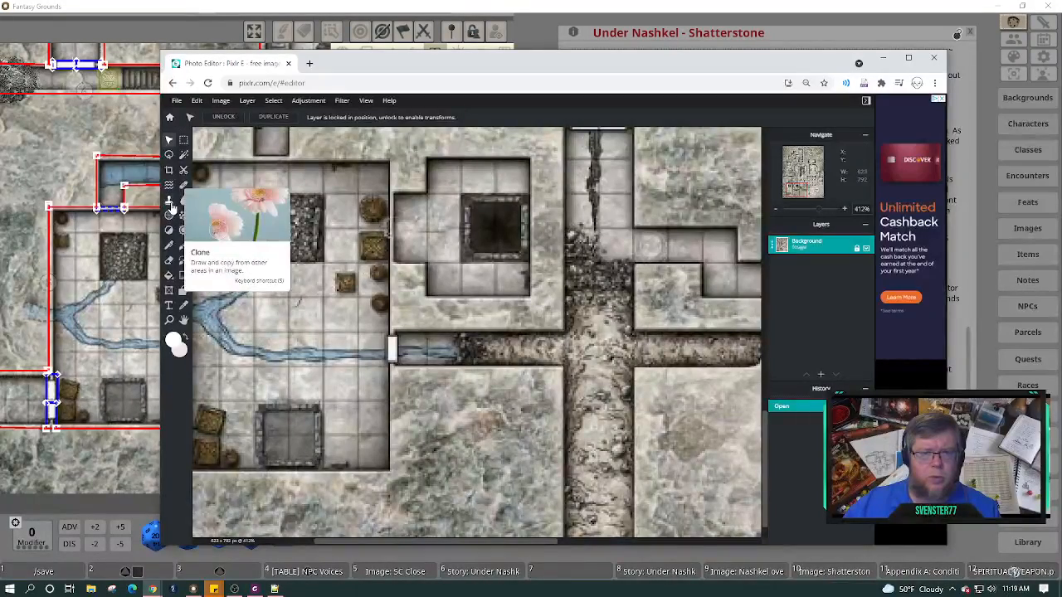
{"action": "left_click", "coordinate": [170, 203]}
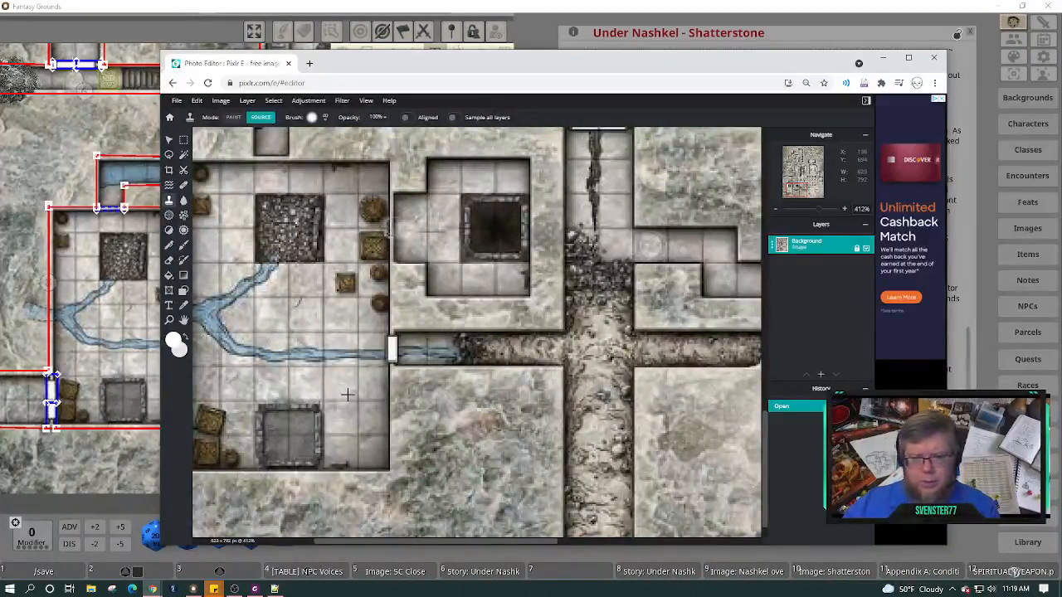
{"action": "left_click", "coordinate": [326, 123]}
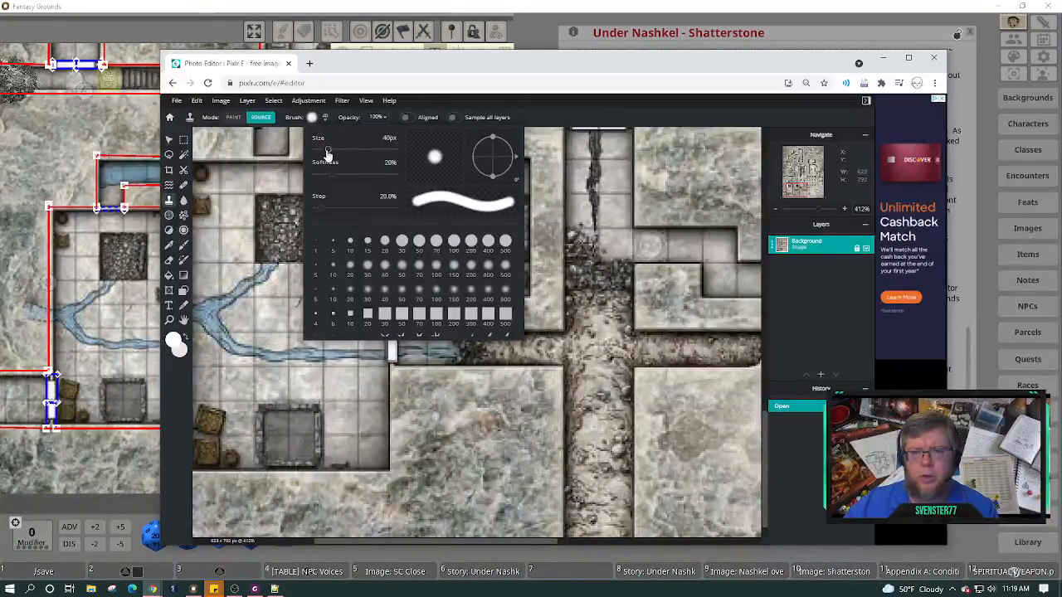
{"action": "left_click_drag", "start_coordinate": [328, 150], "coordinate": [323, 165]}
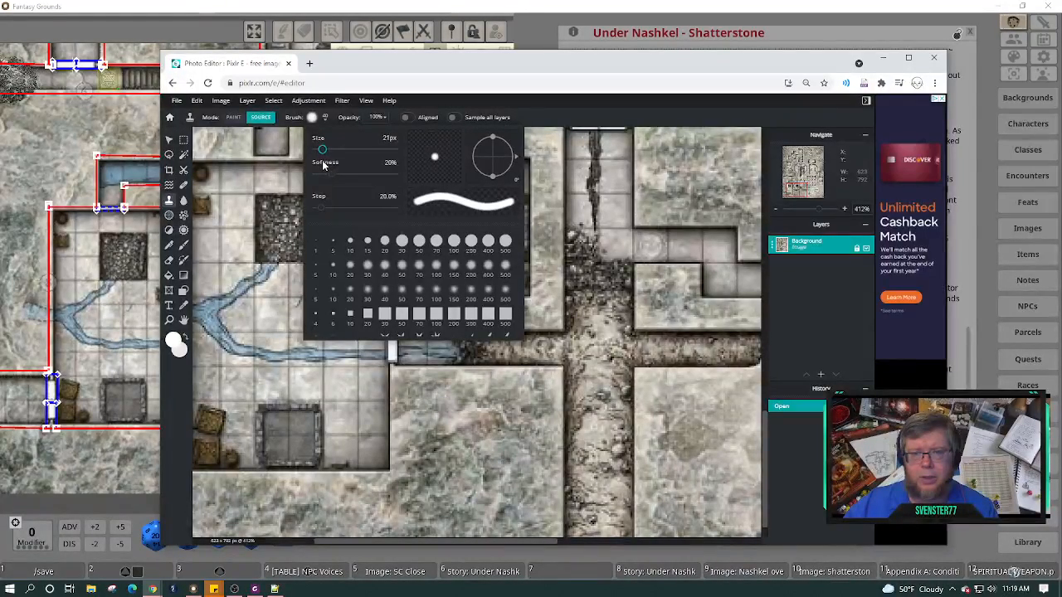
{"action": "left_click", "coordinate": [472, 380]}
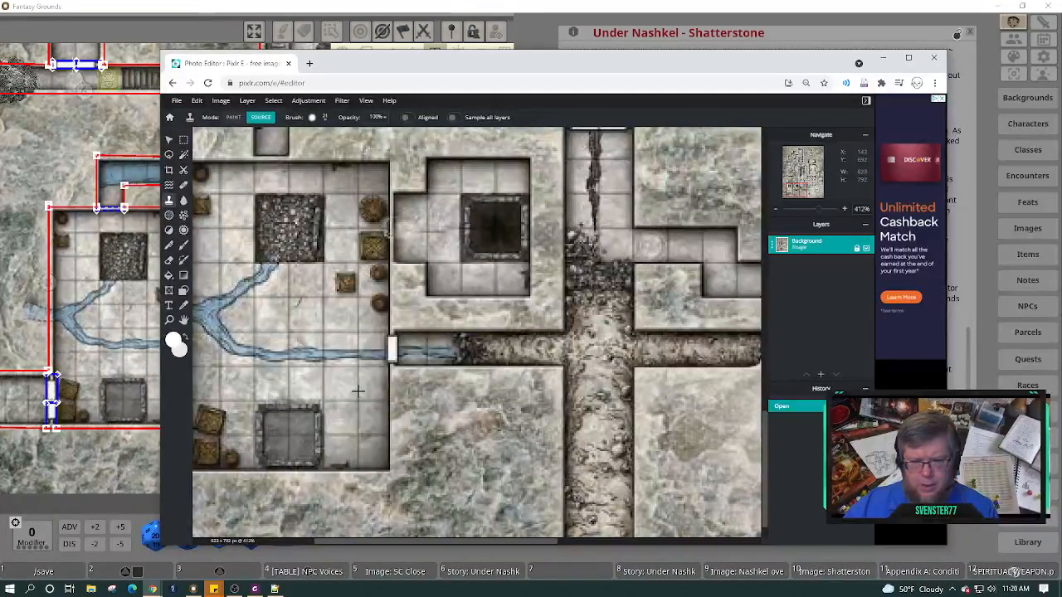
{"action": "left_click", "coordinate": [358, 391]}
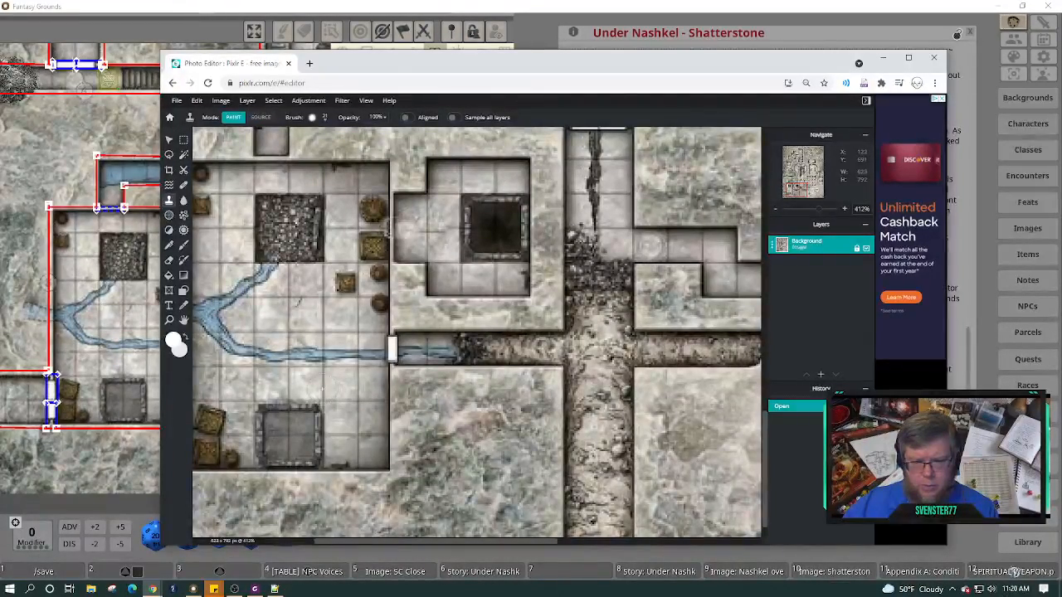
Try to paint cloned floor over the elevator room's southern shaft, and undo the clone strokes.
{"action": "left_click", "coordinate": [323, 388]}
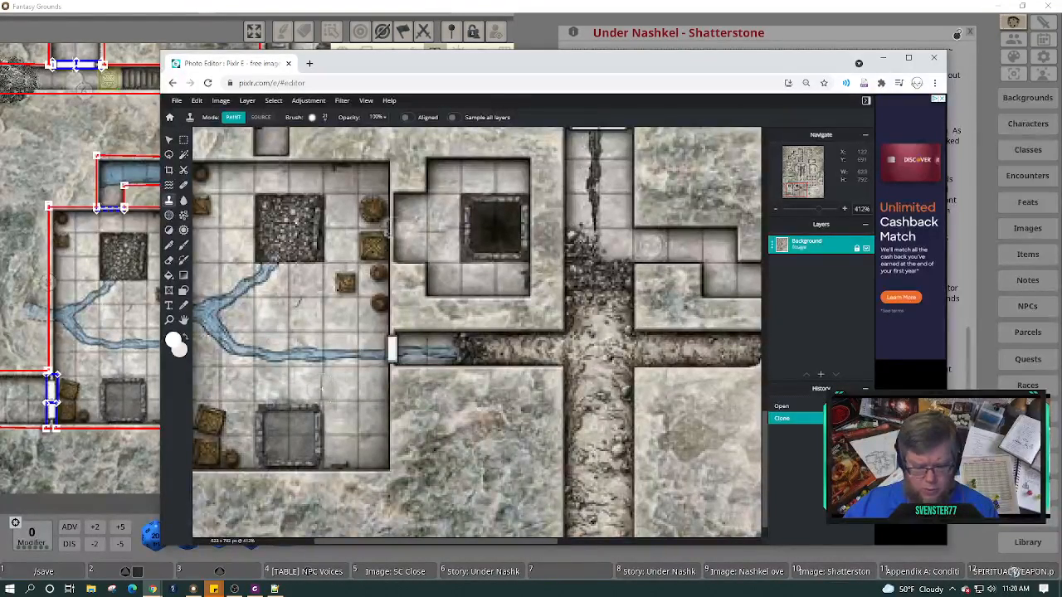
{"action": "key", "text": "ctrl+z"}
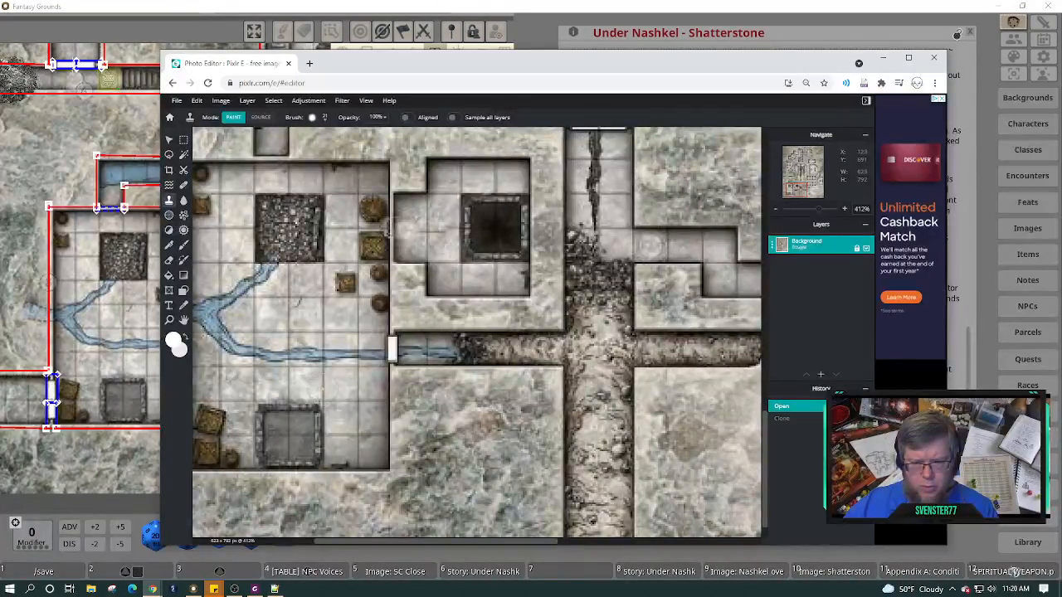
{"action": "left_click_drag", "start_coordinate": [357, 390], "coordinate": [360, 461]}
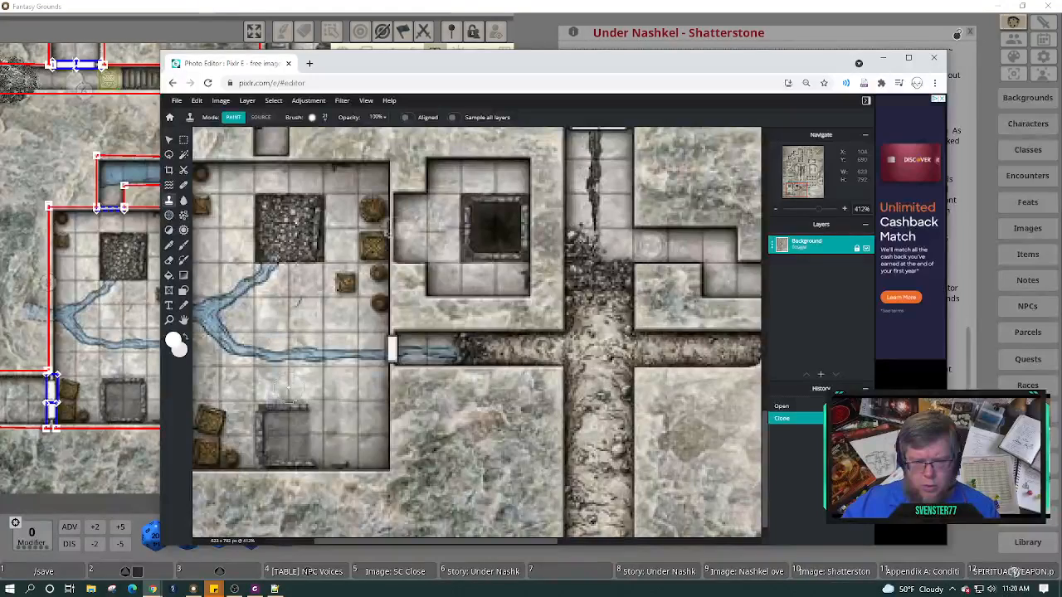
{"action": "left_click_drag", "start_coordinate": [289, 406], "coordinate": [289, 459]}
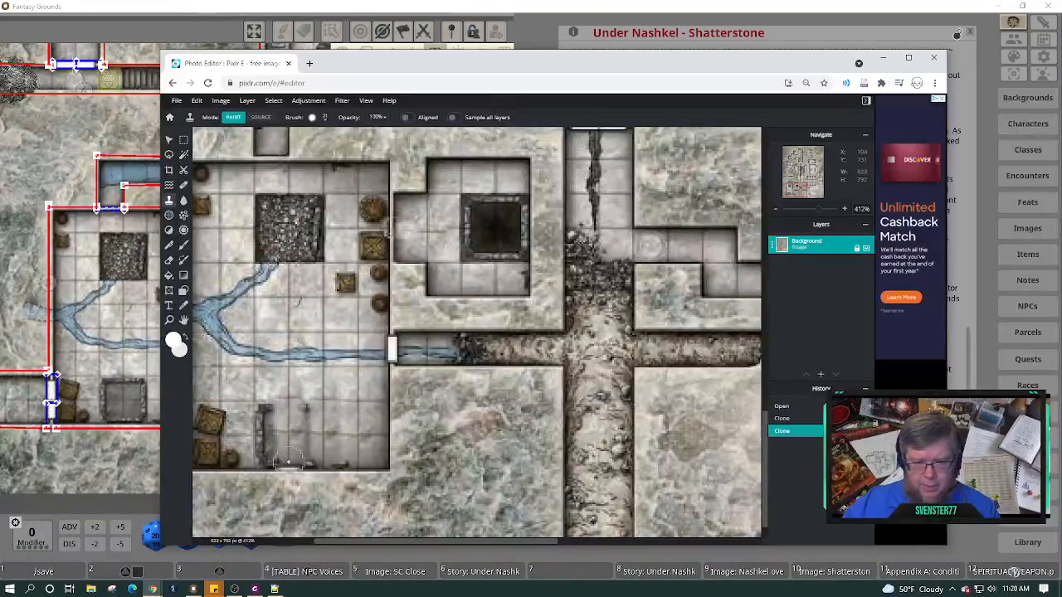
{"action": "key", "text": "ctrl+z"}
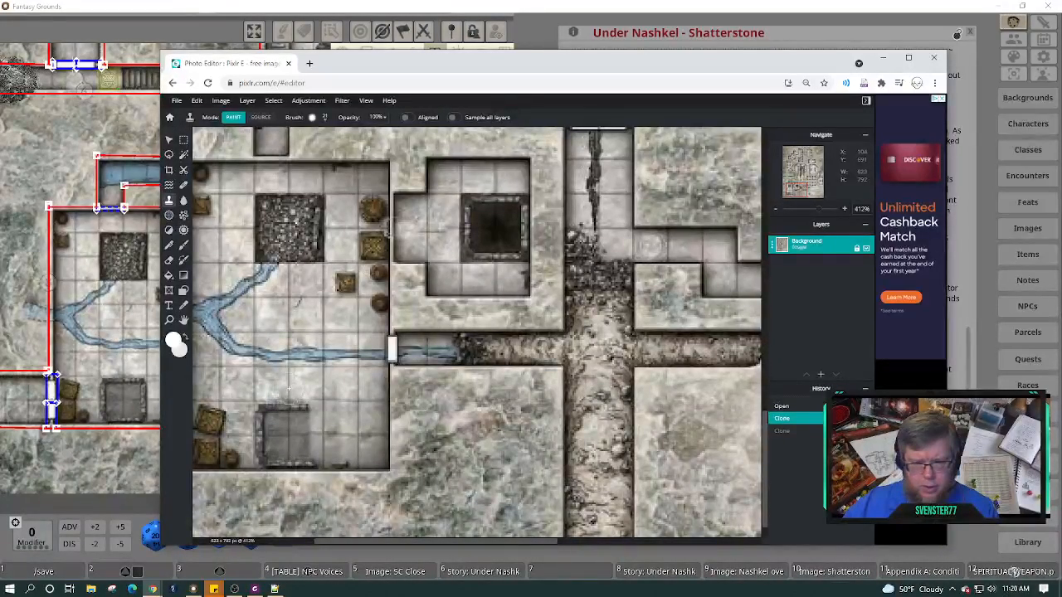
{"action": "left_click_drag", "start_coordinate": [290, 390], "coordinate": [290, 461]}
{"action": "key", "text": "ctrl+z"}
{"action": "key", "text": "ctrl+z"}
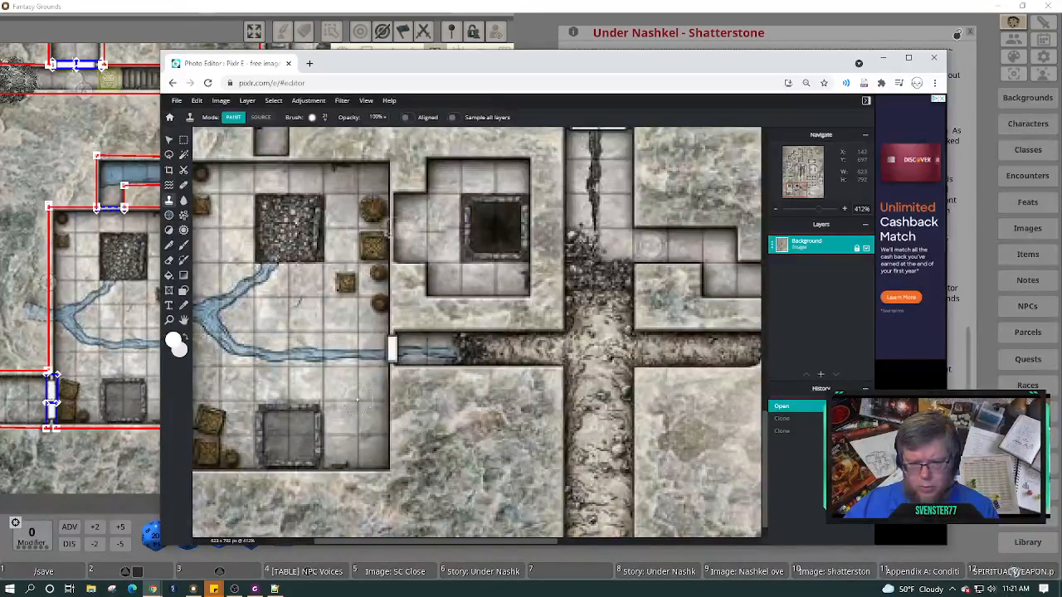
Resample the clear floor east of the elevator room's southern shaft and paint cloned floor over the shaft from its east wall to its west wall.
{"action": "left_click", "coordinate": [356, 402]}
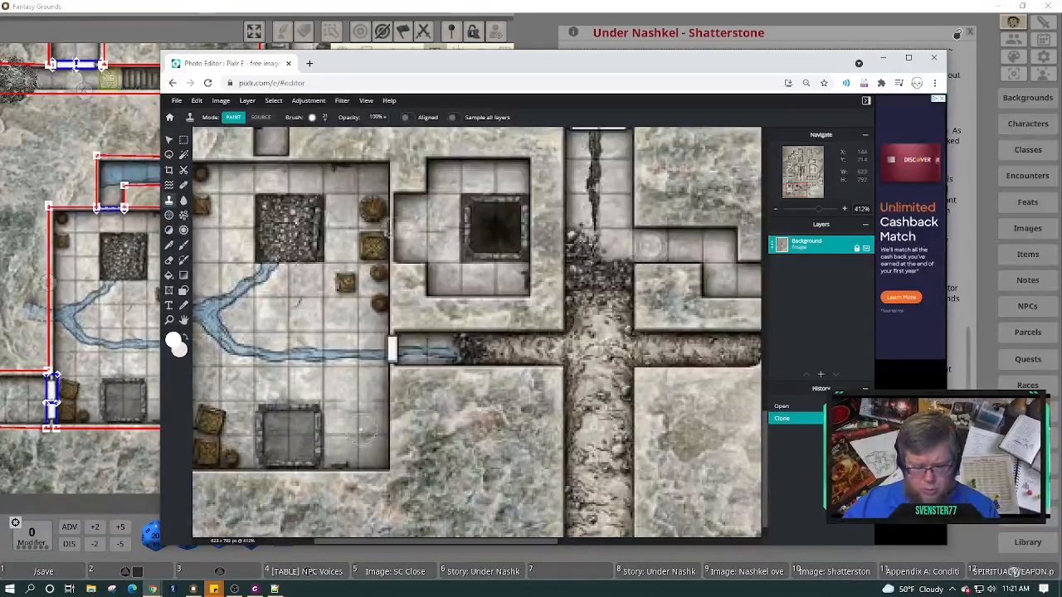
{"action": "key", "text": "ctrl+z"}
{"action": "left_click", "coordinate": [261, 117]}
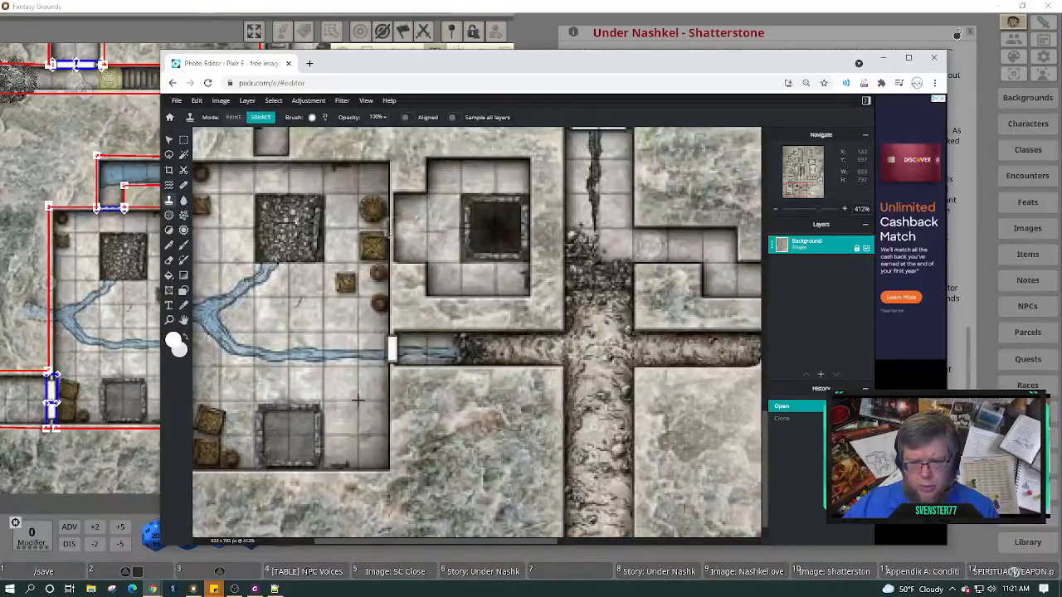
{"action": "left_click", "coordinate": [357, 402]}
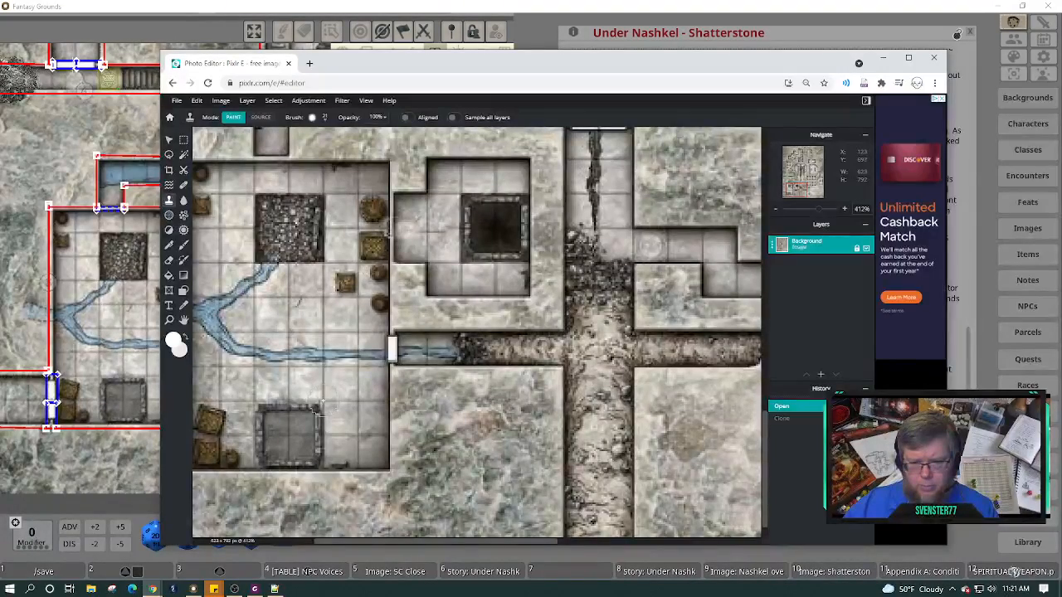
{"action": "left_click_drag", "start_coordinate": [323, 403], "coordinate": [325, 461]}
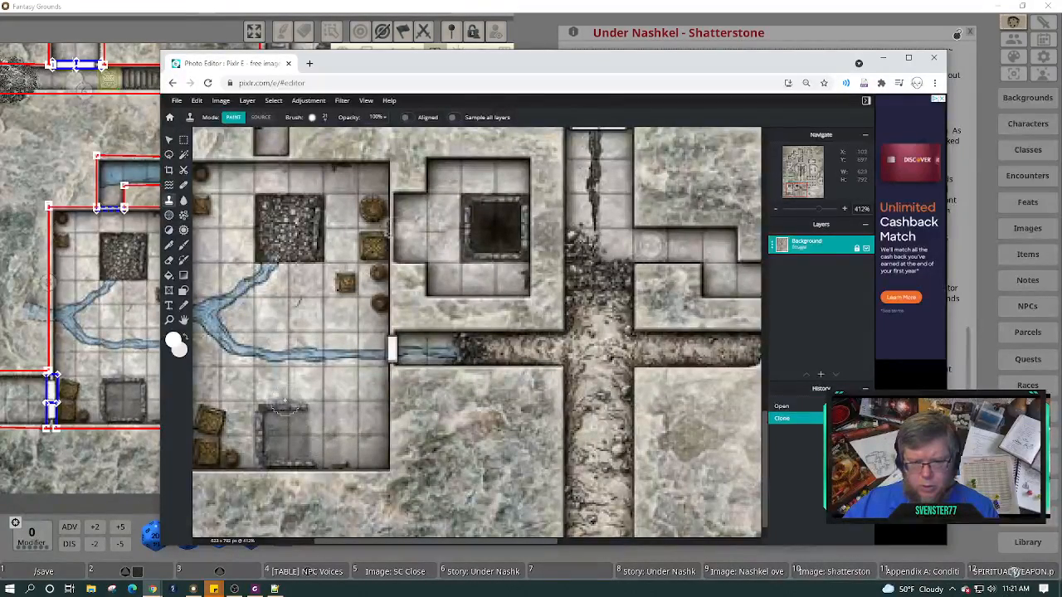
{"action": "mouse_move", "coordinate": [286, 405]}
{"action": "left_mouse_down"}
{"action": "mouse_move", "coordinate": [290, 458]}
{"action": "mouse_move", "coordinate": [272, 448]}
{"action": "left_mouse_up"}
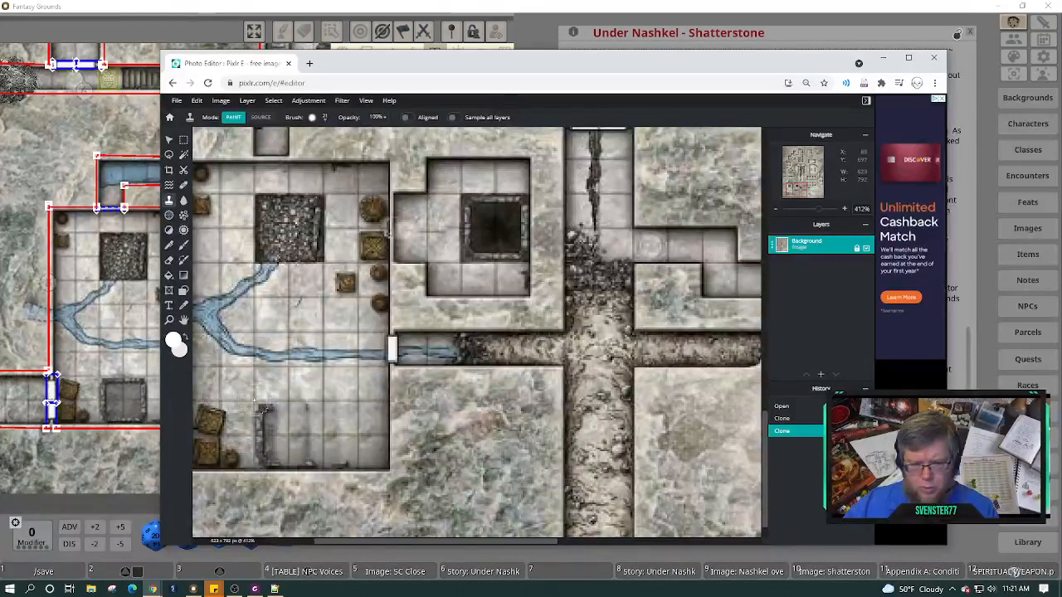
{"action": "left_click_drag", "start_coordinate": [262, 404], "coordinate": [258, 461]}
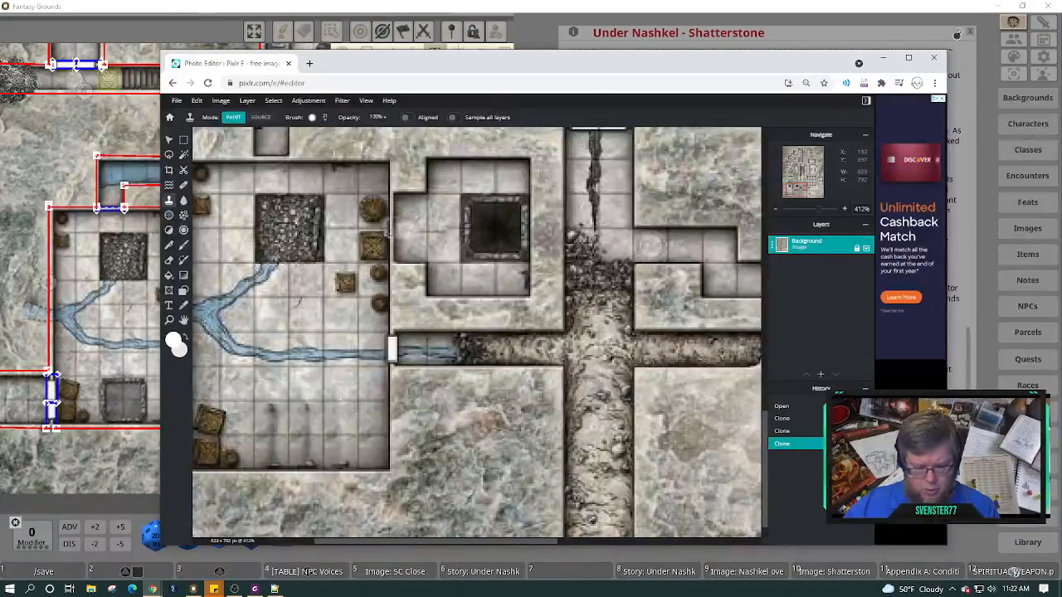
Sample a floor grid intersection east of the removed shaft and clone it over the remaining shaft traces, redoing misaligned strokes.
{"action": "key", "text": "alt"}
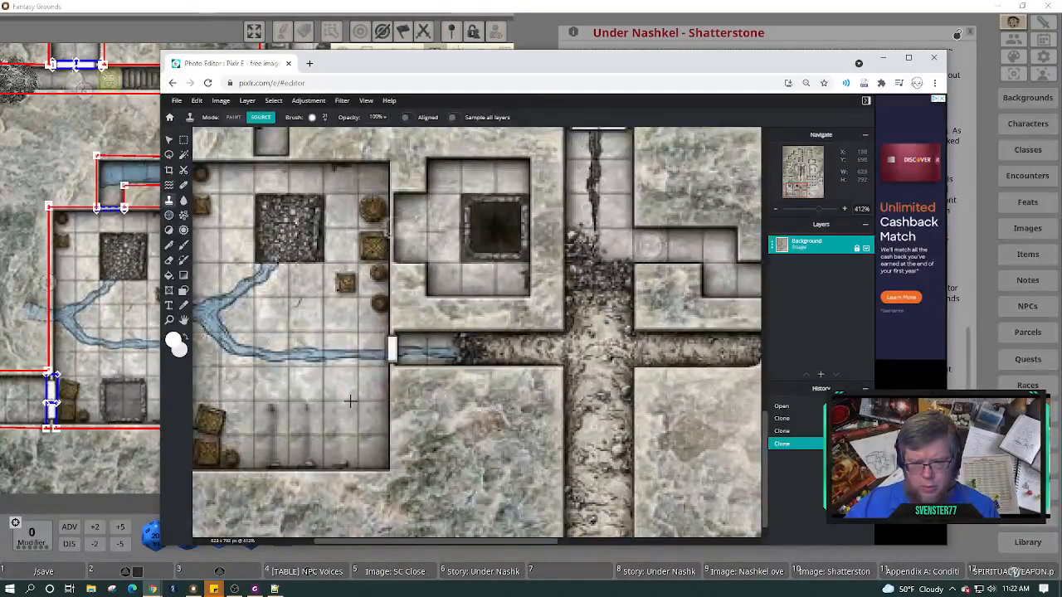
{"action": "left_click", "coordinate": [351, 402]}
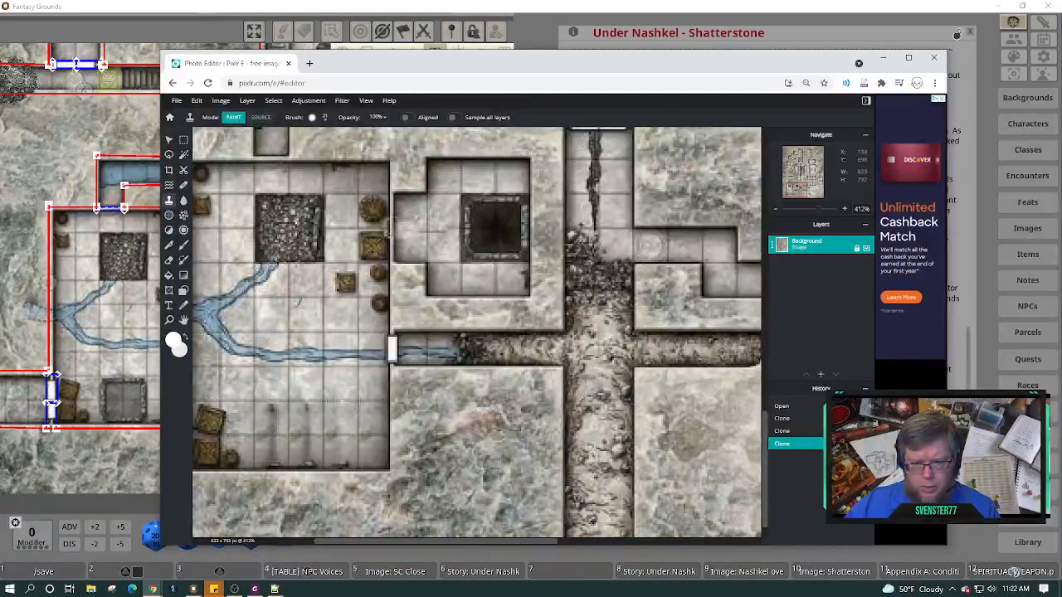
{"action": "left_click", "coordinate": [307, 401]}
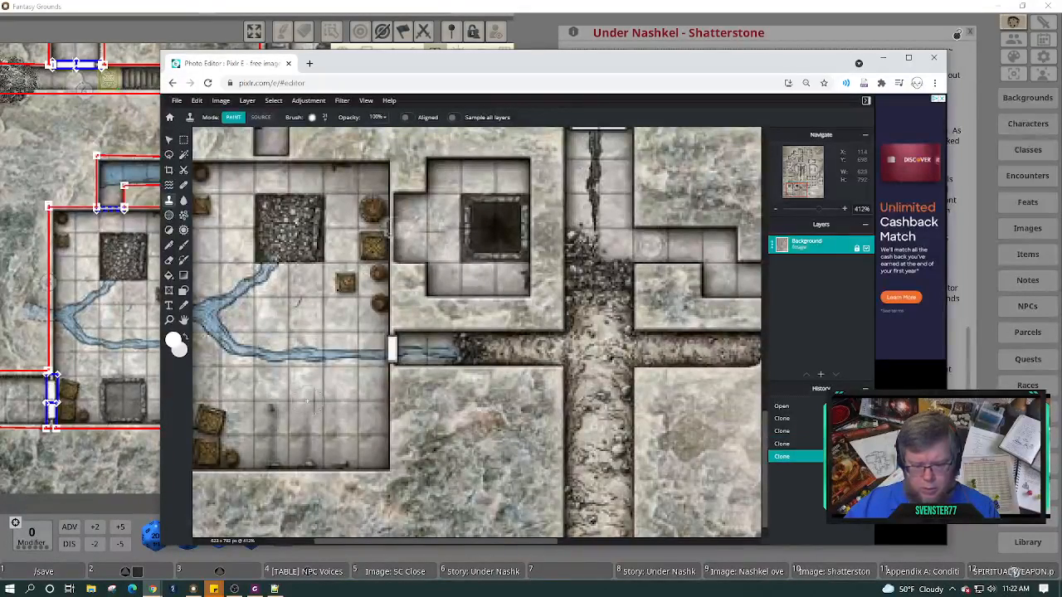
{"action": "key", "text": "ctrl+z"}
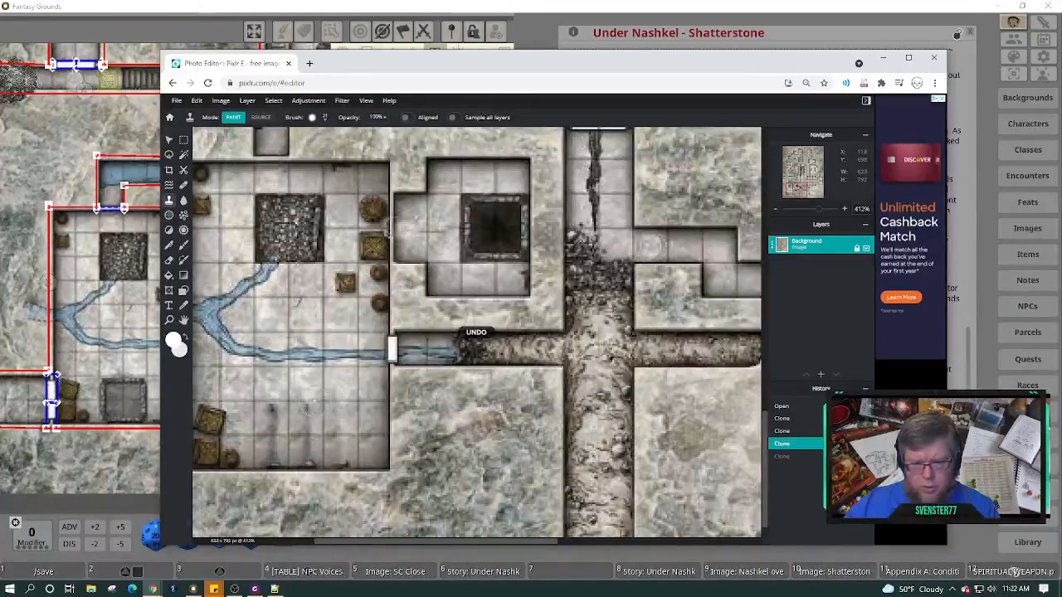
{"action": "left_click", "coordinate": [317, 402]}
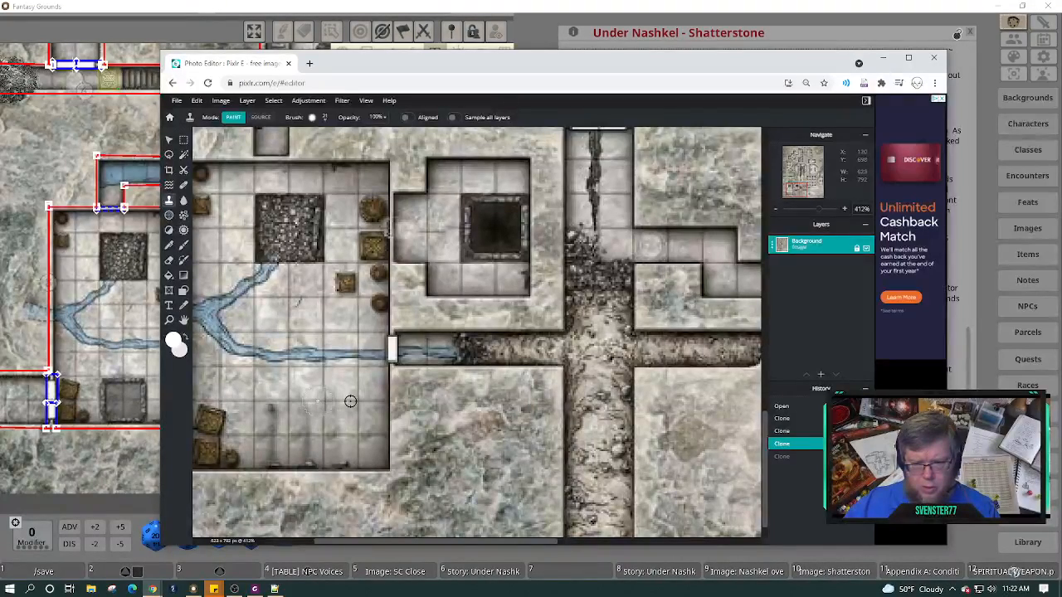
{"action": "key", "text": "ctrl+z"}
{"action": "left_click", "coordinate": [315, 402]}
{"action": "left_click_drag", "start_coordinate": [313, 402], "coordinate": [313, 447]}
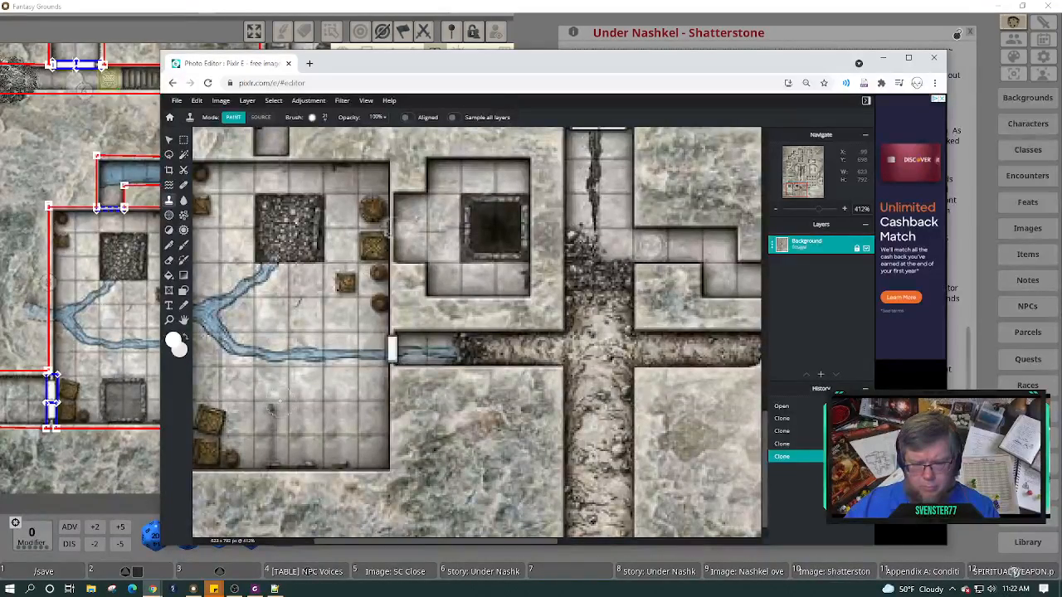
{"action": "key", "text": "ctrl+z"}
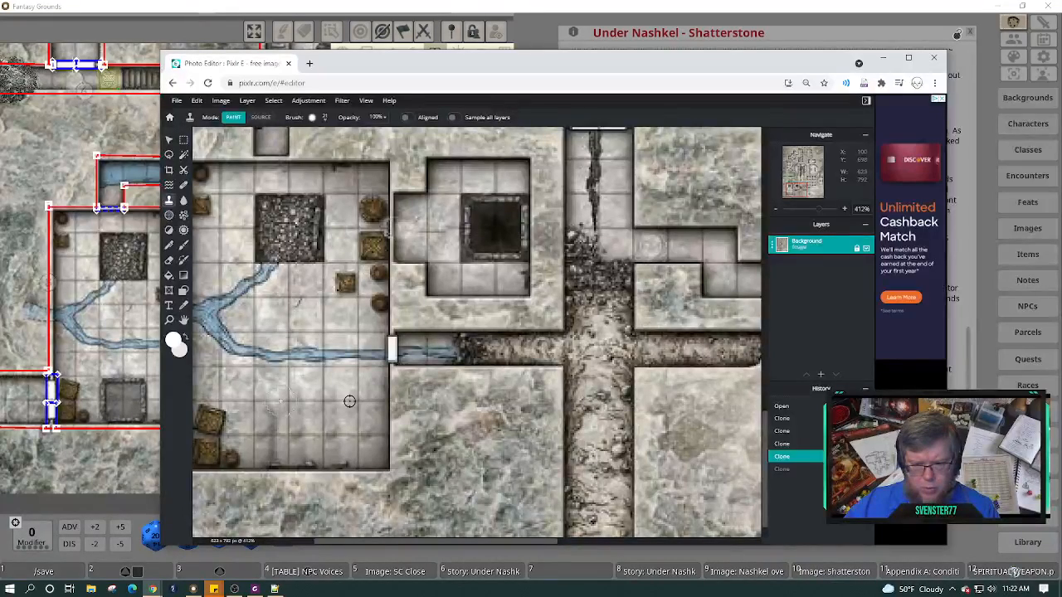
{"action": "left_click", "coordinate": [348, 452]}
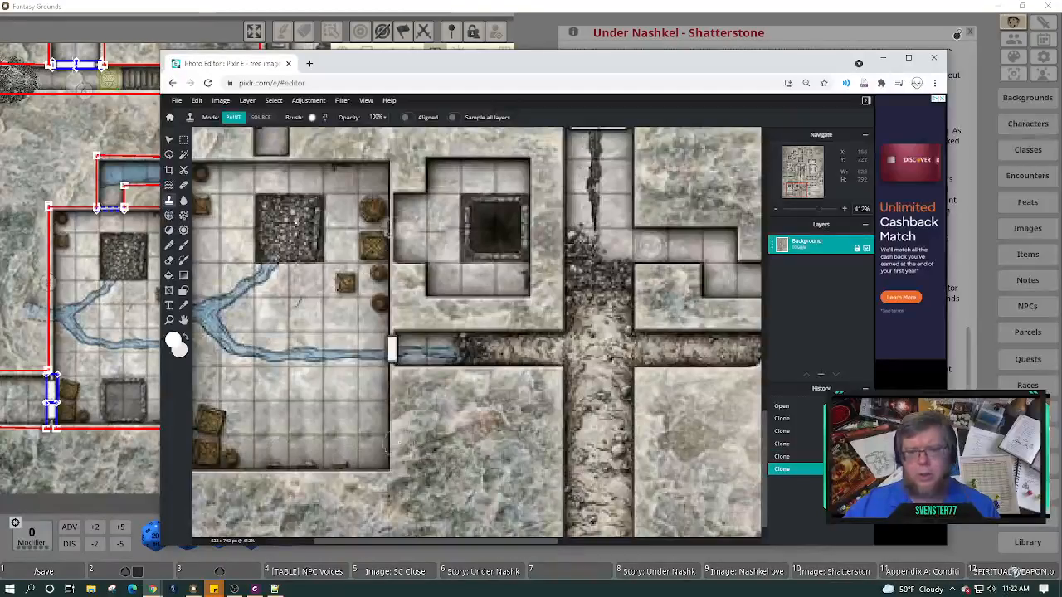
Sample the clean edge of the room's south wall near its southeast corner as the new clone source.
{"action": "scroll", "coordinate": [386, 444], "scroll_direction": "down", "scroll_amount": 5}
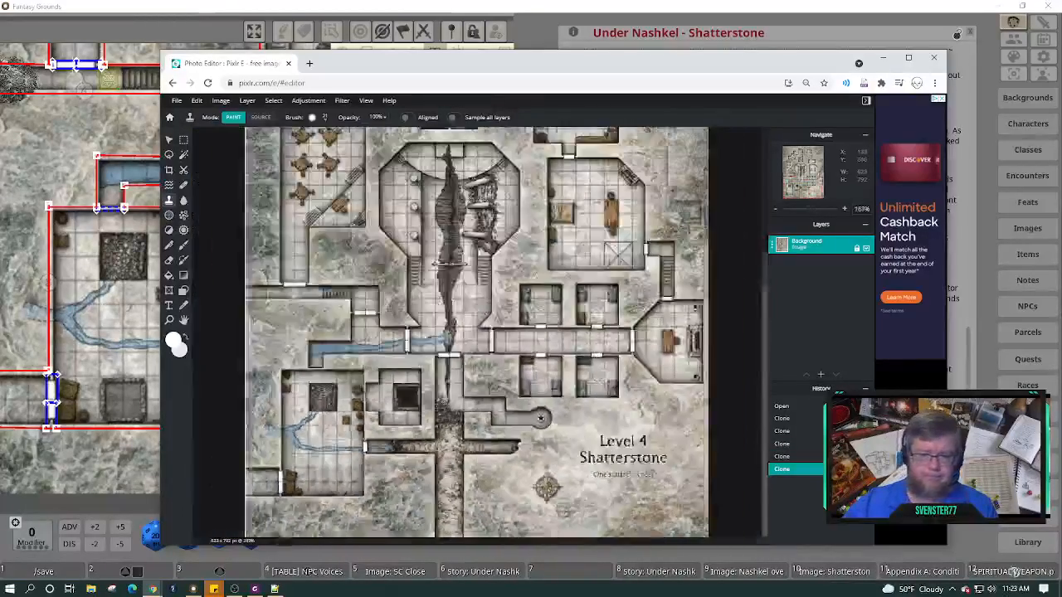
{"action": "scroll", "coordinate": [475, 335], "scroll_direction": "down", "scroll_amount": 1}
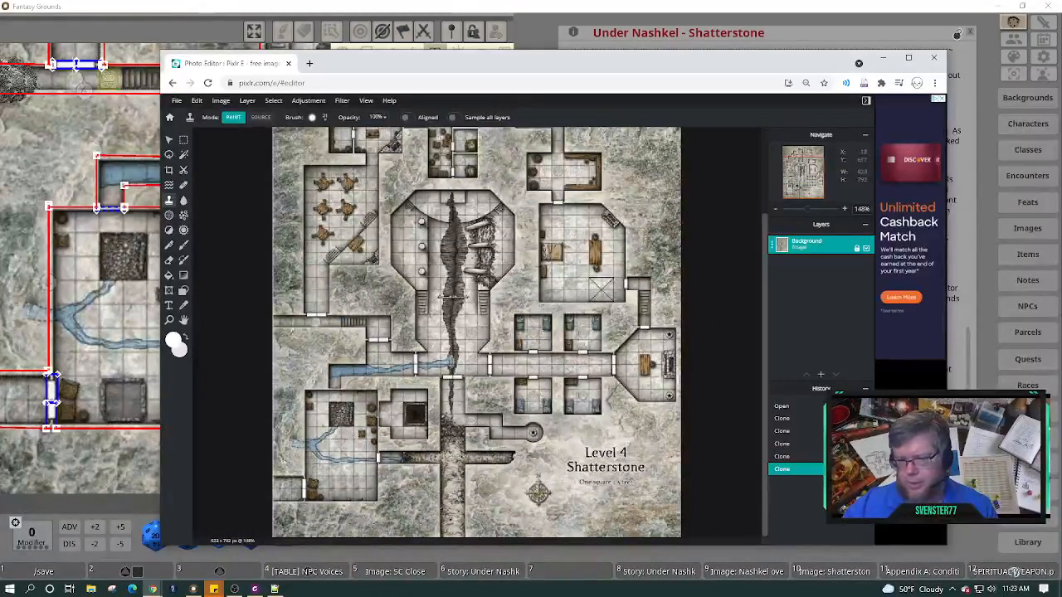
{"action": "scroll", "coordinate": [444, 425], "scroll_direction": "up", "scroll_amount": 4}
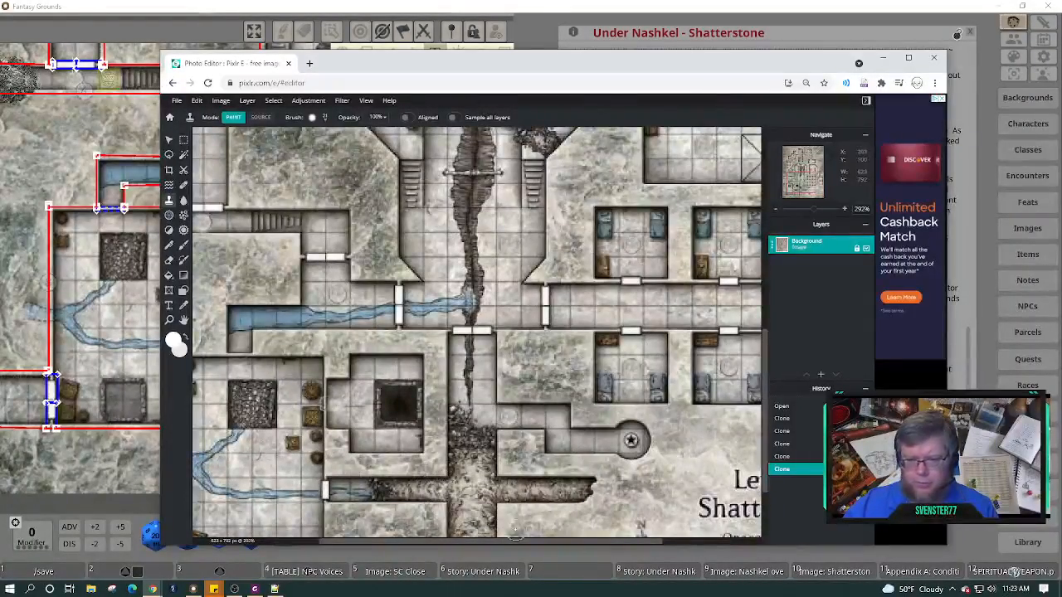
{"action": "left_click_drag", "start_coordinate": [765, 410], "coordinate": [766, 450]}
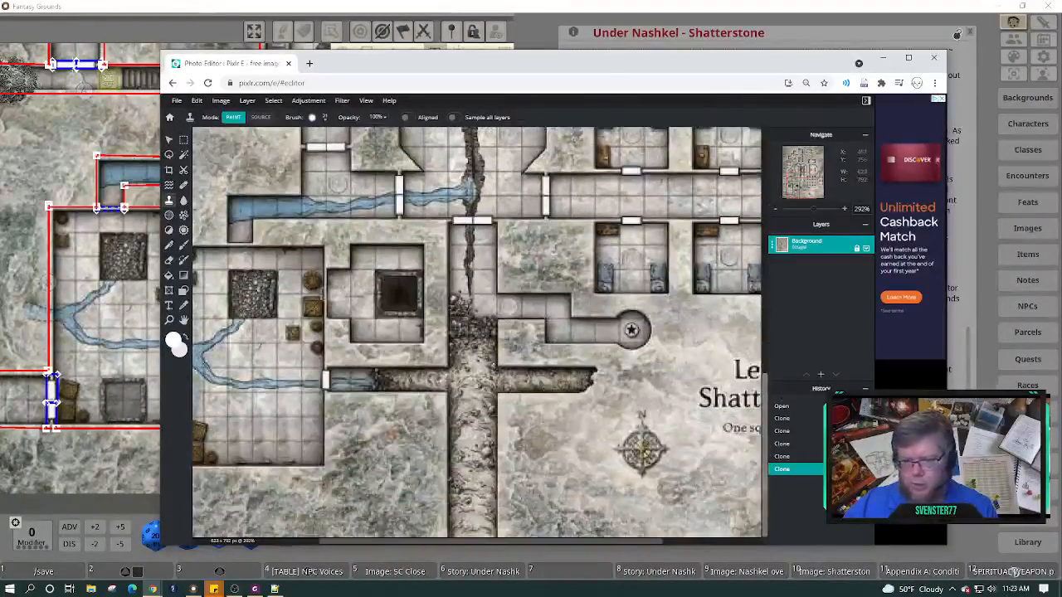
{"action": "left_click_drag", "start_coordinate": [433, 541], "coordinate": [389, 541]}
{"action": "scroll", "coordinate": [373, 451], "scroll_direction": "up", "scroll_amount": 4}
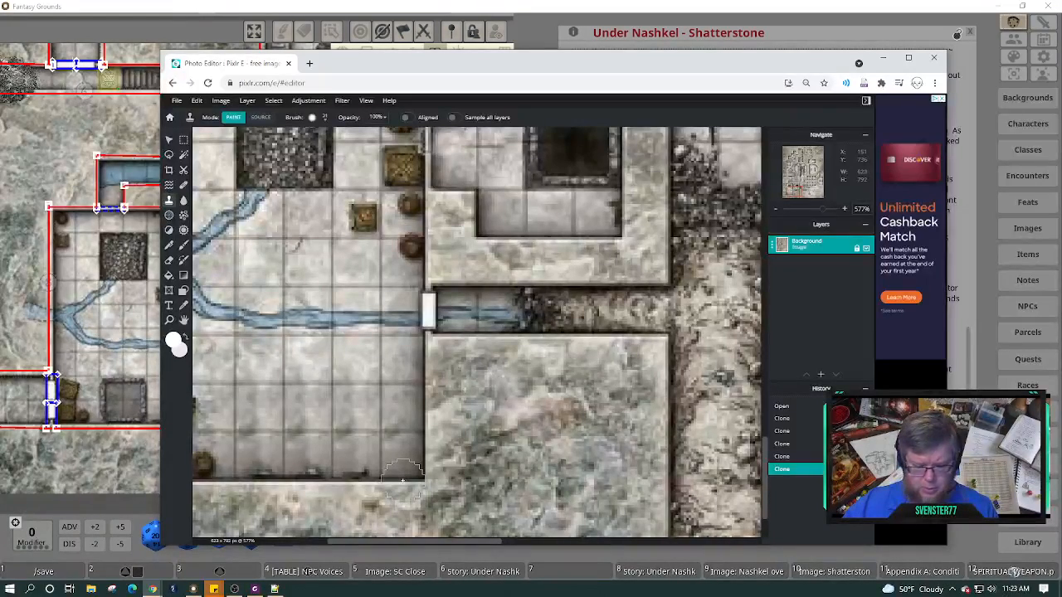
{"action": "key", "text": "alt"}
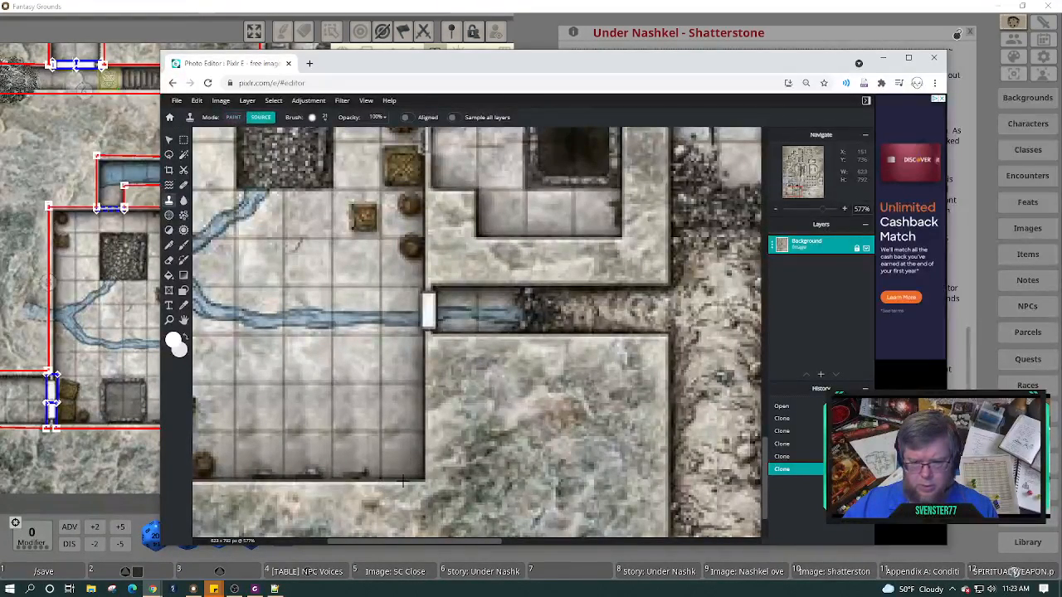
{"action": "left_click", "coordinate": [403, 481], "text": "alt"}
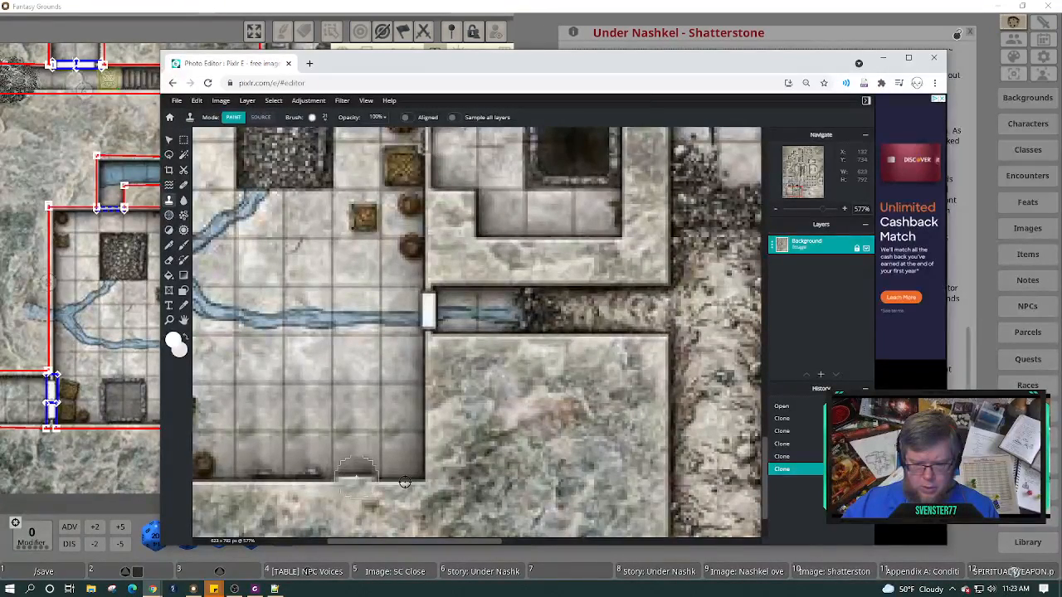
Clone the sampled wall edge over the two eastern shaft remnants along the south wall, undoing misaligned strokes.
{"action": "left_click", "coordinate": [356, 476]}
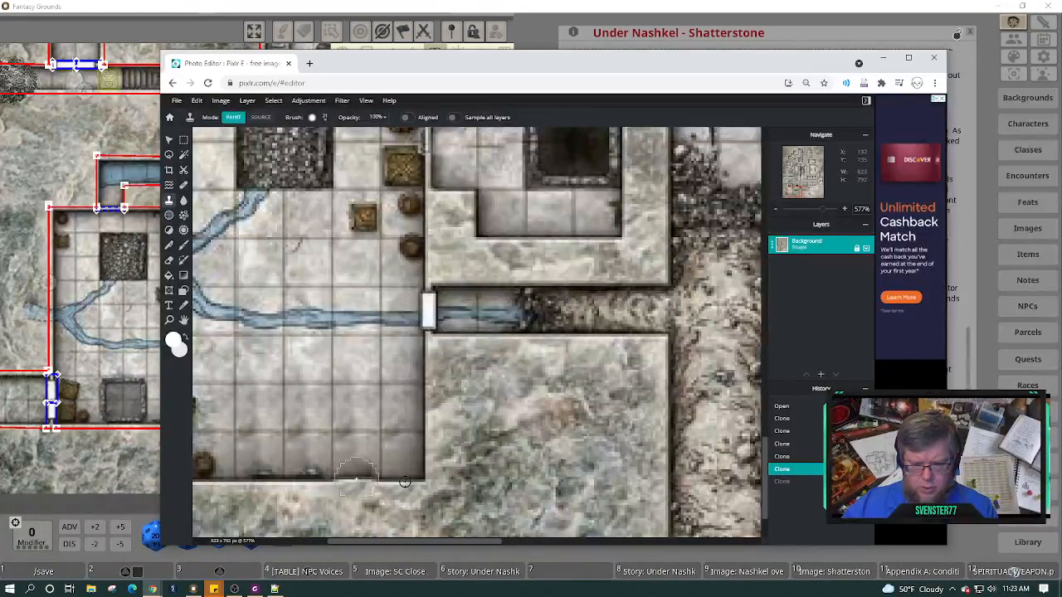
{"action": "left_click", "coordinate": [357, 478]}
{"action": "key", "text": "ctrl+z"}
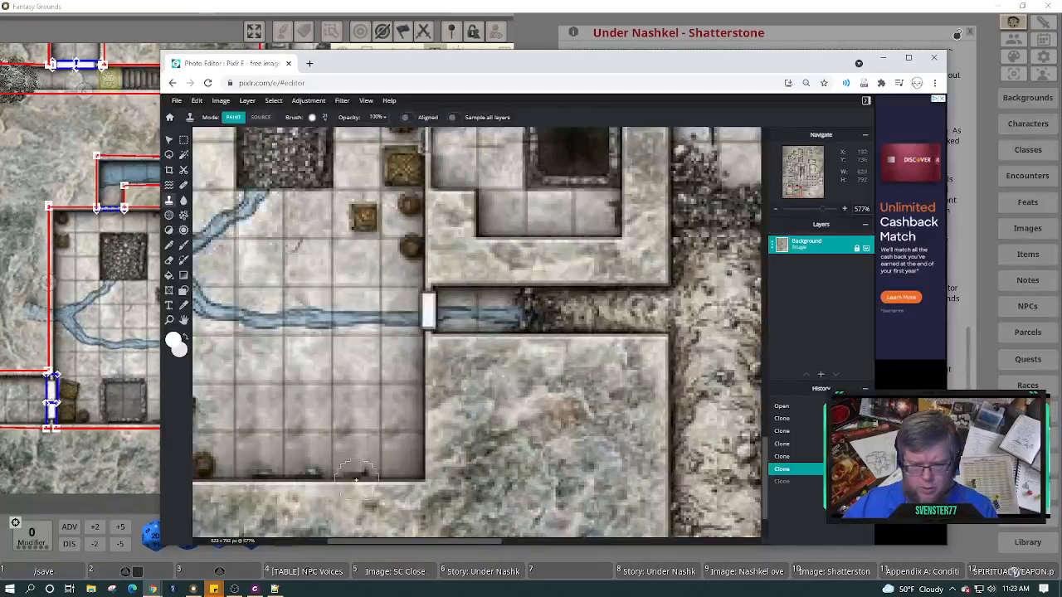
{"action": "key", "text": "ctrl+z"}
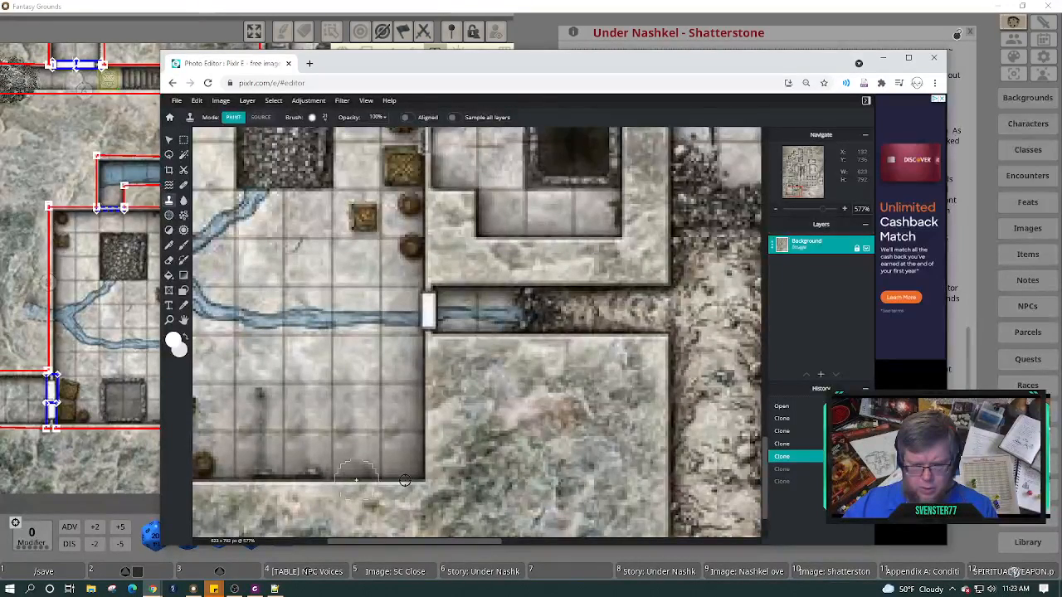
{"action": "left_click", "coordinate": [357, 481]}
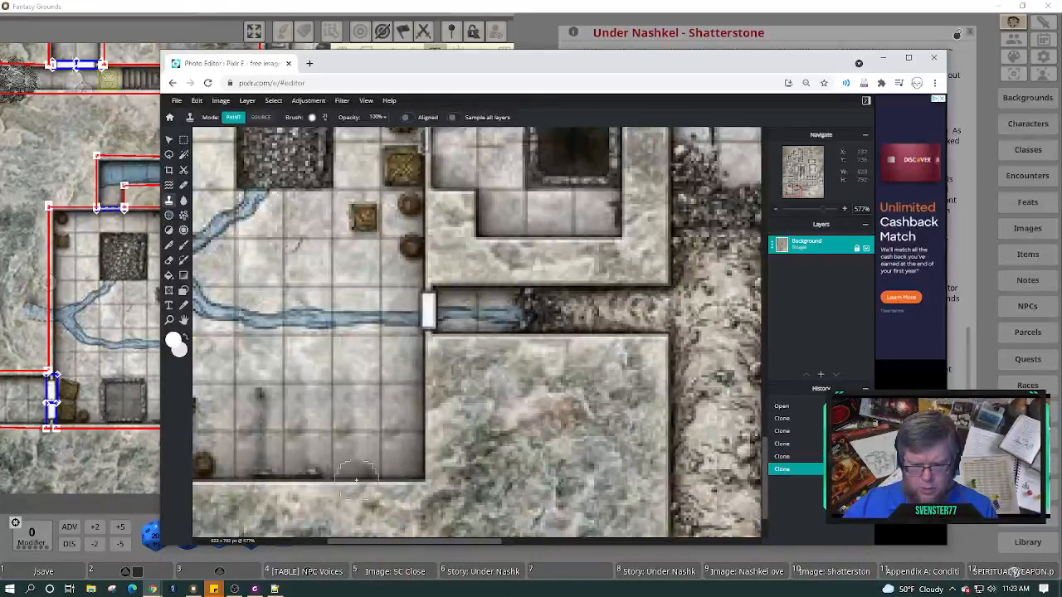
{"action": "left_click", "coordinate": [308, 480]}
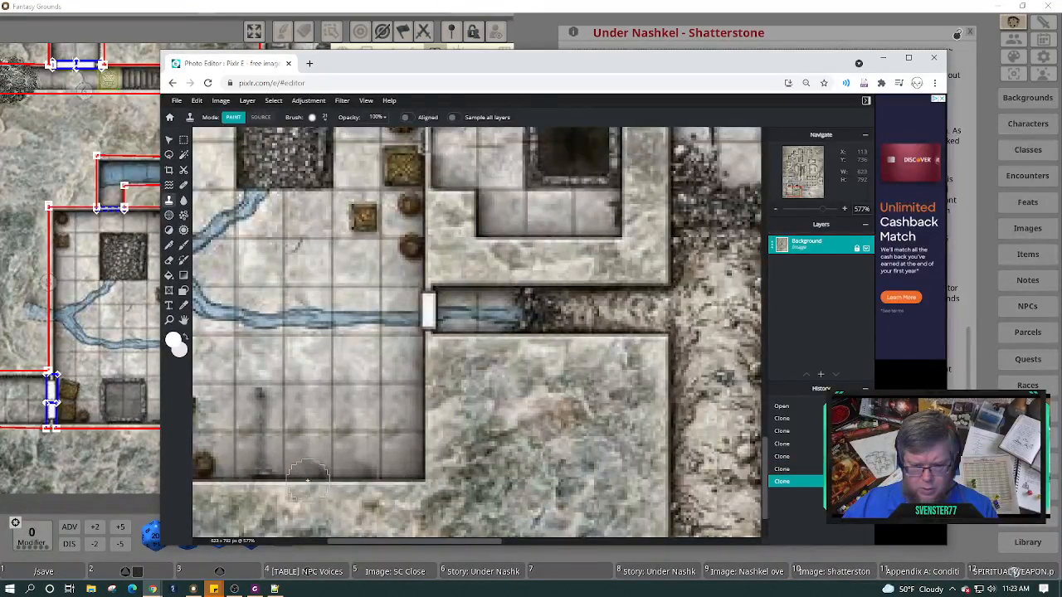
Try to clone the wall edge over the westernmost shaft remnant on the south wall, and undo the strokes.
{"action": "left_click", "coordinate": [259, 478]}
{"action": "key", "text": "ctrl+z"}
{"action": "left_click", "coordinate": [259, 478]}
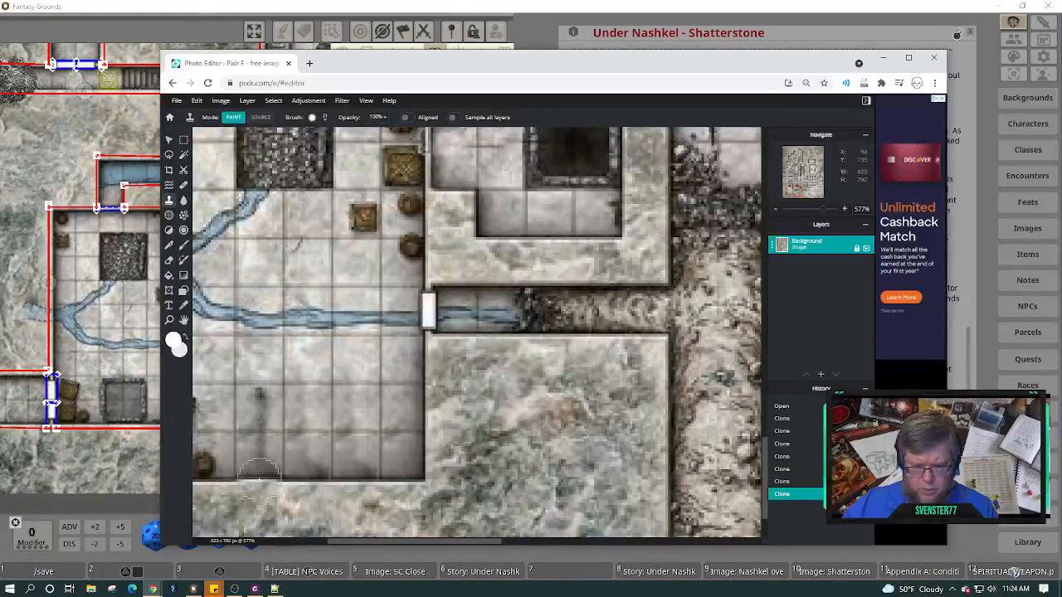
{"action": "key", "text": "ctrl+z"}
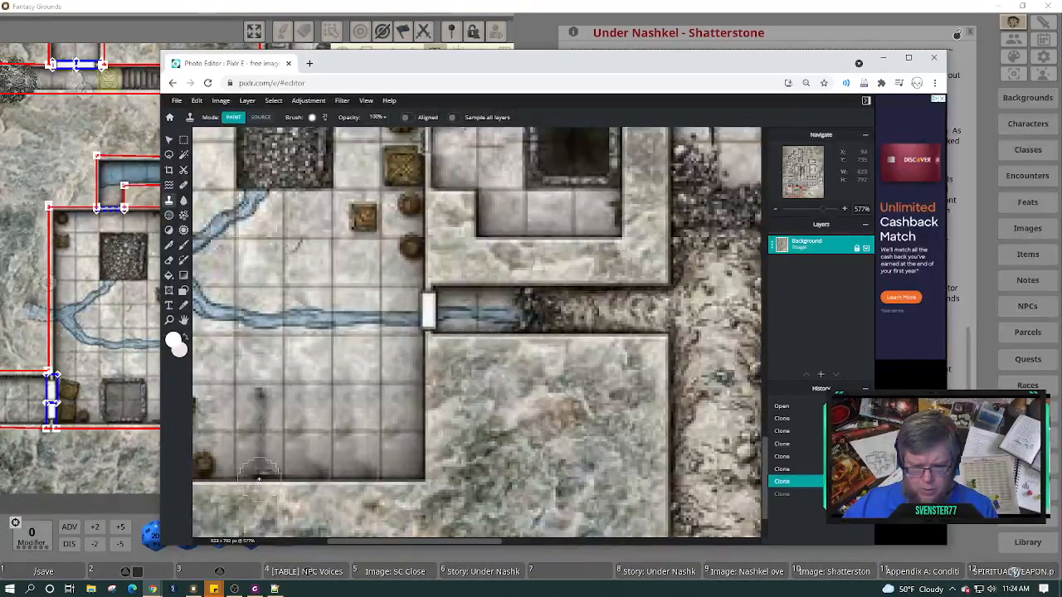
{"action": "left_click", "coordinate": [259, 477]}
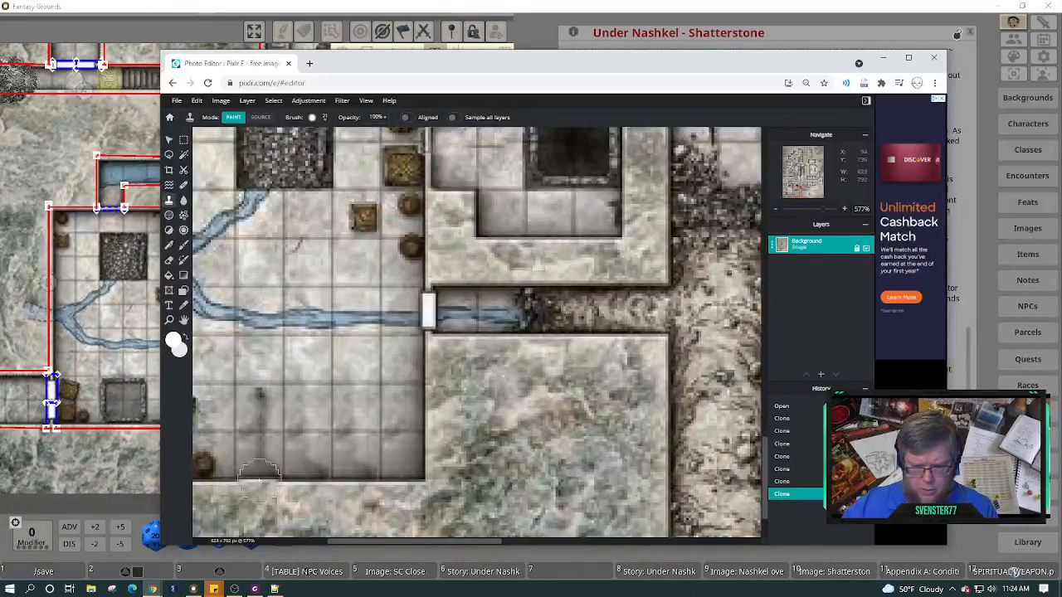
{"action": "key", "text": "z"}
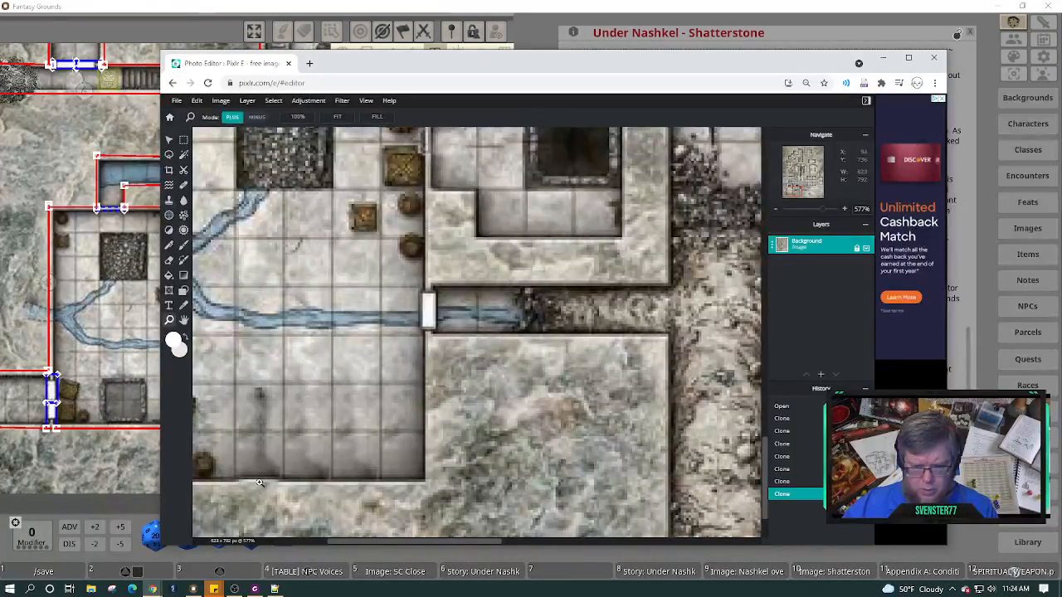
{"action": "key", "text": "ctrl+z"}
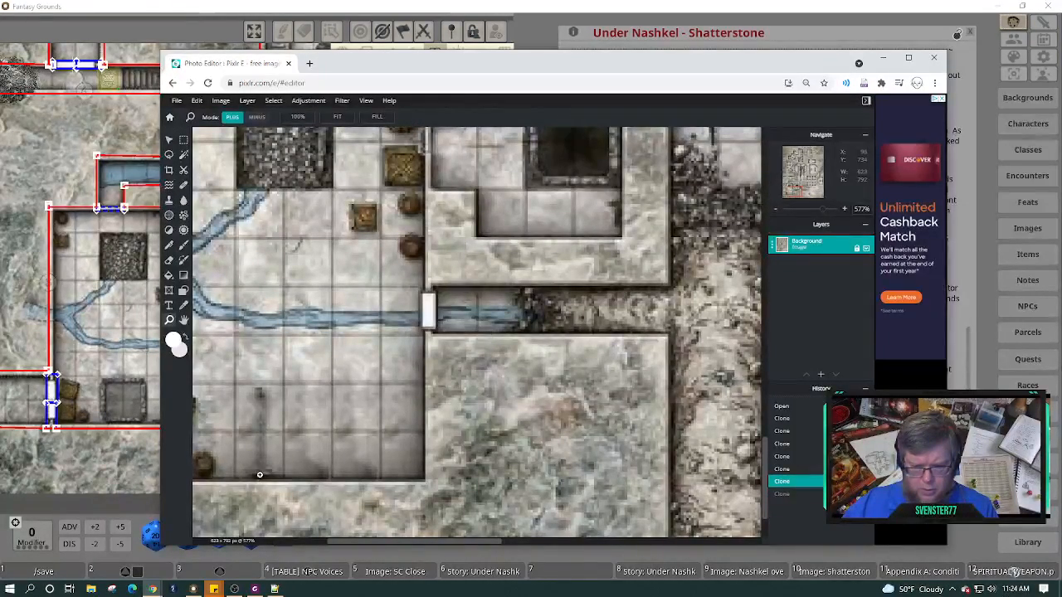
Switch back from the Zoom tool to the Clone tool in source mode.
{"action": "left_click", "coordinate": [259, 474]}
{"action": "right_click", "coordinate": [259, 469]}
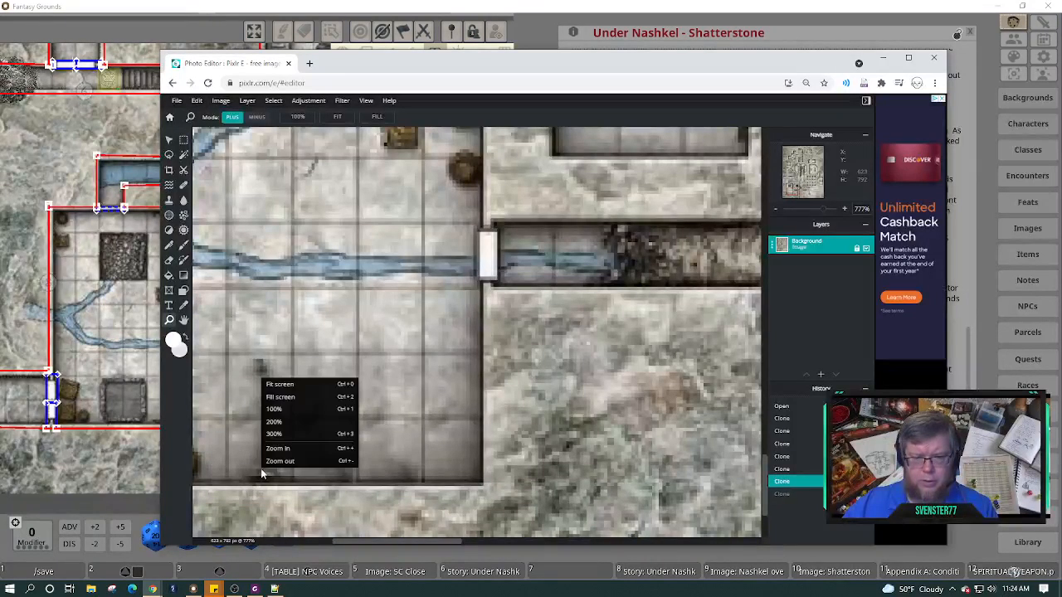
{"action": "left_click", "coordinate": [281, 470]}
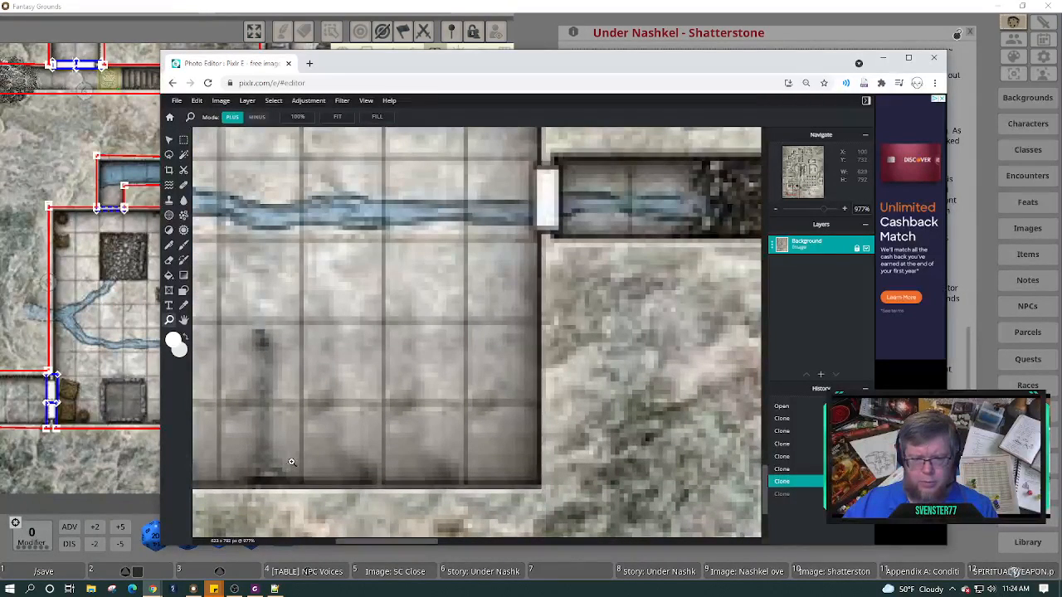
{"action": "left_click", "coordinate": [169, 200]}
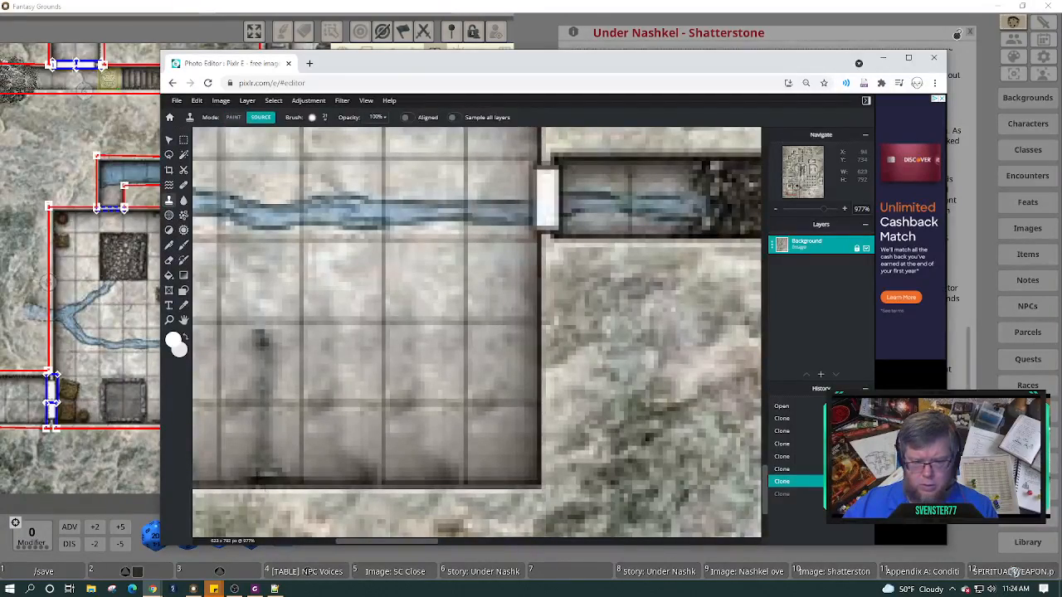
{"action": "scroll", "coordinate": [440, 501], "scroll_direction": "down", "scroll_amount": 8}
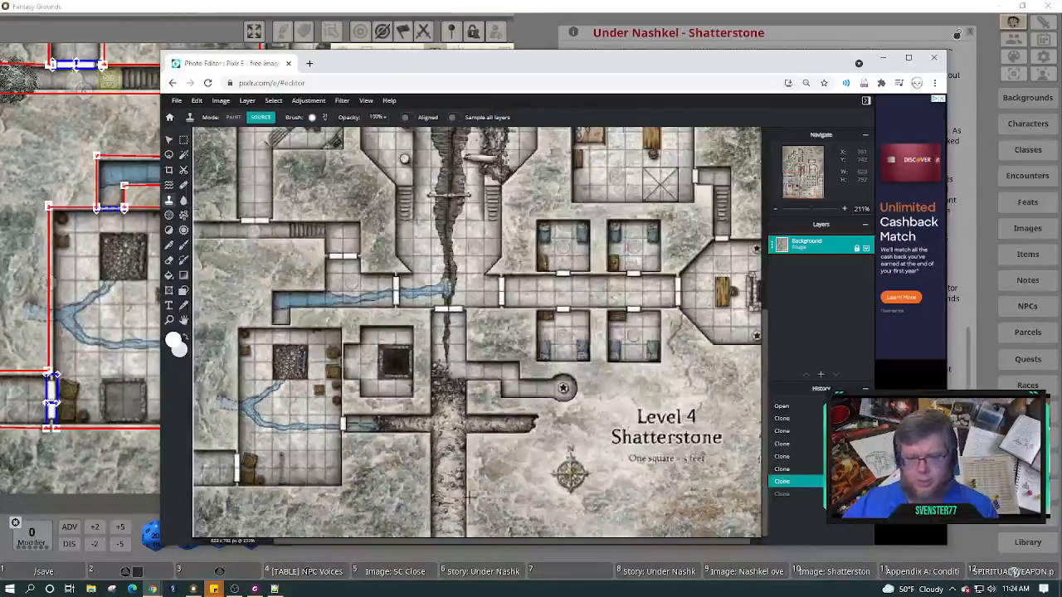
Sample the clean edge of the room's west wall just above the southwest double doors as the new clone source.
{"action": "scroll", "coordinate": [469, 498], "scroll_direction": "down", "scroll_amount": 2}
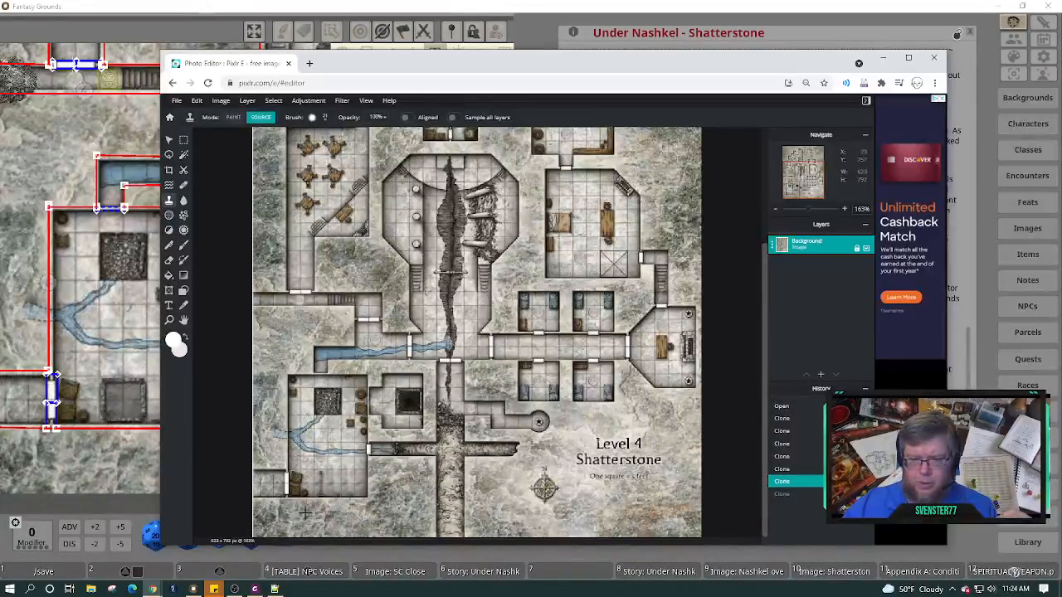
{"action": "scroll", "coordinate": [271, 501], "scroll_direction": "up", "scroll_amount": 1}
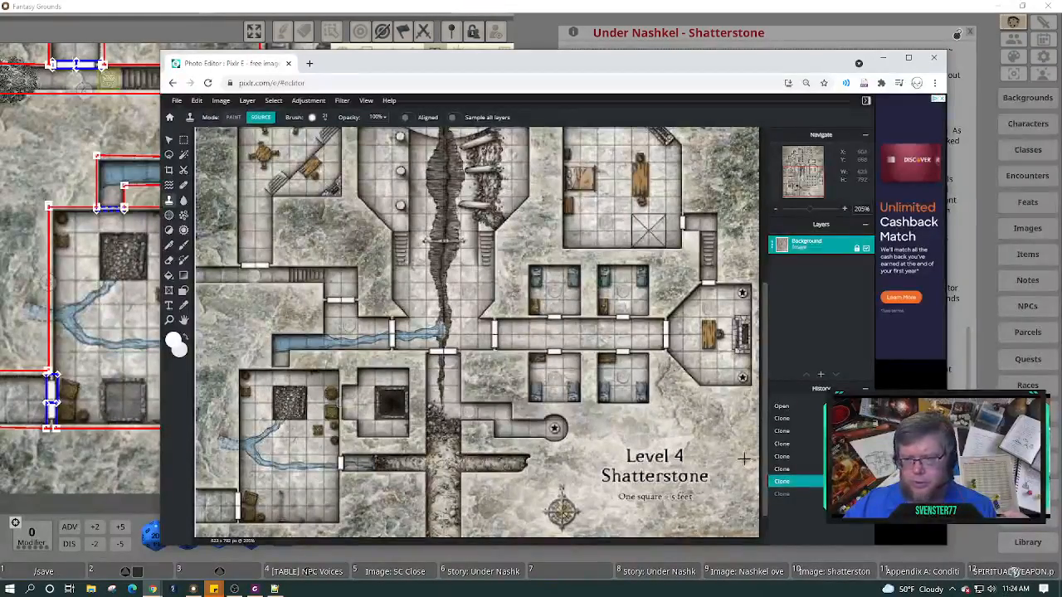
{"action": "scroll", "coordinate": [754, 455], "scroll_direction": "down", "scroll_amount": 1}
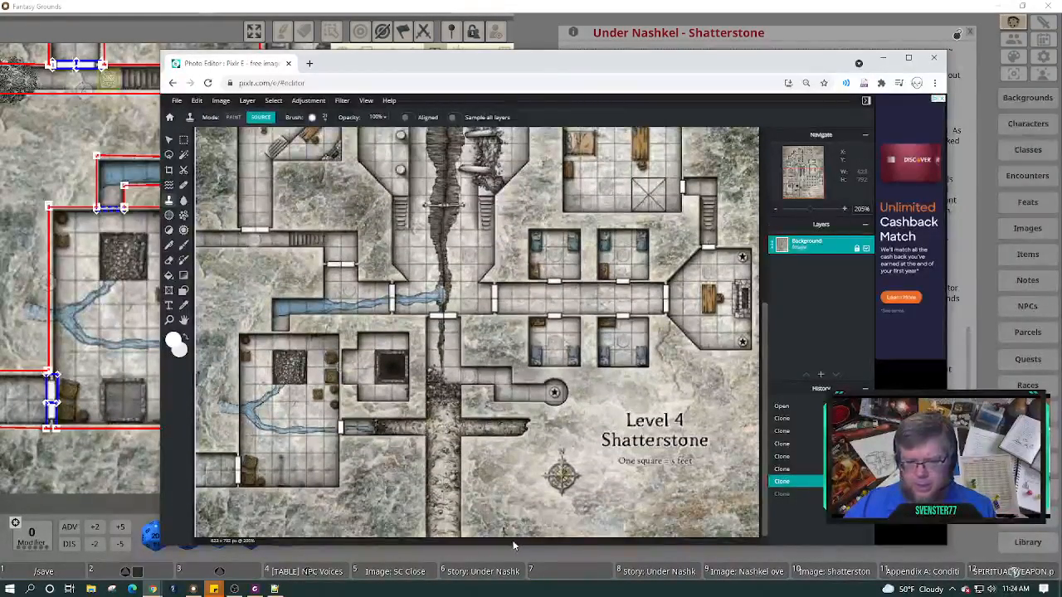
{"action": "scroll", "coordinate": [354, 496], "scroll_direction": "down", "scroll_amount": 1}
{"action": "scroll", "coordinate": [201, 462], "scroll_direction": "up", "scroll_amount": 1}
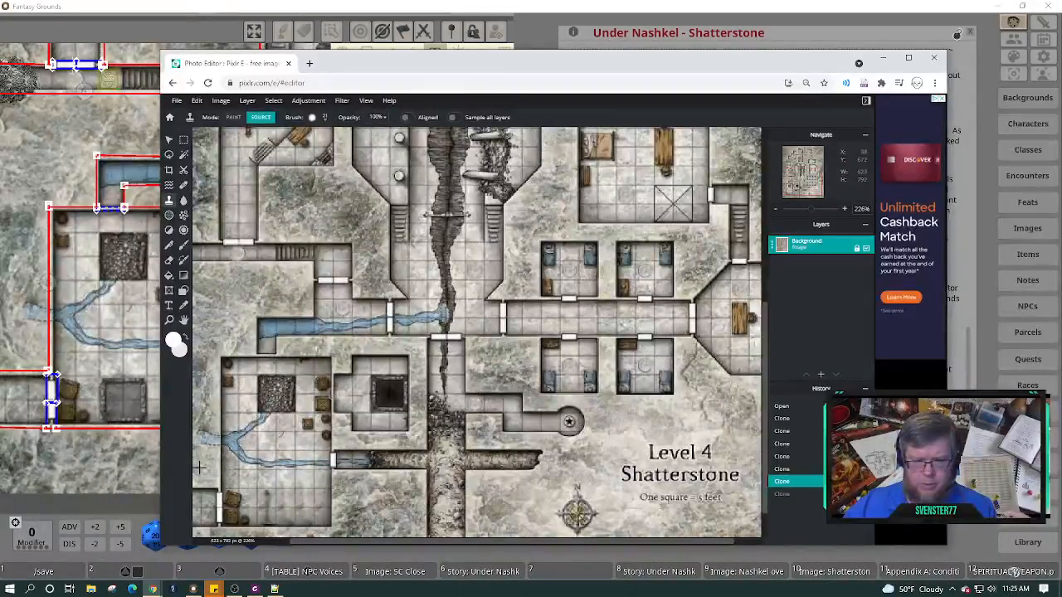
{"action": "scroll", "coordinate": [199, 469], "scroll_direction": "up", "scroll_amount": 2}
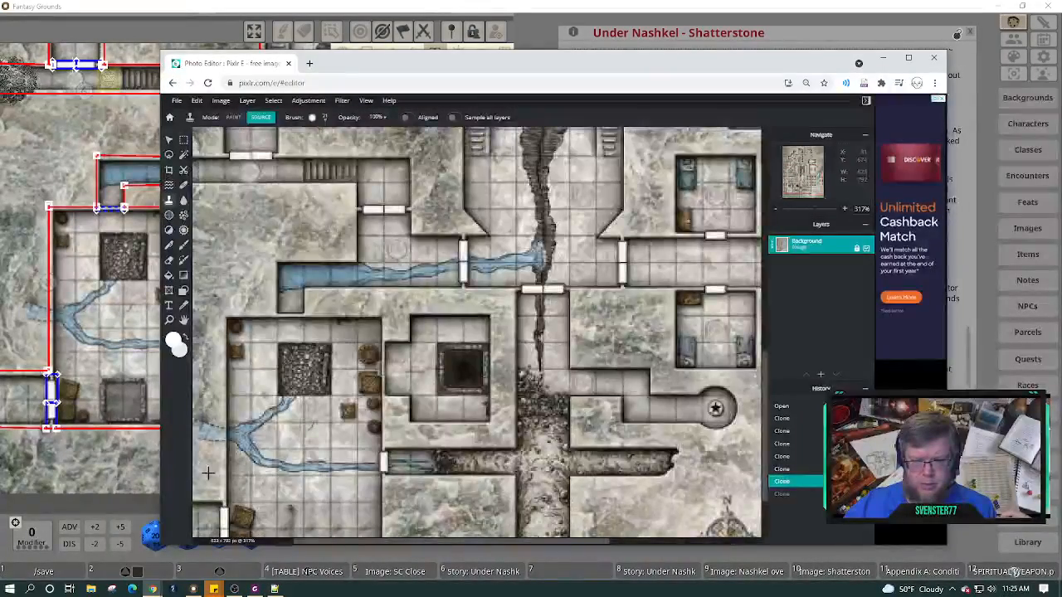
{"action": "scroll", "coordinate": [199, 468], "scroll_direction": "up", "scroll_amount": 1}
{"action": "scroll", "coordinate": [754, 491], "scroll_direction": "down", "scroll_amount": 3}
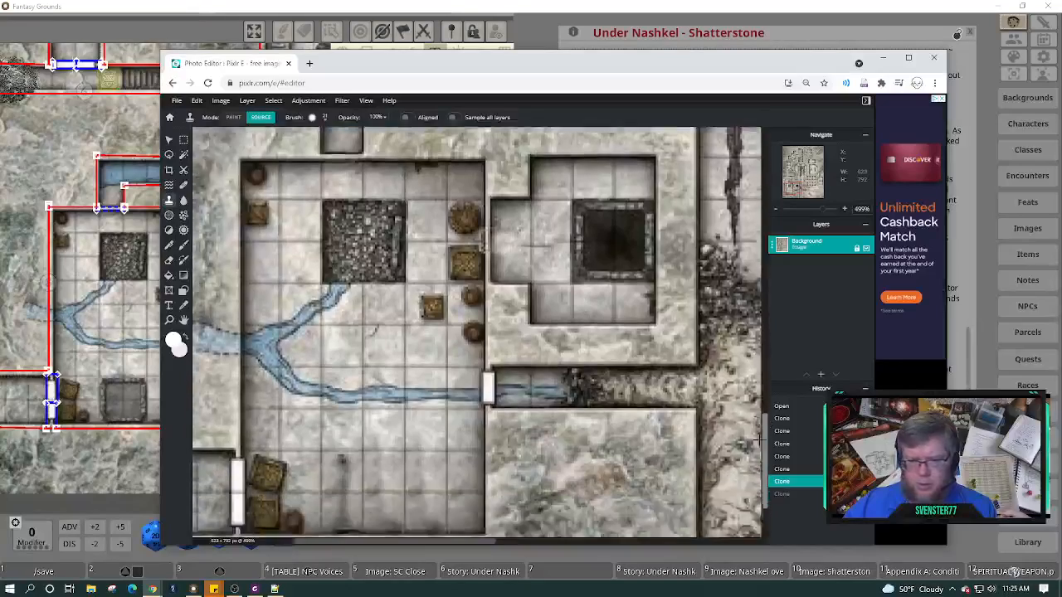
{"action": "left_click_drag", "start_coordinate": [464, 543], "coordinate": [415, 541]}
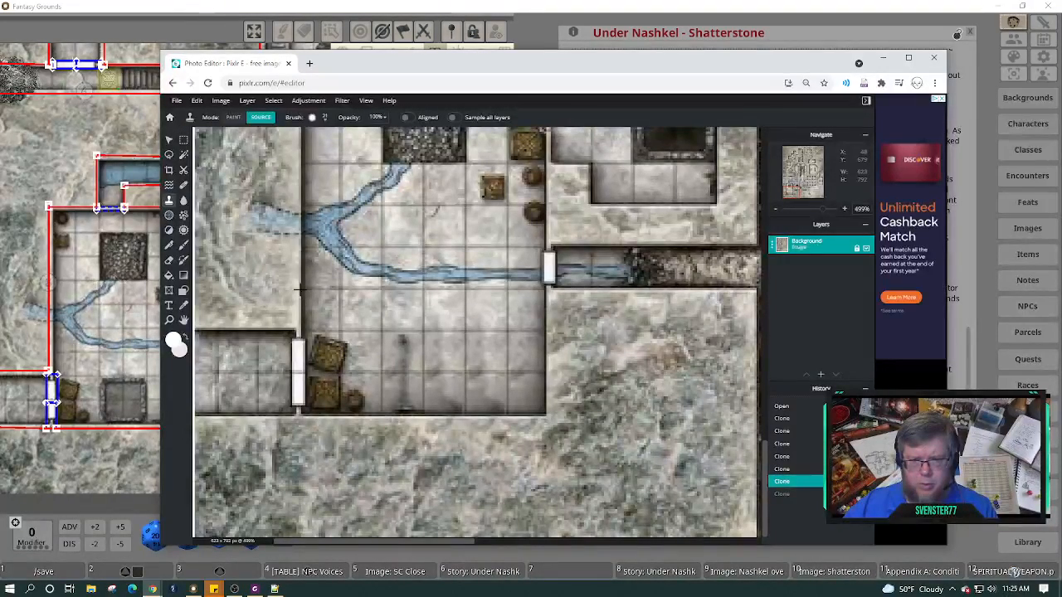
{"action": "left_click", "coordinate": [299, 290]}
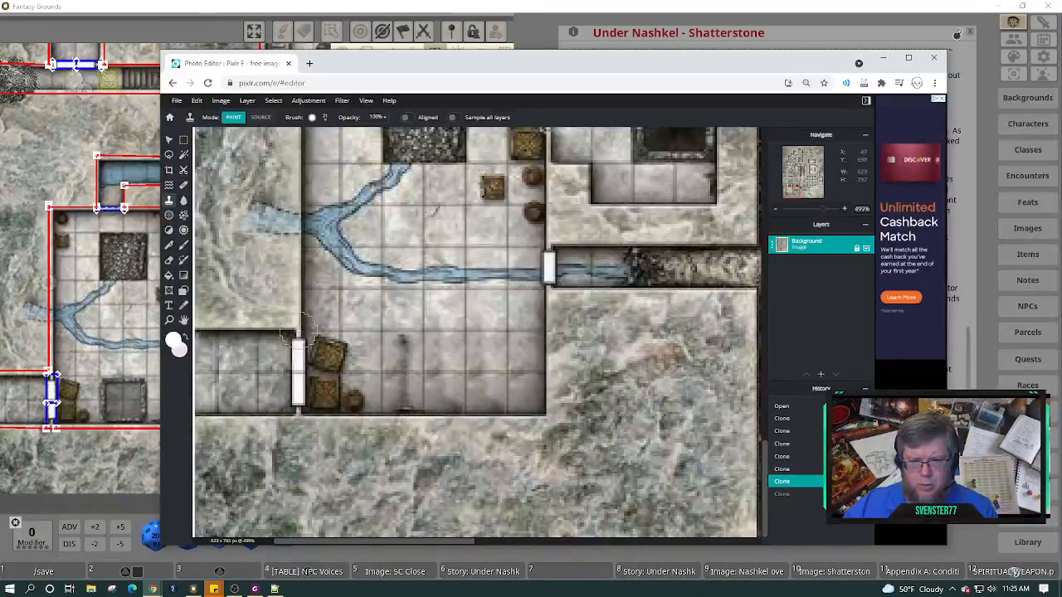
Clone the sampled wall edge down over the southwest double doors to the room's bottom corner.
{"action": "left_click", "coordinate": [301, 332]}
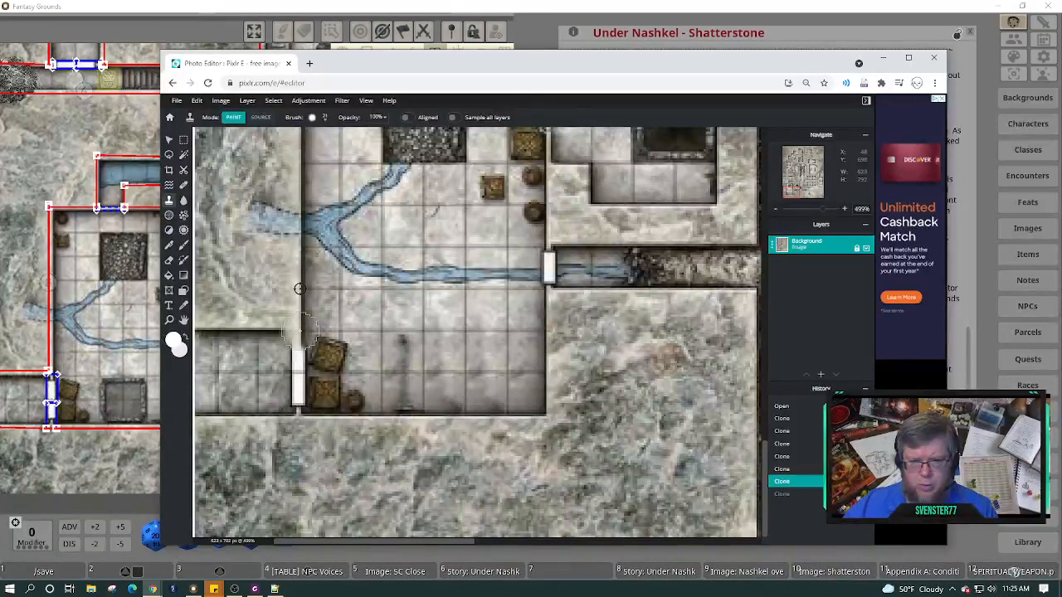
{"action": "left_click_drag", "start_coordinate": [300, 329], "coordinate": [299, 394]}
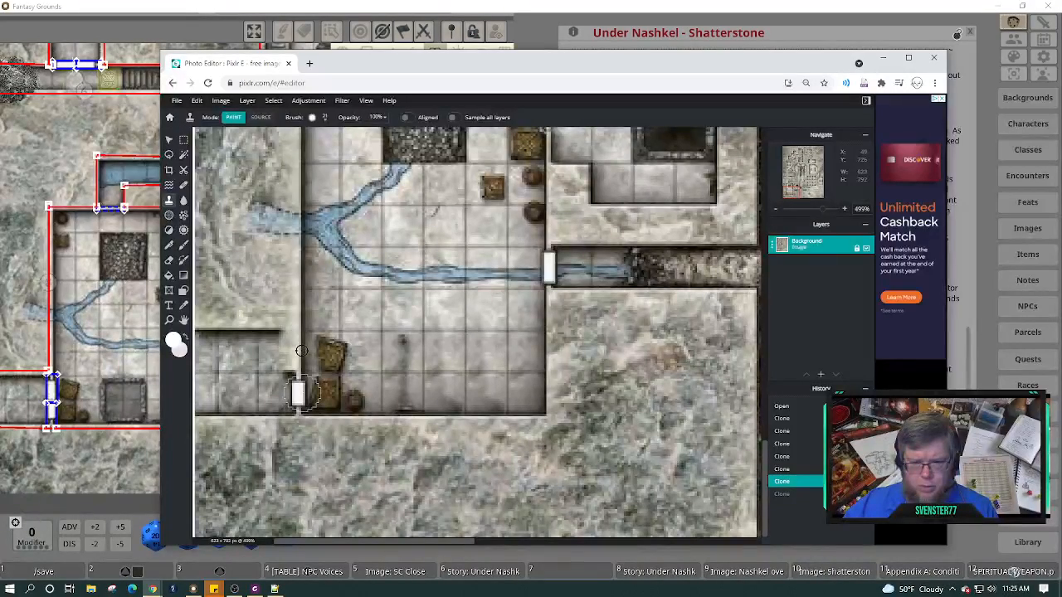
{"action": "left_click_drag", "start_coordinate": [300, 393], "coordinate": [300, 393]}
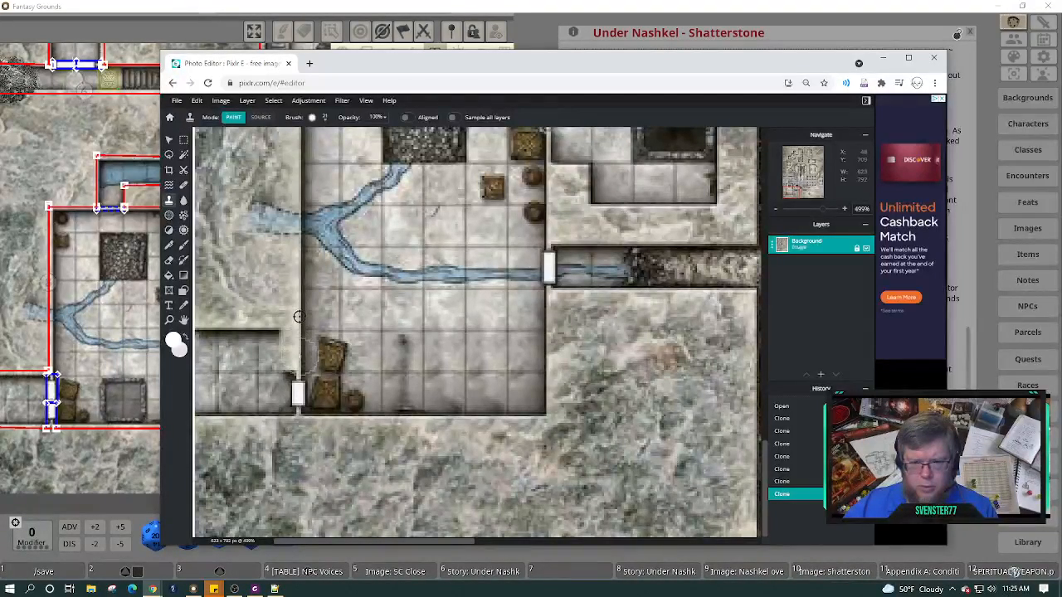
{"action": "left_click_drag", "start_coordinate": [301, 372], "coordinate": [303, 398]}
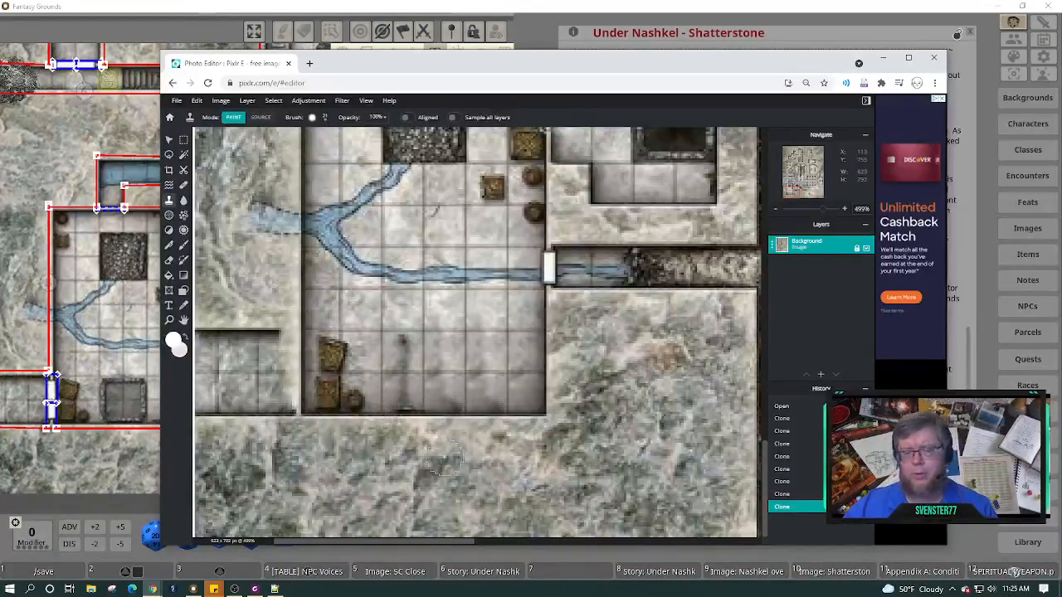
Sample the rock texture west of the room and clone it over the leftover corridor beside the removed double doors.
{"action": "scroll", "coordinate": [448, 457], "scroll_direction": "down", "scroll_amount": 2}
{"action": "scroll", "coordinate": [452, 439], "scroll_direction": "down", "scroll_amount": 3}
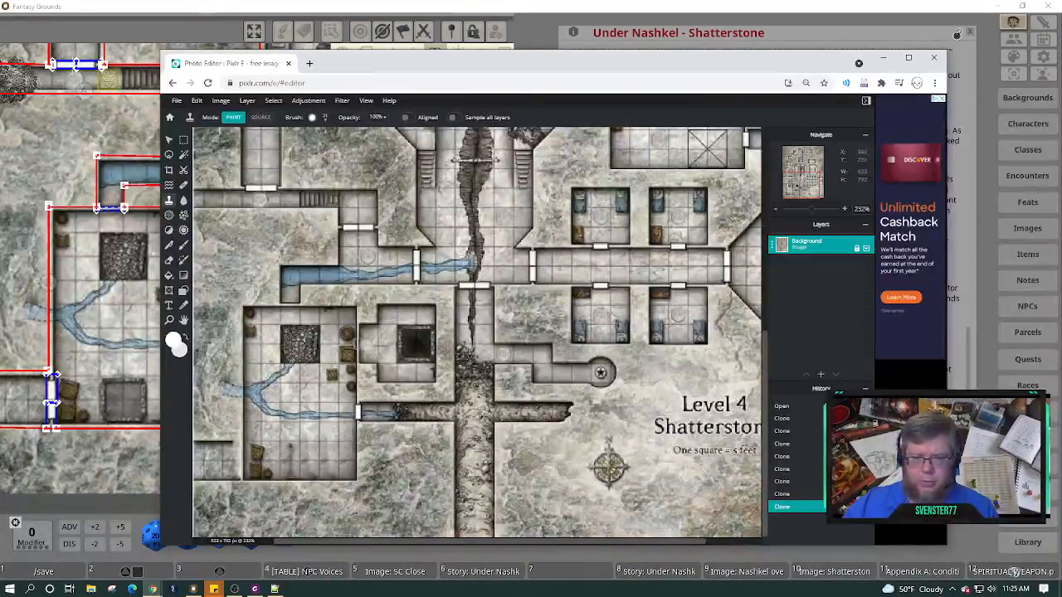
{"action": "scroll", "coordinate": [261, 471], "scroll_direction": "up", "scroll_amount": 3}
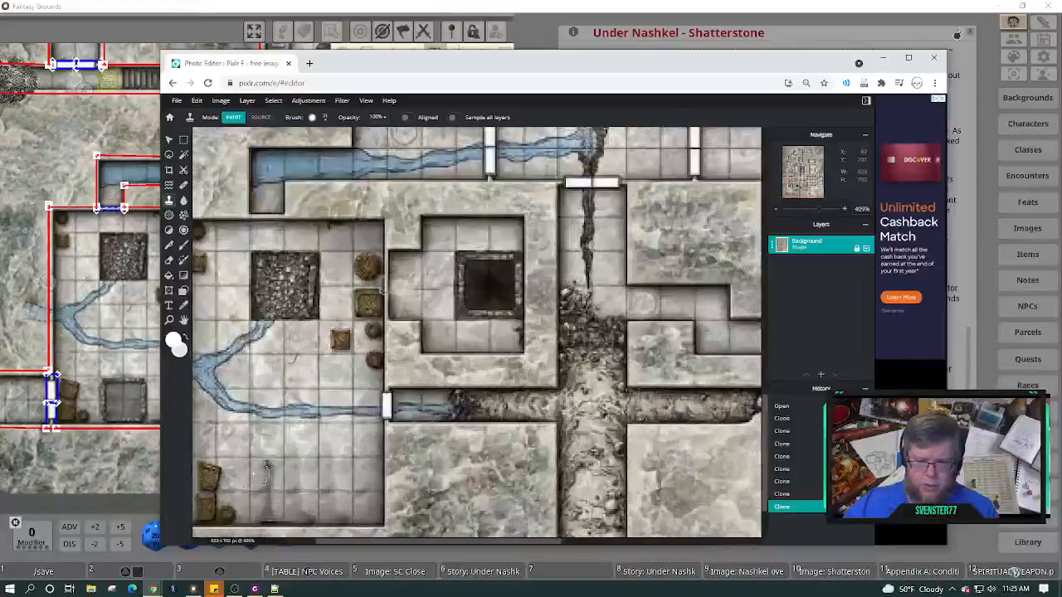
{"action": "scroll", "coordinate": [266, 469], "scroll_direction": "down", "scroll_amount": 3}
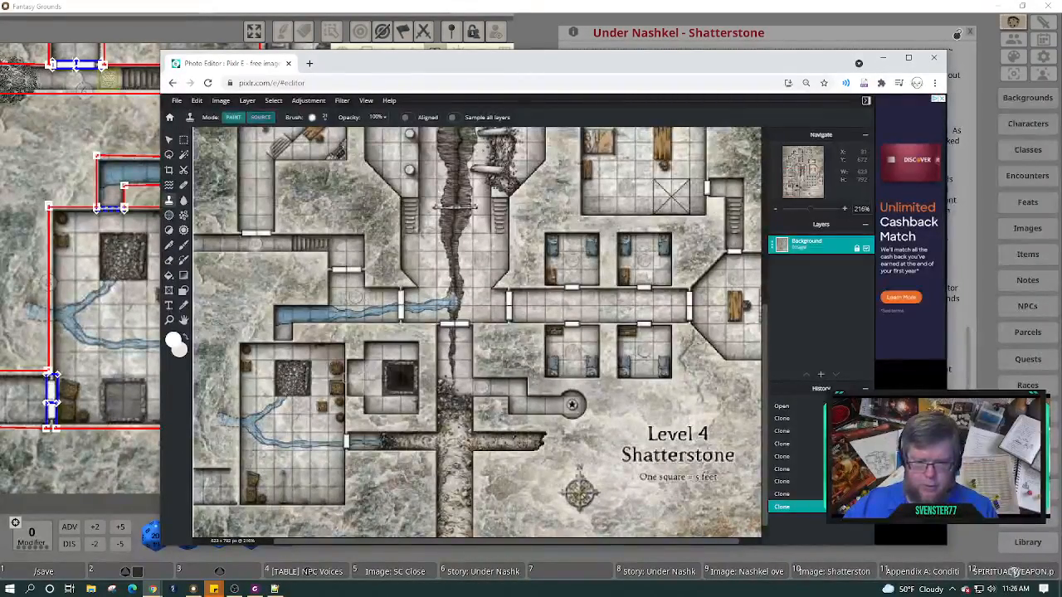
{"action": "left_click", "coordinate": [227, 484]}
{"action": "left_click_drag", "start_coordinate": [223, 484], "coordinate": [223, 503]}
{"action": "left_click_drag", "start_coordinate": [224, 444], "coordinate": [205, 508]}
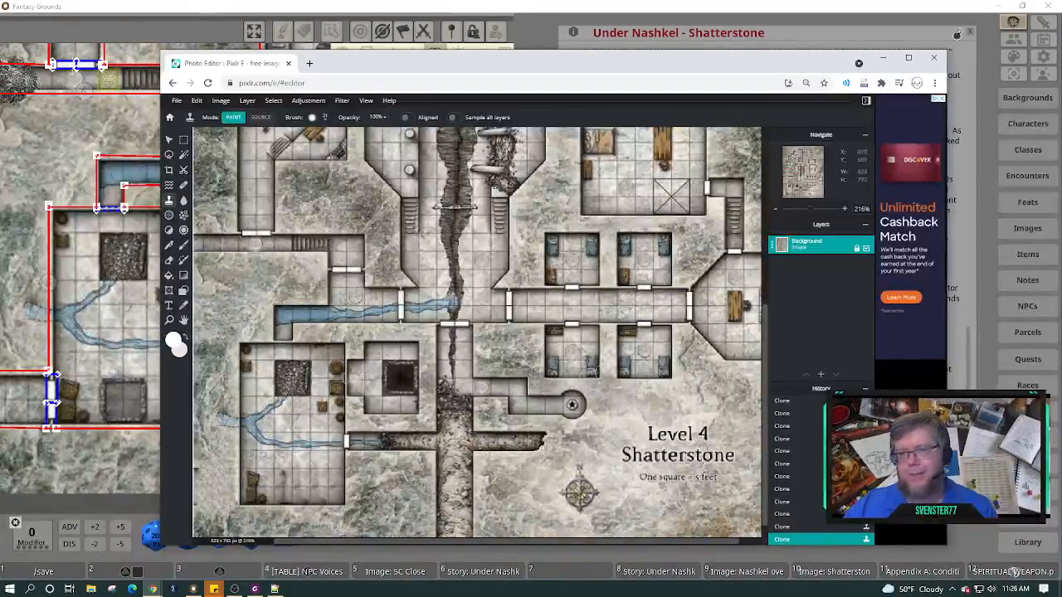
Download the edited map as a high-quality JPG named Shatterstone.
{"action": "left_click", "coordinate": [176, 101]}
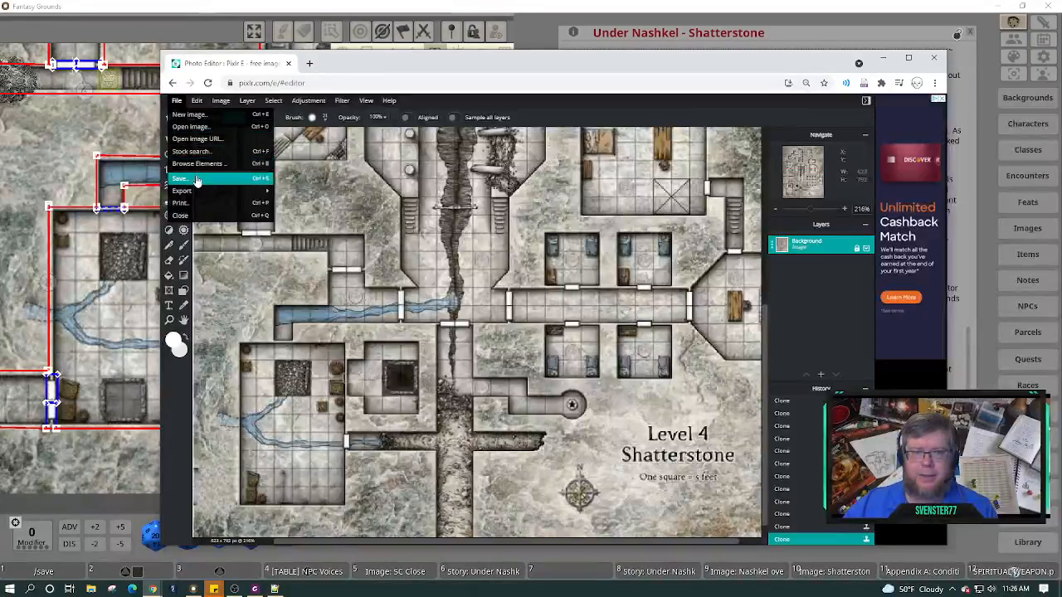
{"action": "left_click", "coordinate": [196, 179]}
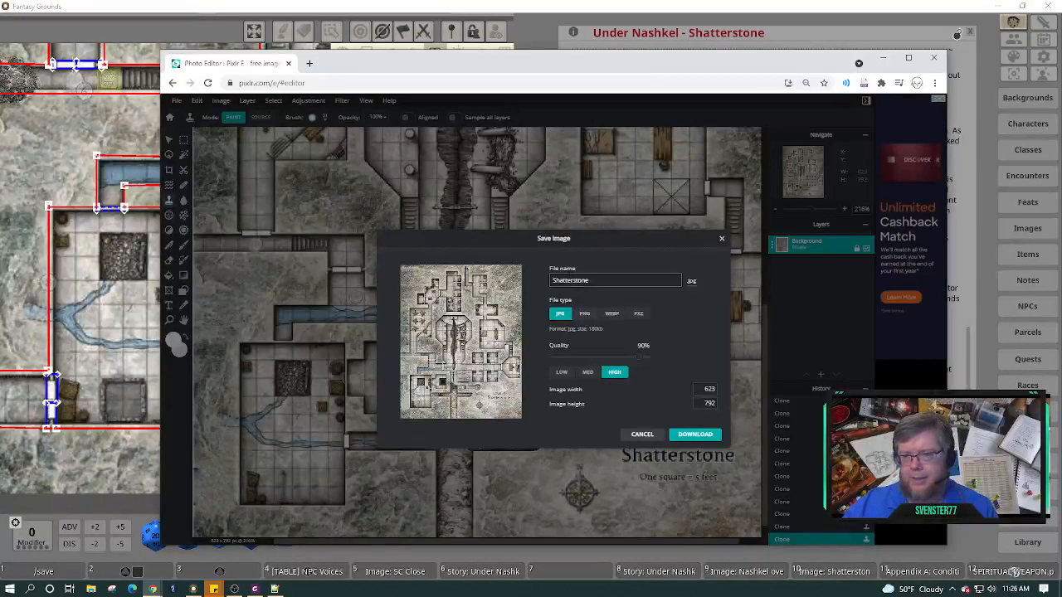
{"action": "left_click", "coordinate": [693, 435]}
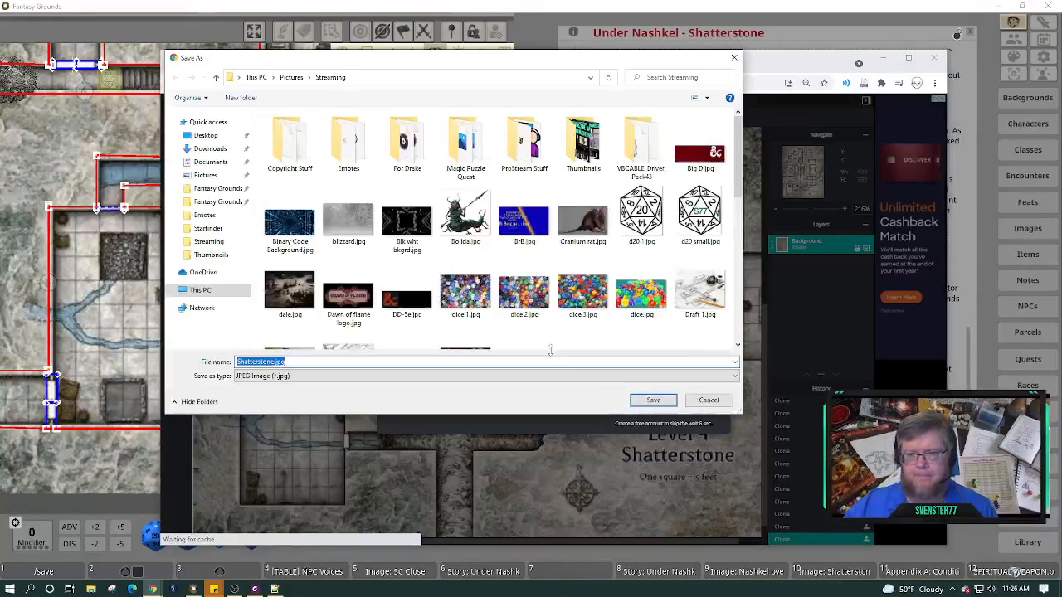
Replace Shatterstone.JPG in the Wednesdays campaign's images folder with the edited map, and close the photo editor.
{"action": "left_click", "coordinate": [222, 201]}
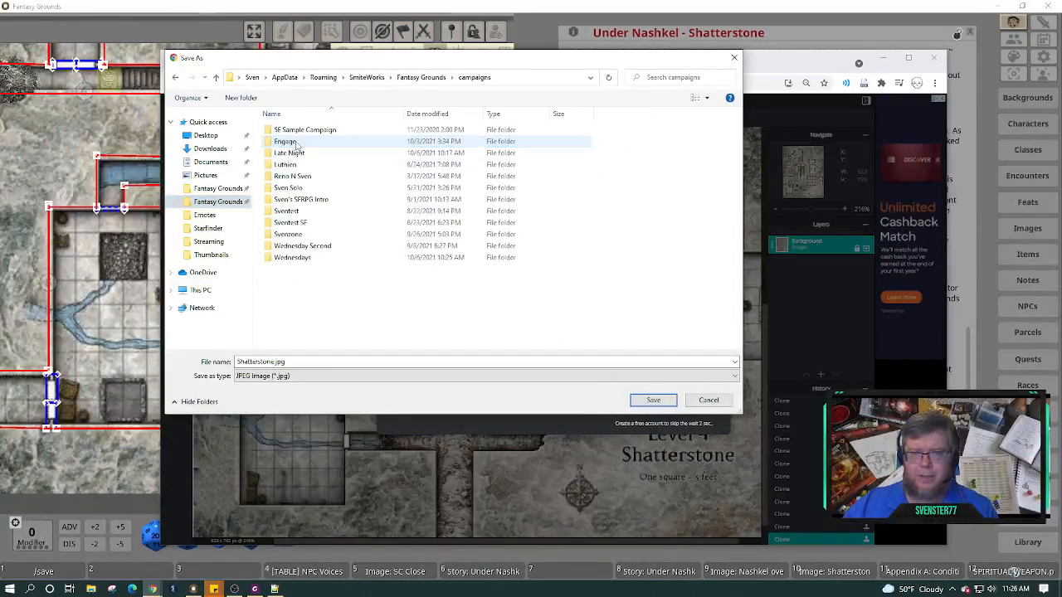
{"action": "double_click", "coordinate": [289, 259]}
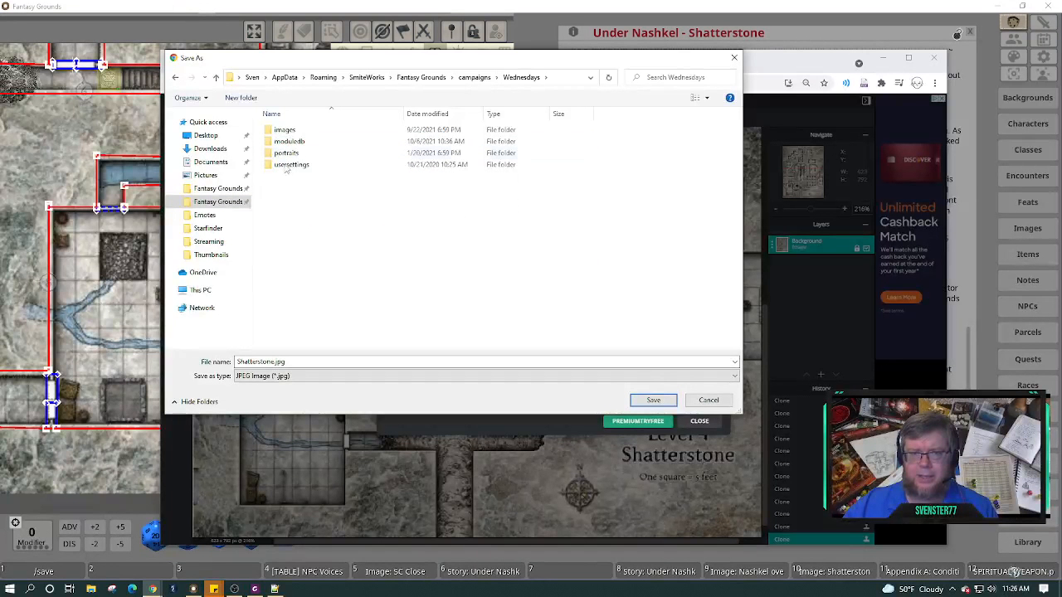
{"action": "double_click", "coordinate": [286, 130]}
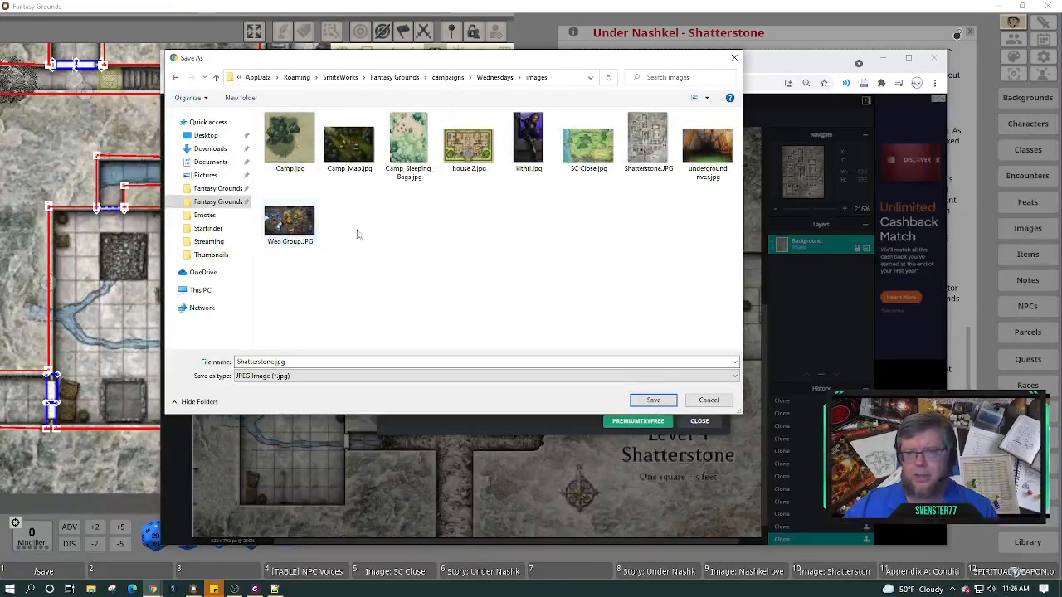
{"action": "left_click", "coordinate": [649, 139]}
{"action": "left_click", "coordinate": [664, 400]}
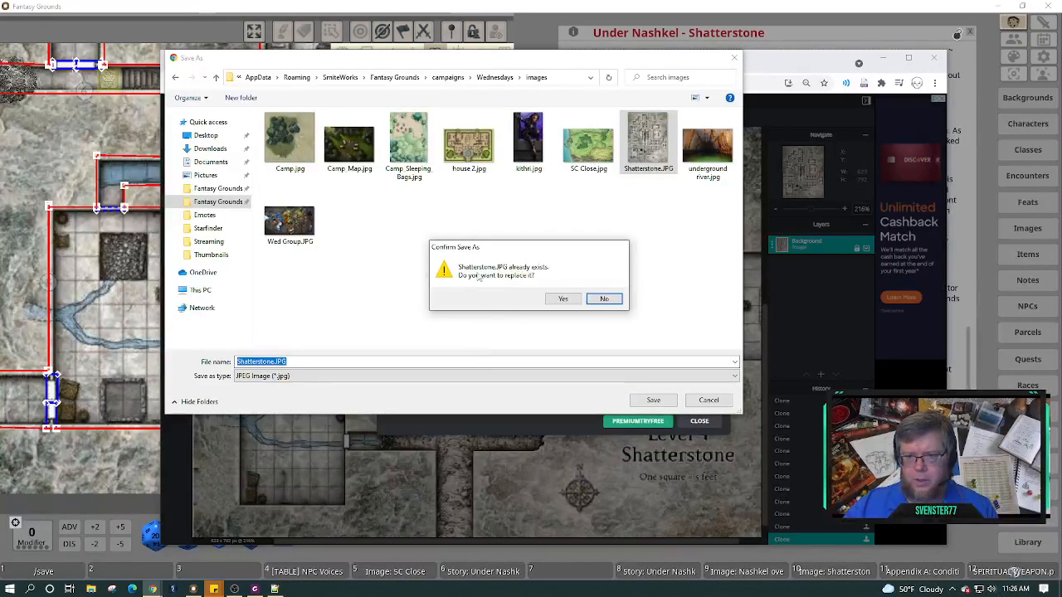
{"action": "left_click", "coordinate": [563, 299]}
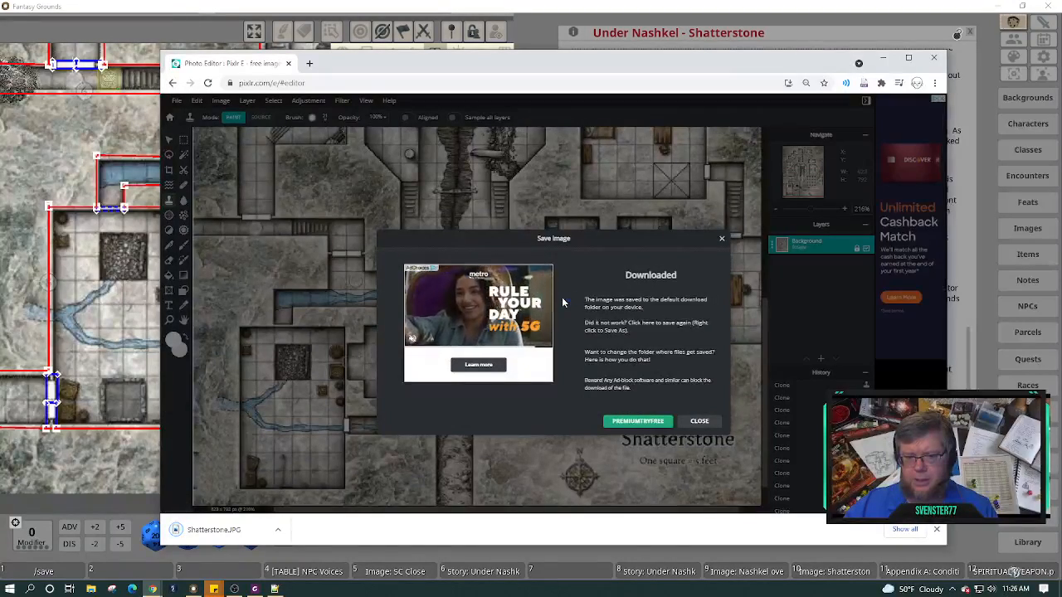
{"action": "left_click", "coordinate": [700, 422]}
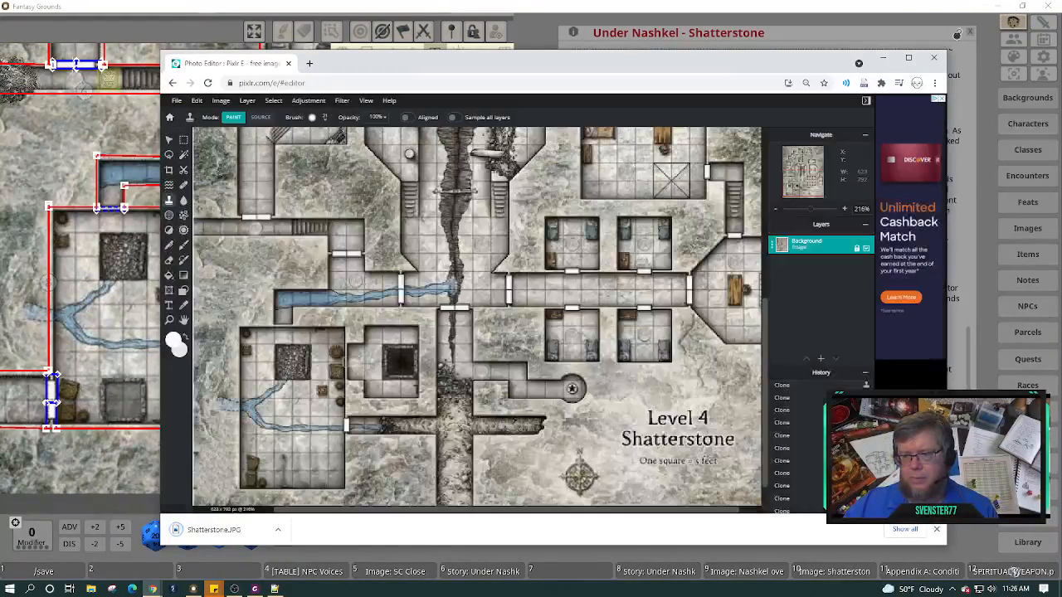
{"action": "left_click", "coordinate": [937, 61]}
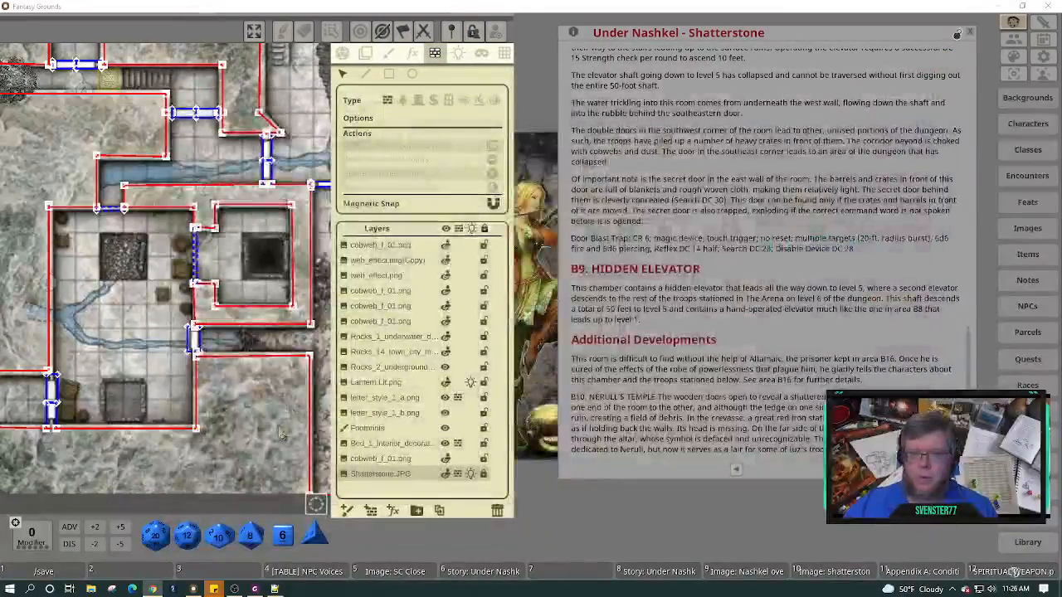
Return the Shatterstone map in Fantasy Grounds to play mode, mark it as unidentified, and close its window.
{"action": "scroll", "coordinate": [278, 435], "scroll_direction": "down", "scroll_amount": 3}
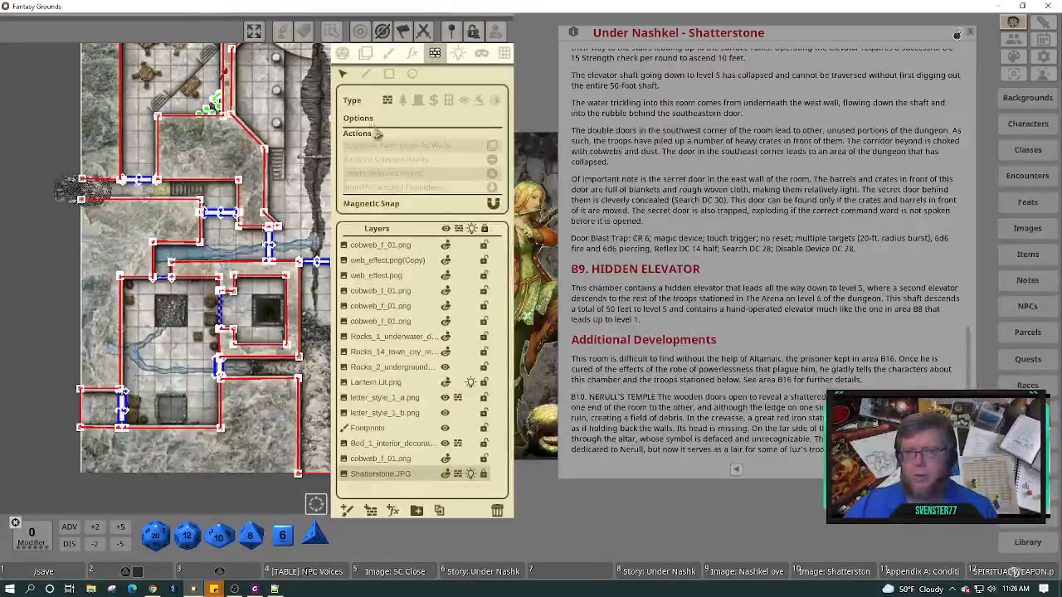
{"action": "left_click", "coordinate": [343, 53]}
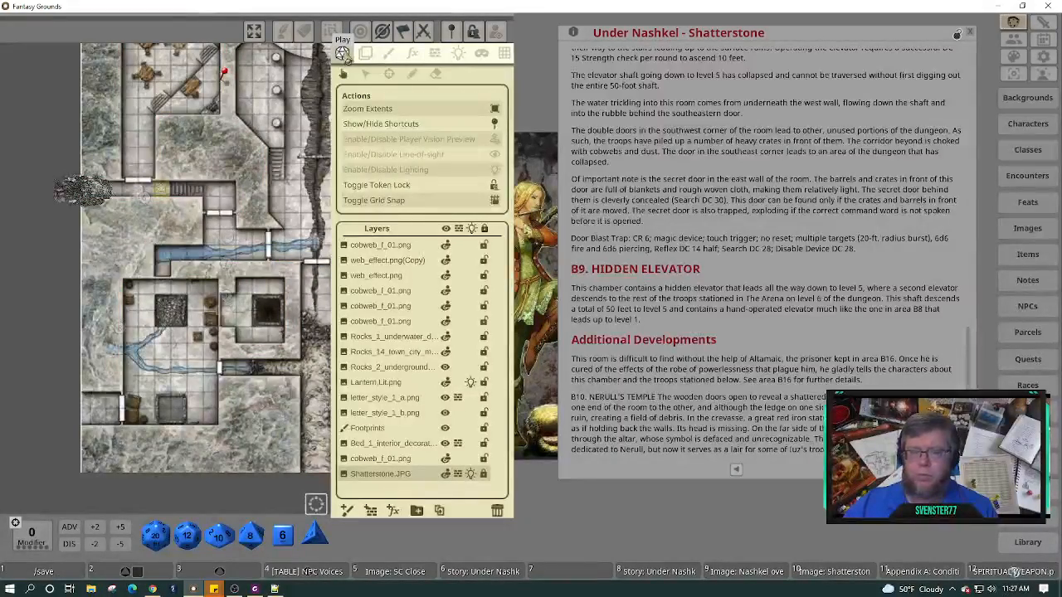
{"action": "left_click_drag", "start_coordinate": [249, 31], "coordinate": [597, 57]}
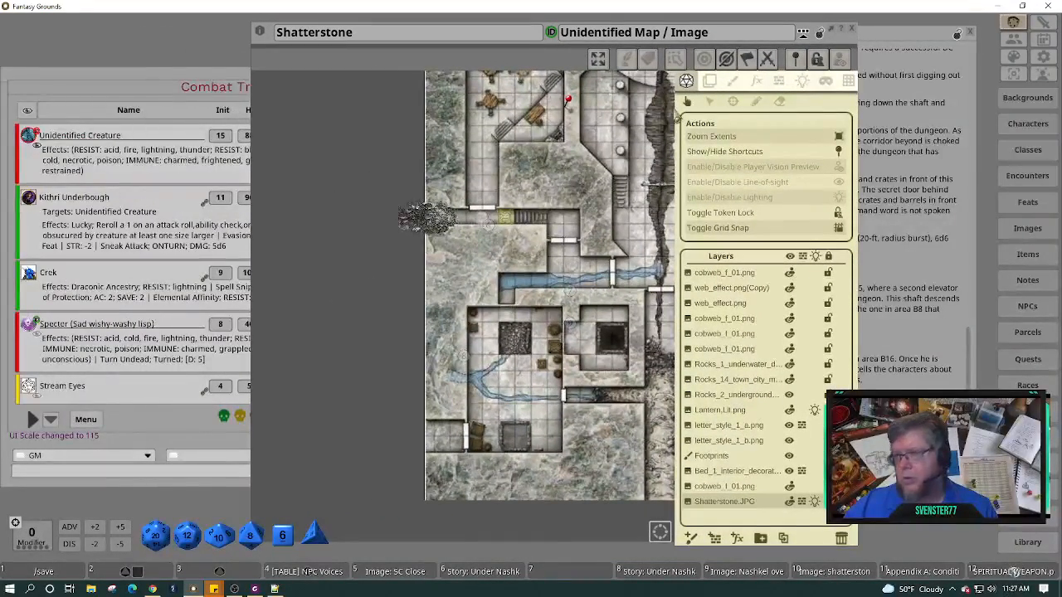
{"action": "left_click", "coordinate": [551, 31]}
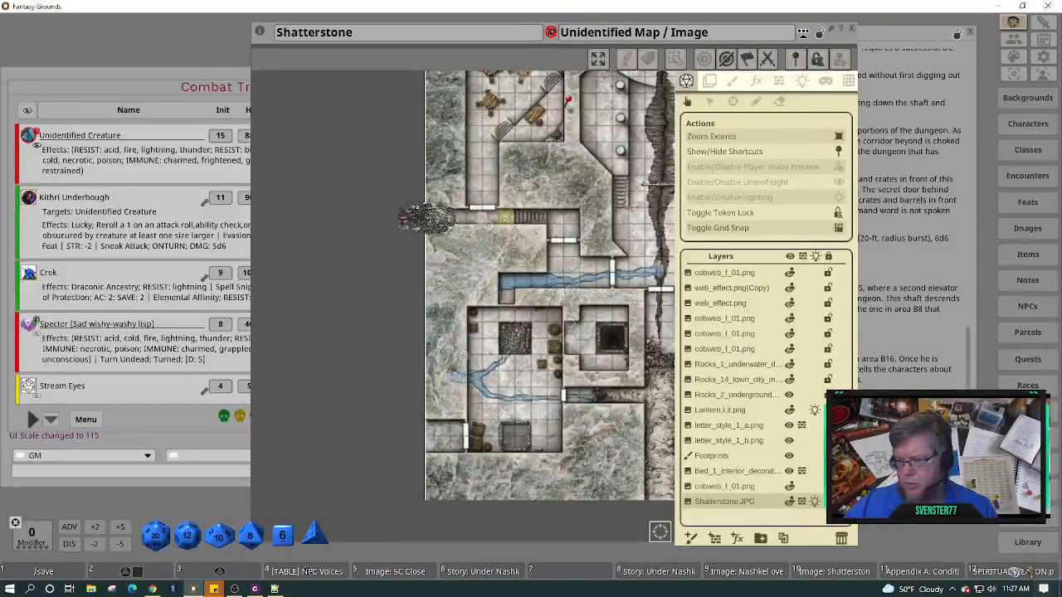
{"action": "left_click", "coordinate": [855, 31]}
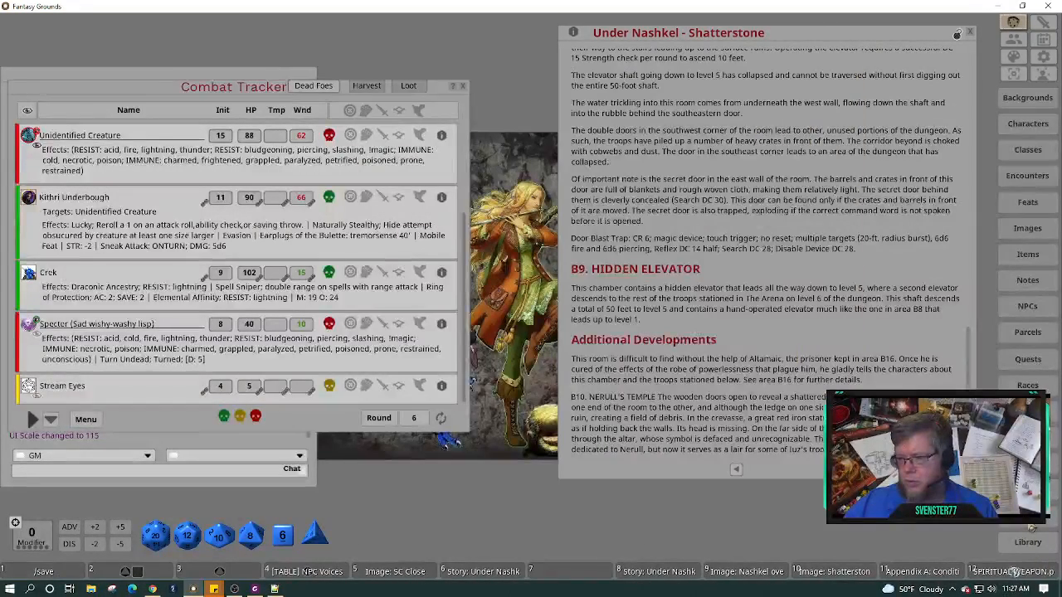
Refresh the folder assets and reopen the Shatterstone map to check the edited southwest room.
{"action": "left_click", "coordinate": [1030, 525]}
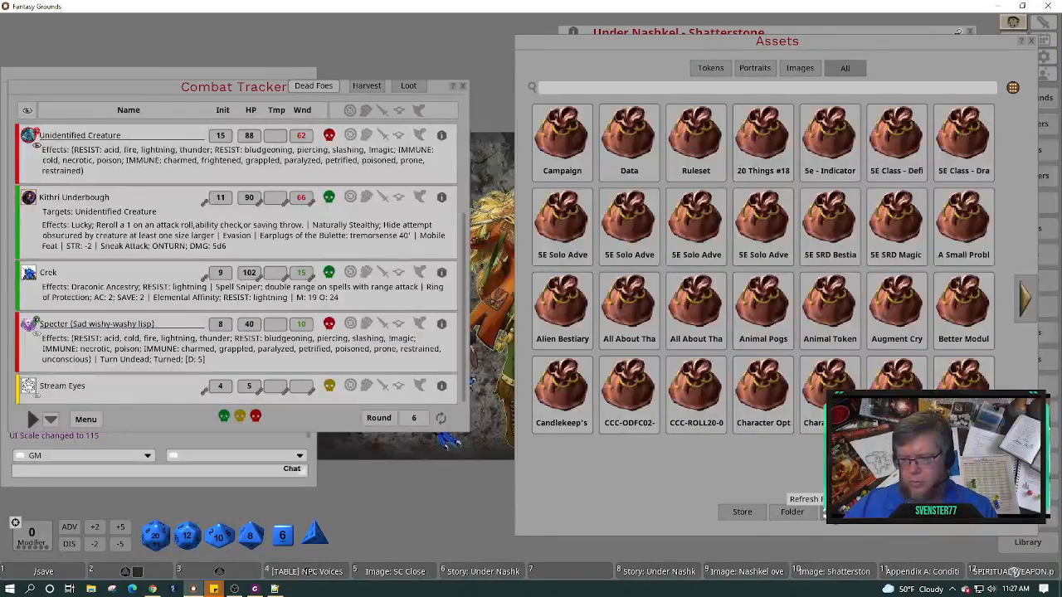
{"action": "left_click", "coordinate": [827, 512]}
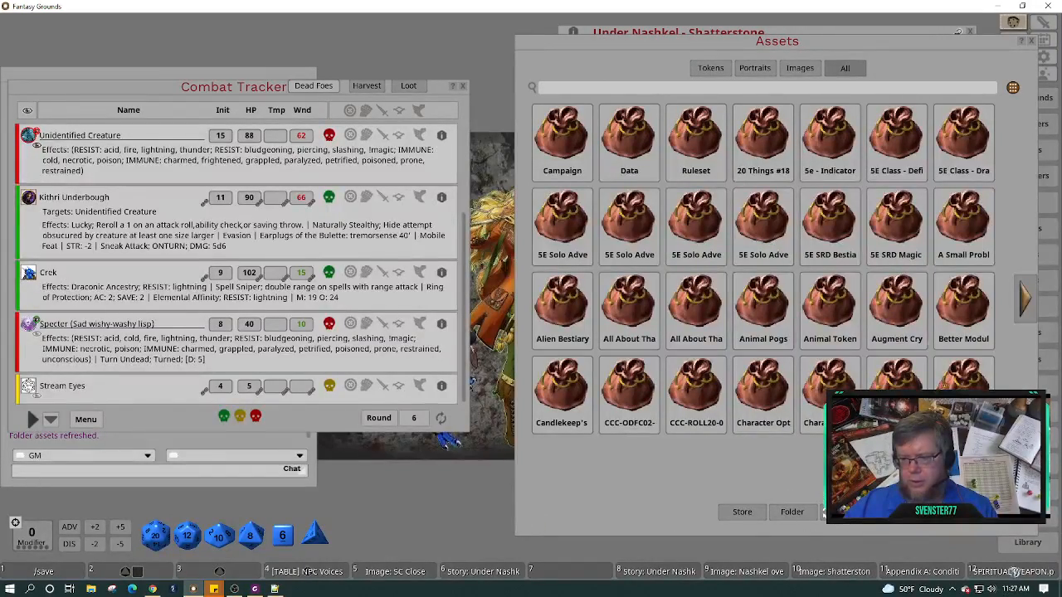
{"action": "left_click", "coordinate": [1032, 42]}
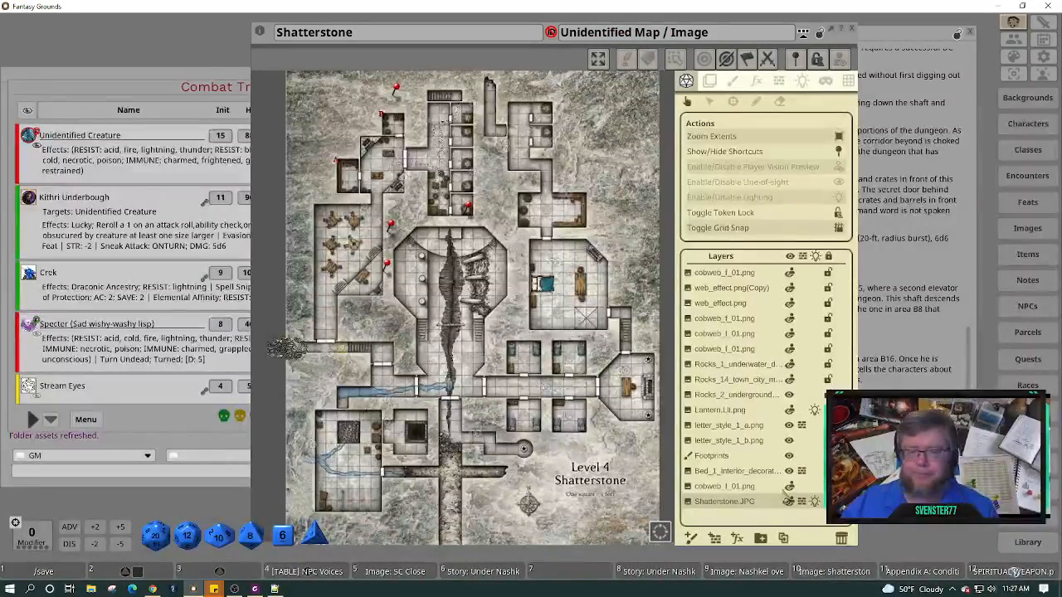
{"action": "scroll", "coordinate": [307, 497], "scroll_direction": "up", "scroll_amount": 5}
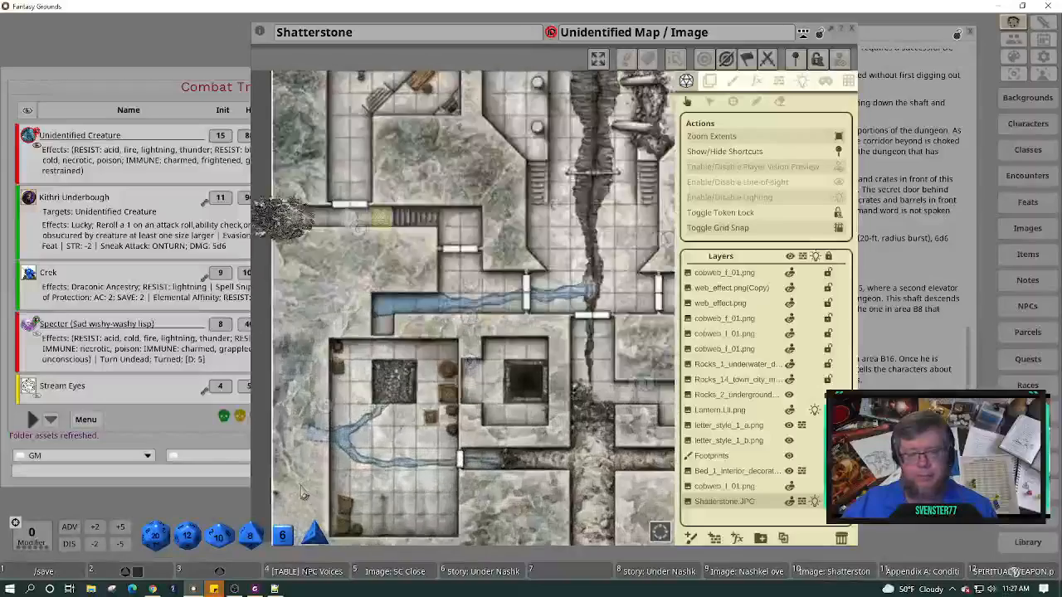
Delete the line-of-sight occluder points of the removed western corridor, the double doors and the adjoining outer walls at the southwest room.
{"action": "scroll", "coordinate": [303, 493], "scroll_direction": "up", "scroll_amount": 3}
{"action": "left_click_drag", "start_coordinate": [421, 495], "coordinate": [314, 213]}
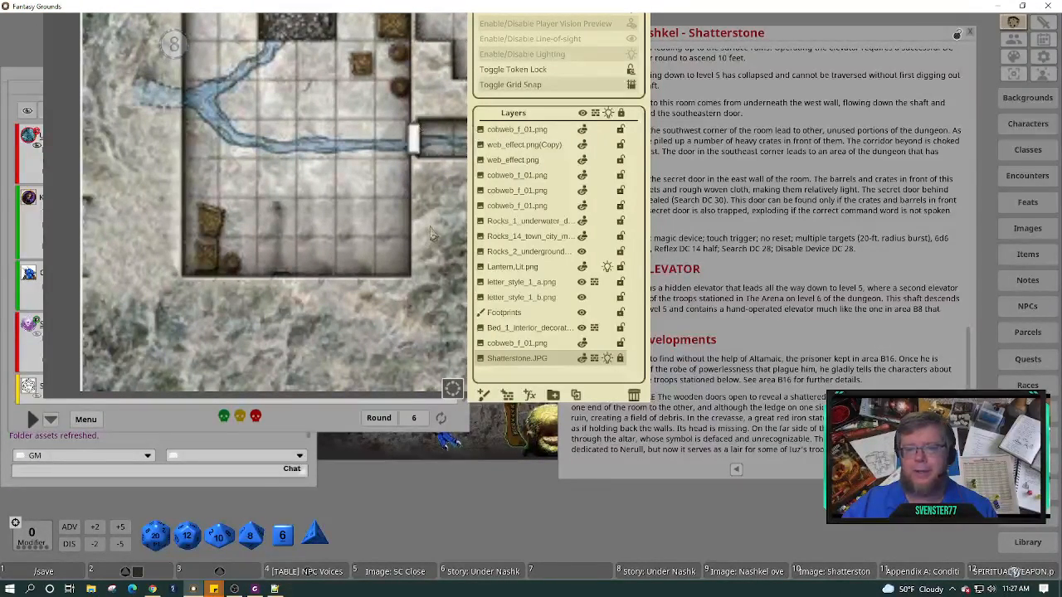
{"action": "scroll", "coordinate": [427, 239], "scroll_direction": "down", "scroll_amount": 3}
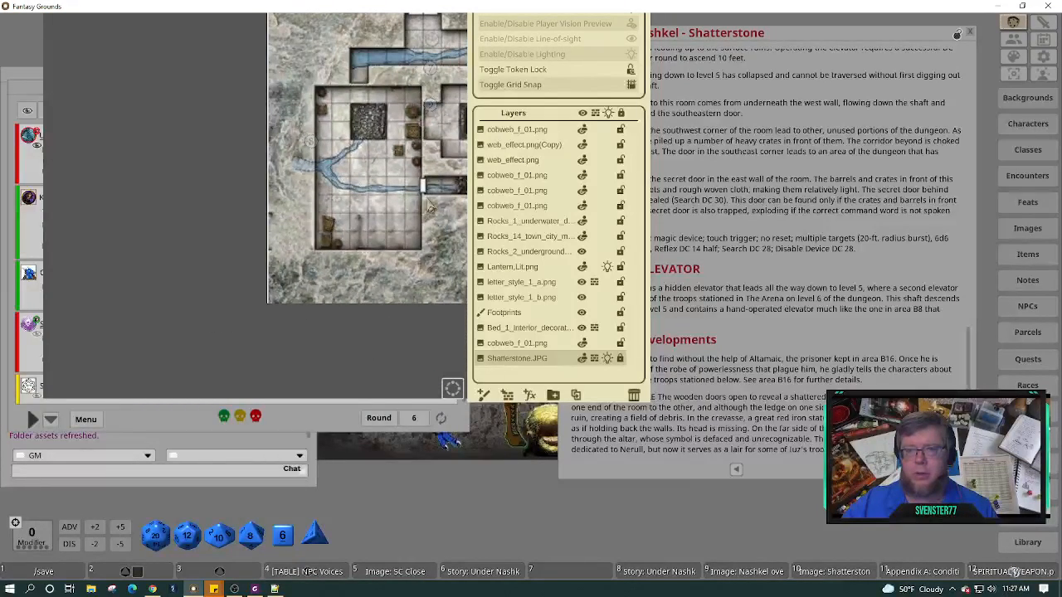
{"action": "left_click_drag", "start_coordinate": [166, 71], "coordinate": [208, 206]}
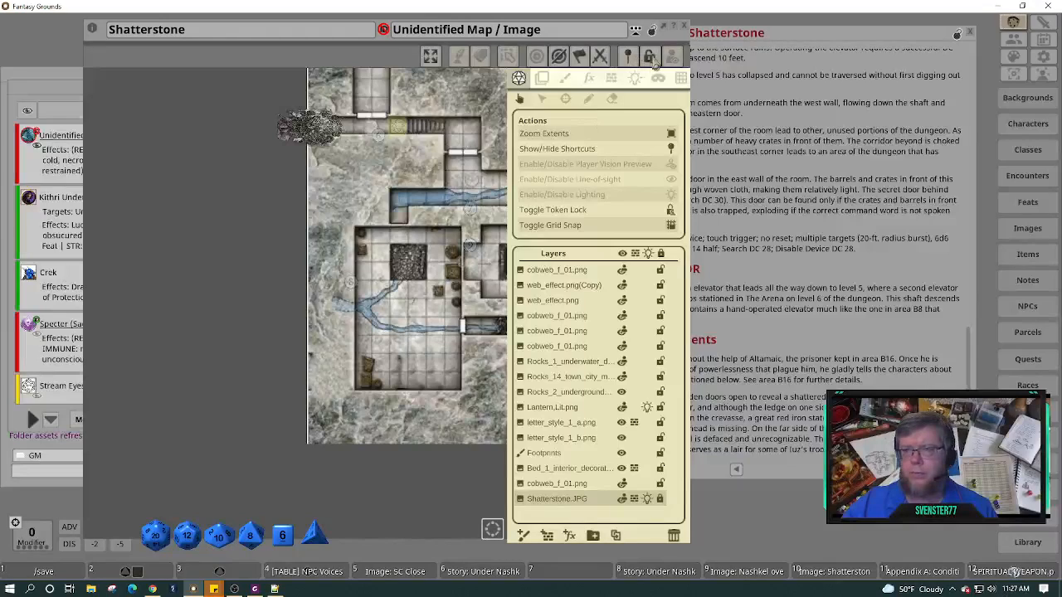
{"action": "left_click", "coordinate": [612, 78]}
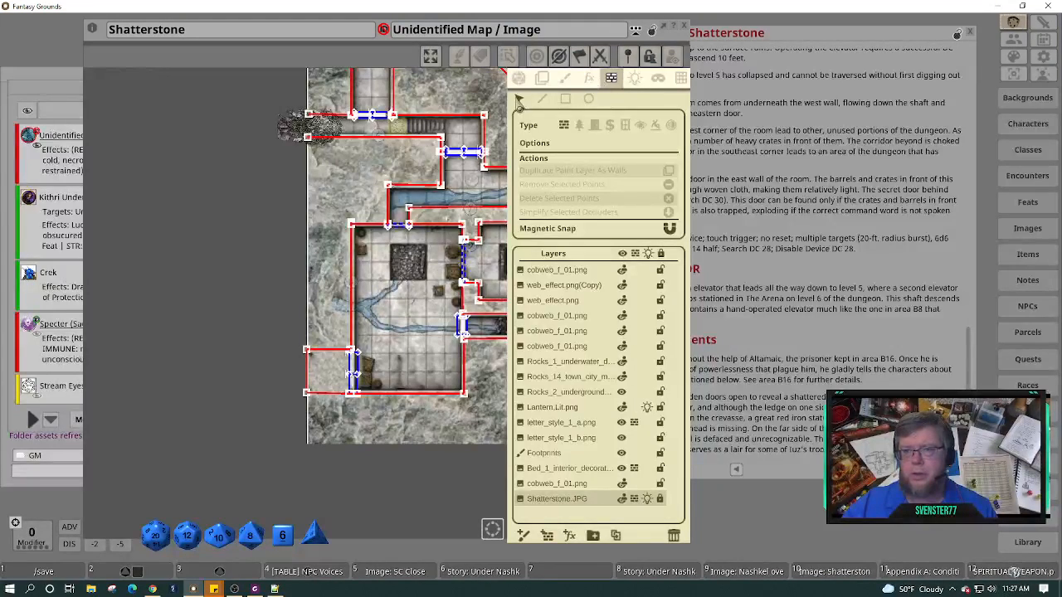
{"action": "left_click", "coordinate": [519, 97]}
{"action": "left_click_drag", "start_coordinate": [261, 326], "coordinate": [328, 420]}
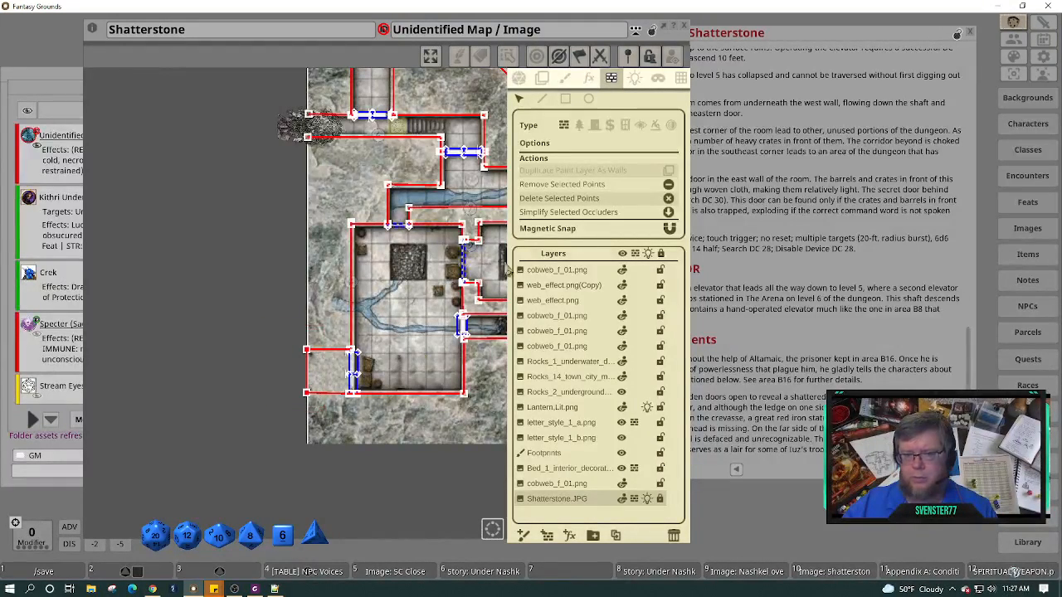
{"action": "left_click", "coordinate": [669, 200]}
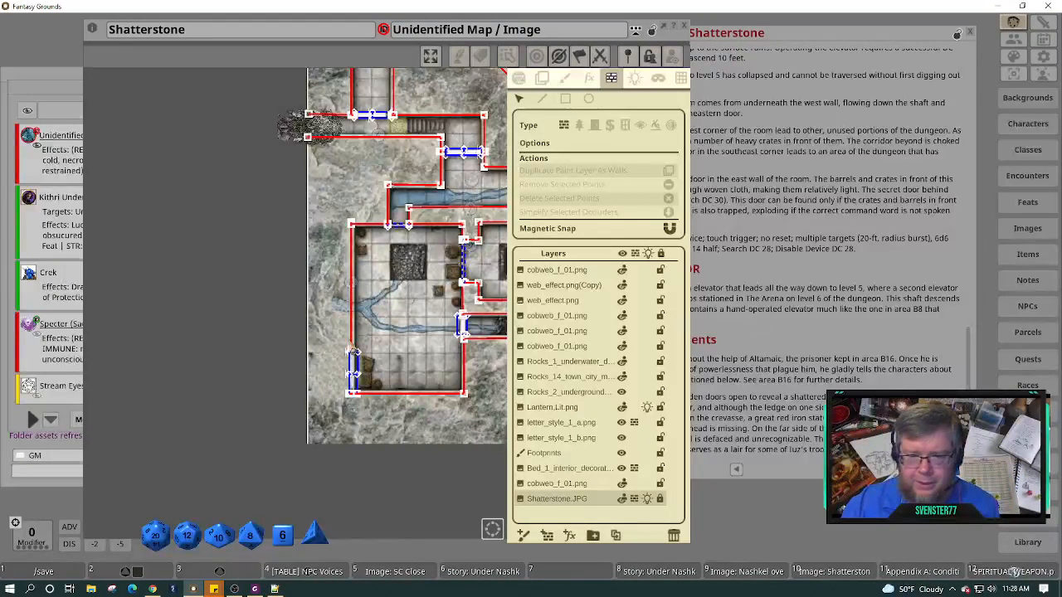
{"action": "left_click_drag", "start_coordinate": [344, 349], "coordinate": [366, 411]}
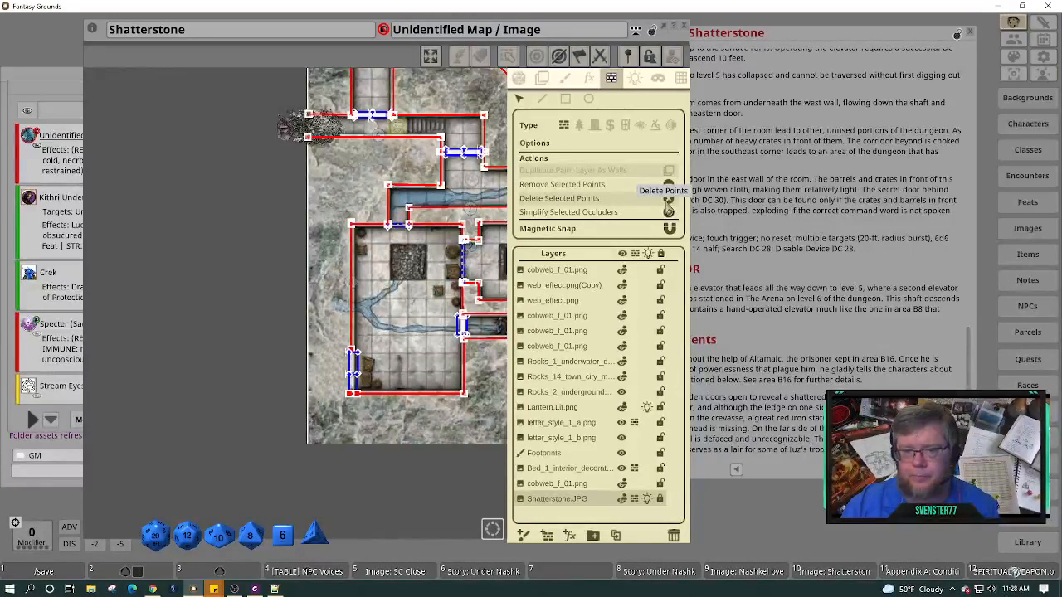
{"action": "left_click", "coordinate": [669, 199]}
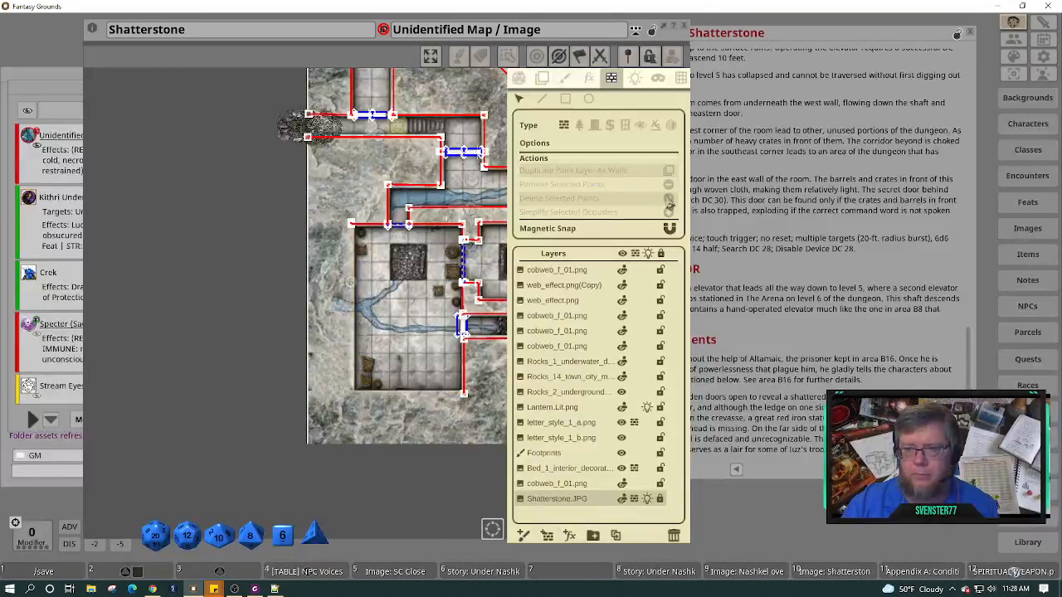
Draw a straight wall occluder along the southwest room's west side, from its northwest corner down to its southwest corner.
{"action": "left_click", "coordinate": [541, 98]}
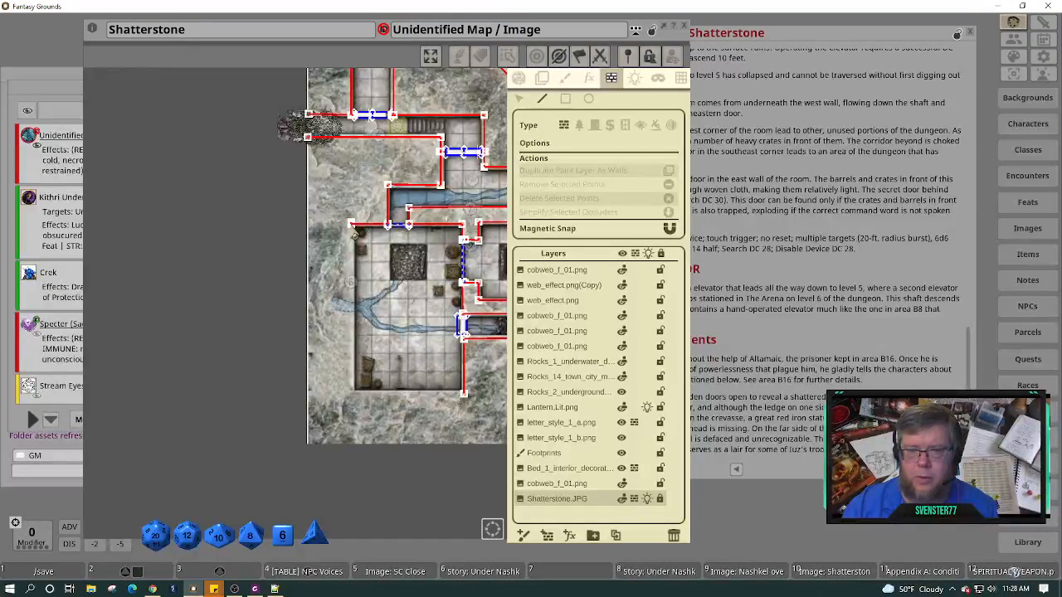
{"action": "left_click", "coordinate": [352, 225]}
{"action": "left_click", "coordinate": [351, 292]}
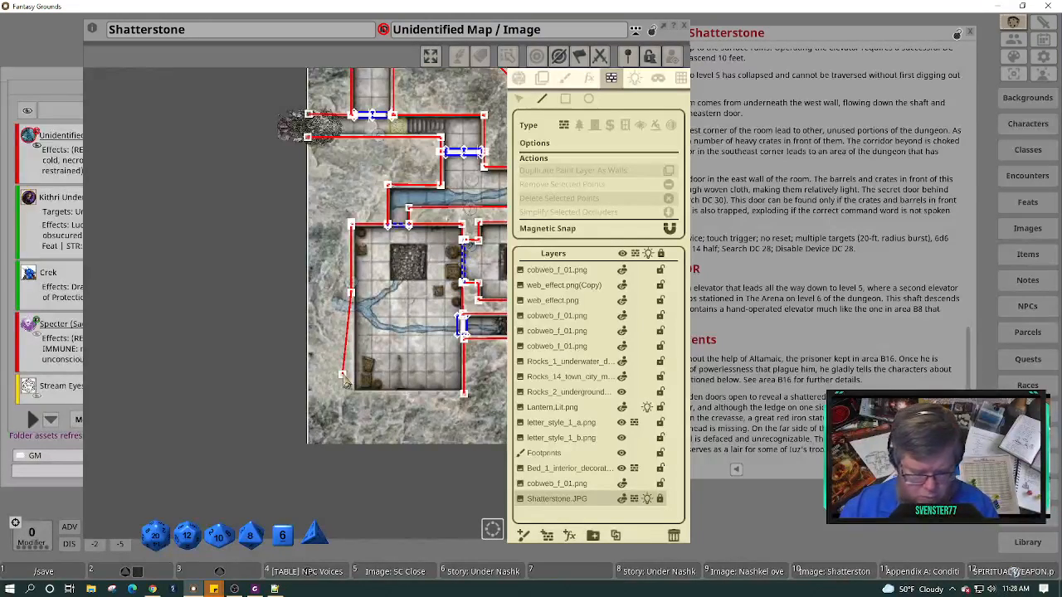
{"action": "key", "text": "ctrl+z"}
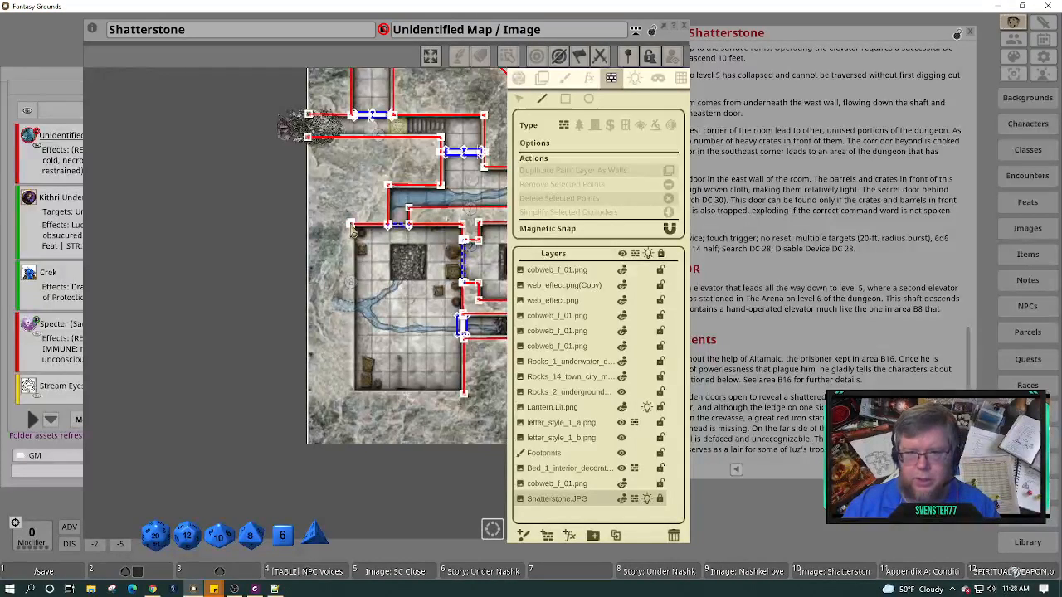
{"action": "key", "text": "Down"}
{"action": "key", "text": "Down"}
{"action": "key", "text": "Down"}
{"action": "key", "text": "Down"}
{"action": "key", "text": "Down"}
{"action": "key", "text": "Down"}
{"action": "key", "text": "Down"}
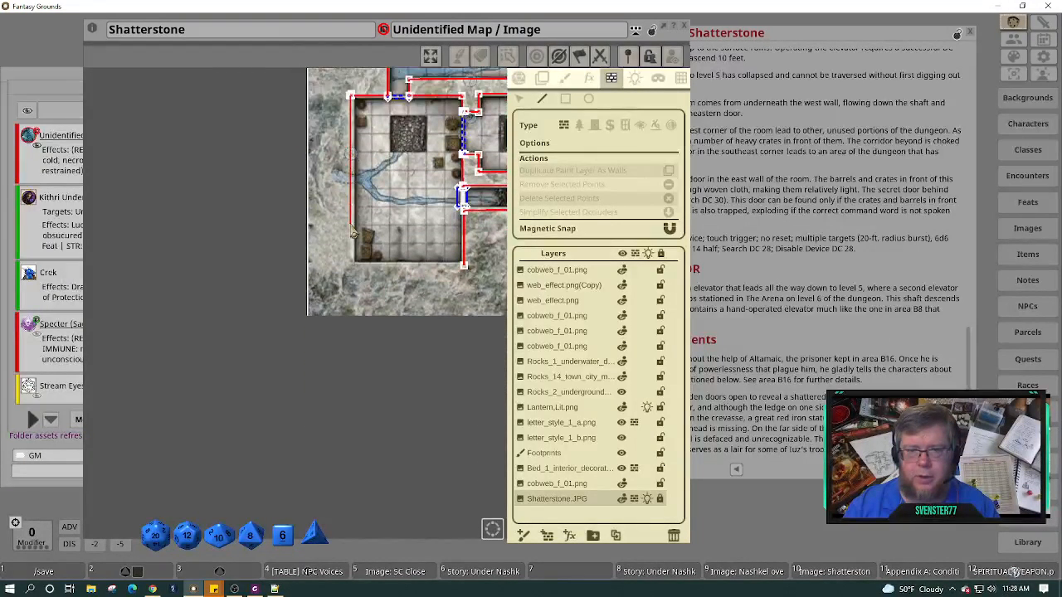
{"action": "key", "text": "Down"}
{"action": "key", "text": "Down"}
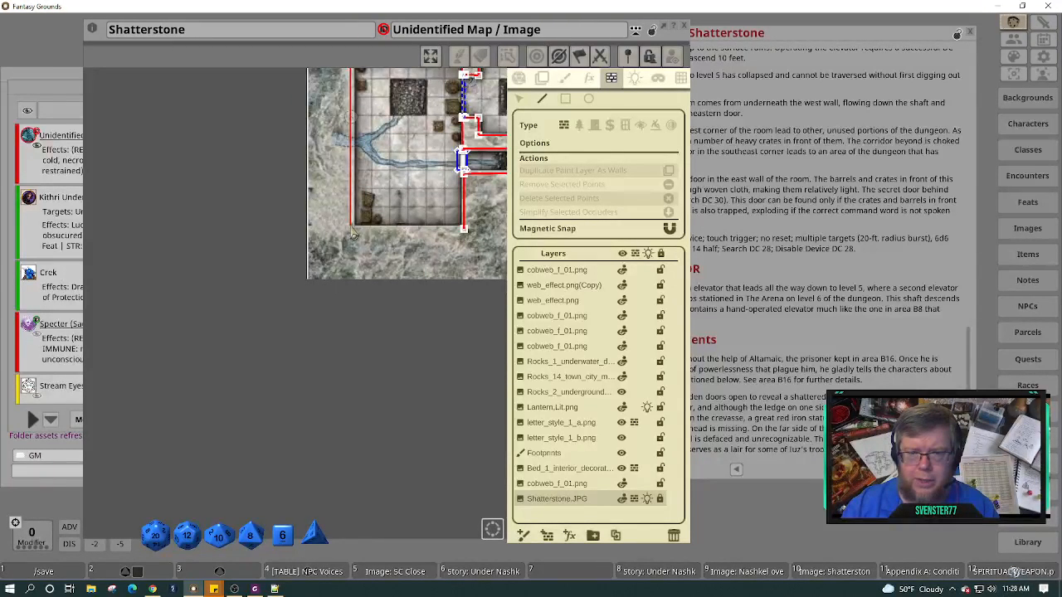
{"action": "left_click", "coordinate": [352, 239]}
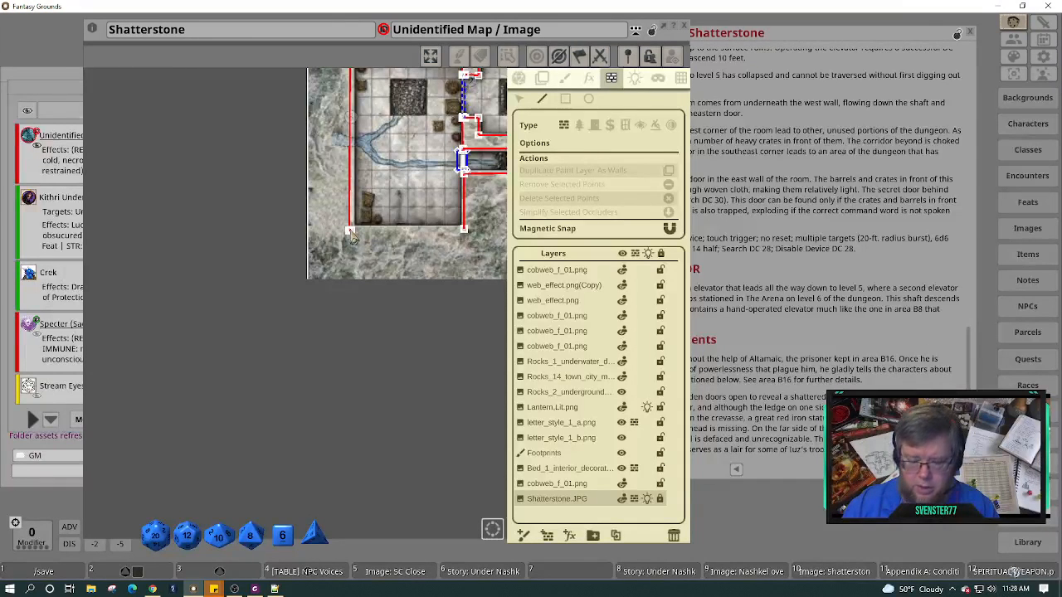
Continue the wall occluder along the room's south side to join the existing wall at its southeast corner.
{"action": "key", "text": "Right"}
{"action": "key", "text": "Right"}
{"action": "key", "text": "Right"}
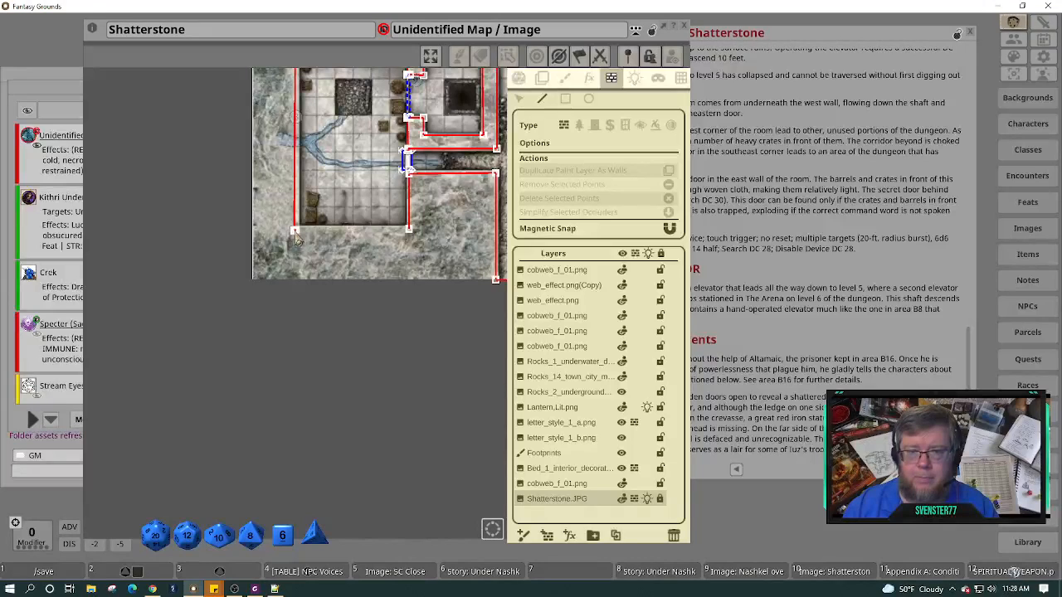
{"action": "key", "text": "Right"}
{"action": "key", "text": "Right"}
{"action": "key", "text": "Right"}
{"action": "key", "text": "Right"}
{"action": "key", "text": "Right"}
{"action": "key", "text": "Right"}
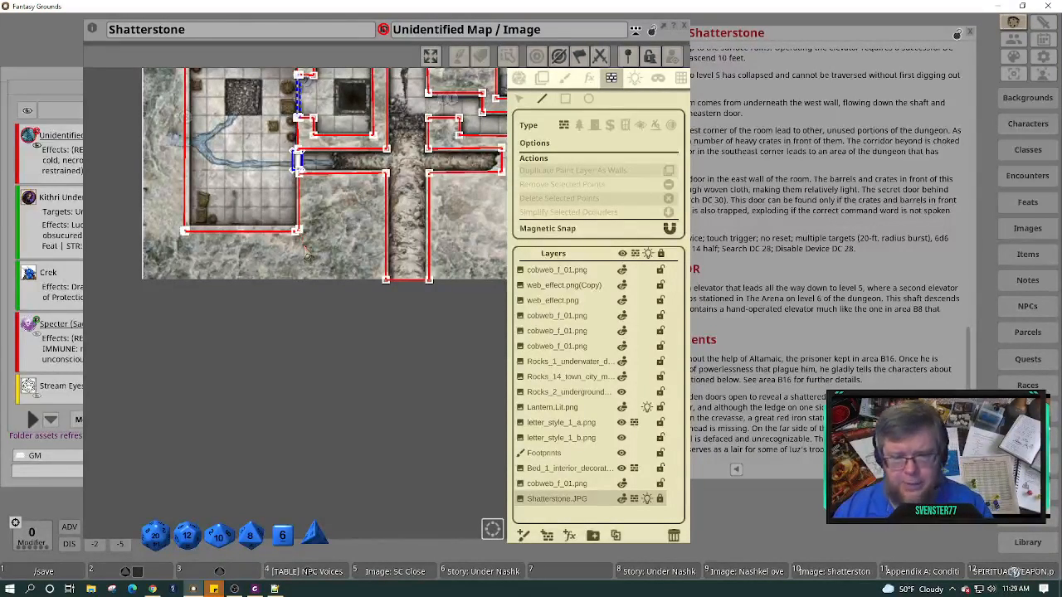
Examine the rebuilt walls of the southwest room and the occluders across the rest of the Shatterstone map.
{"action": "scroll", "coordinate": [265, 197], "scroll_direction": "down", "scroll_amount": 5}
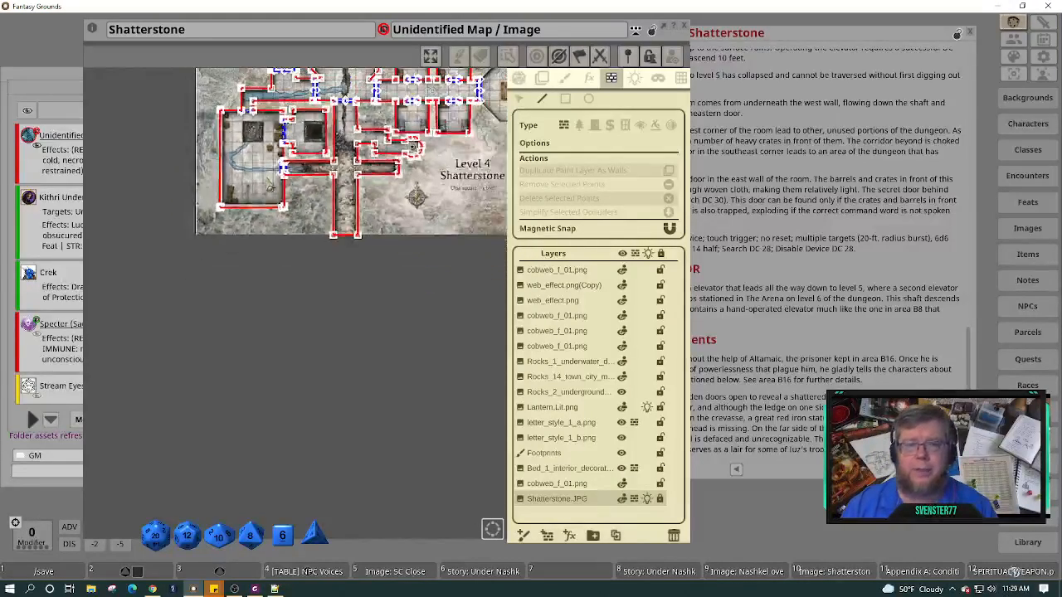
{"action": "scroll", "coordinate": [266, 176], "scroll_direction": "up", "scroll_amount": 3}
{"action": "scroll", "coordinate": [265, 176], "scroll_direction": "up", "scroll_amount": 2}
{"action": "scroll", "coordinate": [265, 176], "scroll_direction": "down", "scroll_amount": 2}
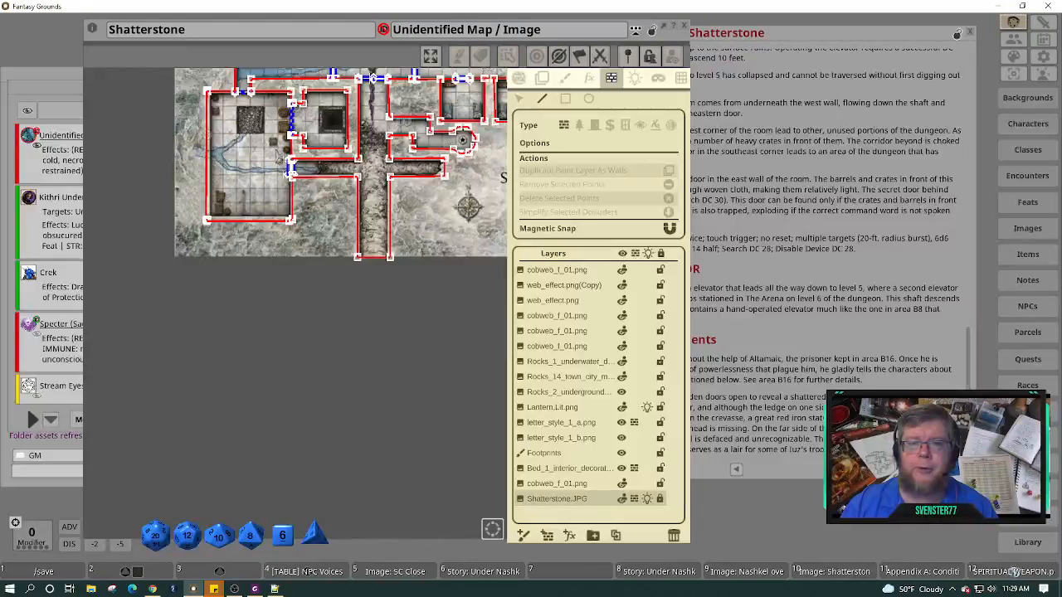
{"action": "scroll", "coordinate": [258, 125], "scroll_direction": "up", "scroll_amount": 5}
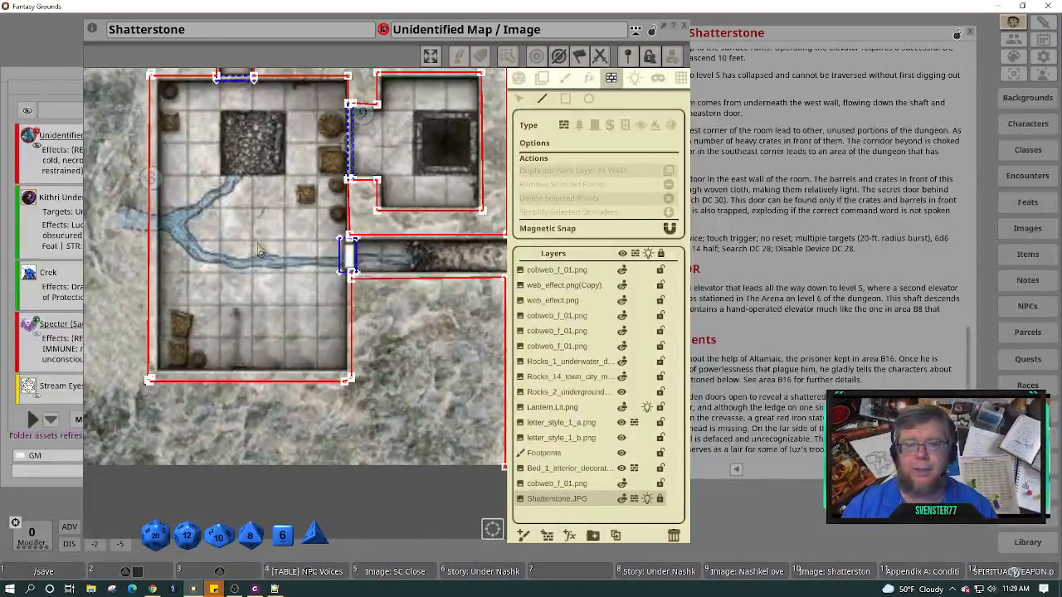
{"action": "scroll", "coordinate": [259, 251], "scroll_direction": "down", "scroll_amount": 4}
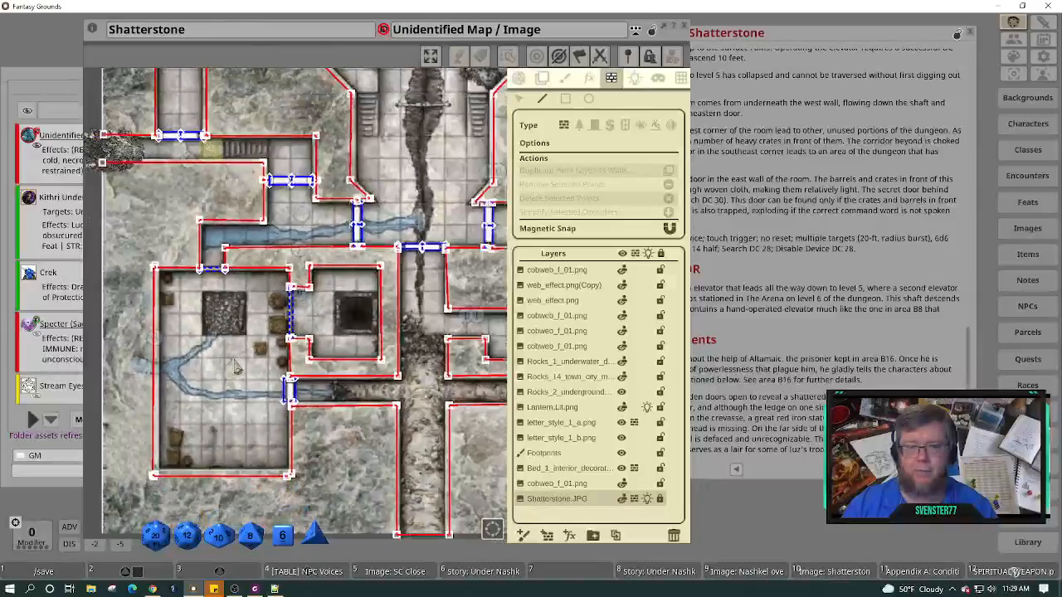
{"action": "scroll", "coordinate": [236, 368], "scroll_direction": "down", "scroll_amount": 3}
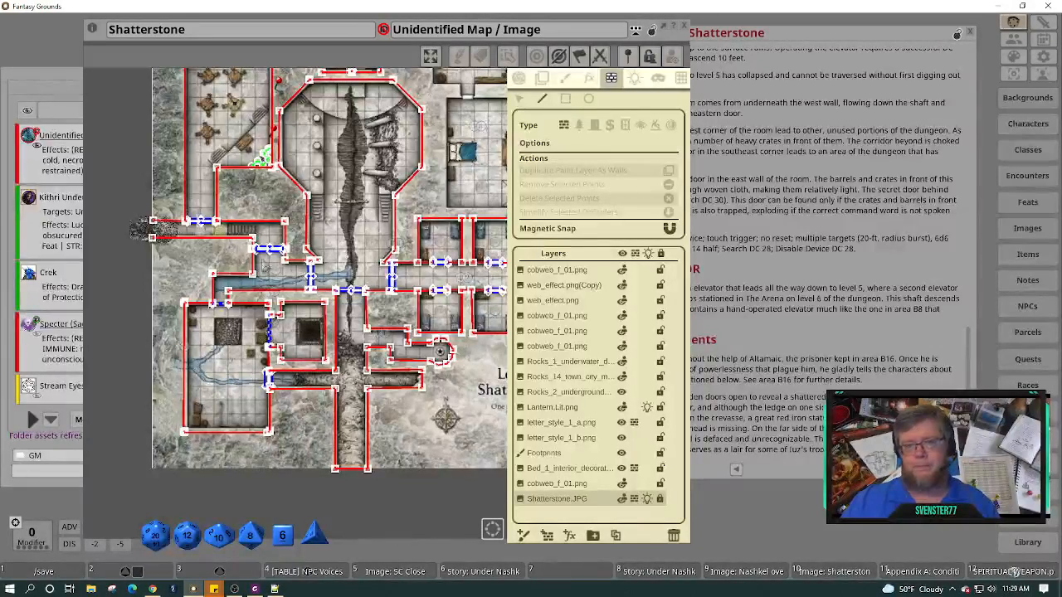
{"action": "scroll", "coordinate": [265, 213], "scroll_direction": "down", "scroll_amount": 3}
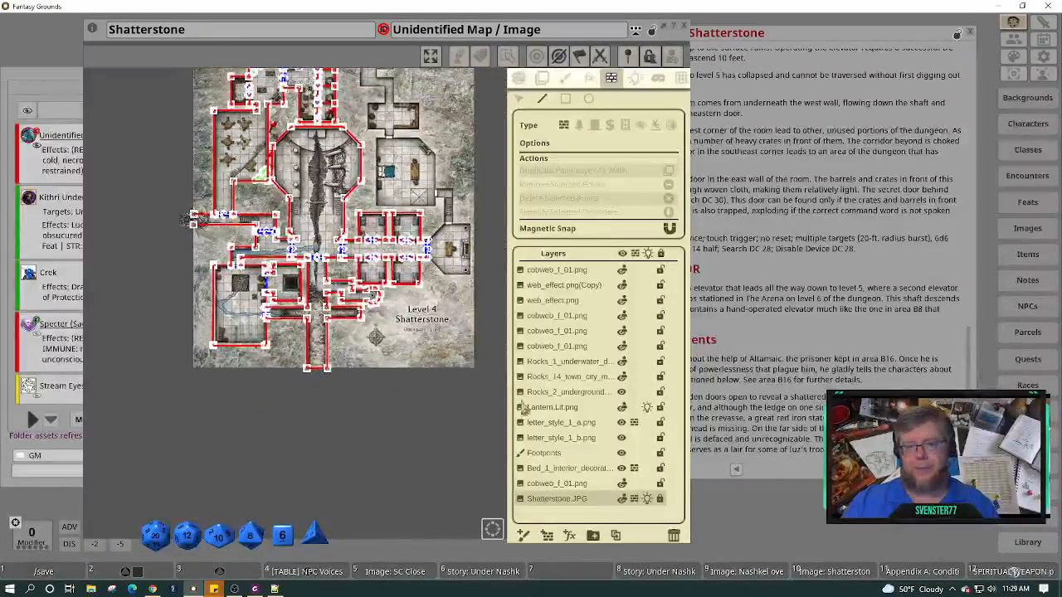
Fit the whole Shatterstone map in view, lock and close it, and move the Combat Tracker up to uncover the chat.
{"action": "left_click", "coordinate": [492, 530]}
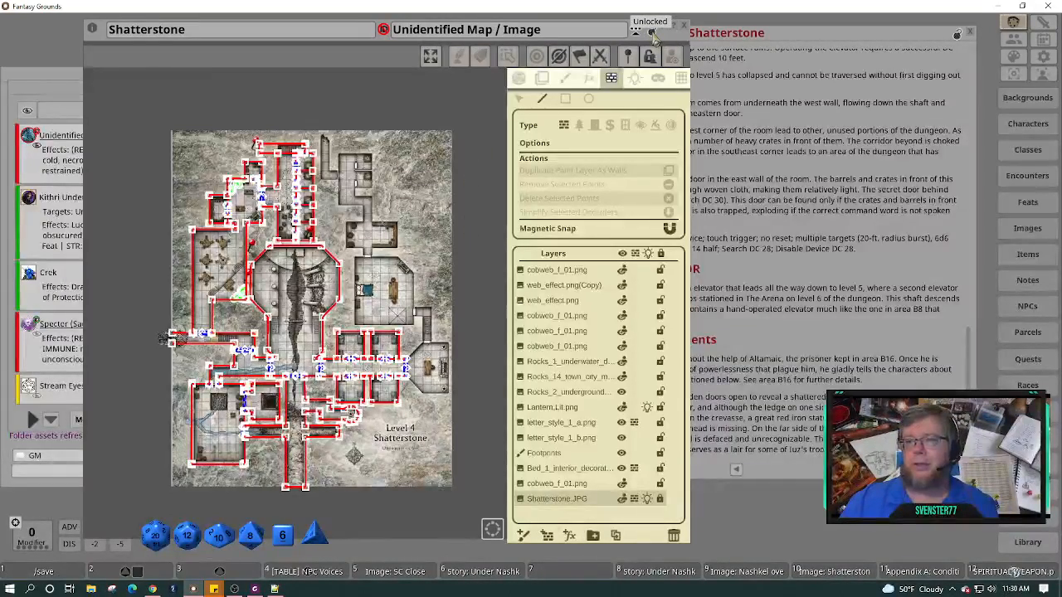
{"action": "left_click", "coordinate": [652, 31]}
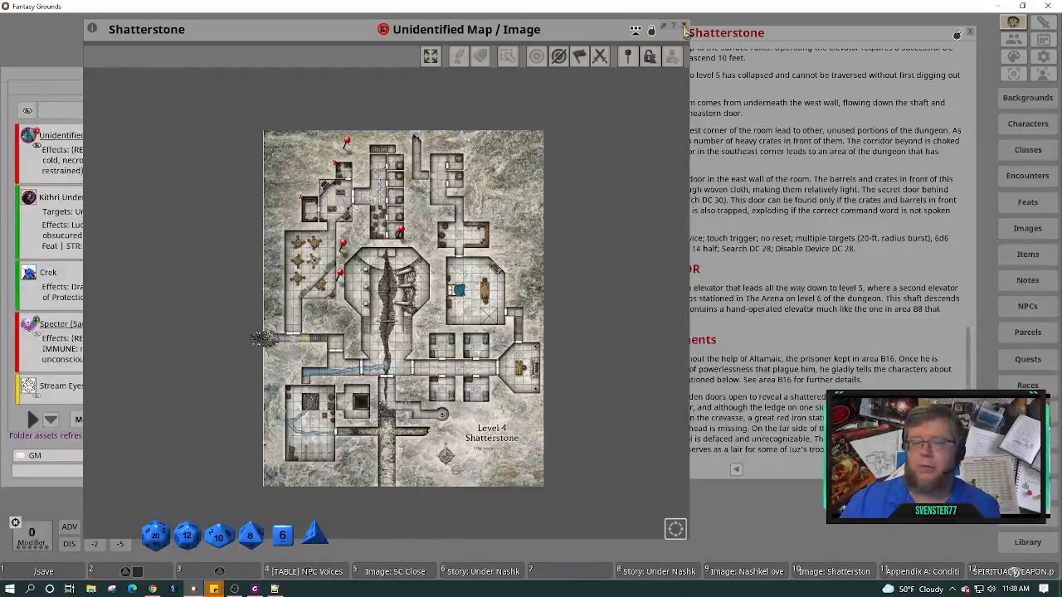
{"action": "left_click", "coordinate": [686, 31]}
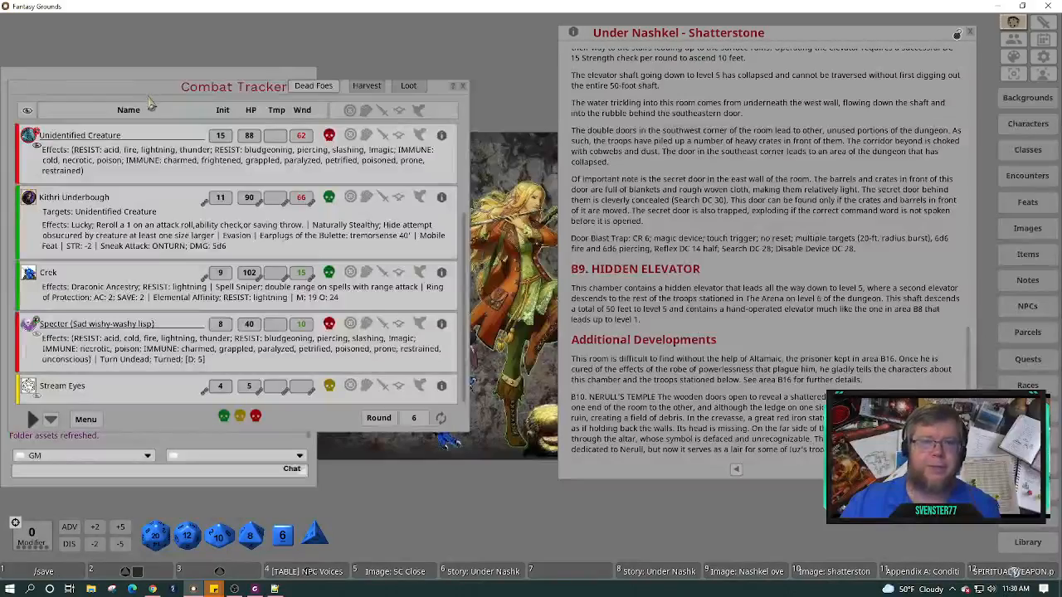
{"action": "left_click_drag", "start_coordinate": [144, 85], "coordinate": [142, 51]}
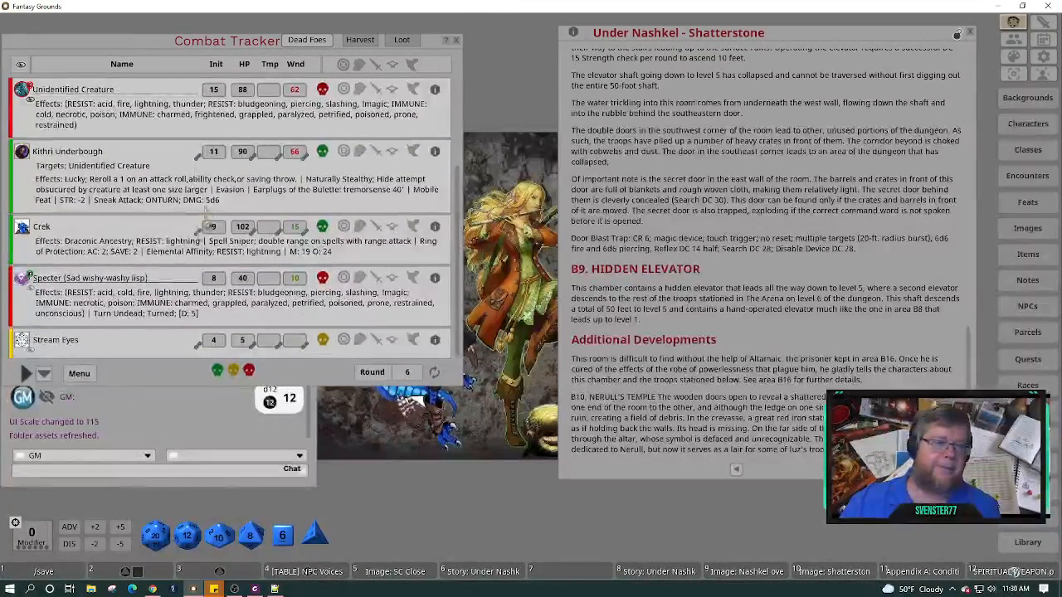